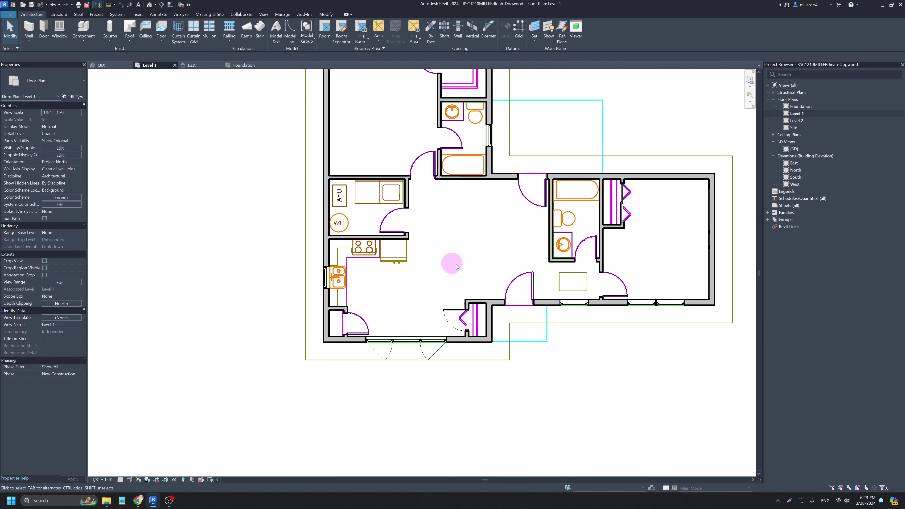
- Look through the component families and types already loaded in the project
middle_drag(480, 262, 372, 330)
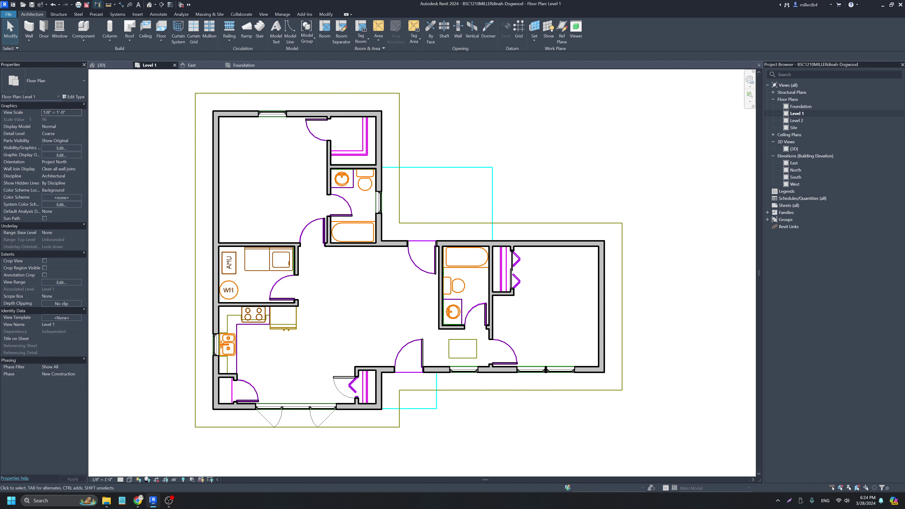
key(alt+Tab)
key(c)
key(m)
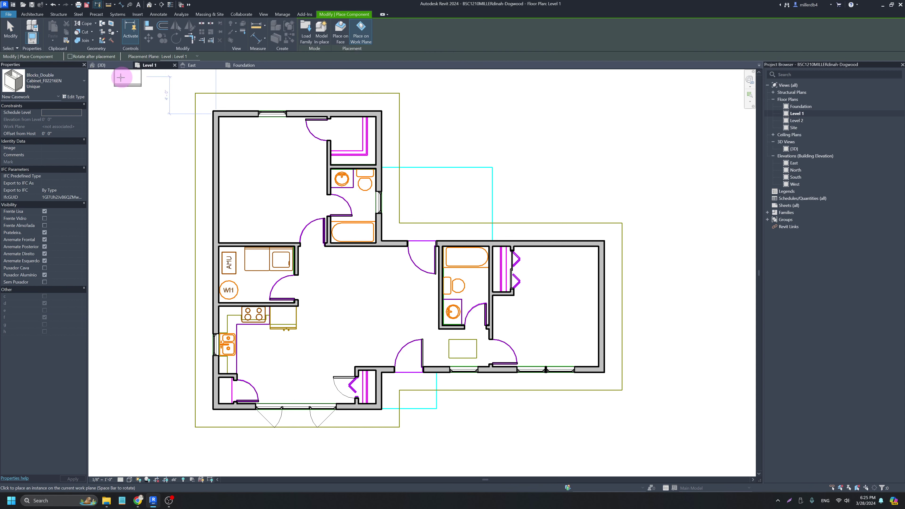
key(Escape)
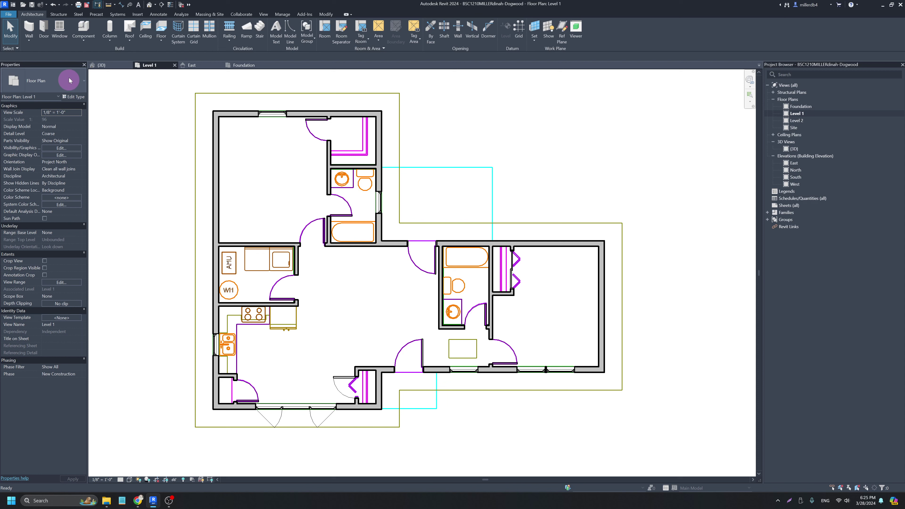
click(84, 29)
click(74, 81)
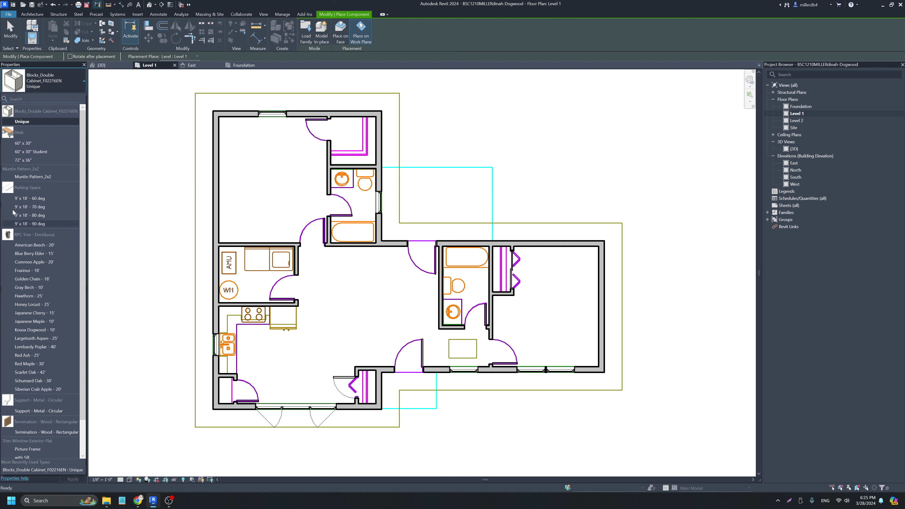
click(23, 254)
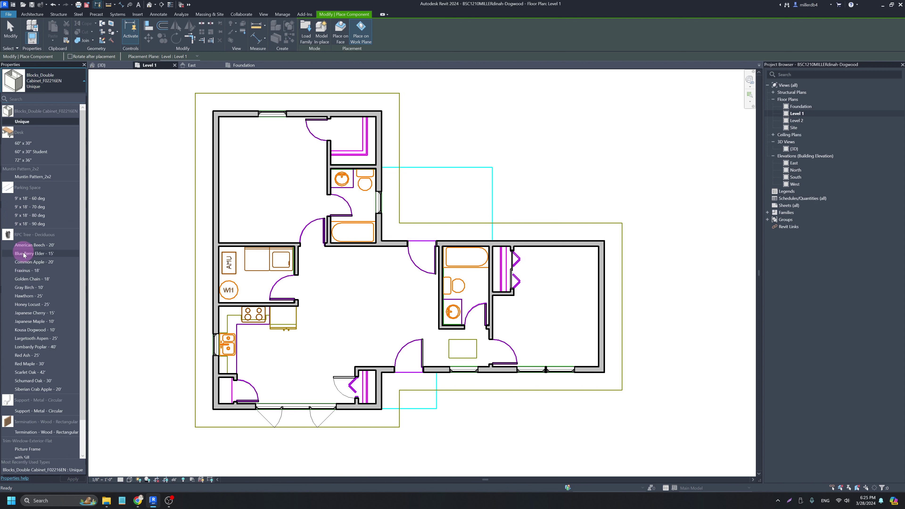
scroll(24, 254, down, 1)
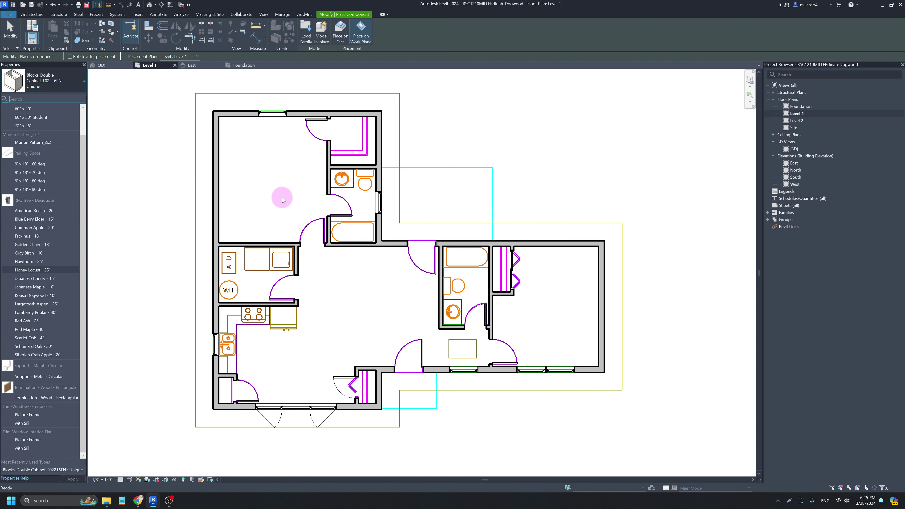
key(Escape)
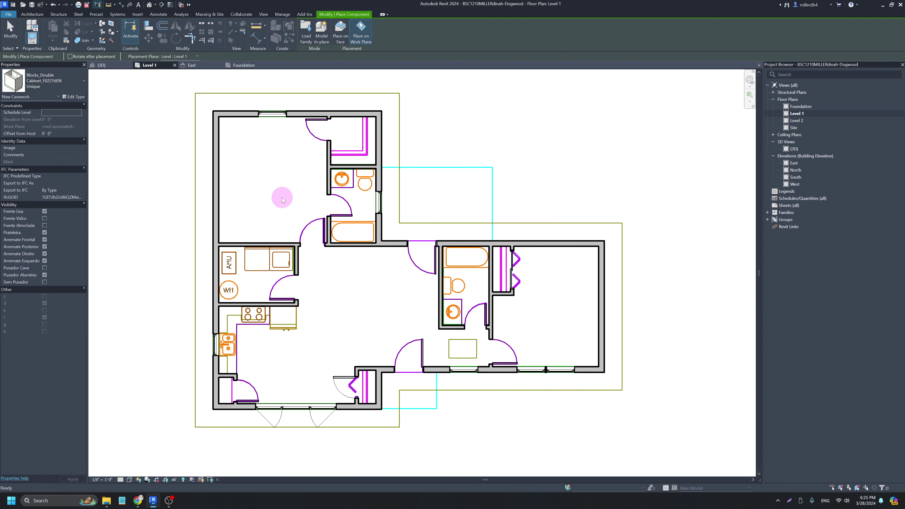
key(Escape)
key(Escape)
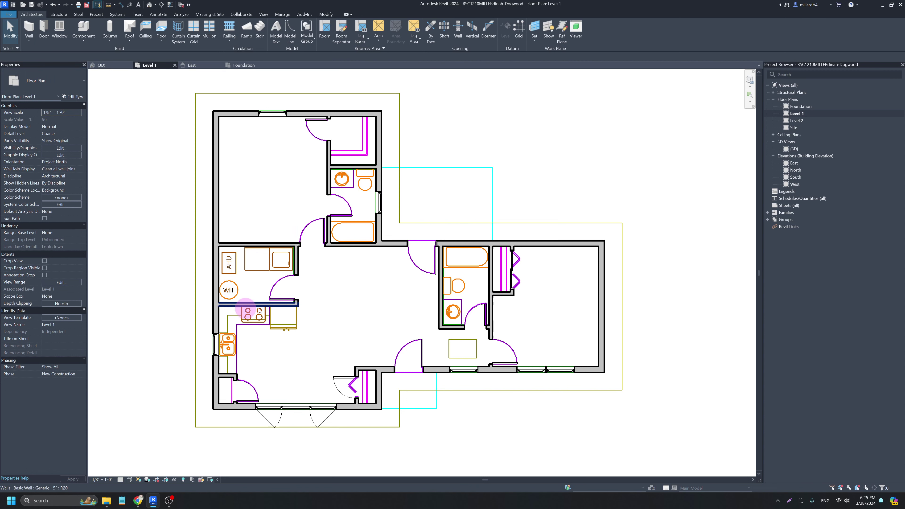
- Load the Toilet-Domestic-3D family from the Plumbing/Architectural/Fixtures content
key(f)
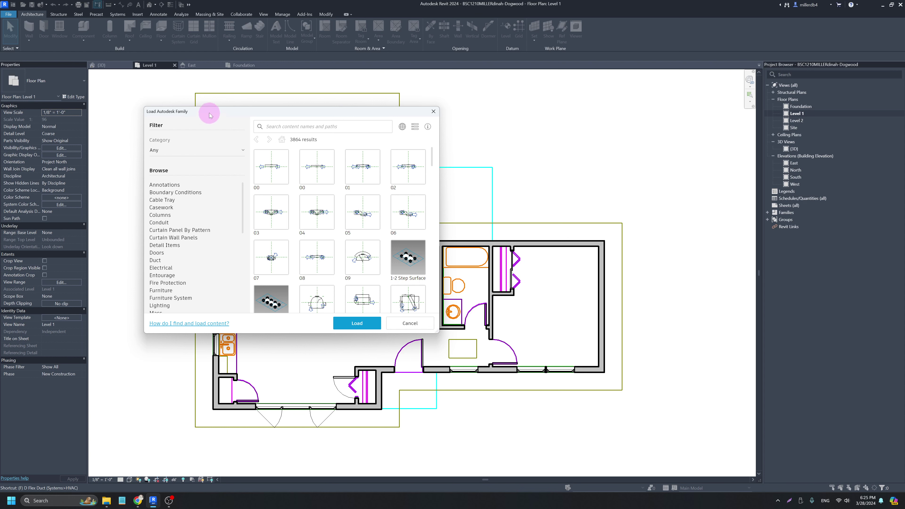
drag(209, 113, 183, 122)
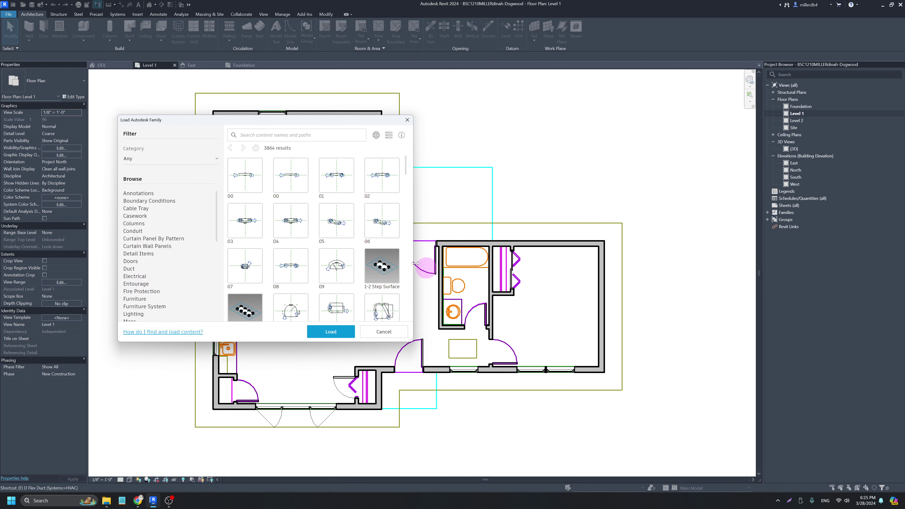
scroll(159, 252, down, 5)
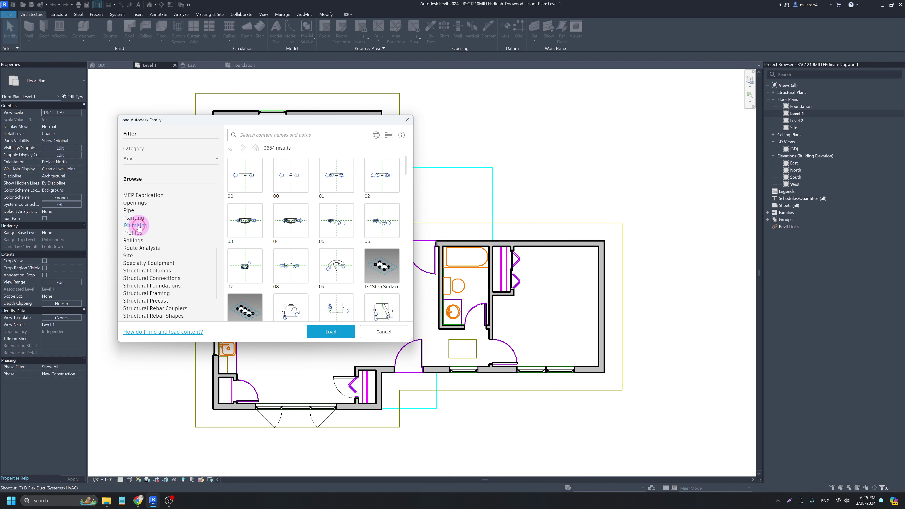
click(138, 226)
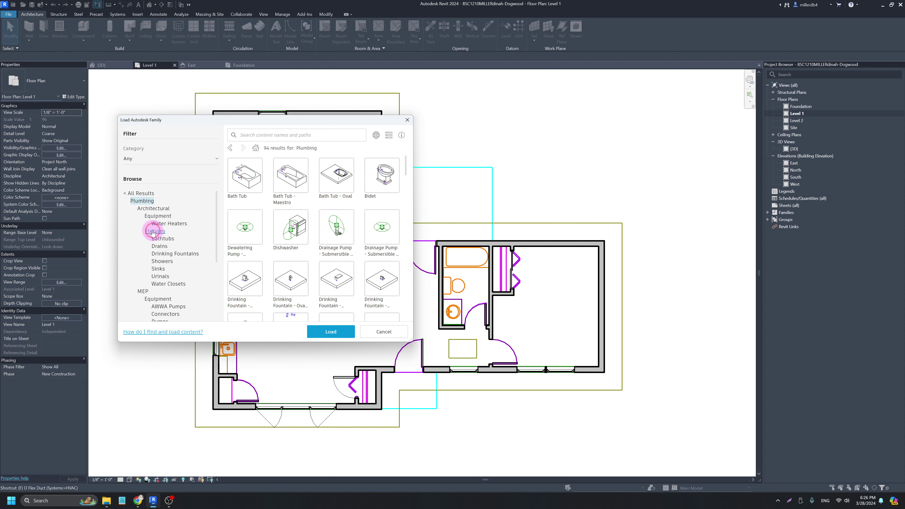
click(153, 231)
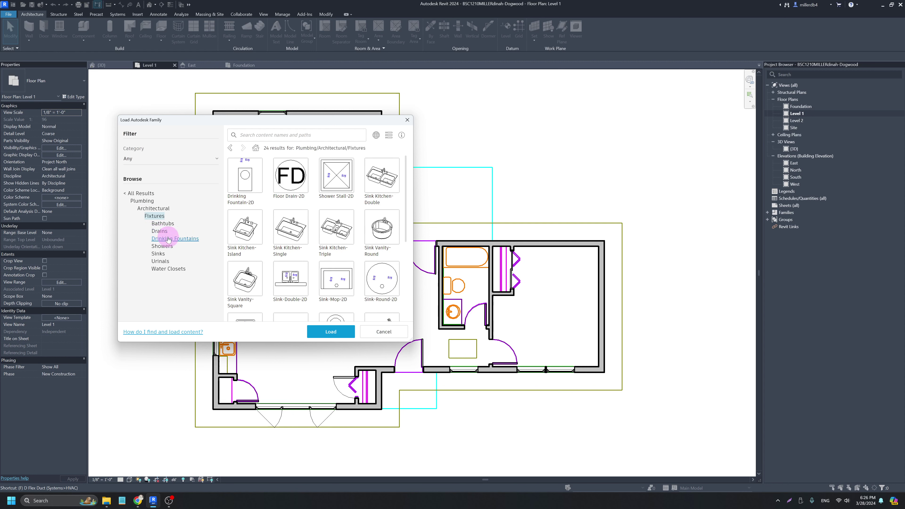
scroll(249, 242, down, 2)
scroll(249, 243, down, 2)
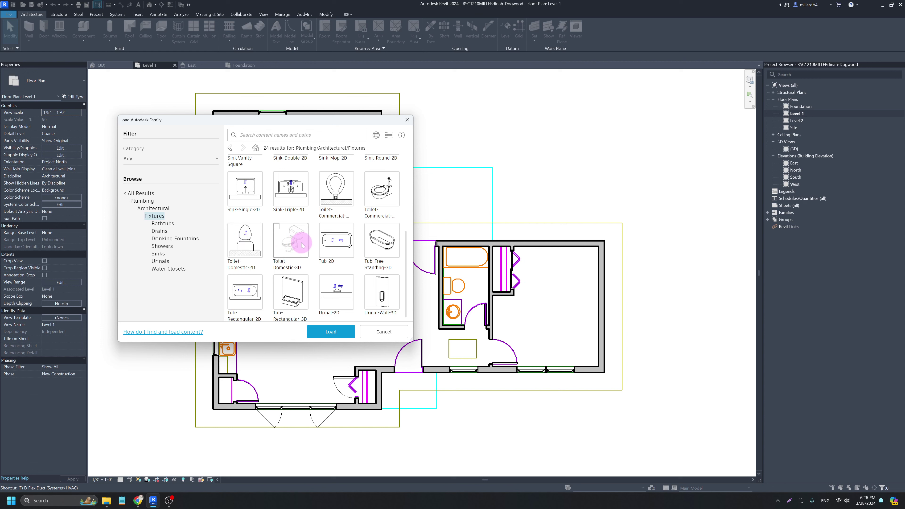
click(283, 237)
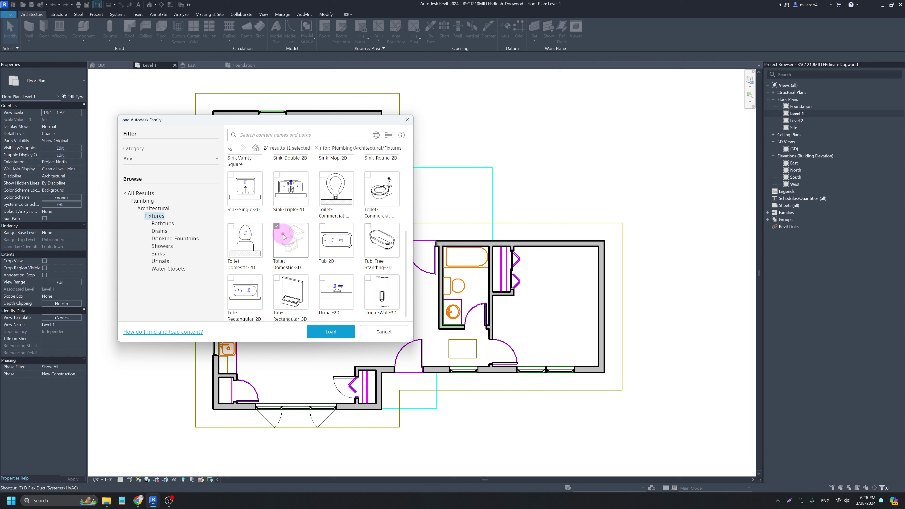
click(330, 332)
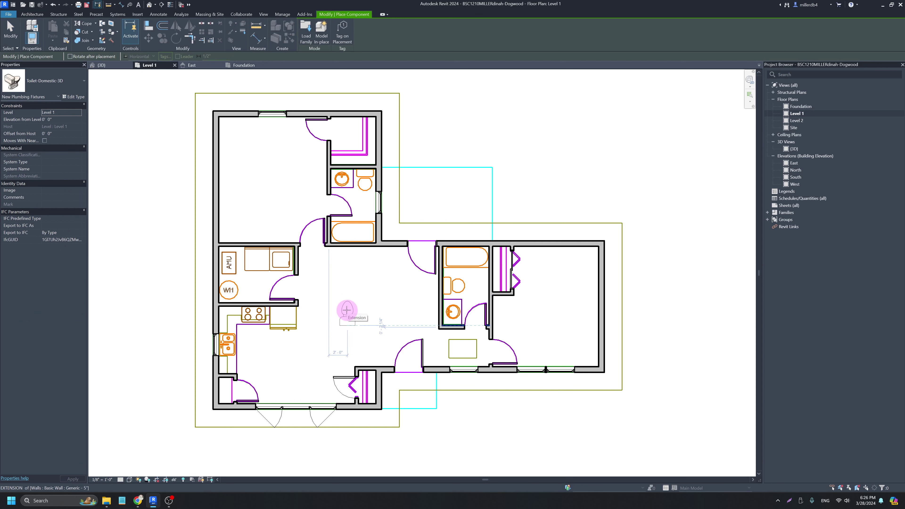
- Rotate the 3D toilet and place it over the 2D toilet symbol in the bathroom below the walk-in closet
key(space)
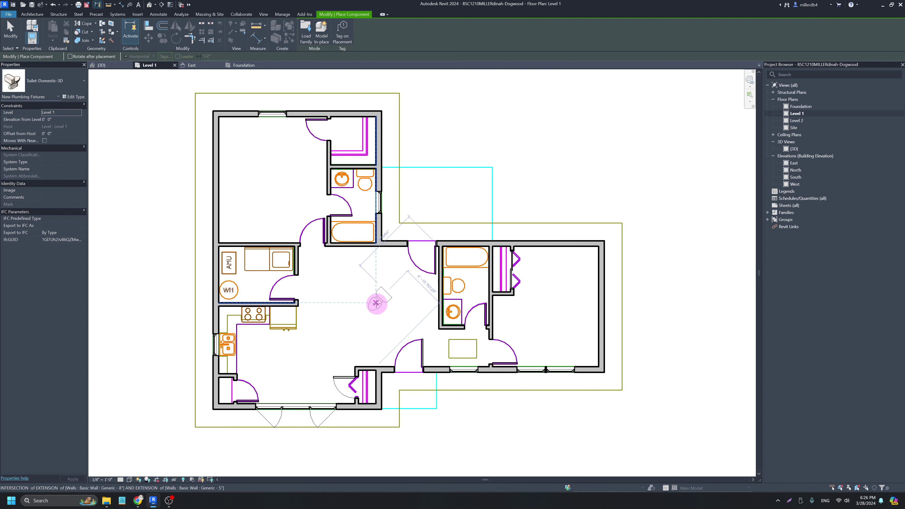
scroll(361, 180, up, 3)
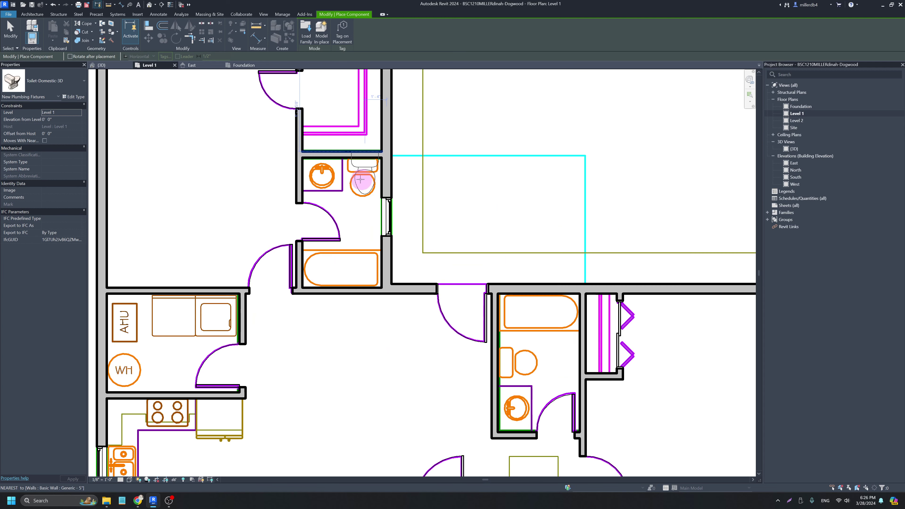
scroll(361, 180, up, 2)
scroll(357, 182, up, 2)
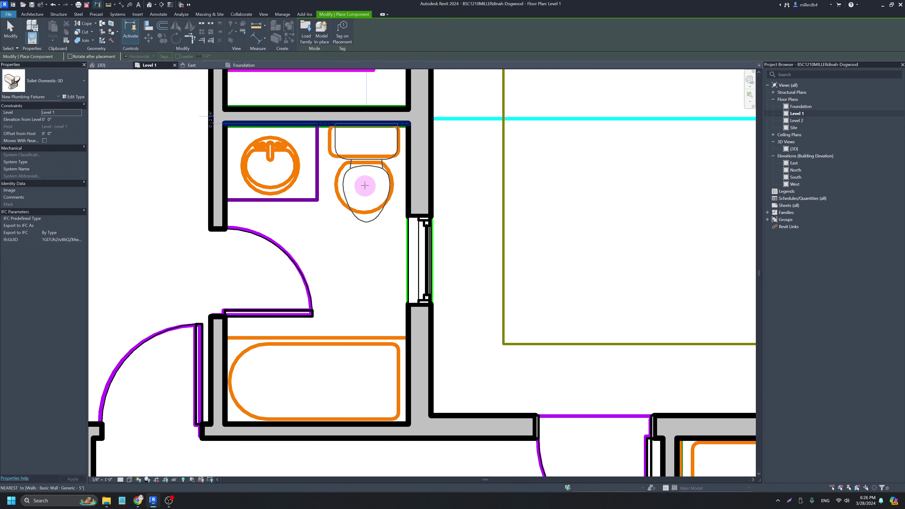
click(364, 187)
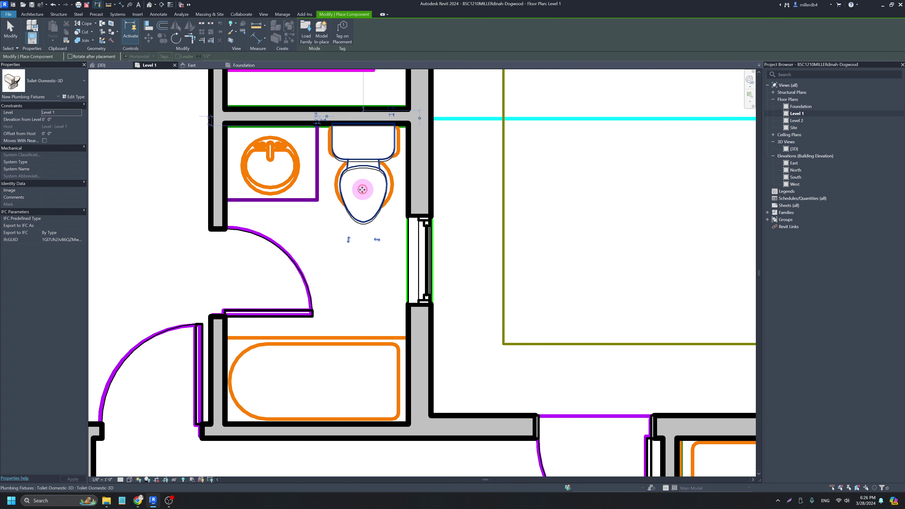
- Place a second 3D toilet over the toilet symbol in the other bathroom, between the tub and the vanity
scroll(398, 315, down, 4)
middle_drag(473, 351, 362, 262)
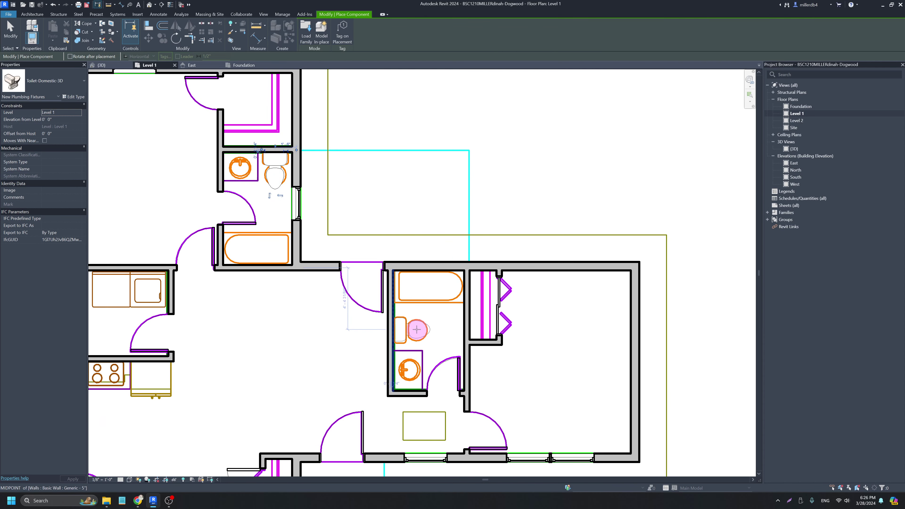
scroll(416, 328, up, 3)
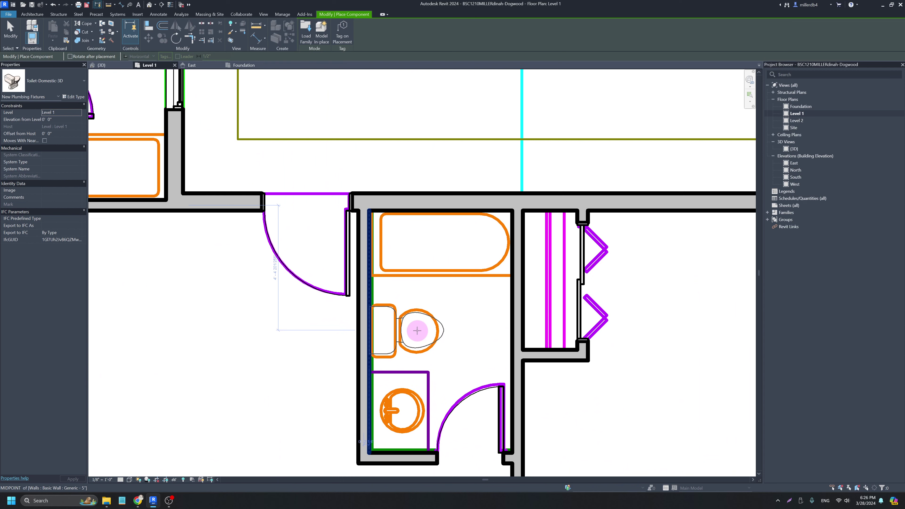
click(417, 329)
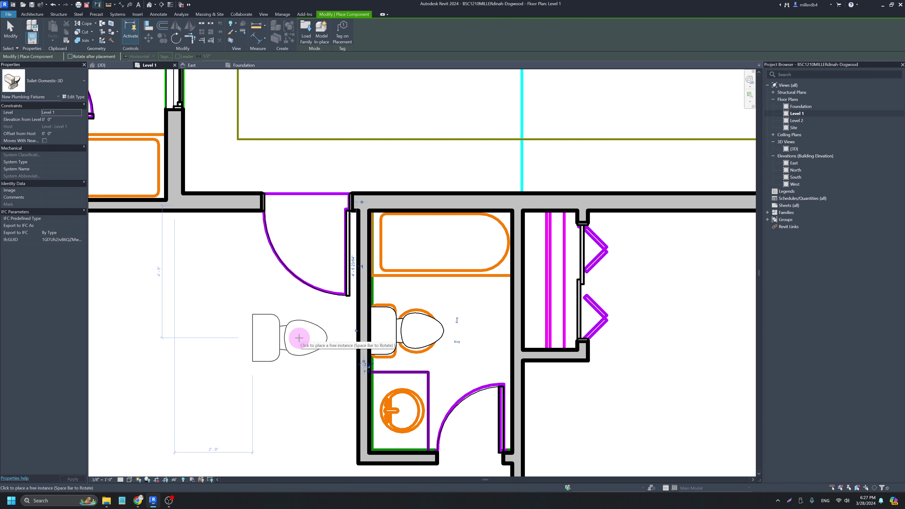
- Load the Lavatory - Vanity and Tub-Rectangular-3D families from the Plumbing content
scroll(299, 338, down, 3)
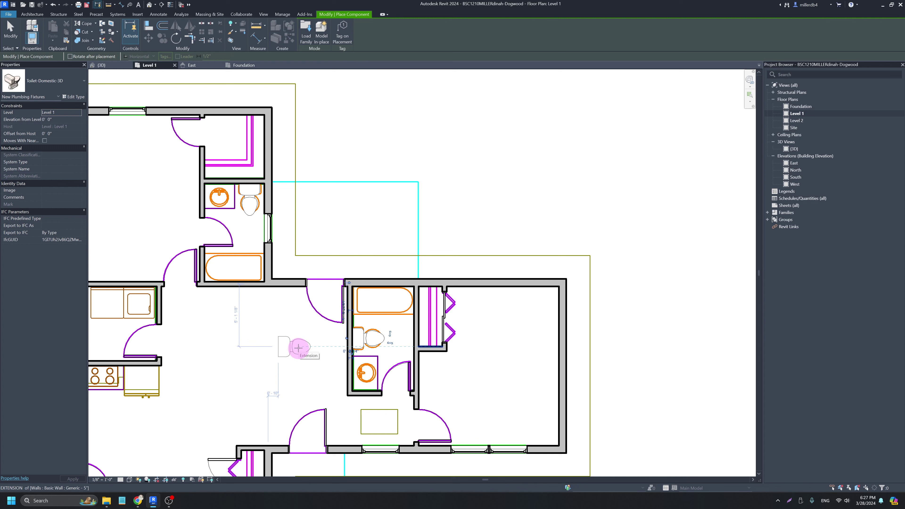
key(ctrl+l)
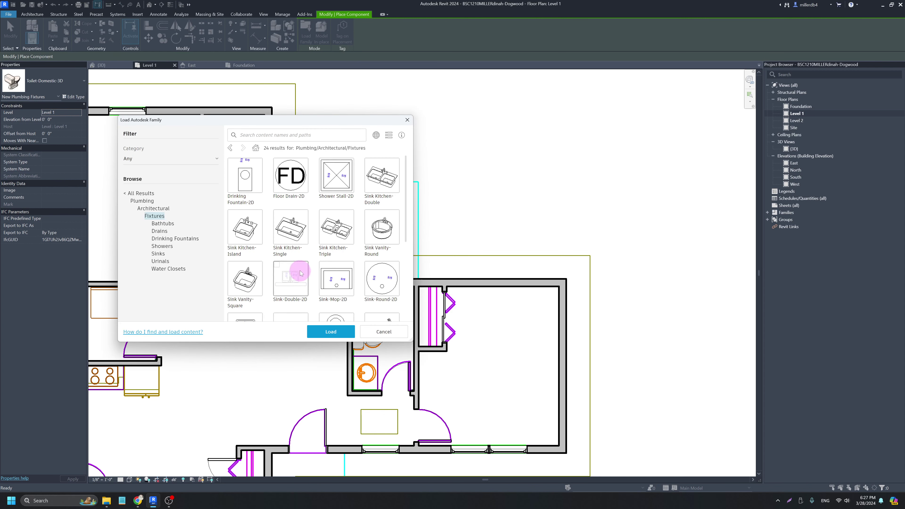
scroll(296, 258, down, 4)
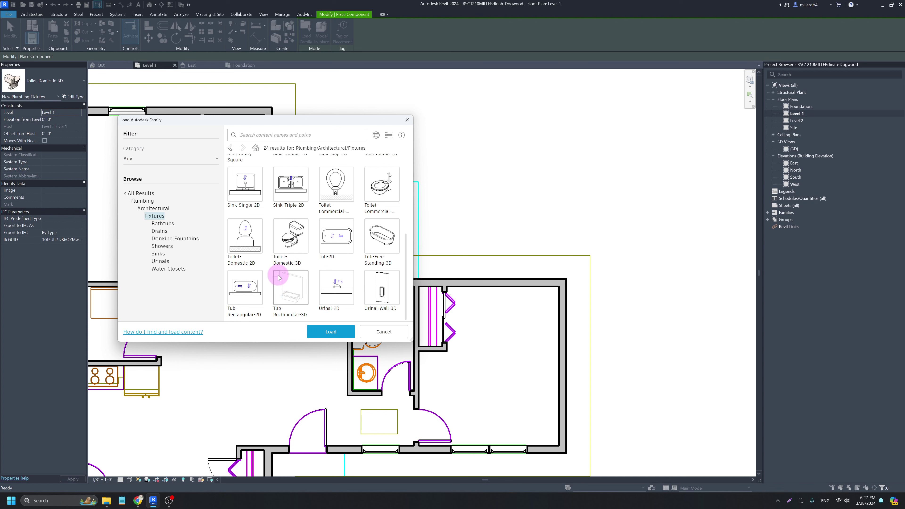
click(278, 277)
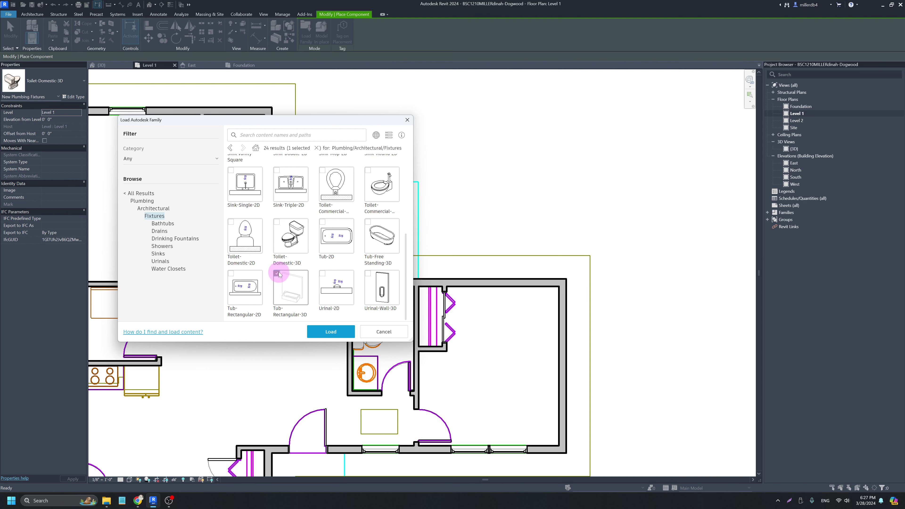
click(143, 201)
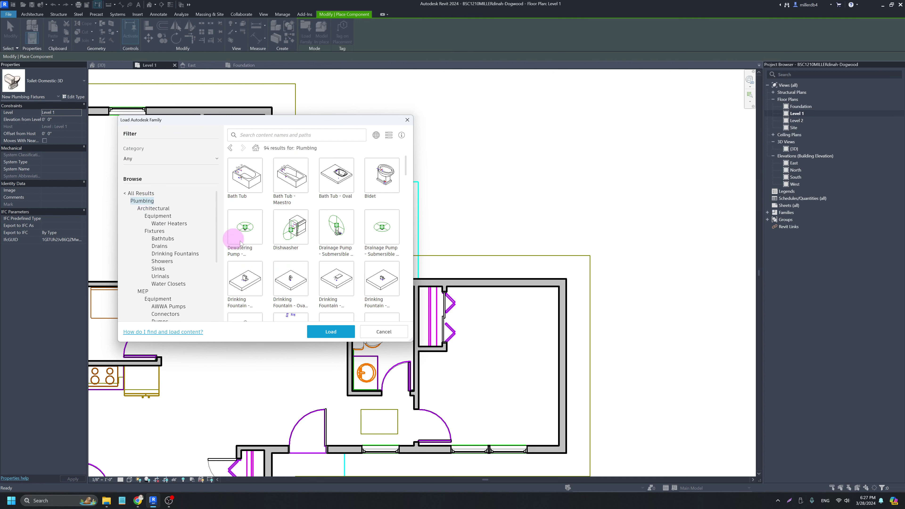
scroll(282, 193, down, 3)
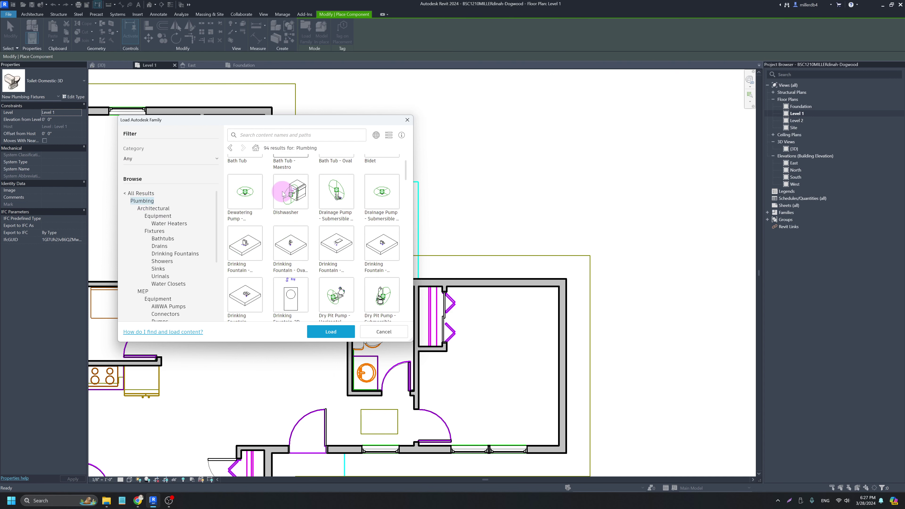
scroll(283, 193, down, 2)
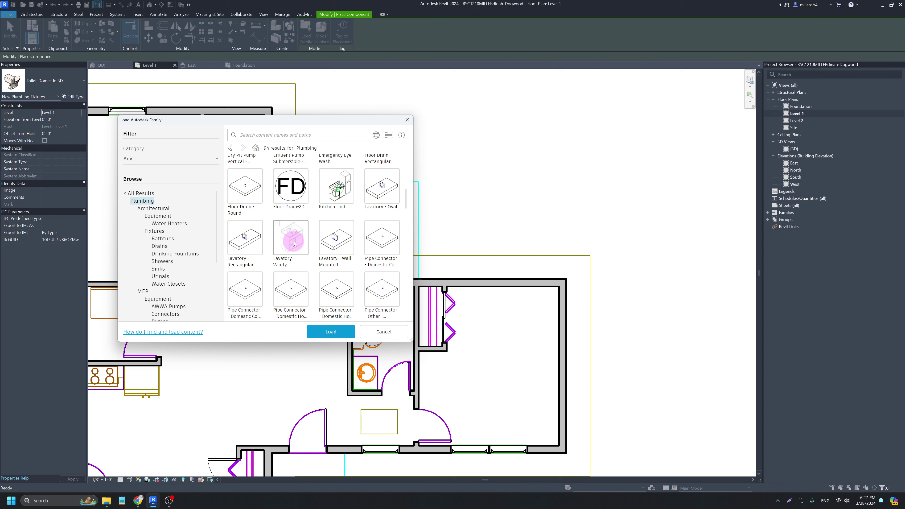
click(279, 227)
scroll(308, 240, down, 3)
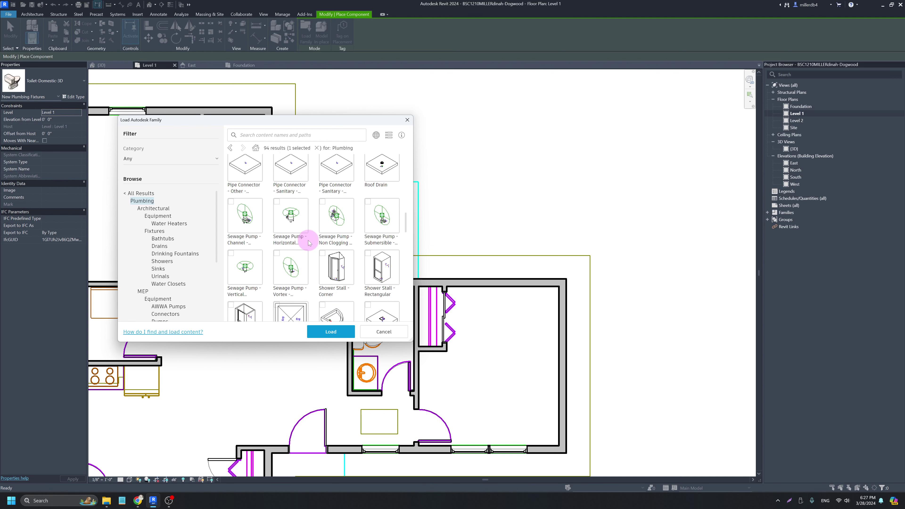
scroll(309, 242, down, 5)
scroll(308, 244, down, 5)
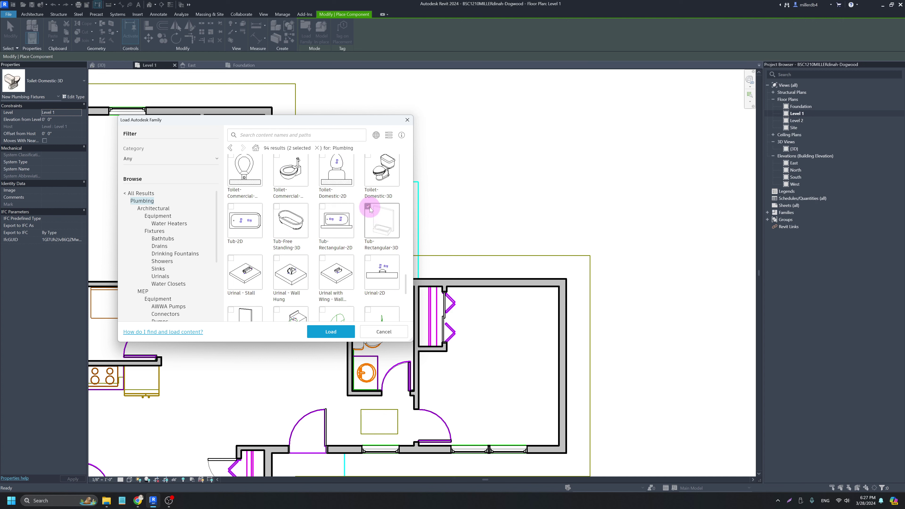
click(337, 339)
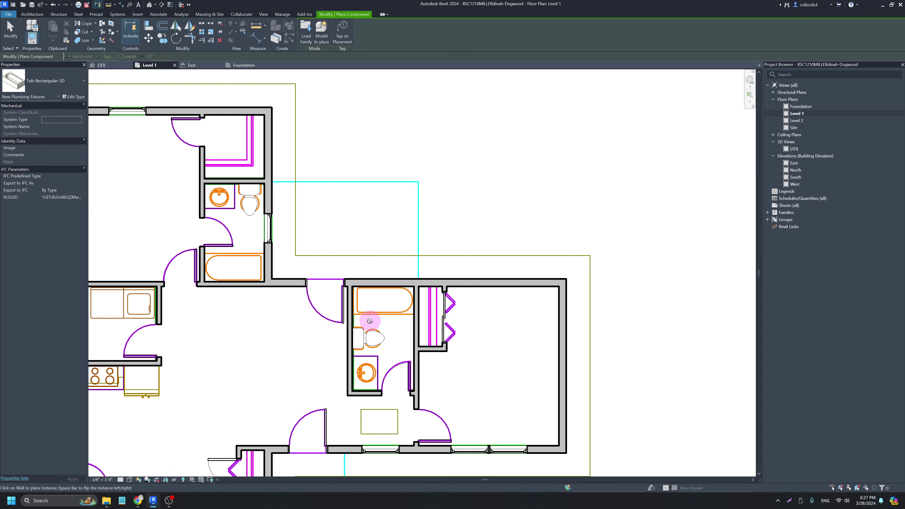
- Flip the Tub-Rectangular-3D and place it on the exterior wall over the tub symbol in the bathroom beside the bifold-door closet
scroll(380, 300, up, 4)
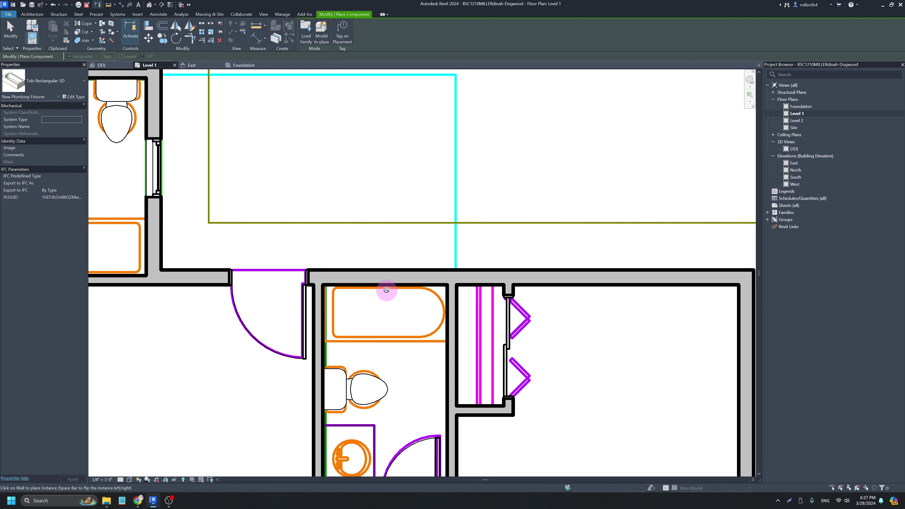
key(space)
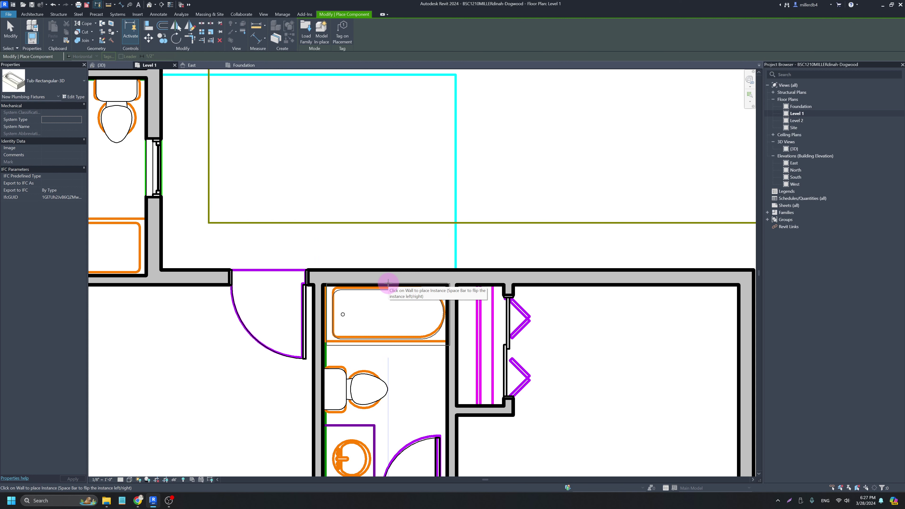
scroll(385, 284, up, 2)
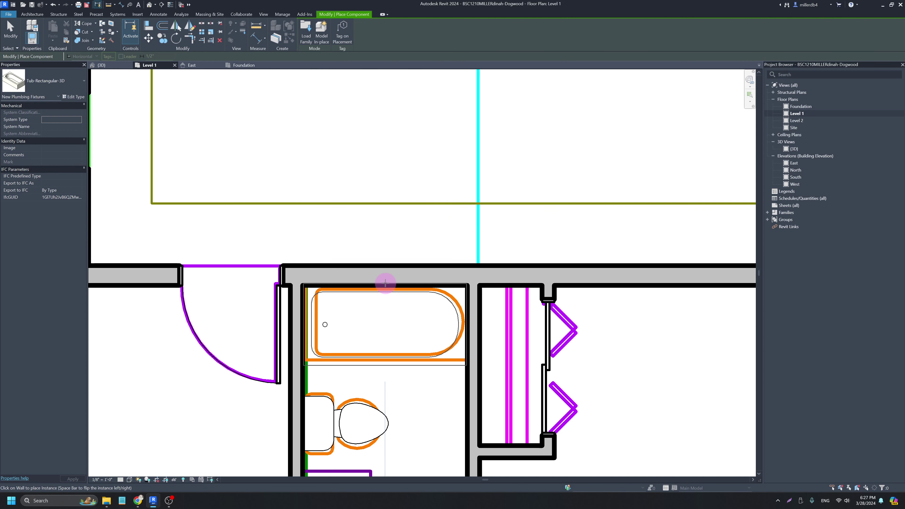
click(385, 284)
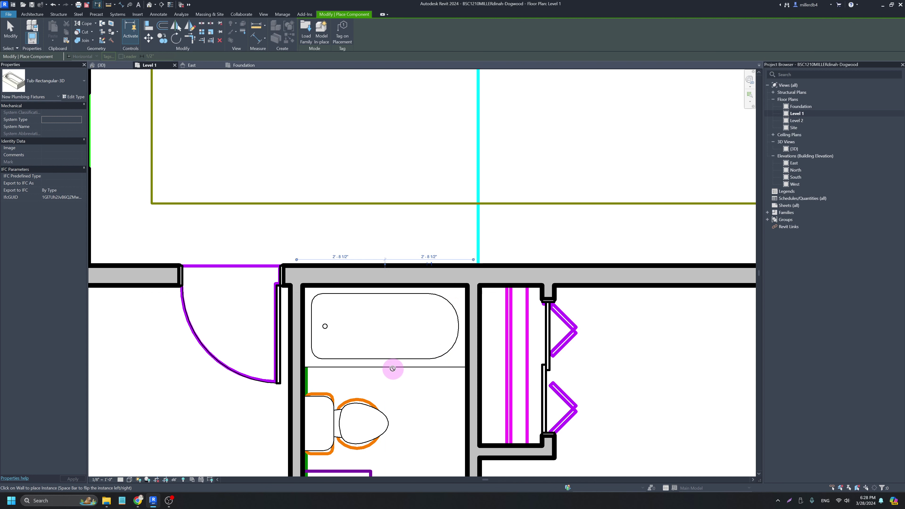
- Place a second Tub-Rectangular-3D on the wall over the tub symbol in the bathroom below the walk-in closet
scroll(389, 367, down, 2)
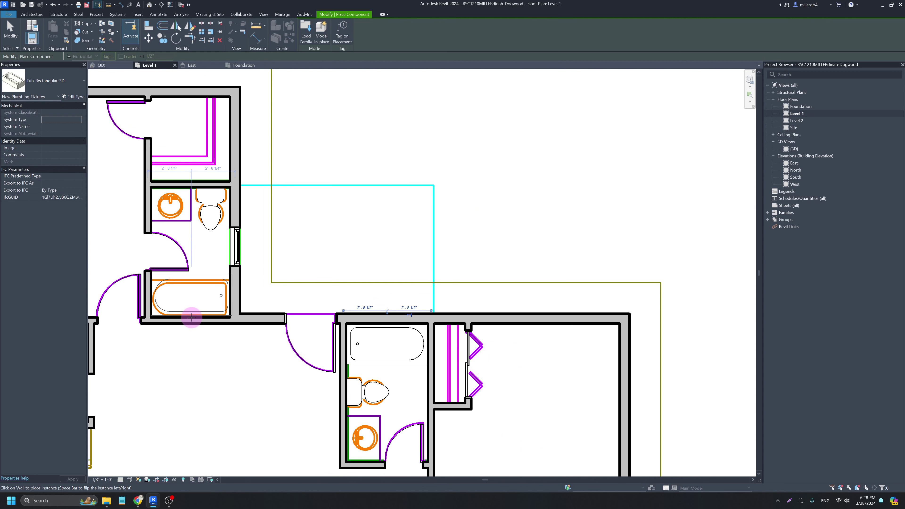
scroll(192, 320, up, 2)
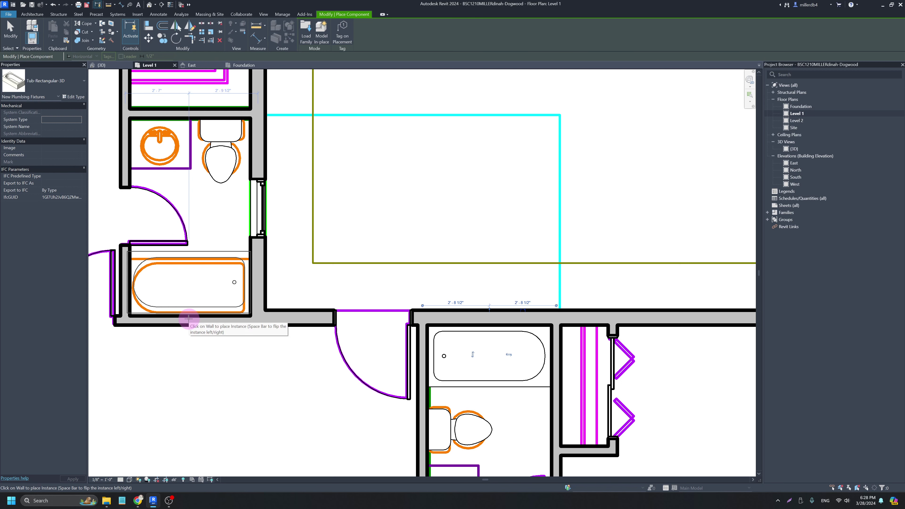
click(191, 320)
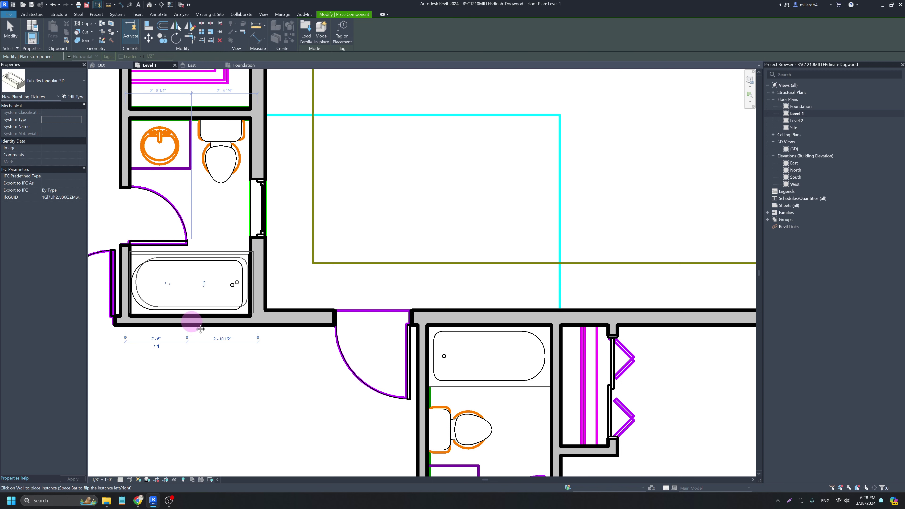
- Place a 30"x18" - Private Lavatory - Vanity against the wall over the sink symbol in the bathroom below the walk-in closet
middle_drag(133, 307, 215, 324)
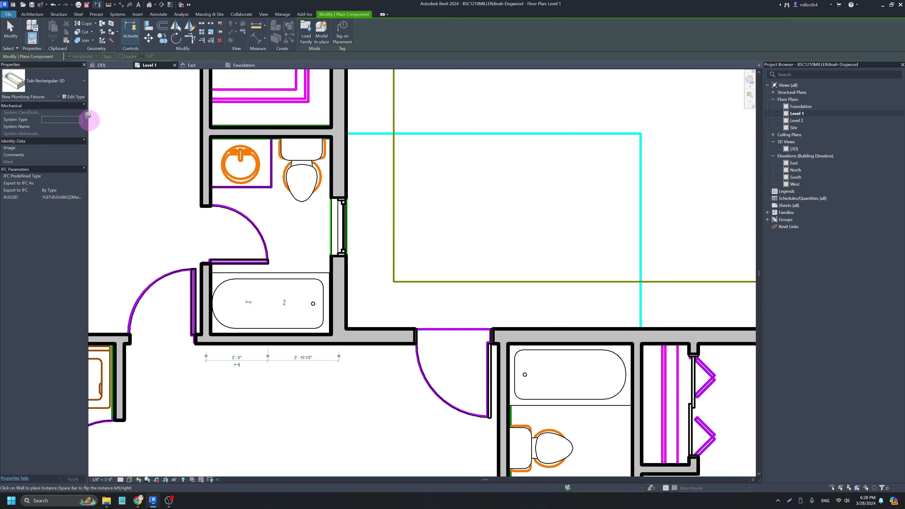
click(59, 86)
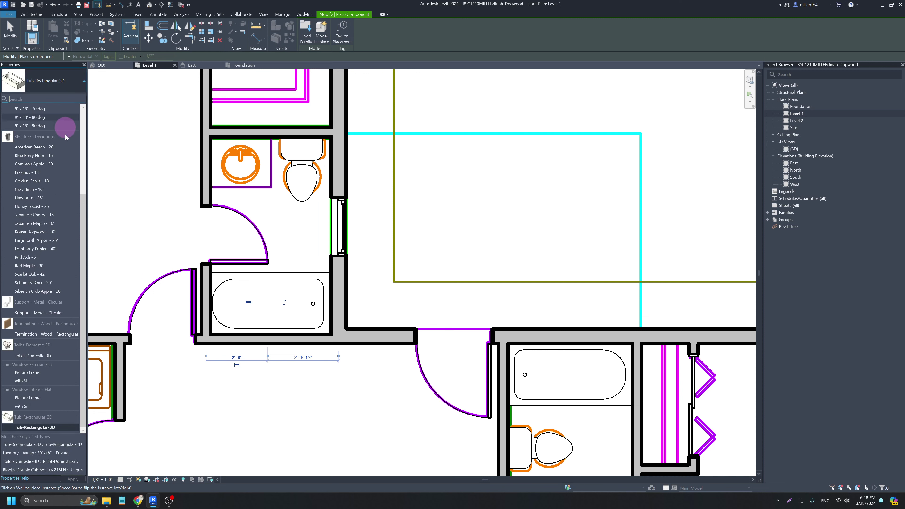
scroll(39, 356, up, 5)
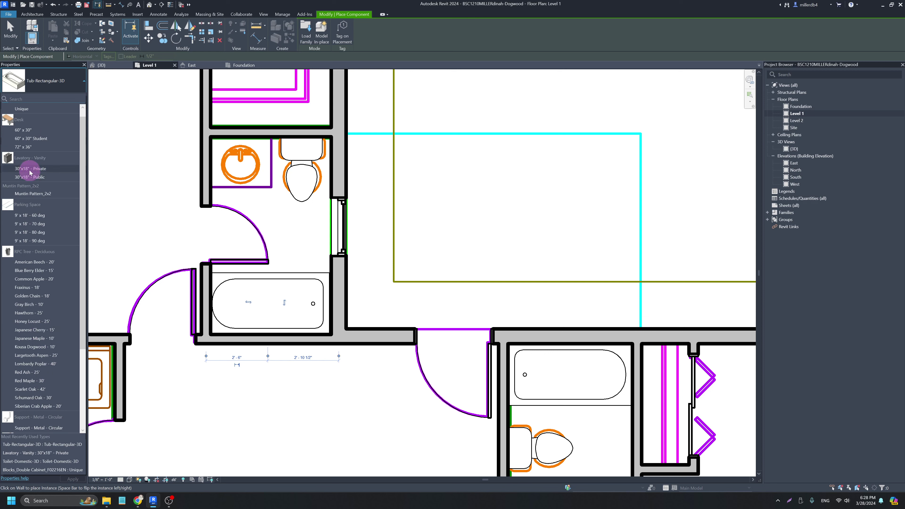
click(32, 168)
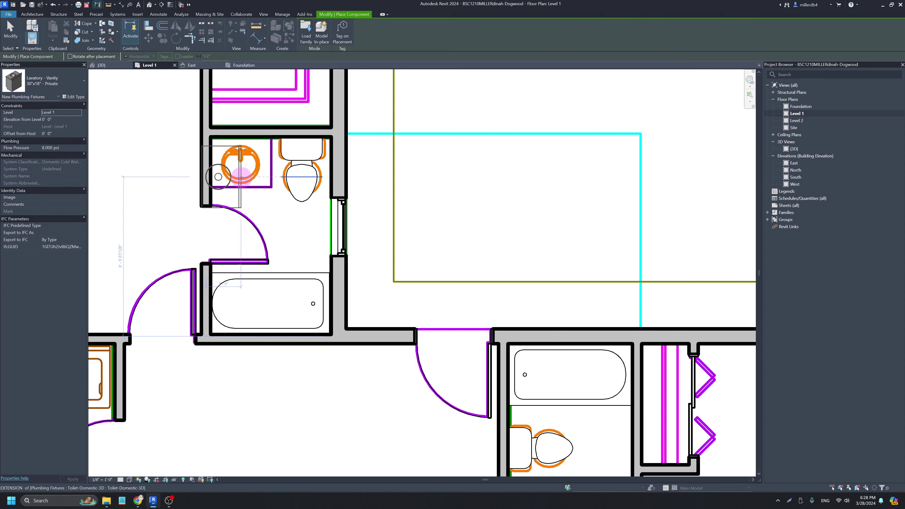
scroll(241, 178, up, 3)
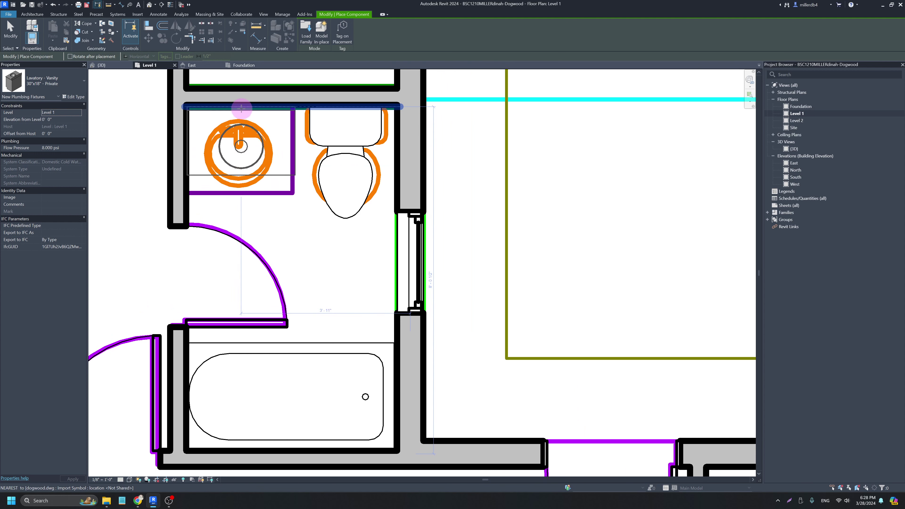
click(240, 107)
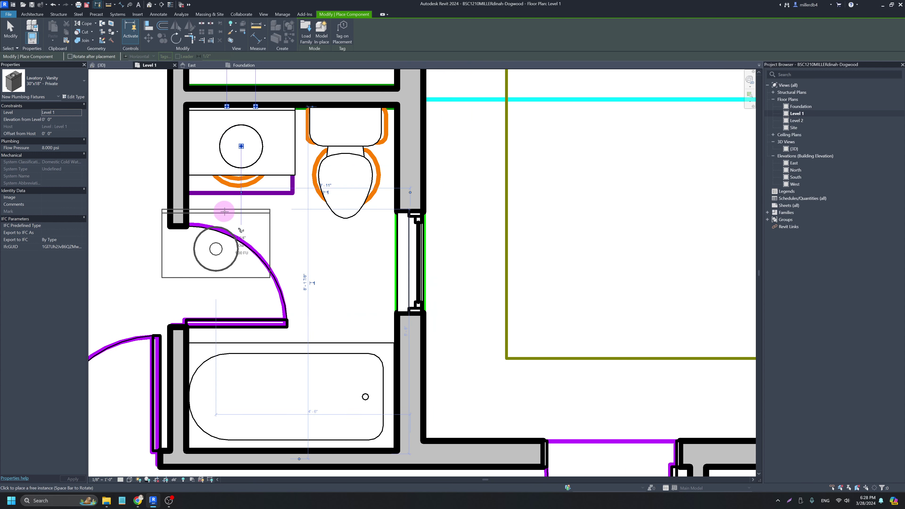
- Place a second 30"x18" - Private vanity over the sink symbol in the bathroom beside the bifold-door closet, and end component placement
scroll(331, 267, down, 3)
middle_drag(380, 317, 268, 177)
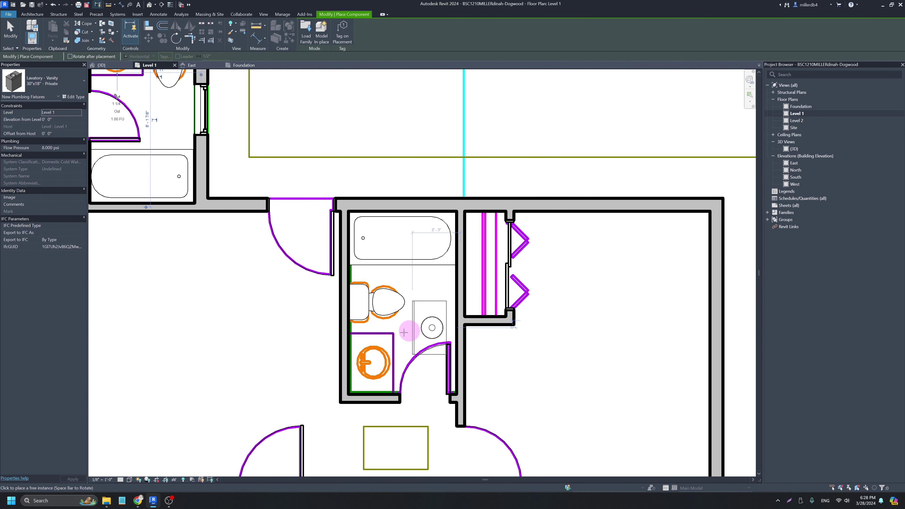
click(351, 367)
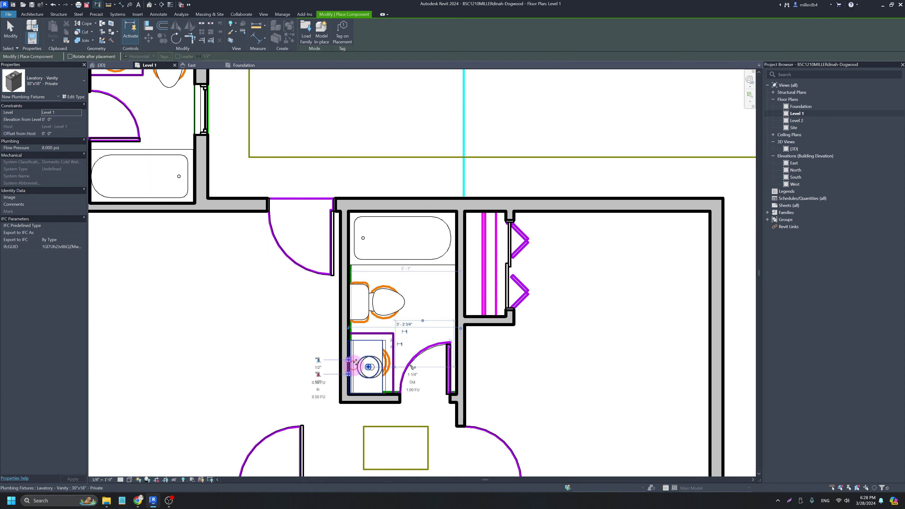
scroll(369, 323, down, 4)
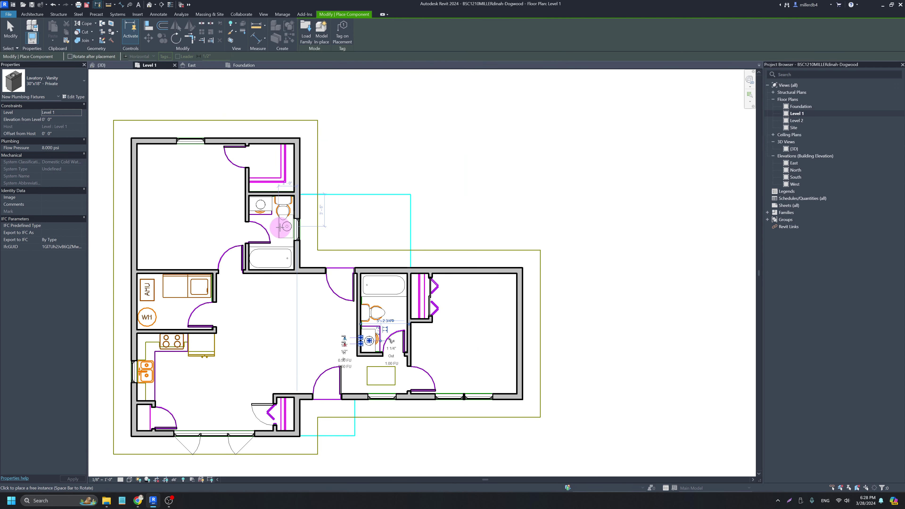
key(Escape)
key(Escape)
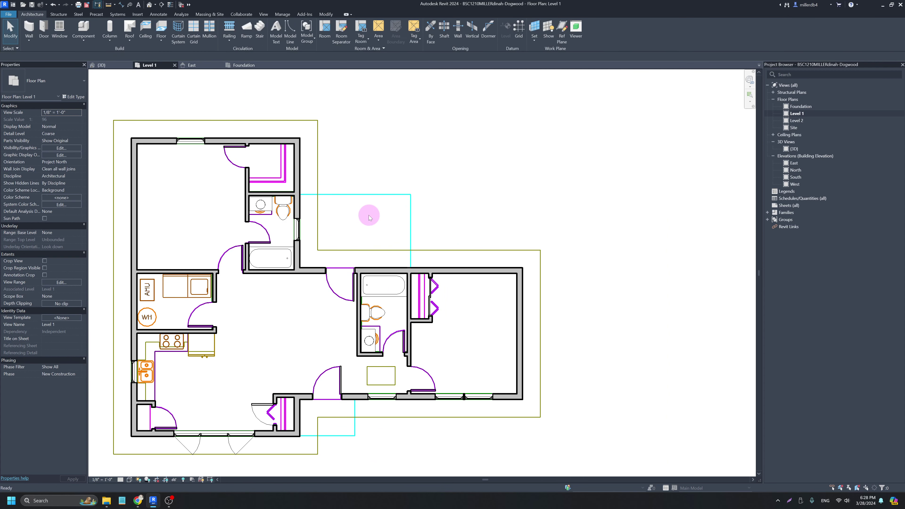
- Open the default 3D view and examine the house exterior, looking through the bathroom window for the placed fixtures
click(149, 7)
shift+middle_drag(461, 297, 418, 277)
scroll(418, 277, up, 3)
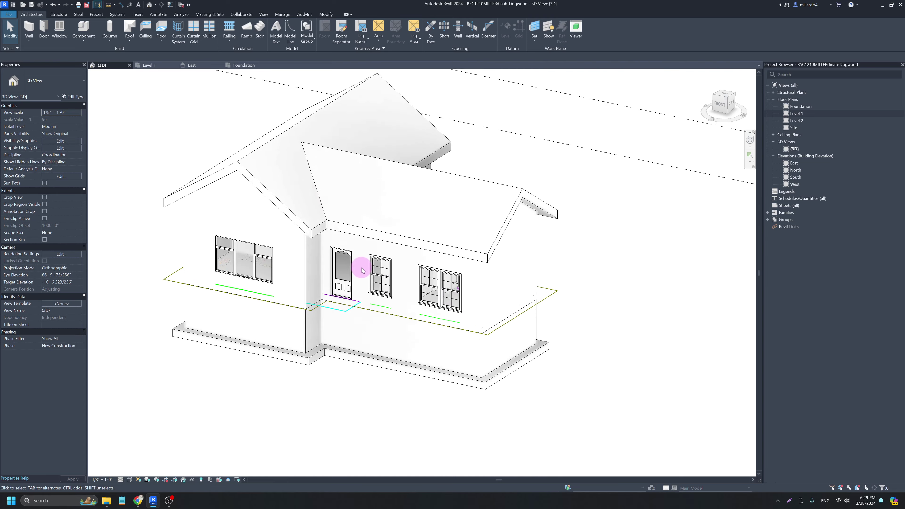
scroll(361, 270, up, 2)
scroll(479, 290, down, 2)
shift+middle_drag(503, 307, 355, 369)
scroll(353, 378, up, 5)
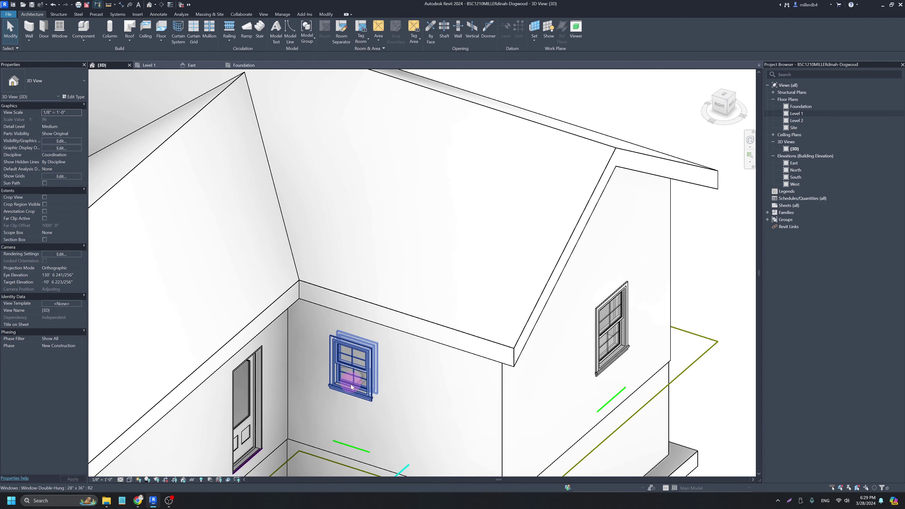
scroll(350, 387, up, 3)
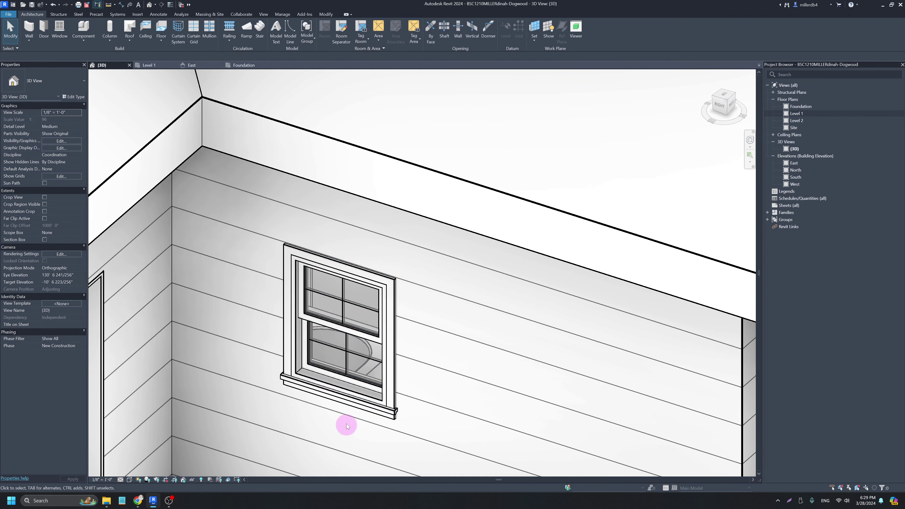
scroll(346, 421, down, 10)
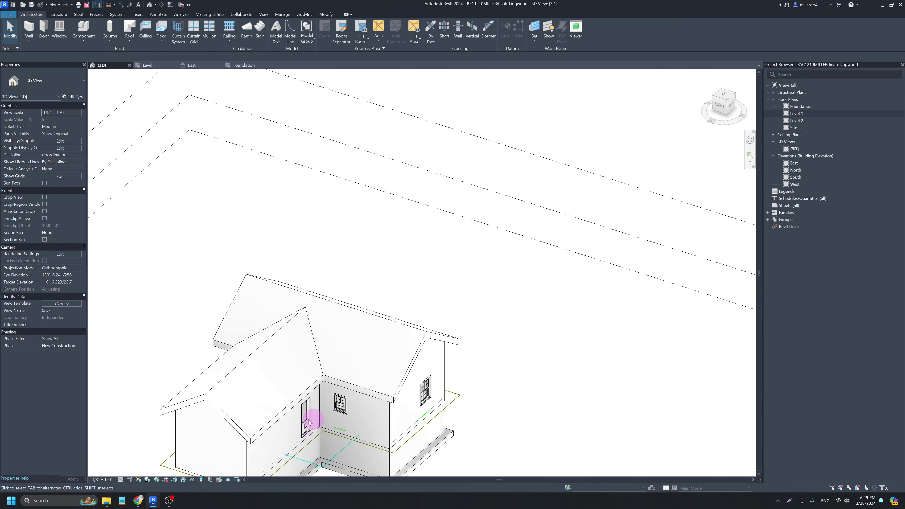
shift+middle_drag(277, 431, 326, 384)
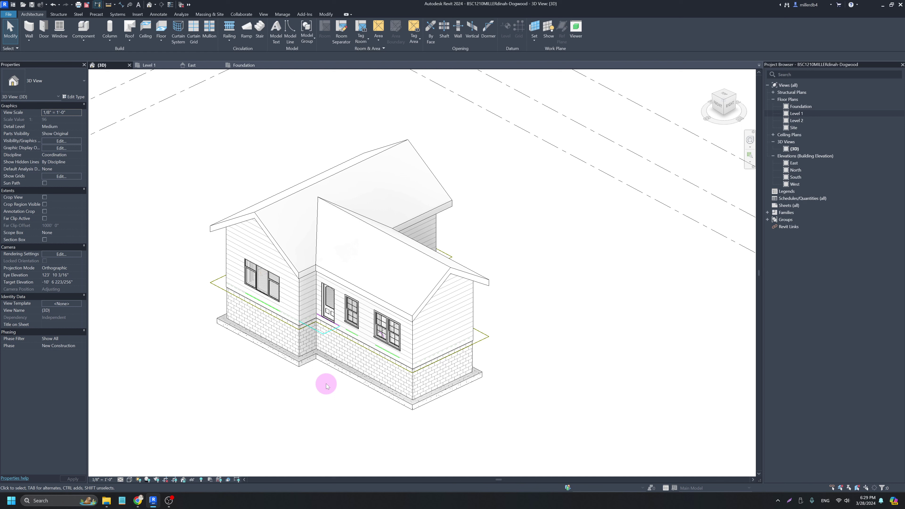
- Temporarily hide the roof category to inspect the bathroom fixtures from above, and bring the roofs back
click(308, 273)
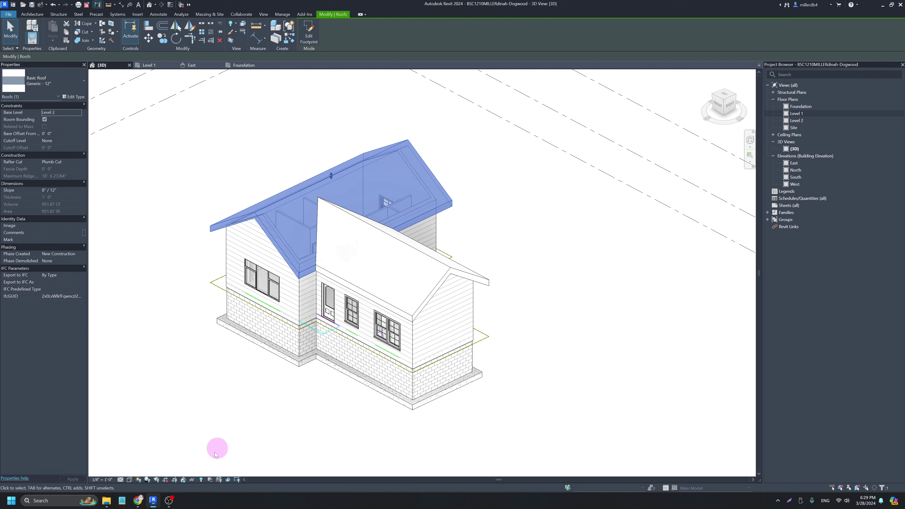
click(192, 480)
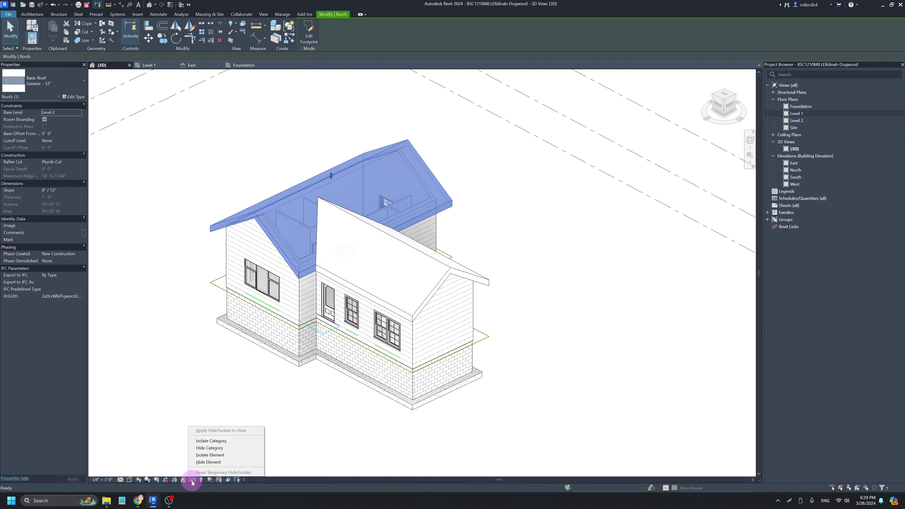
click(213, 449)
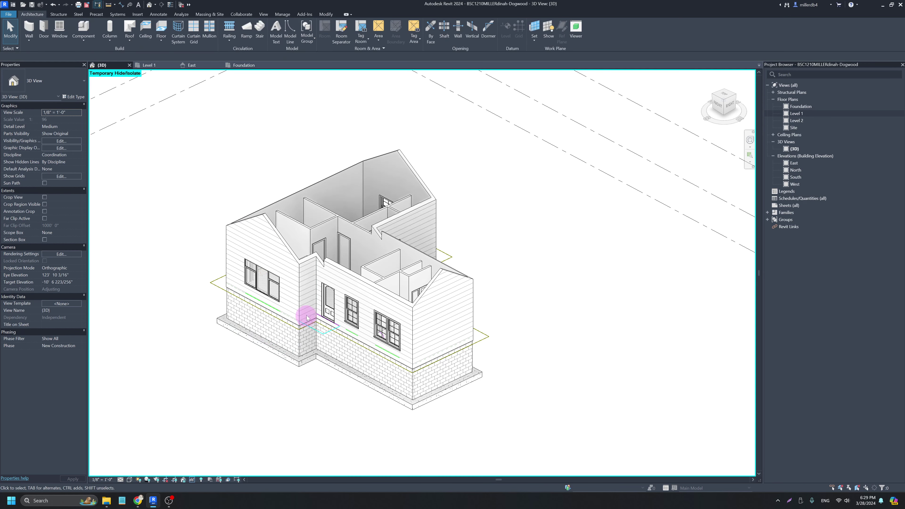
shift+middle_drag(296, 289, 362, 441)
scroll(347, 206, up, 5)
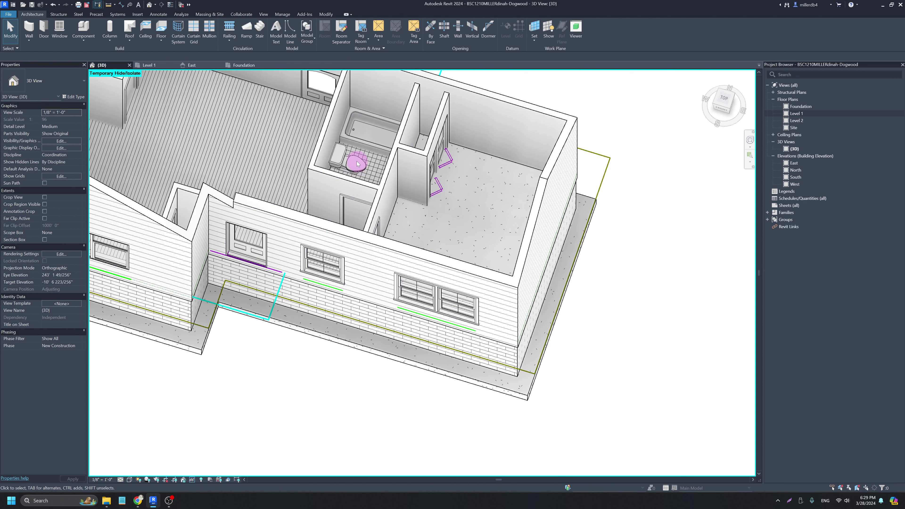
scroll(360, 201, down, 4)
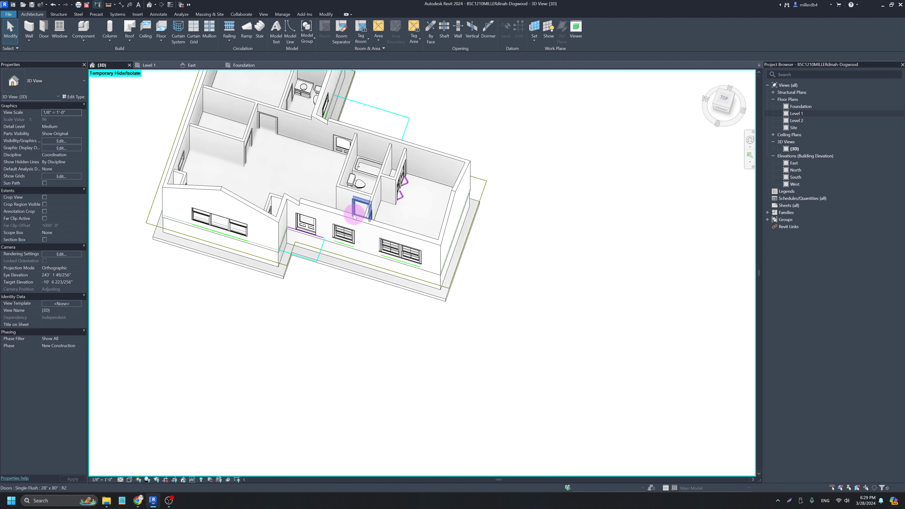
scroll(350, 216, up, 2)
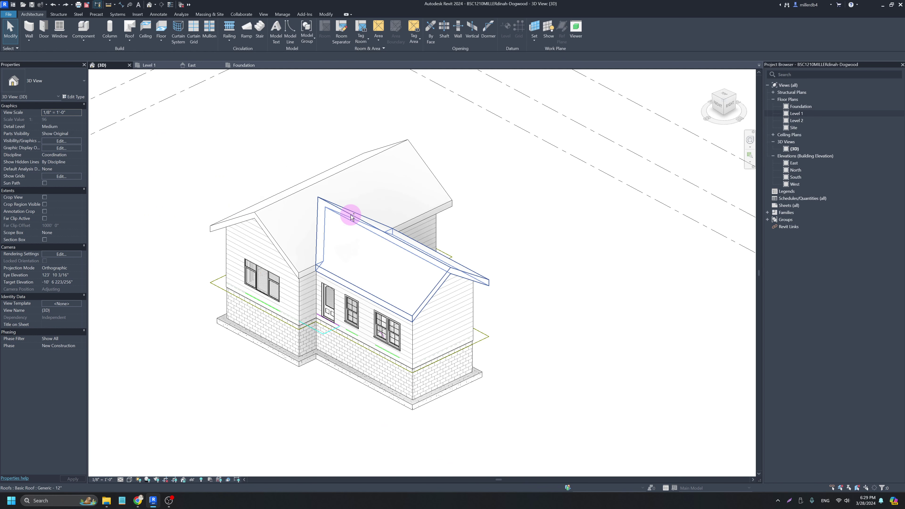
click(192, 479)
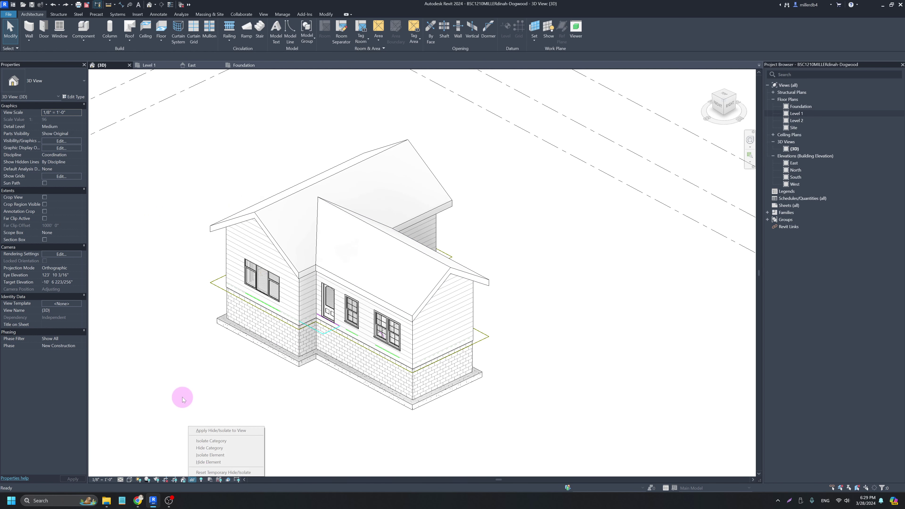
click(223, 380)
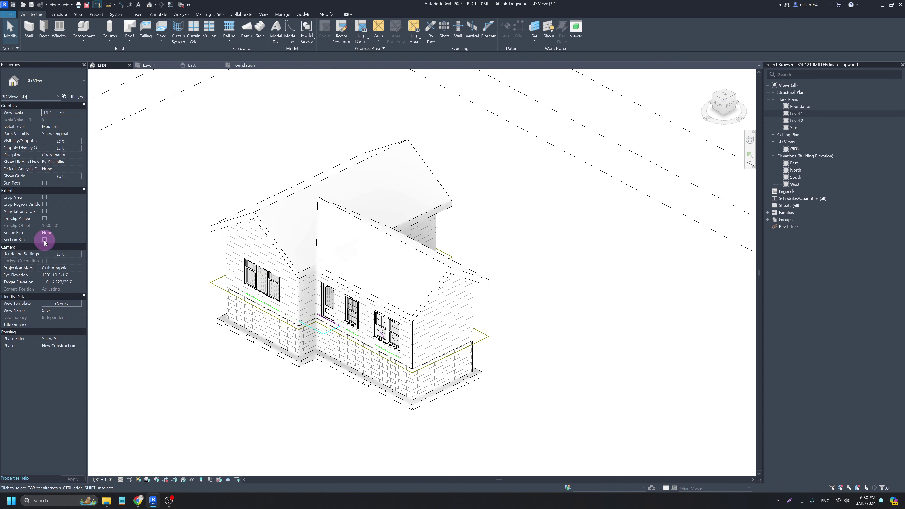
- Turn on the 3D view's section box and pull its four sides in closer around the house
scroll(144, 199, down, 5)
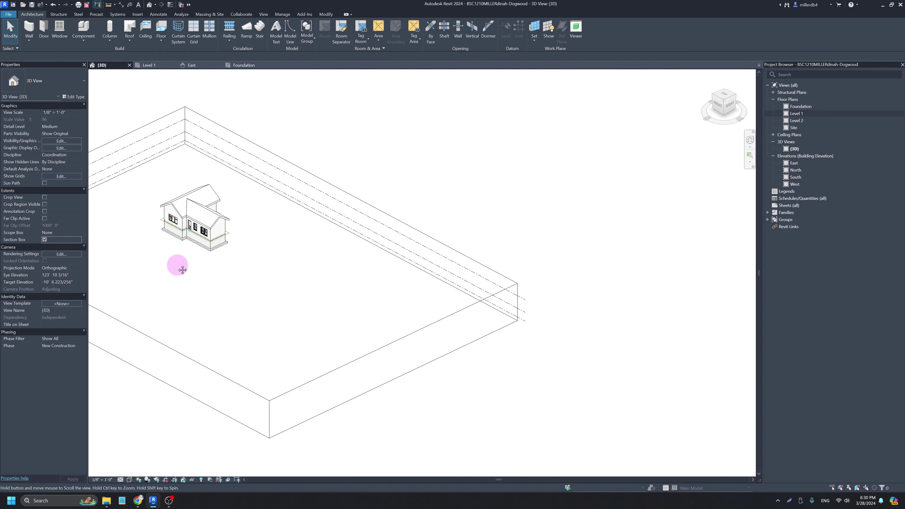
middle_drag(178, 262, 359, 293)
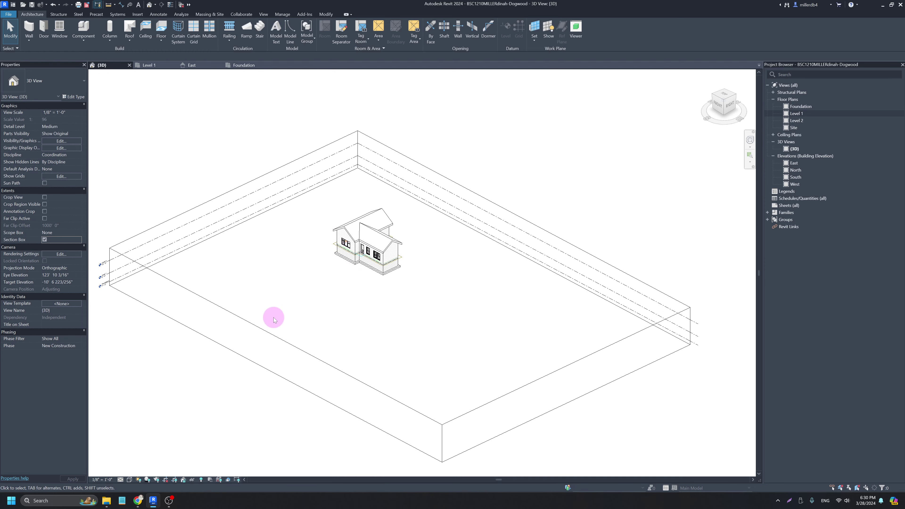
click(272, 335)
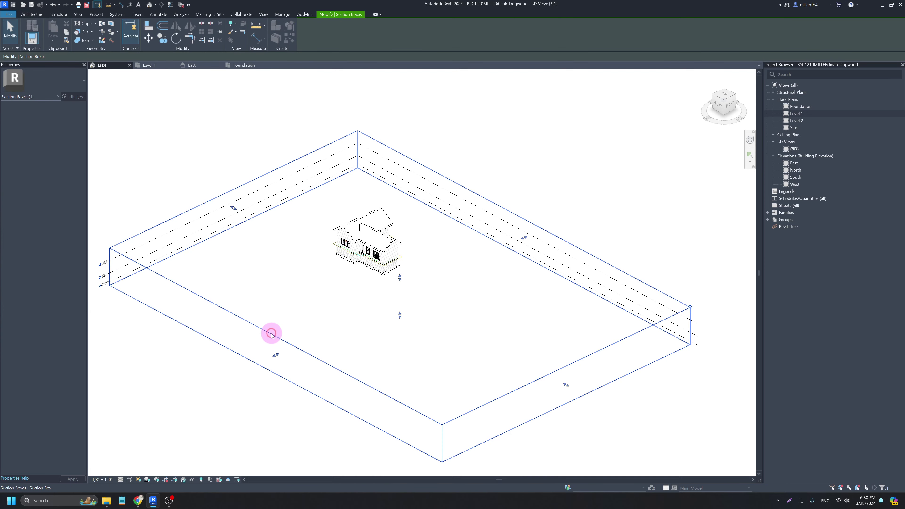
drag(276, 355, 382, 287)
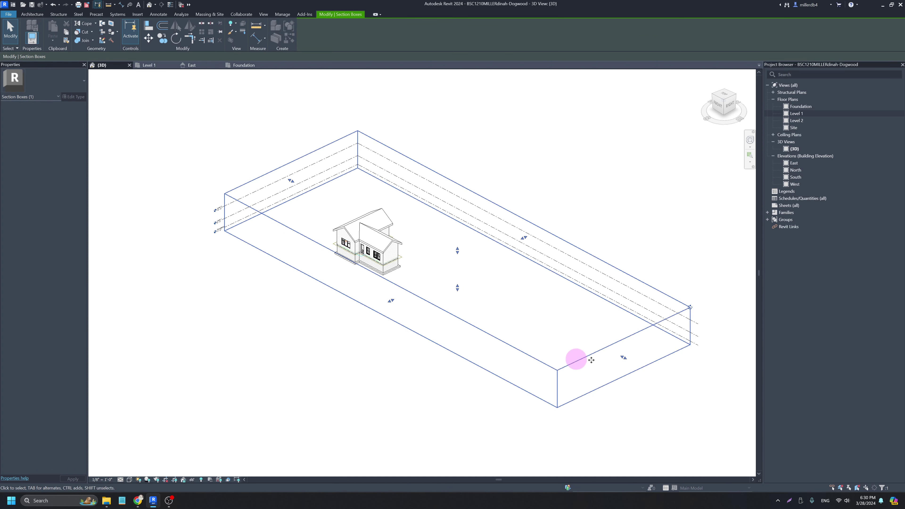
drag(623, 357, 424, 266)
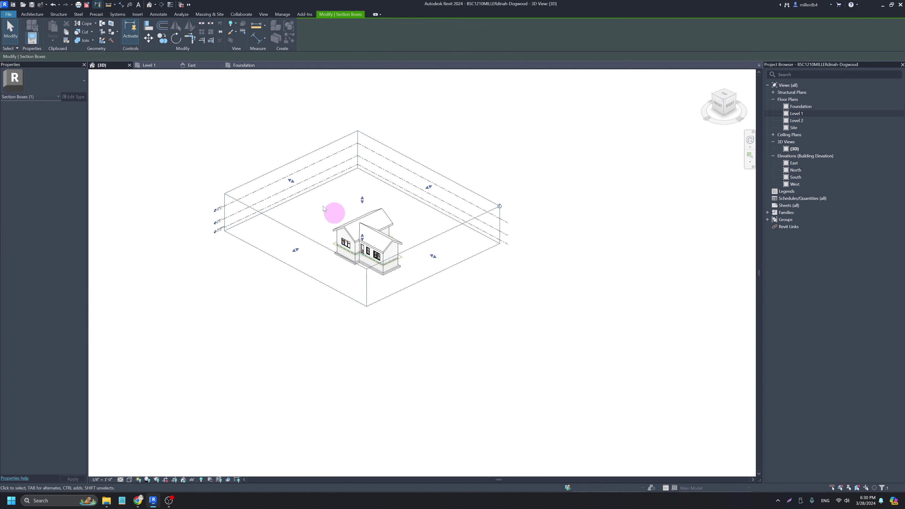
drag(342, 212, 343, 211)
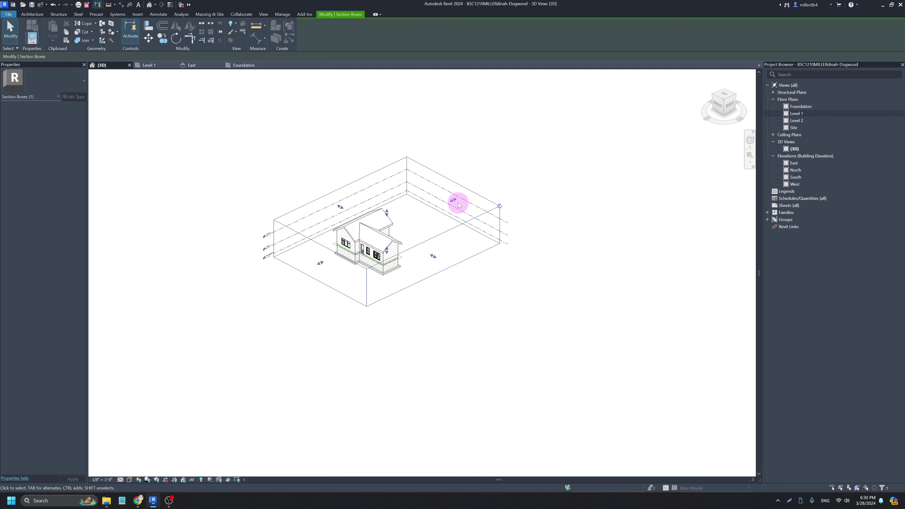
drag(454, 203, 367, 235)
- Try cutting the house with the section box's upper and front faces, and bring both faces back outside the house
scroll(366, 235, up, 4)
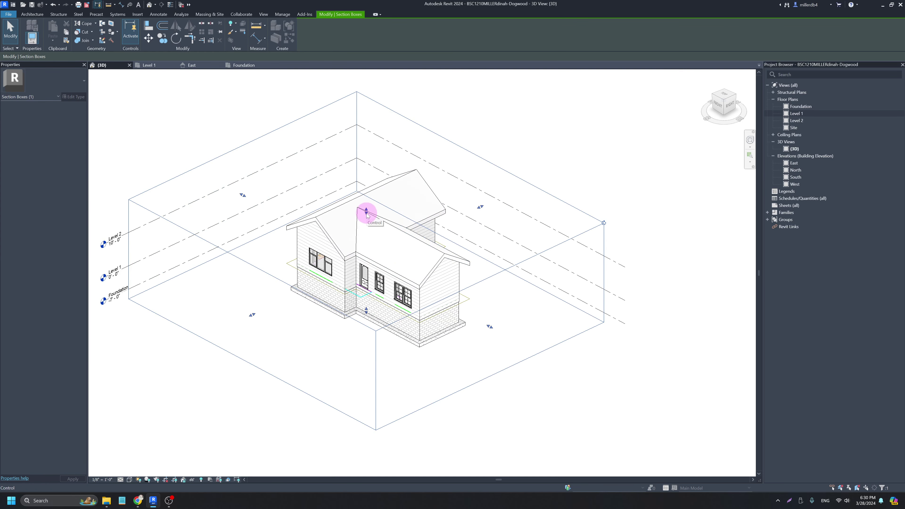
drag(367, 214, 368, 258)
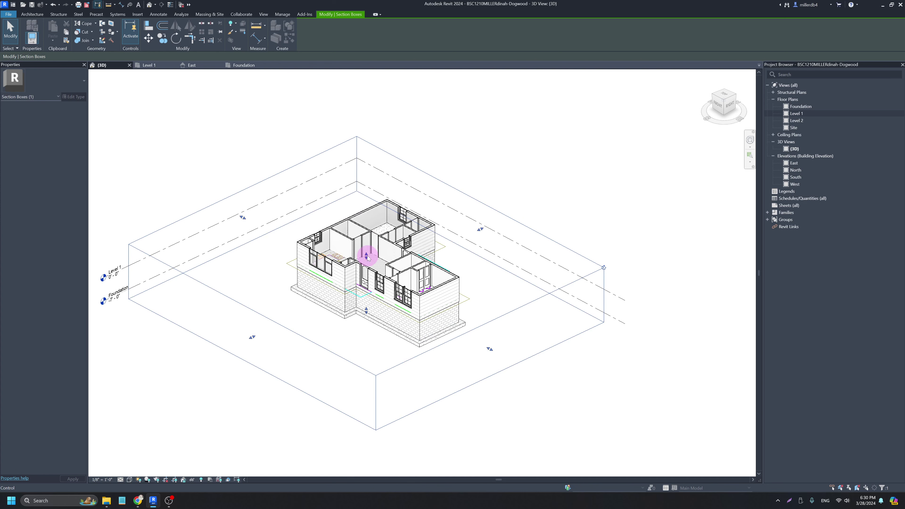
key(ctrl+z)
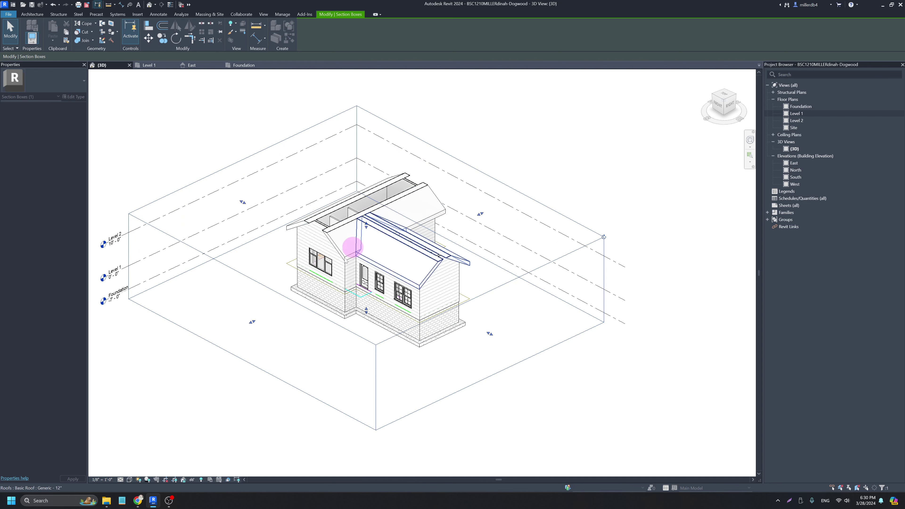
drag(254, 322, 357, 276)
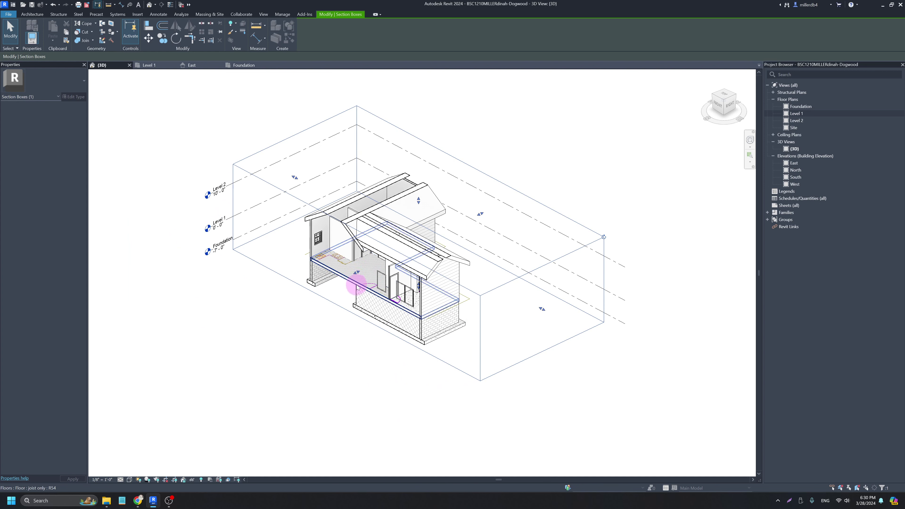
drag(356, 275, 335, 283)
drag(407, 204, 407, 194)
drag(334, 281, 354, 268)
drag(349, 273, 328, 282)
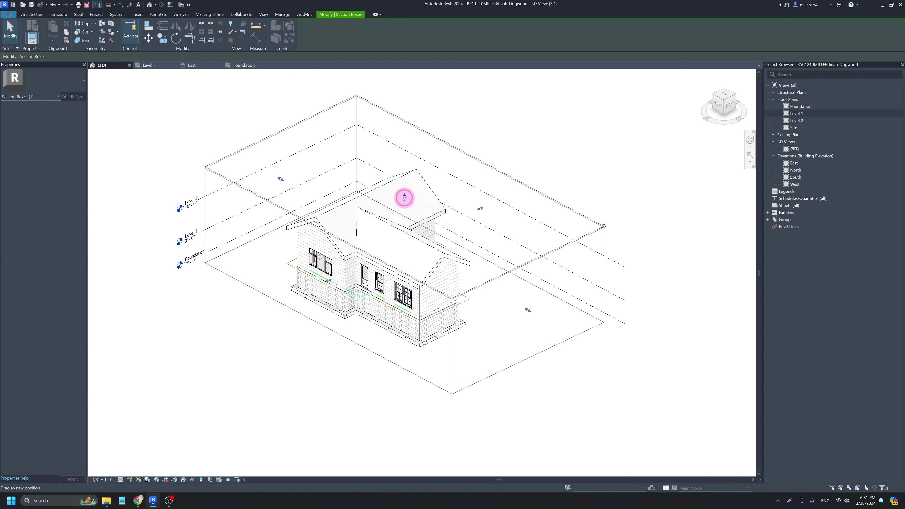
- Lower the section box's upper face below the roof and view the Level 1 rooms and bathroom fixtures from above
drag(404, 197, 399, 236)
scroll(381, 266, up, 3)
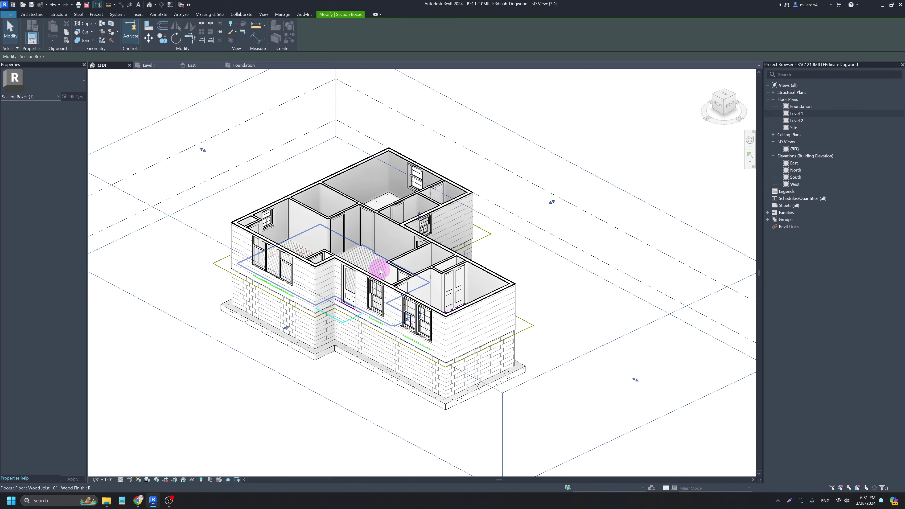
shift+middle_drag(384, 274, 376, 366)
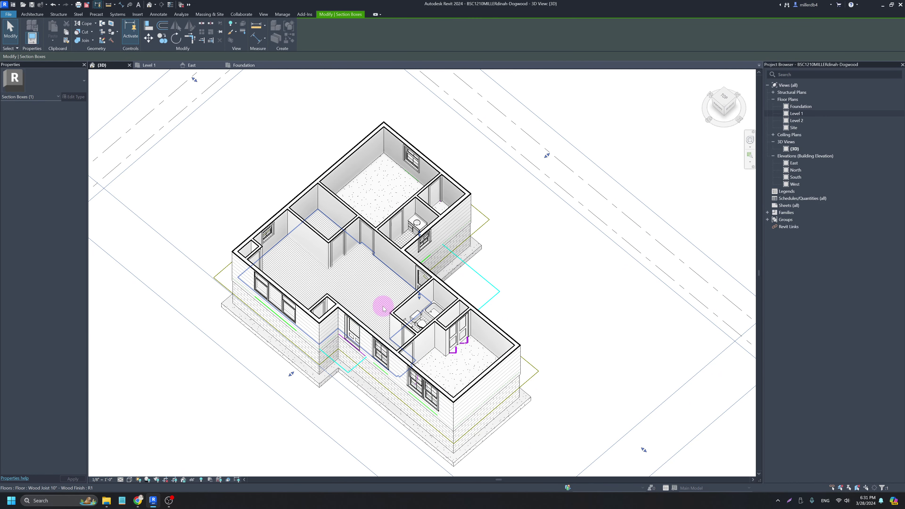
- In the Level 1 floor plan, search the Autodesk family library for "water heater" and load the plain Water Heater family
double_click(796, 113)
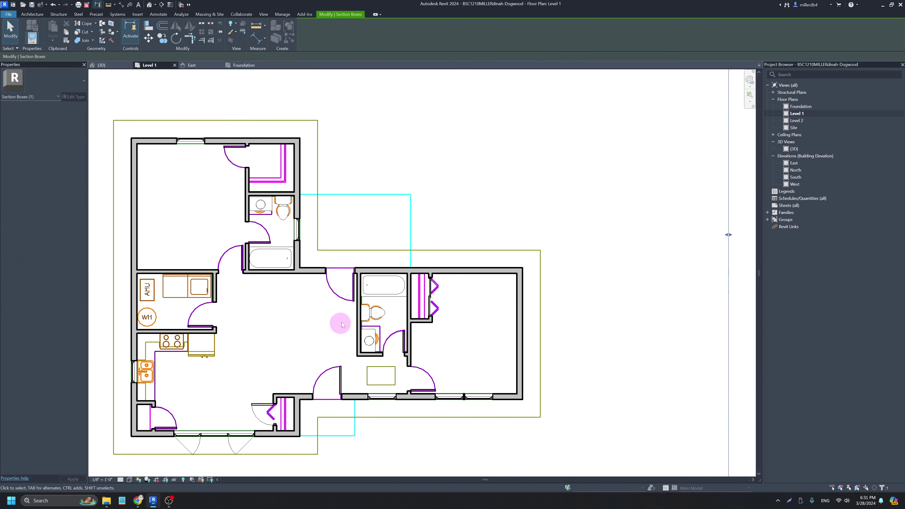
middle_drag(341, 325, 415, 305)
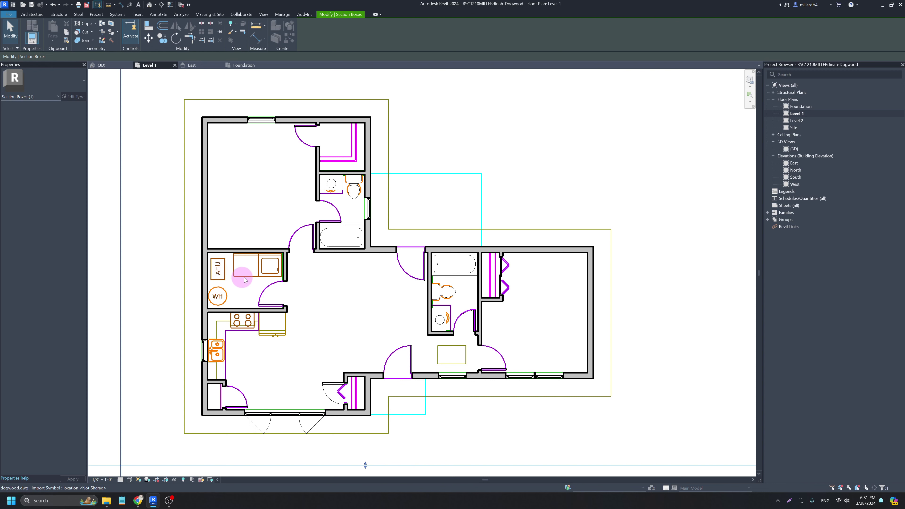
click(246, 292)
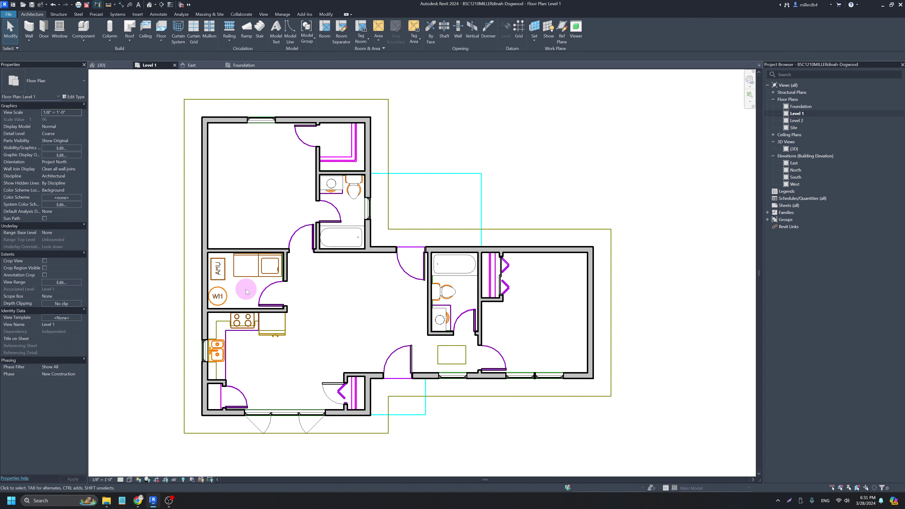
key(l)
key(f)
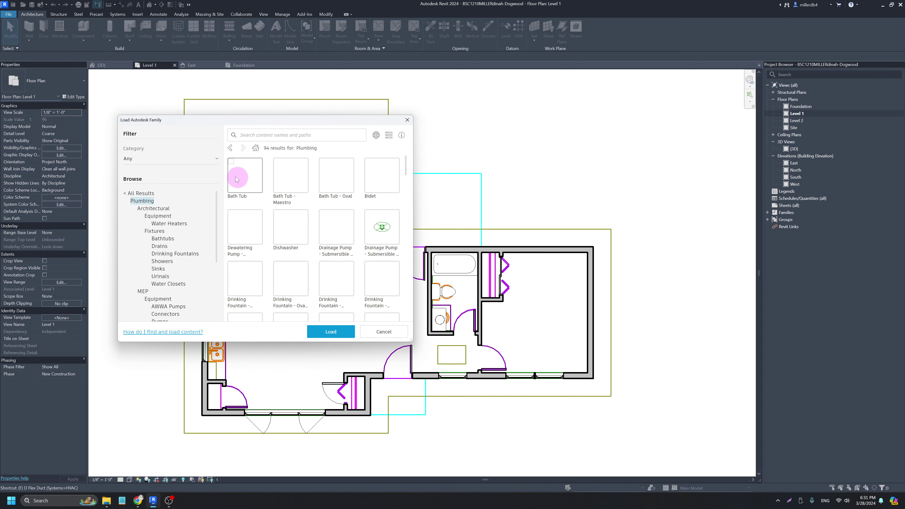
click(144, 194)
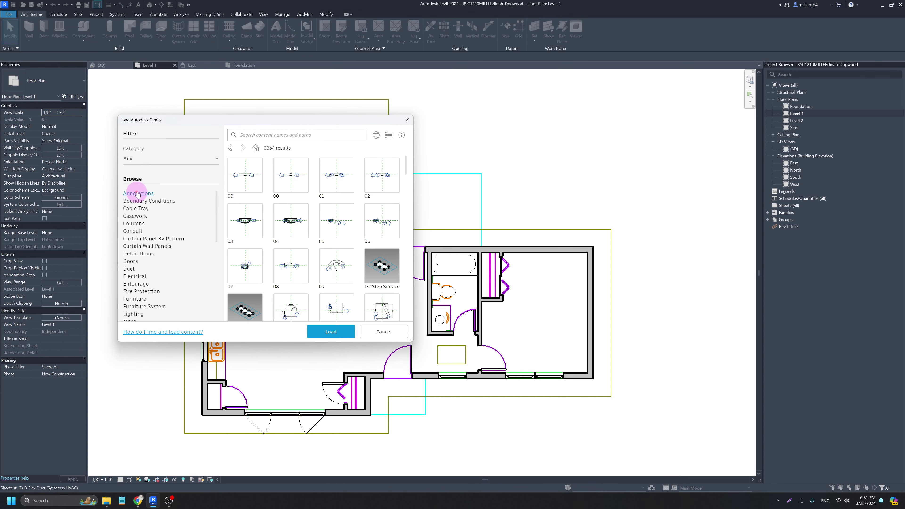
click(275, 134)
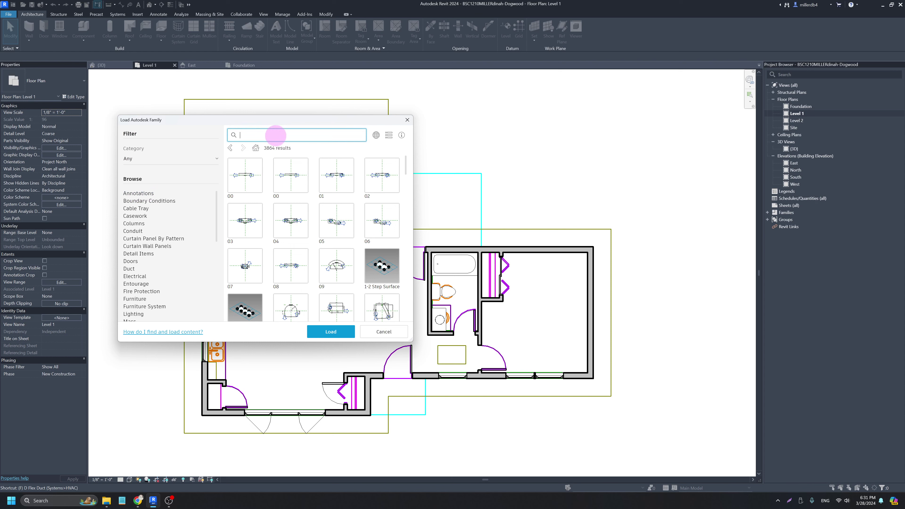
text(water heater)
key(Return)
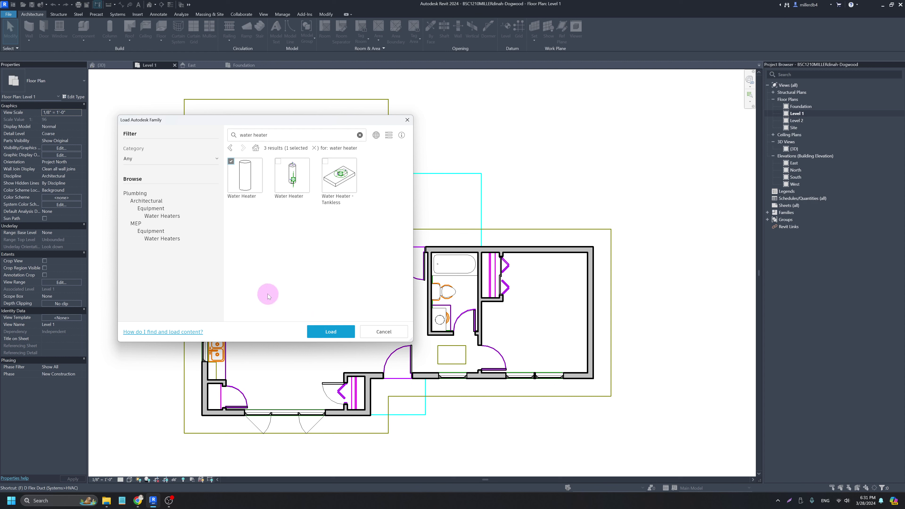
click(325, 337)
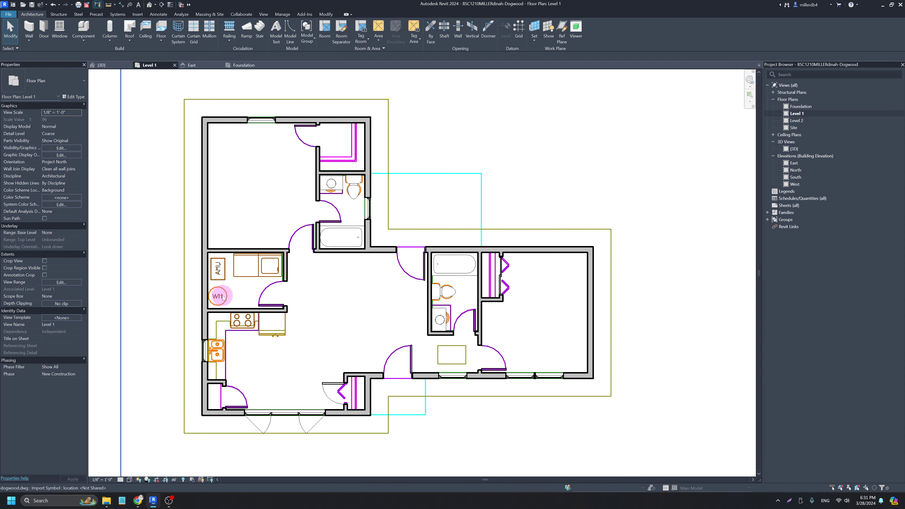
- Place the Water Heater over the 2D WH symbol in the utility room, and end component placement
scroll(222, 296, up, 8)
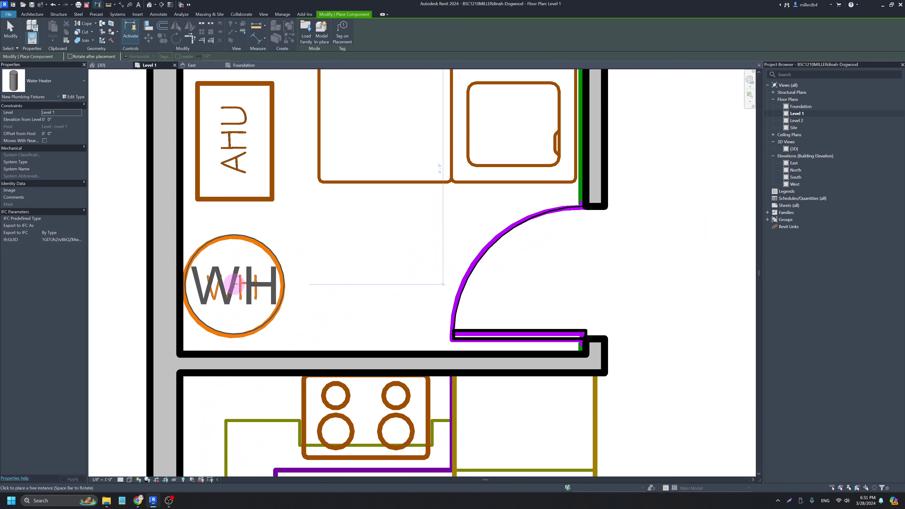
click(235, 285)
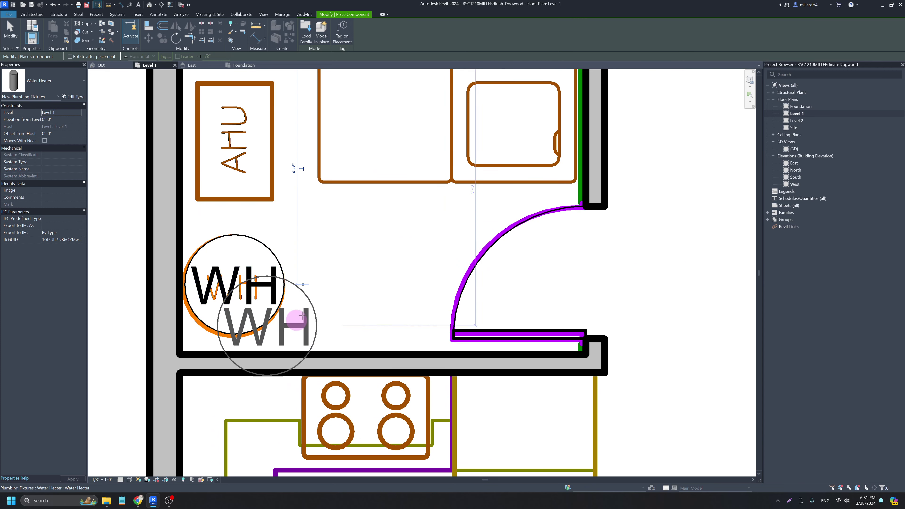
scroll(307, 327, down, 4)
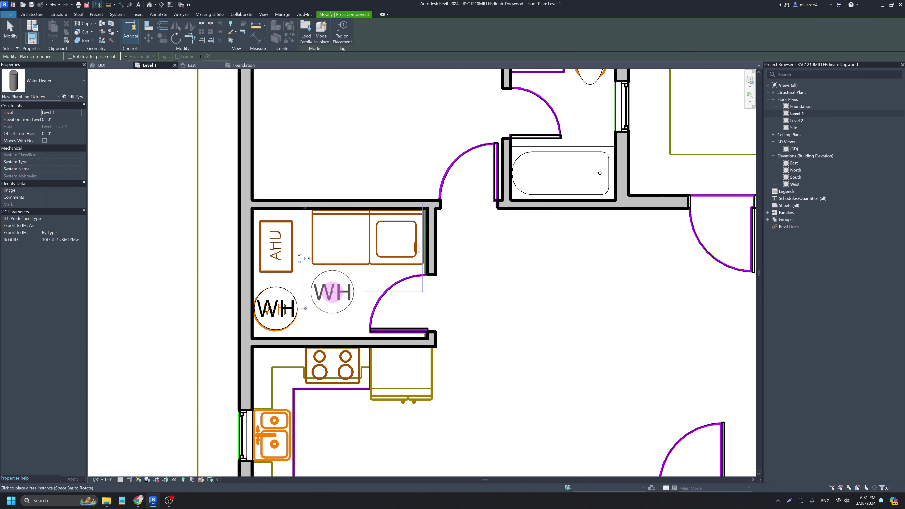
key(Escape)
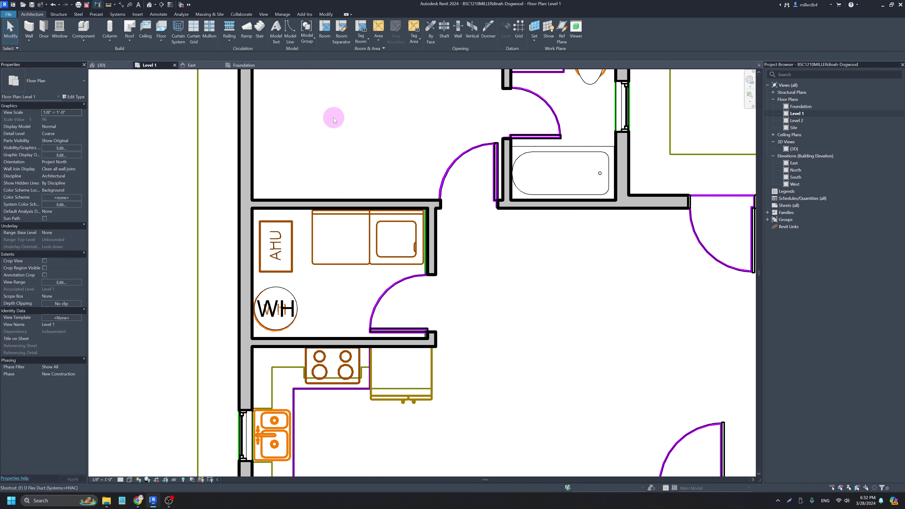
- Search the Autodesk family library for "air" and load the AHU Coil - Hot Water - Indoor family
key(l)
key(f)
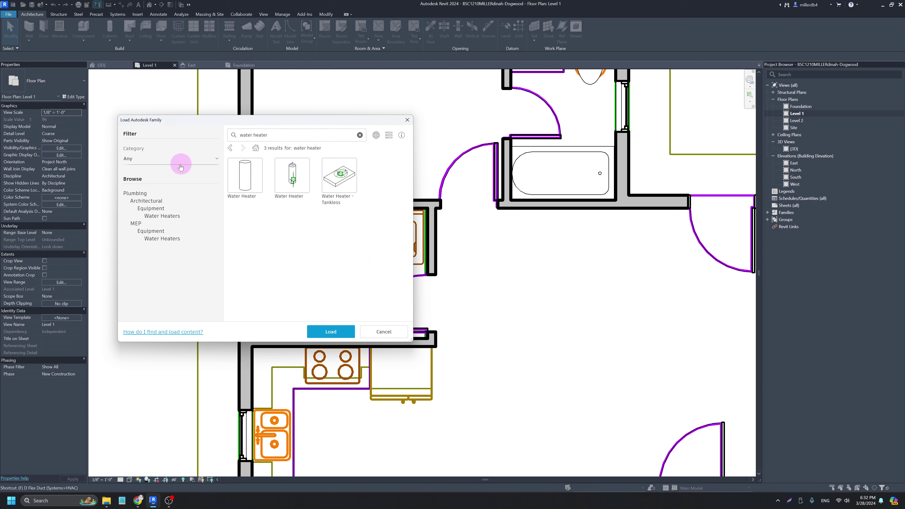
click(360, 135)
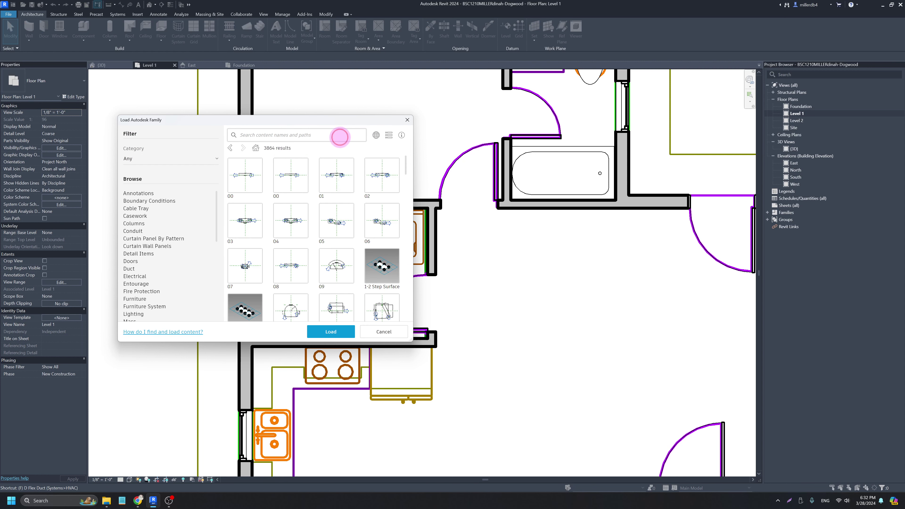
text(air handler)
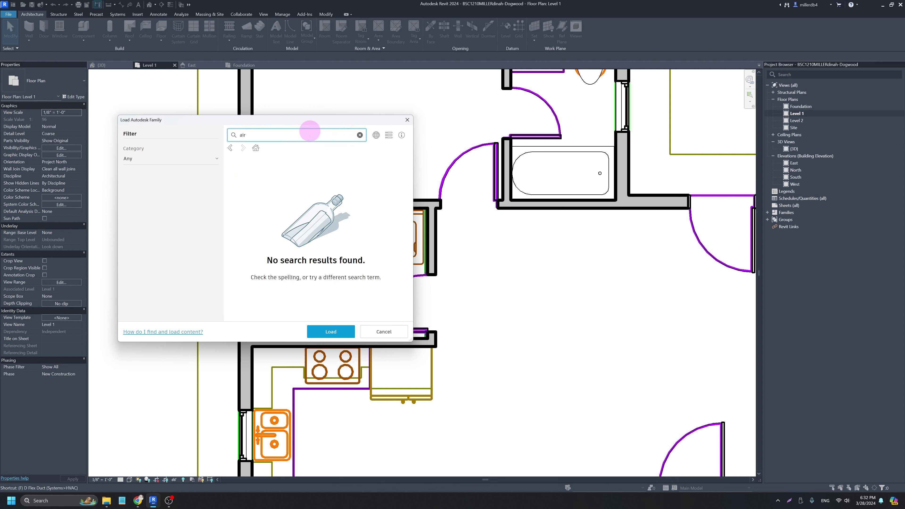
key(BackSpace)
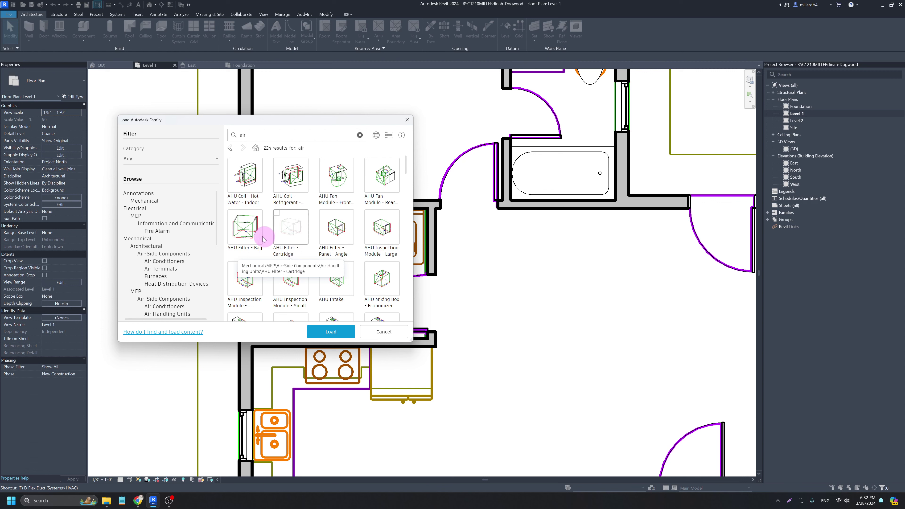
scroll(282, 236, down, 1)
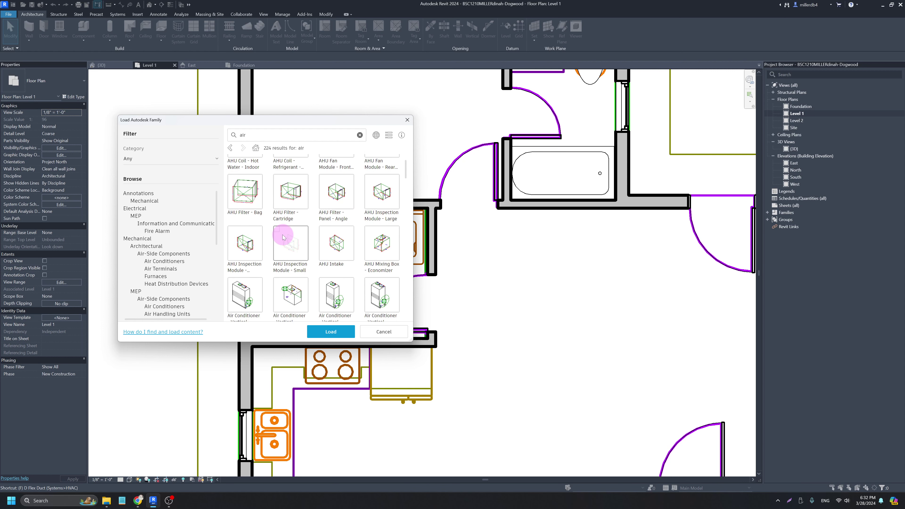
scroll(284, 237, down, 1)
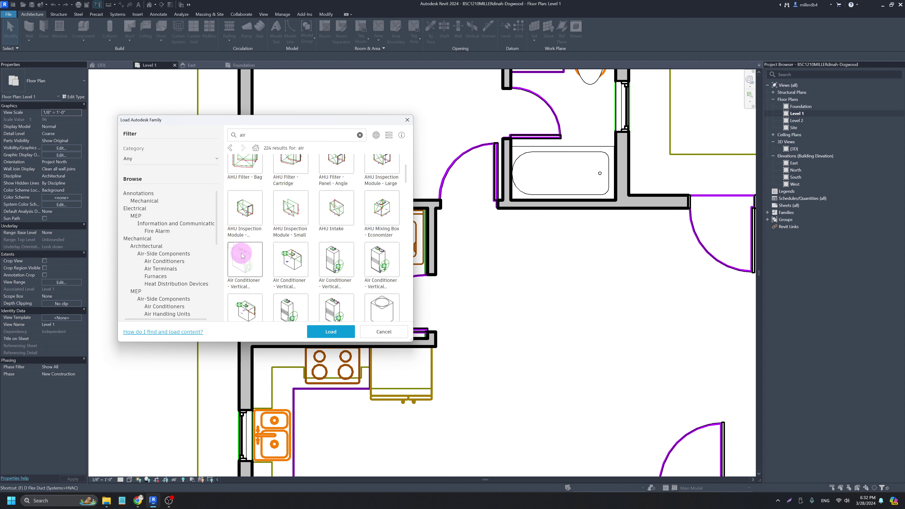
scroll(256, 257, down, 2)
scroll(258, 259, up, 4)
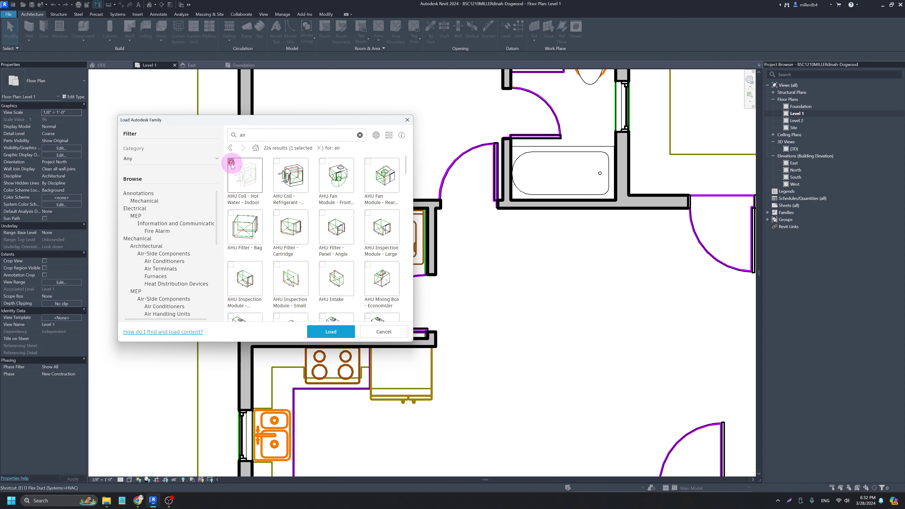
click(328, 332)
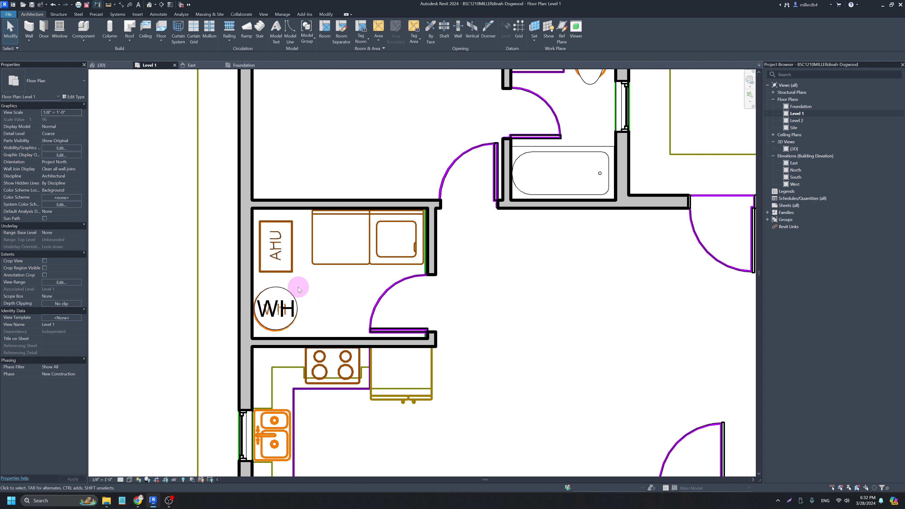
- Place the AHU coil over the AHU symbol in the utility room, and end component placement
click(271, 256)
key(Escape)
key(Escape)
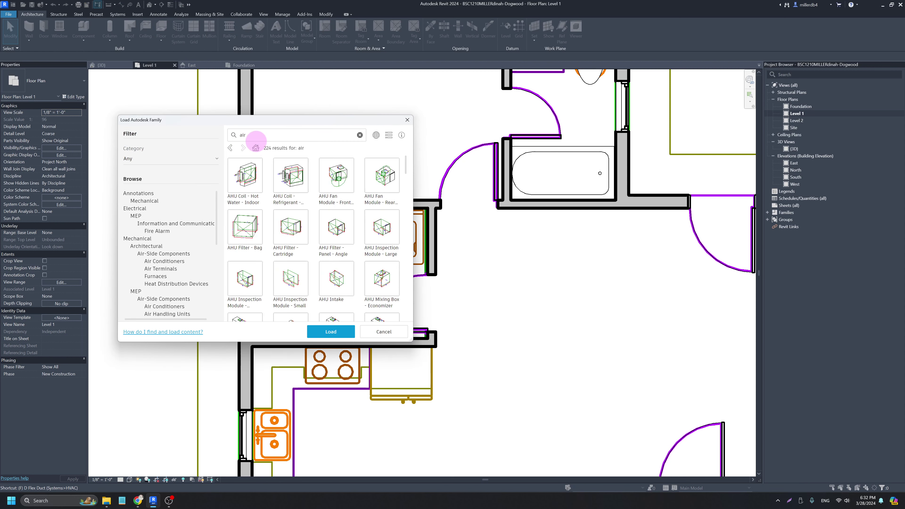
- Search the Autodesk family library for "washer" and load the plain Washer family
click(360, 135)
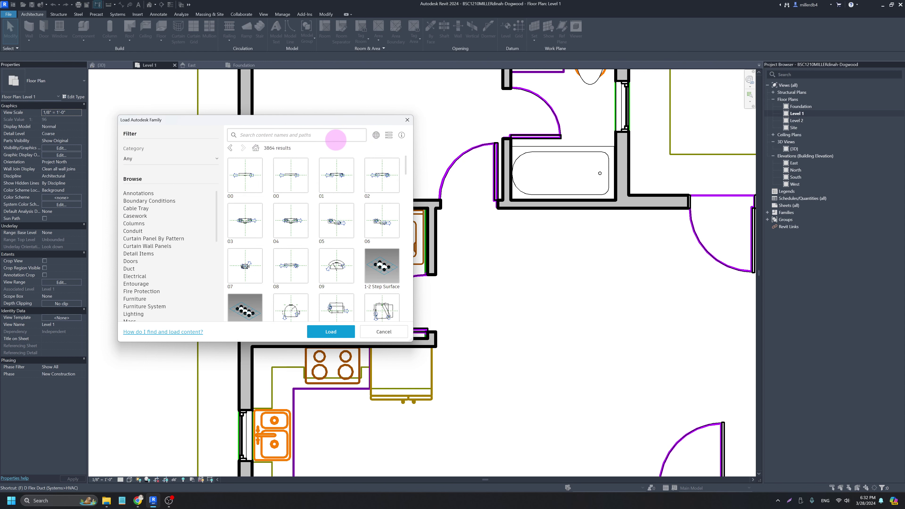
text(wash)
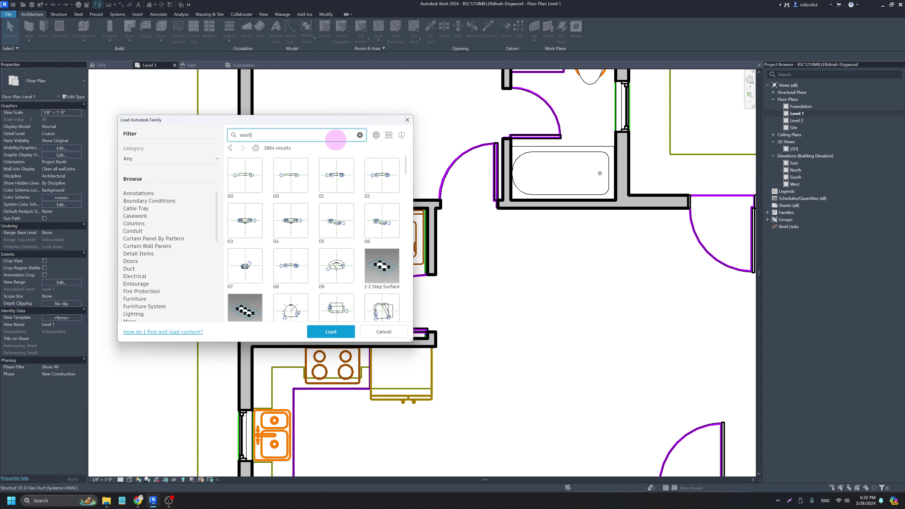
text(er)
key(Return)
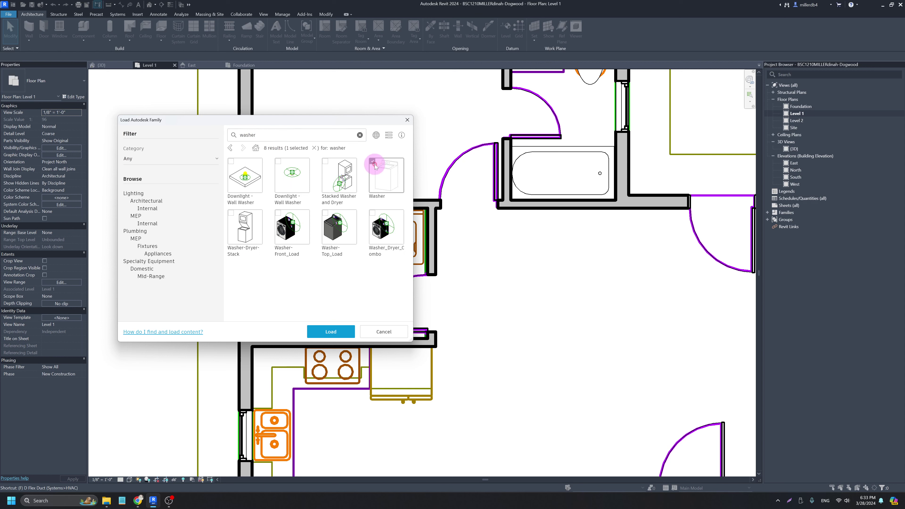
click(343, 336)
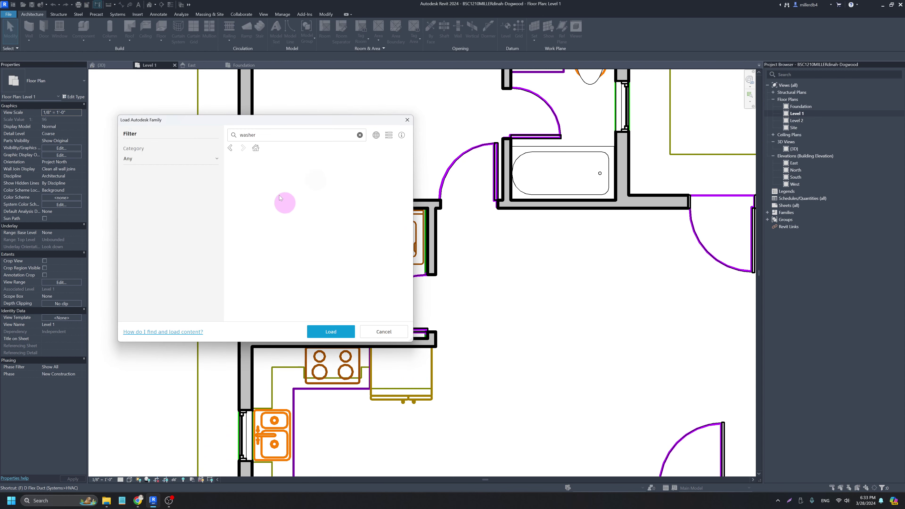
- Load the white Dryer family found by searching for "dryer", and place the 27" x 25" x 35" type over the west laundry symbol in the utility room
click(239, 129)
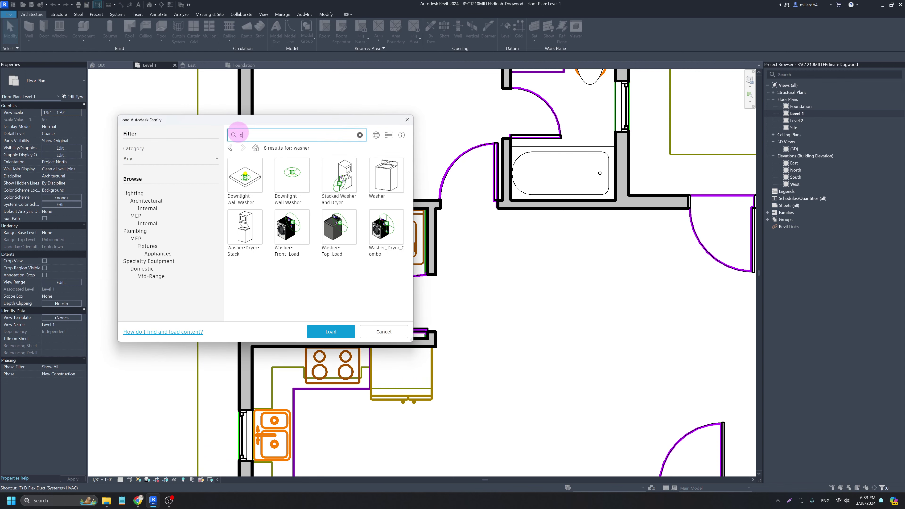
key(Return)
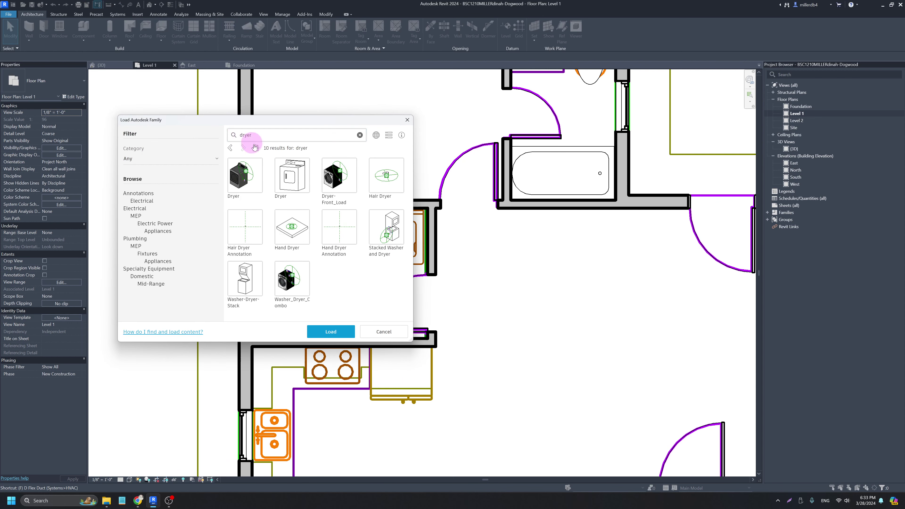
click(279, 165)
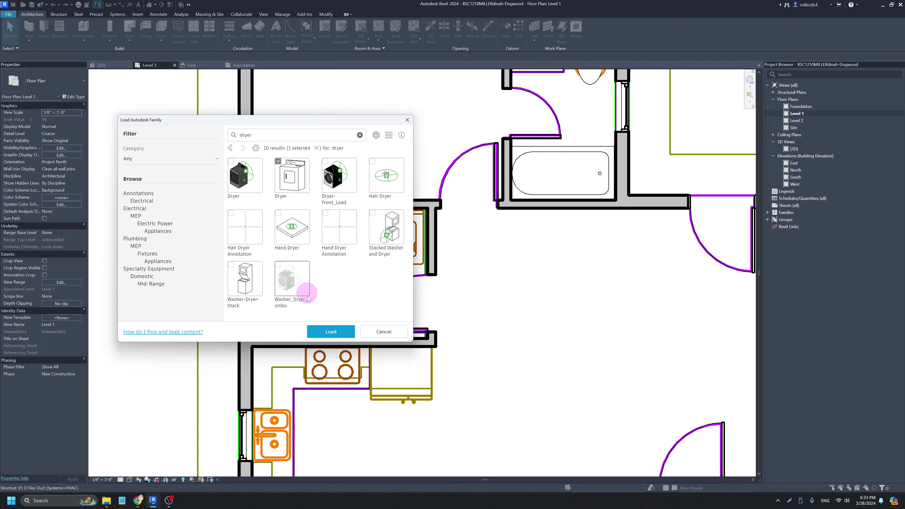
click(327, 333)
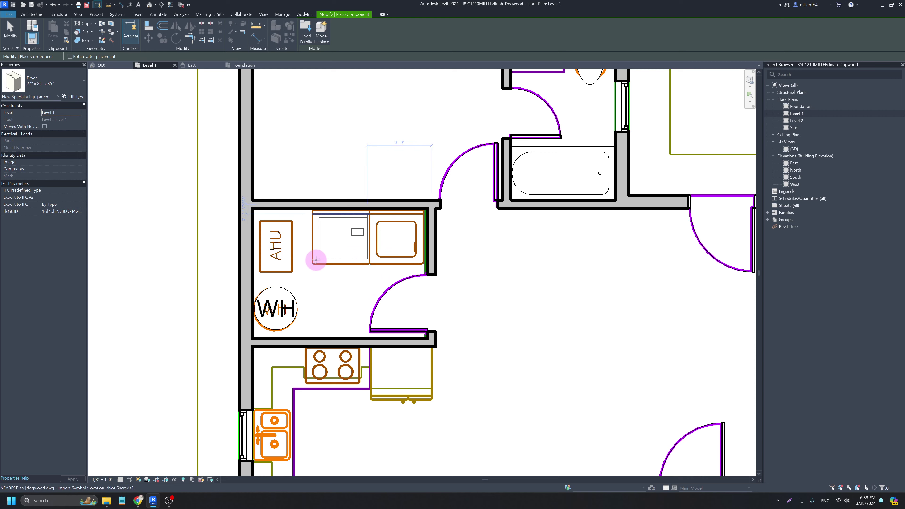
scroll(316, 259, up, 2)
click(314, 252)
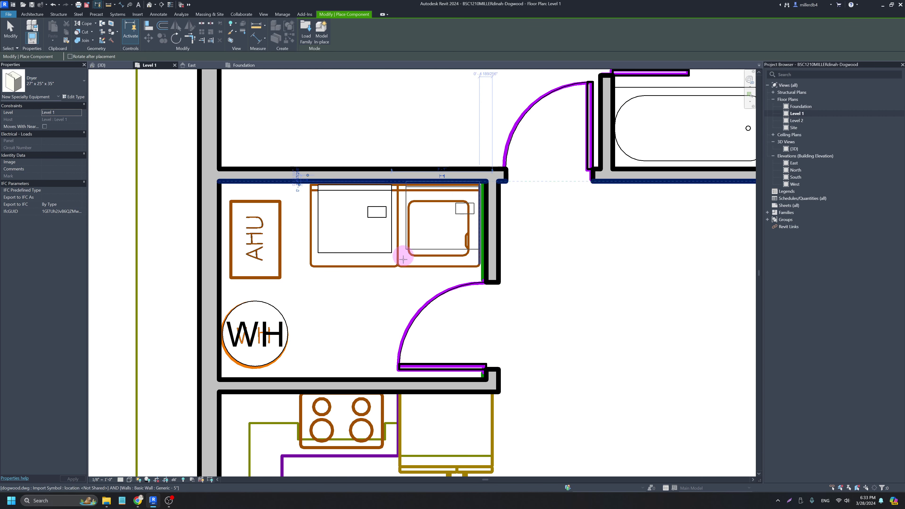
- Place a 27" x 25" x 35" Washer over the laundry symbol beside the dryer, and end component placement
click(57, 89)
scroll(61, 257, down, 2)
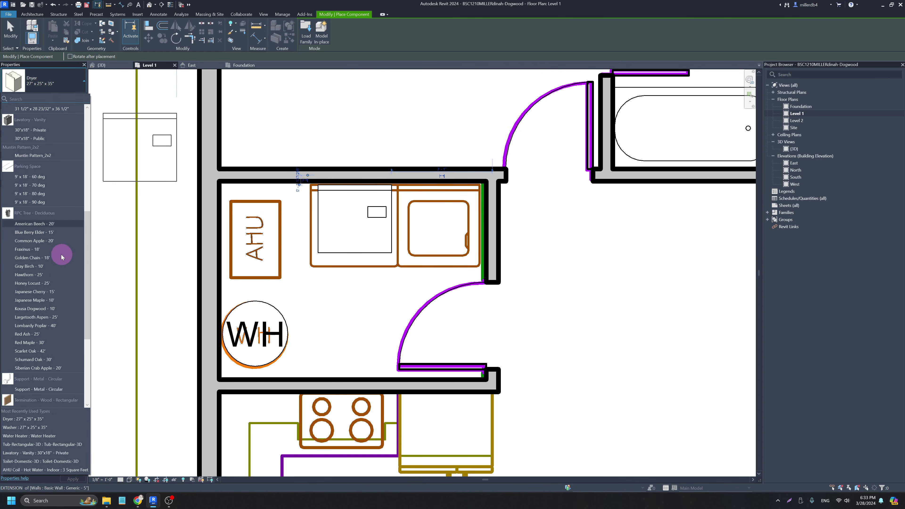
scroll(61, 256, down, 5)
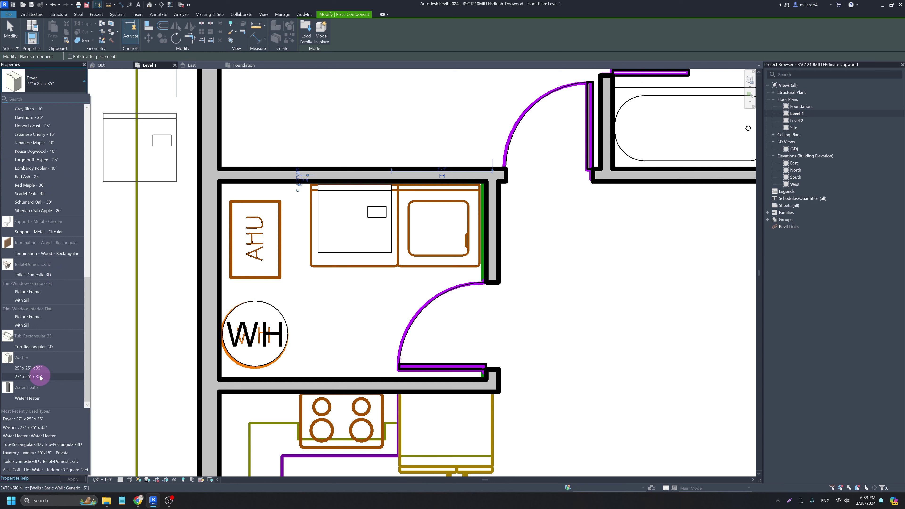
click(40, 377)
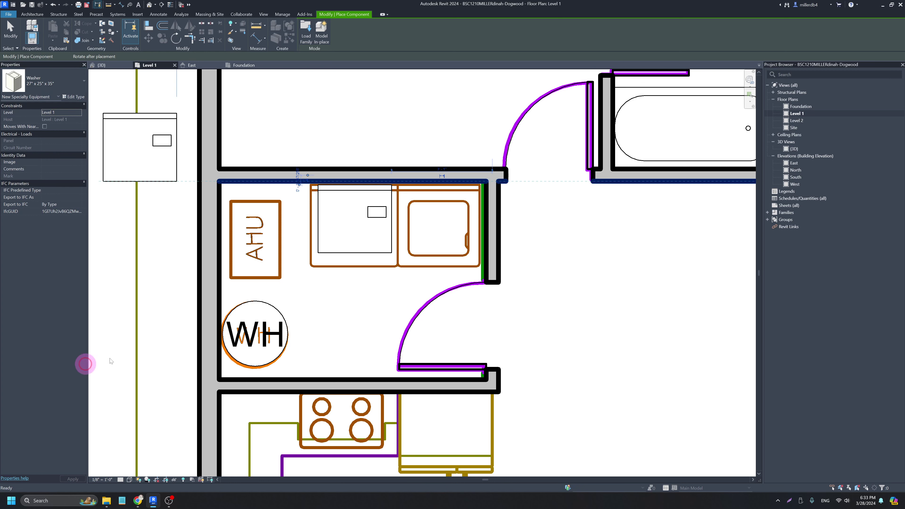
click(396, 253)
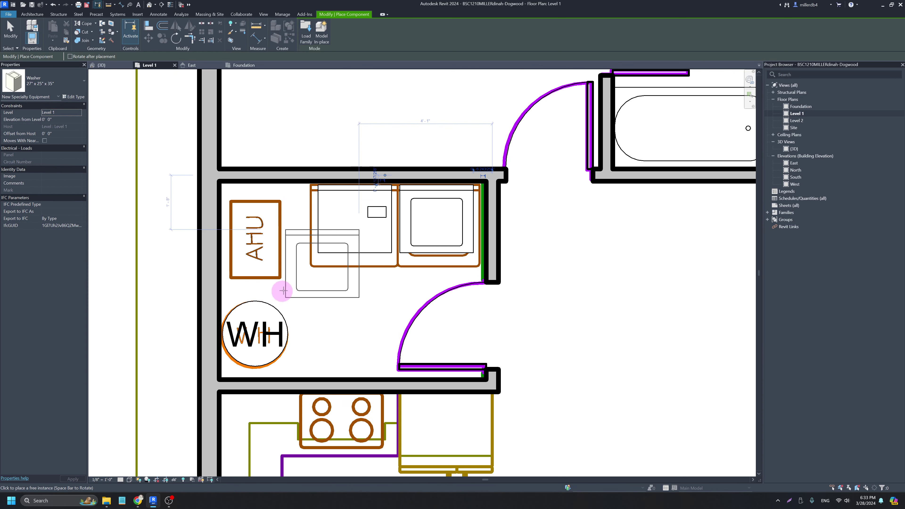
scroll(340, 295, down, 3)
scroll(358, 315, down, 3)
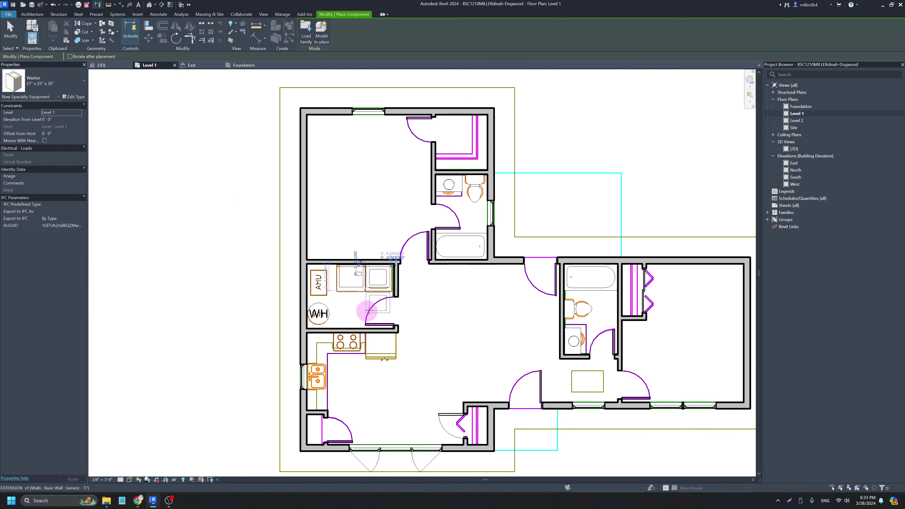
key(Escape)
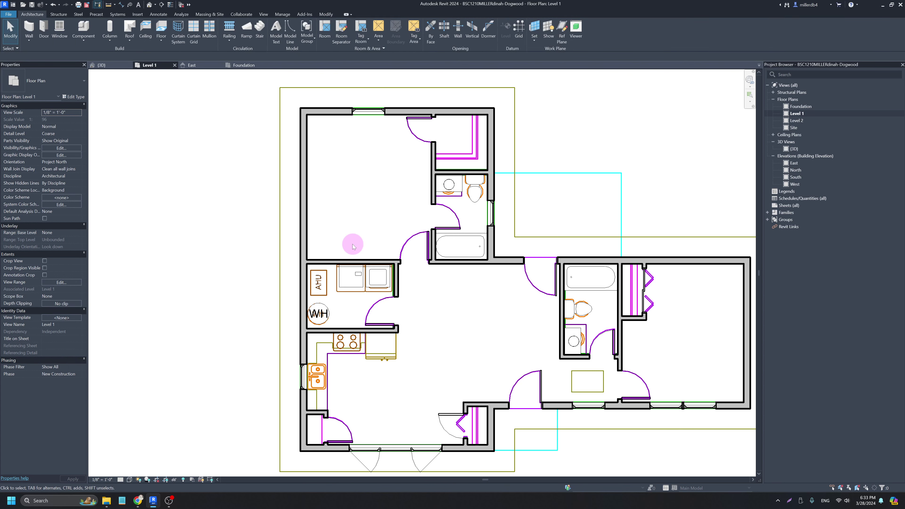
- Browse the Furniture category of the Autodesk family library and load the Bed-Standard family
key(f)
key(f)
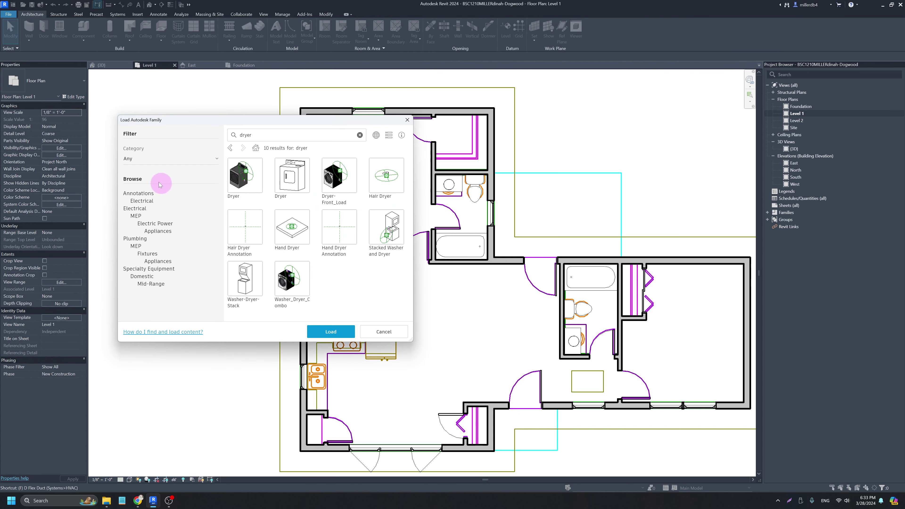
click(360, 135)
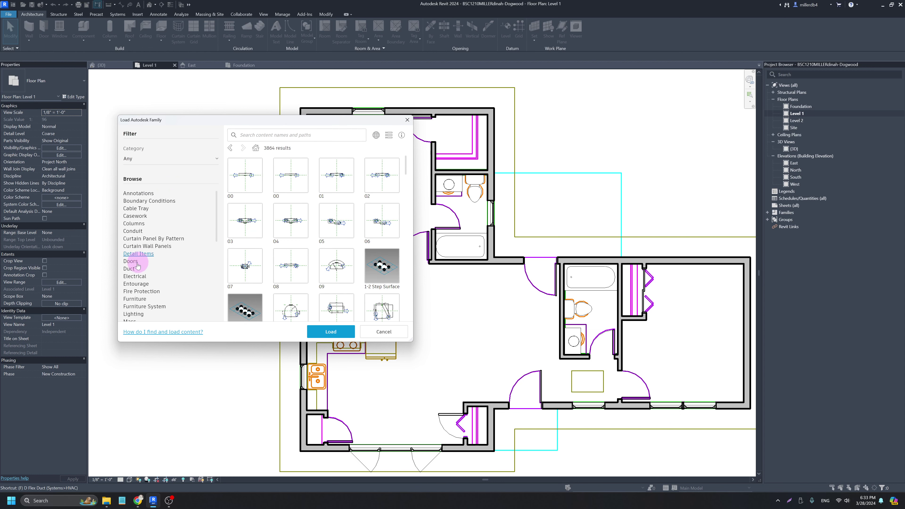
click(141, 300)
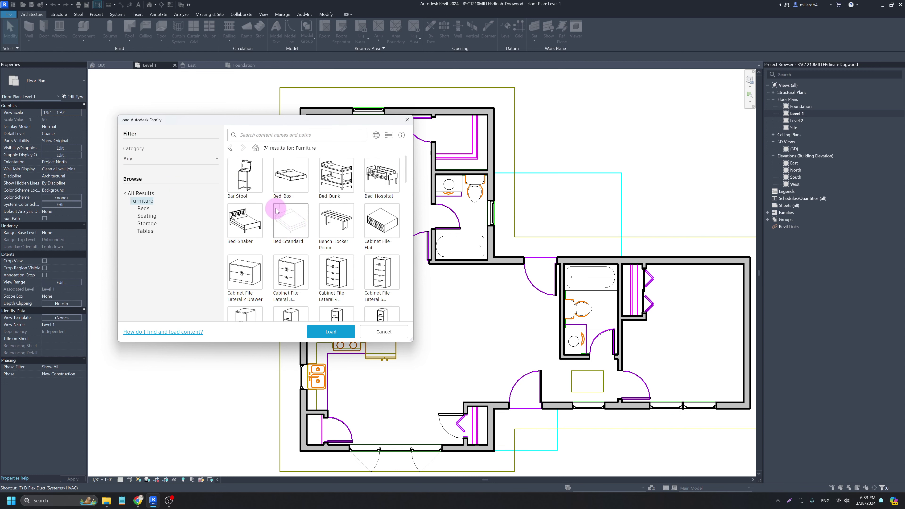
click(282, 233)
scroll(286, 232, down, 4)
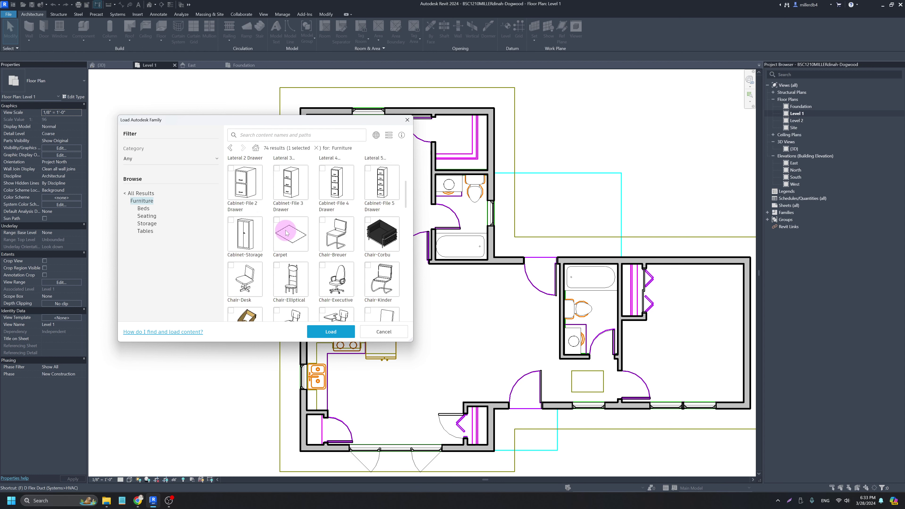
scroll(334, 250, down, 2)
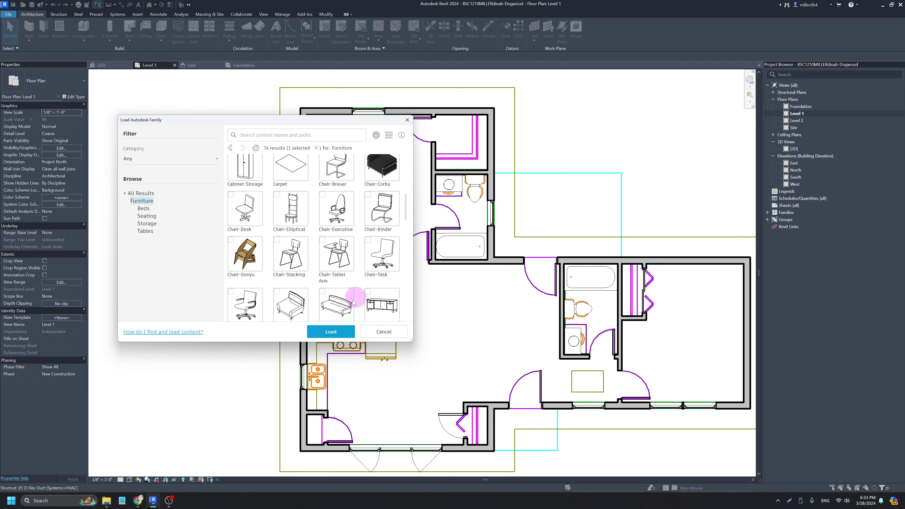
scroll(311, 294, down, 1)
scroll(276, 281, down, 12)
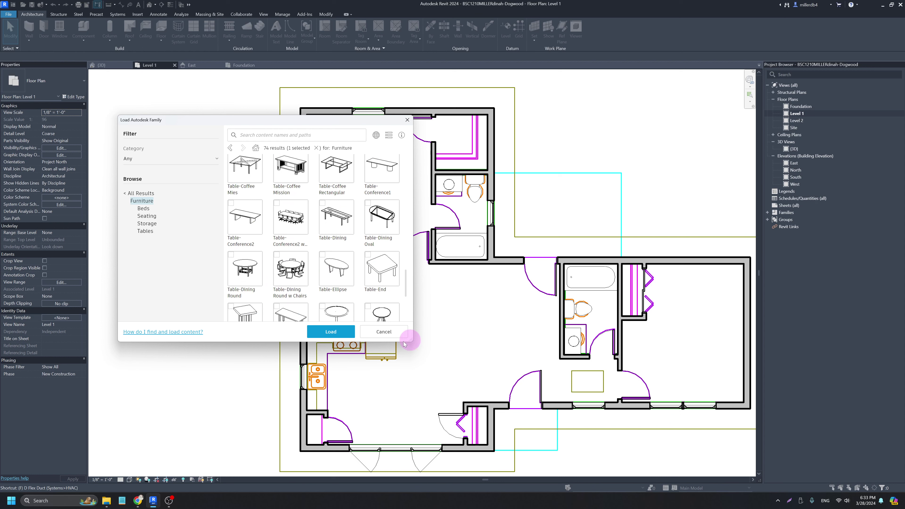
click(331, 331)
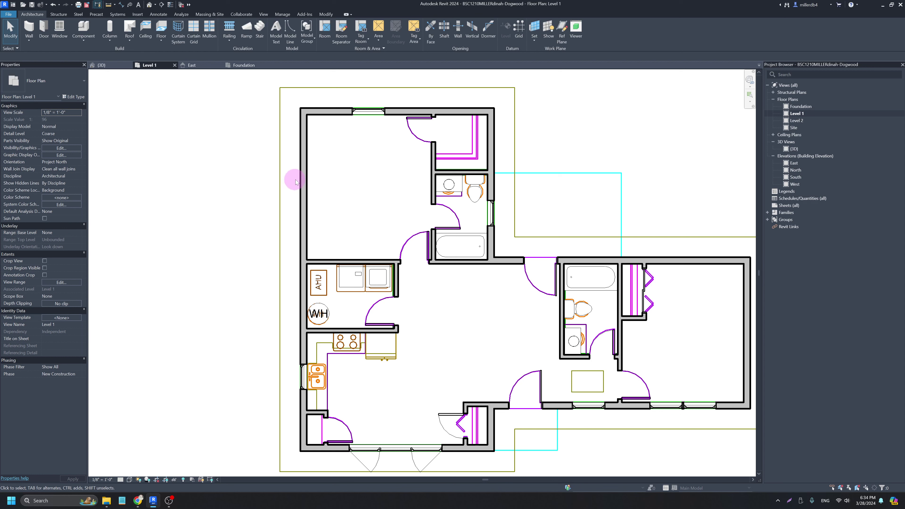
- Place a King 78" x 80" Bed-Standard in the northwest bedroom with its head against the west exterior wall
key(m)
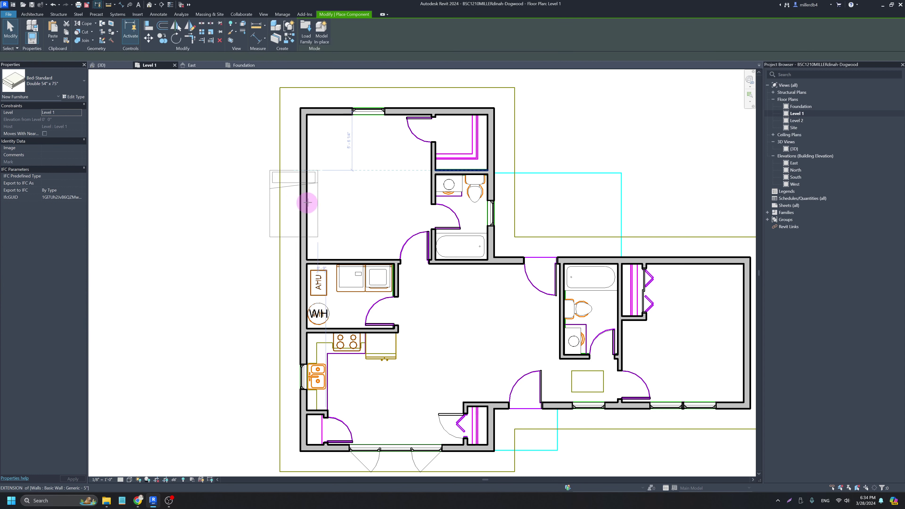
click(61, 85)
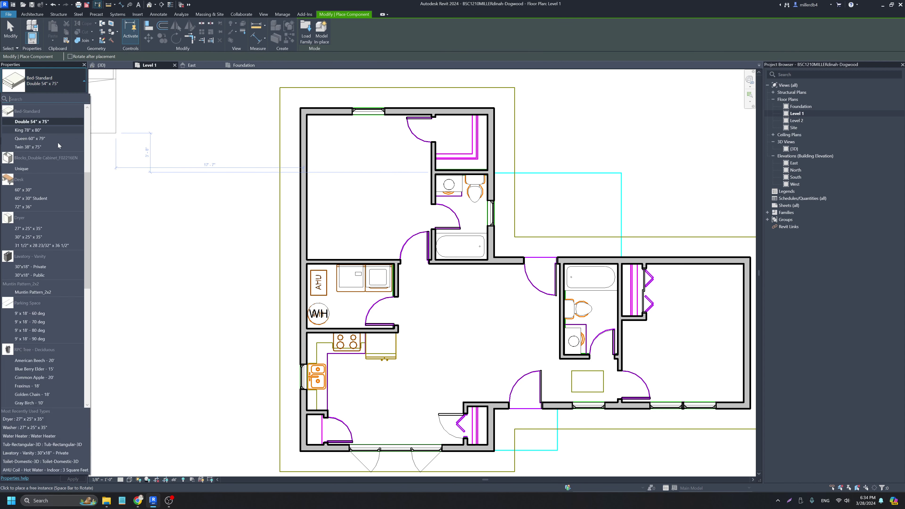
click(33, 130)
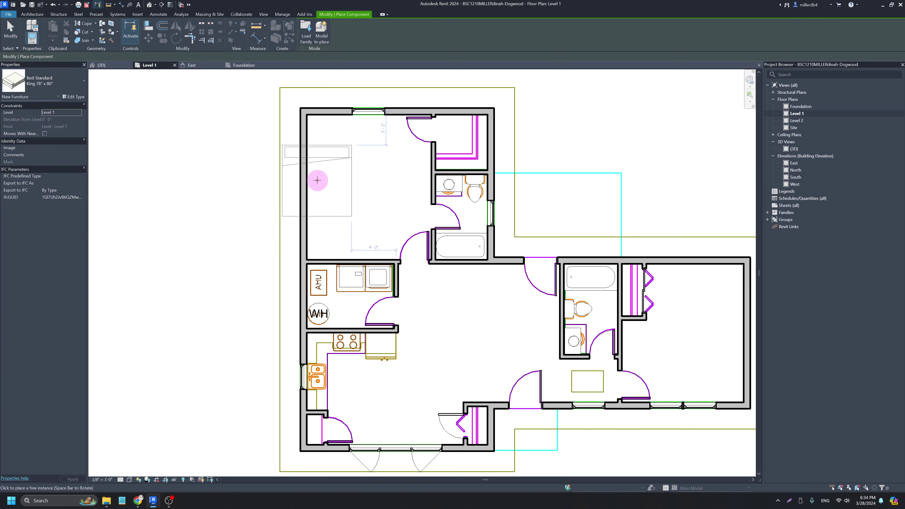
click(344, 189)
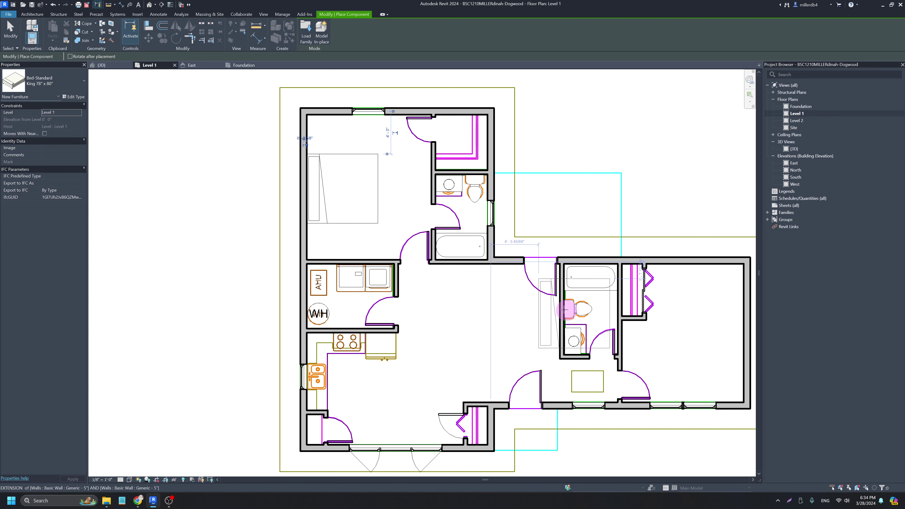
- Place a Queen 60" x 79" Bed-Standard in the east bedroom, rotated with its head against the east wall, and end component placement
middle_drag(575, 314, 501, 285)
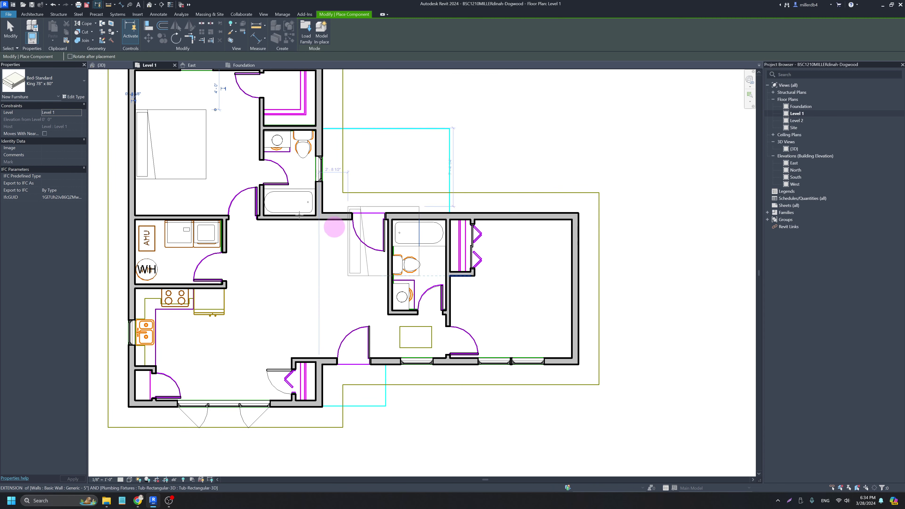
click(44, 84)
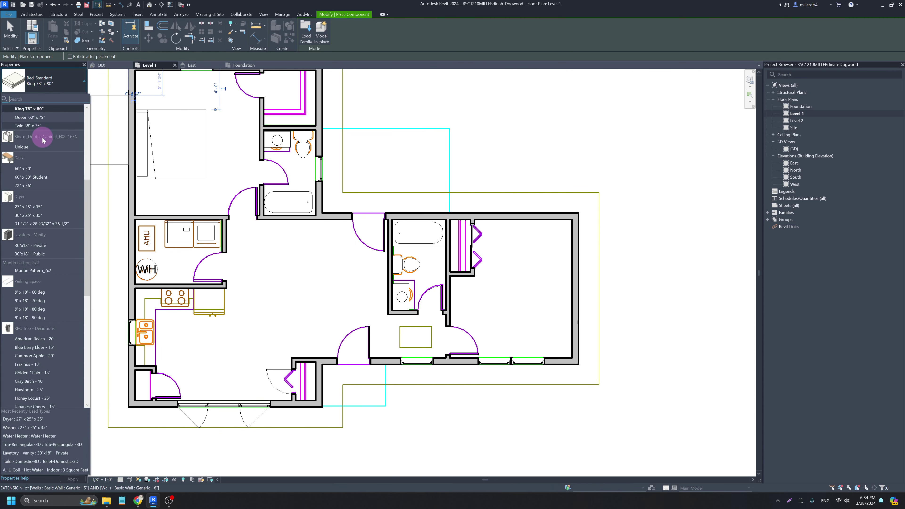
click(32, 117)
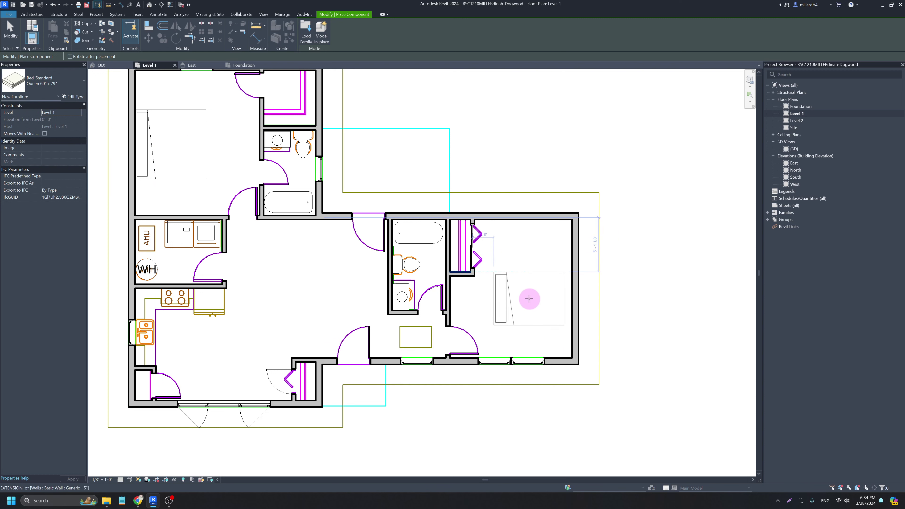
key(space)
click(512, 295)
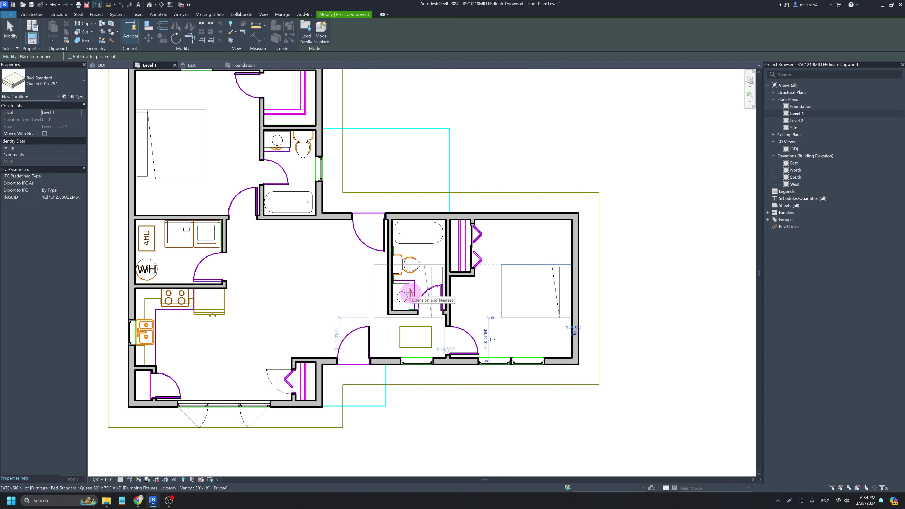
key(Escape)
key(Escape)
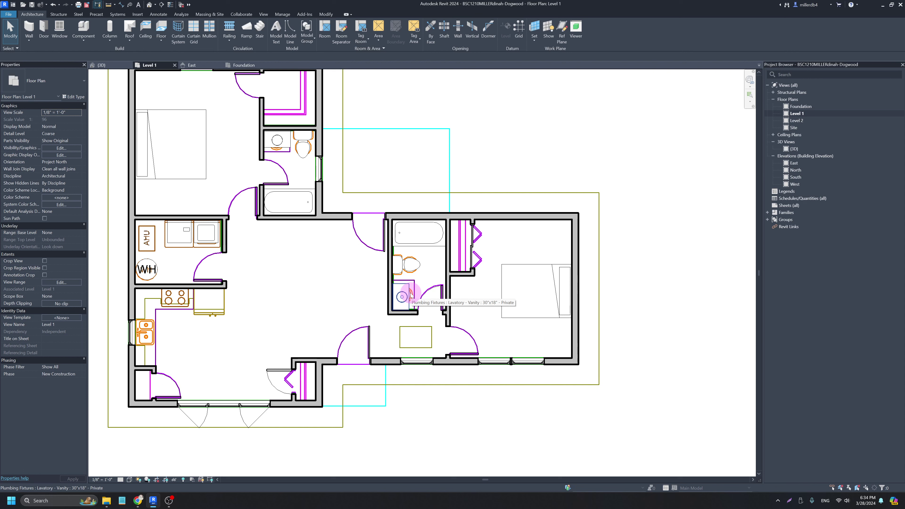
- Switch to Chrome and open the RevitCity.com website in a new tab
click(138, 501)
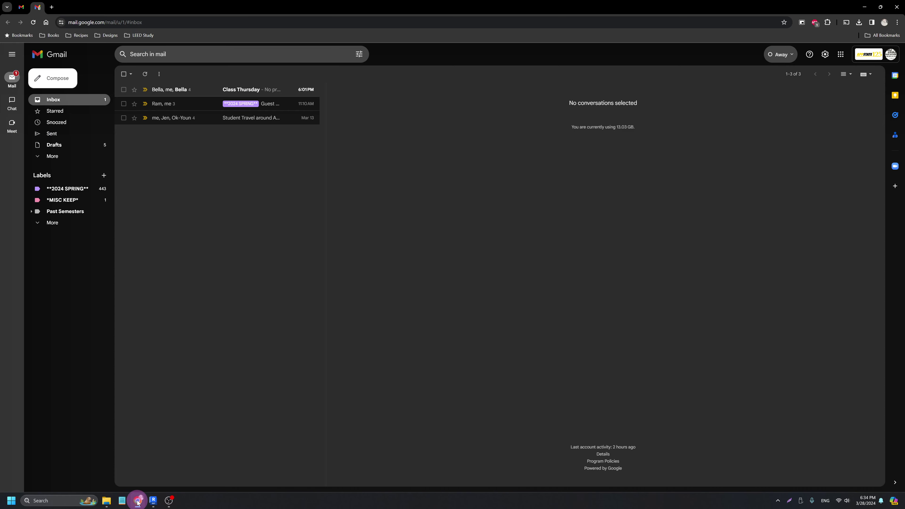
double_click(50, 9)
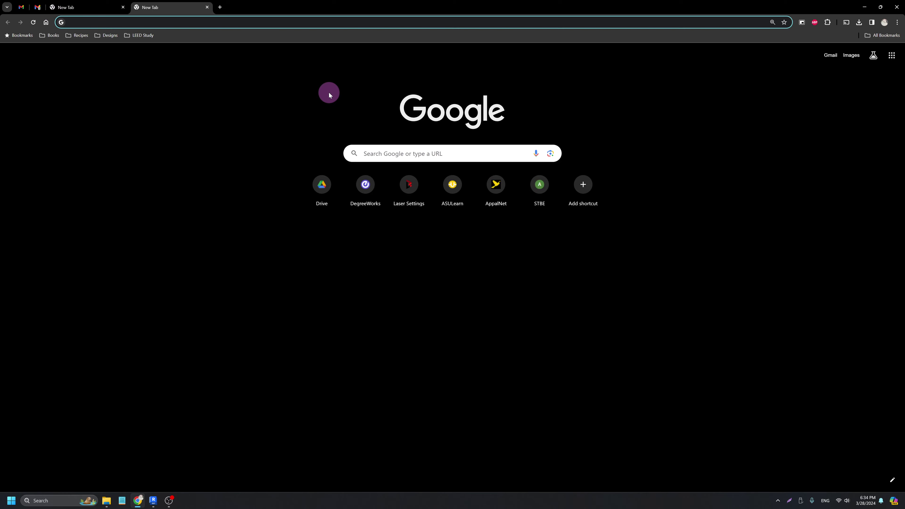
text(revitcity)
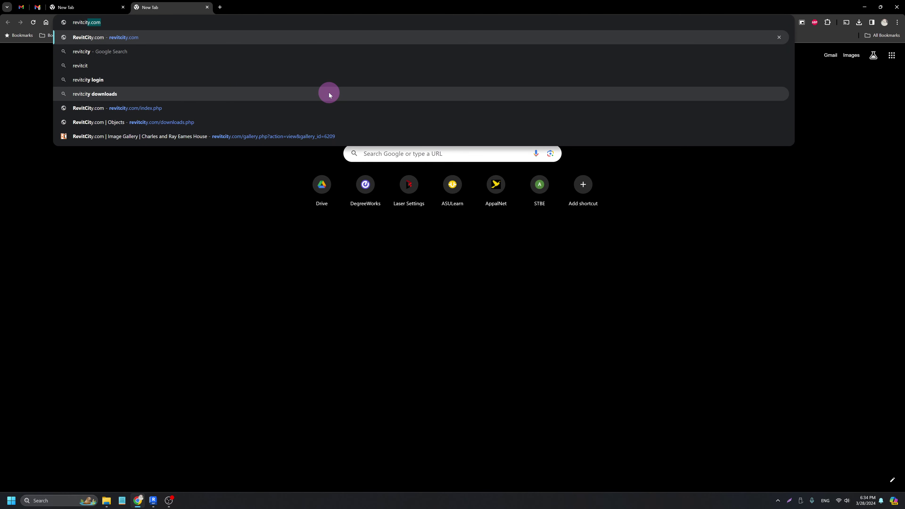
click(220, 40)
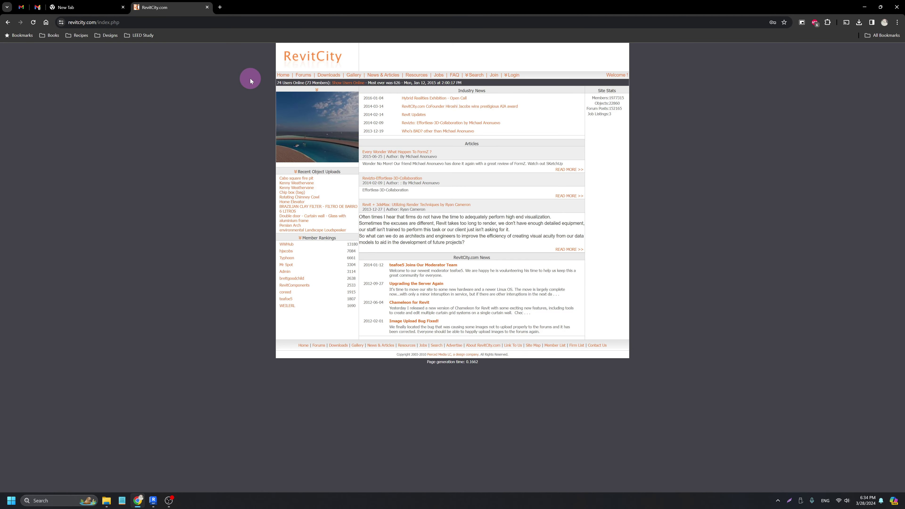
- Open RevitCity's Downloads page and search the objects by the keywords "air handler"
click(327, 76)
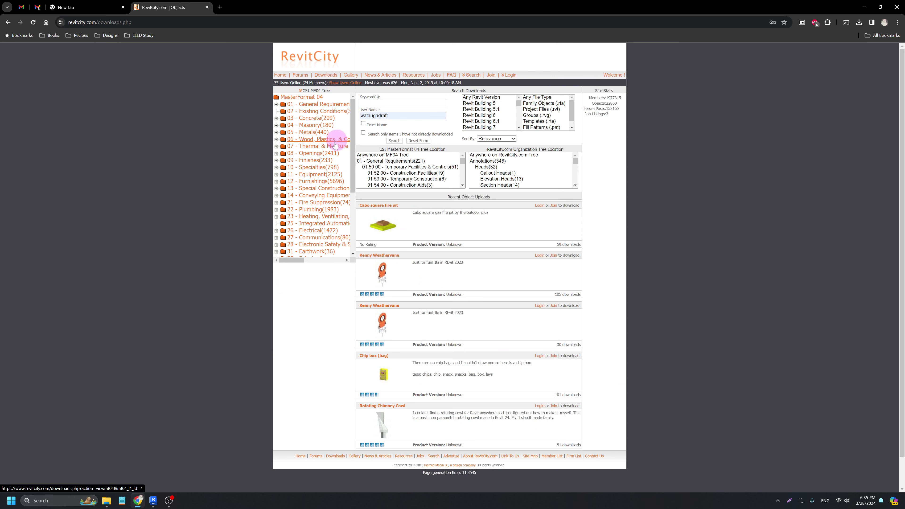
click(391, 101)
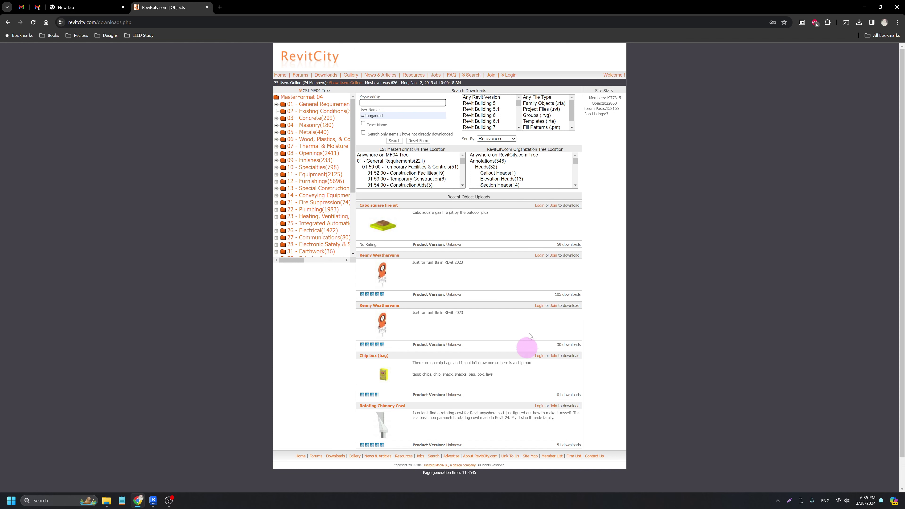
scroll(461, 360, down, 2)
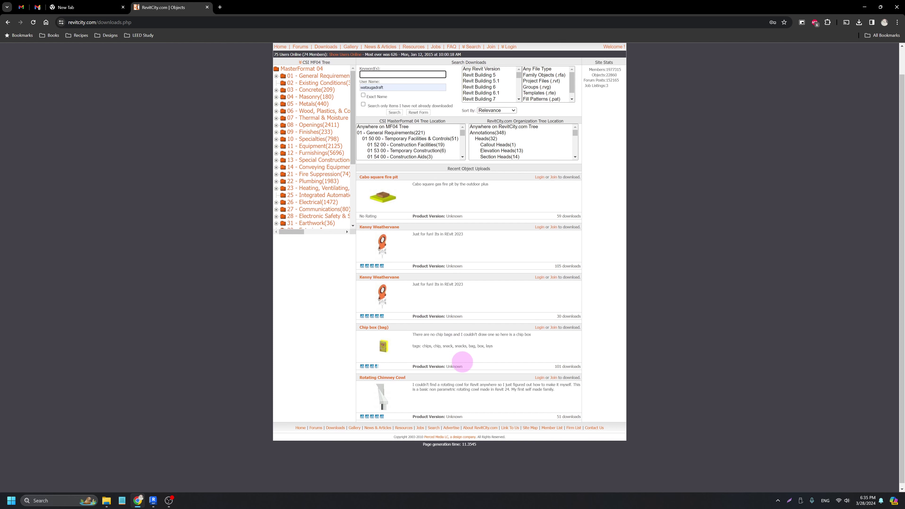
scroll(461, 360, up, 2)
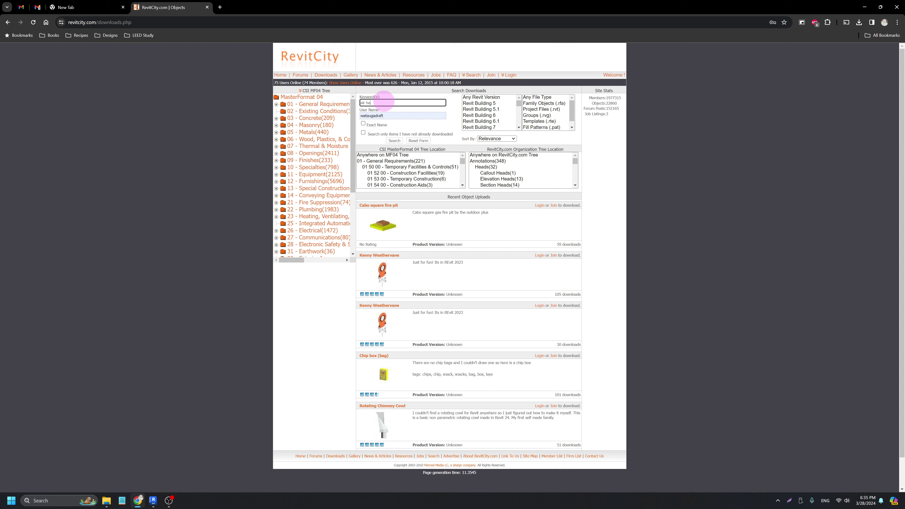
text(er)
key(Return)
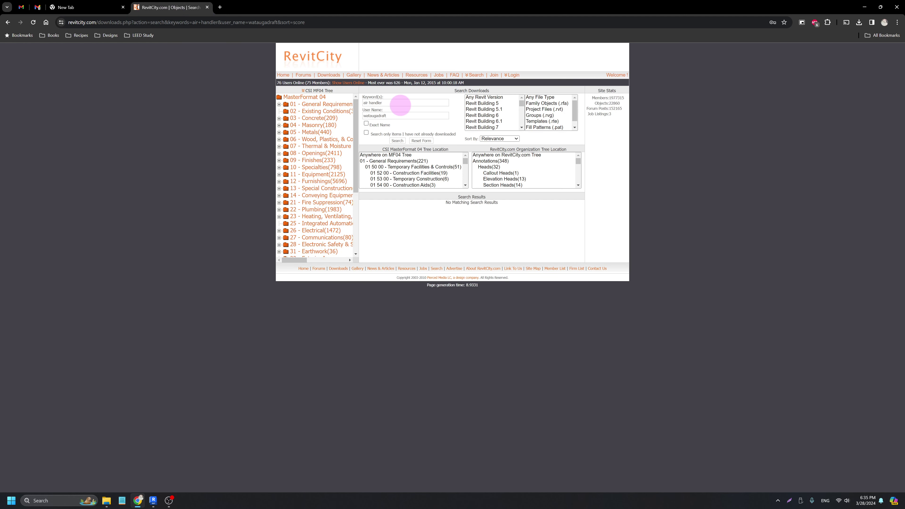
- Search RevitCity downloads for "air conditioner" with the user name filter cleared
drag(400, 105, 369, 102)
text(co)
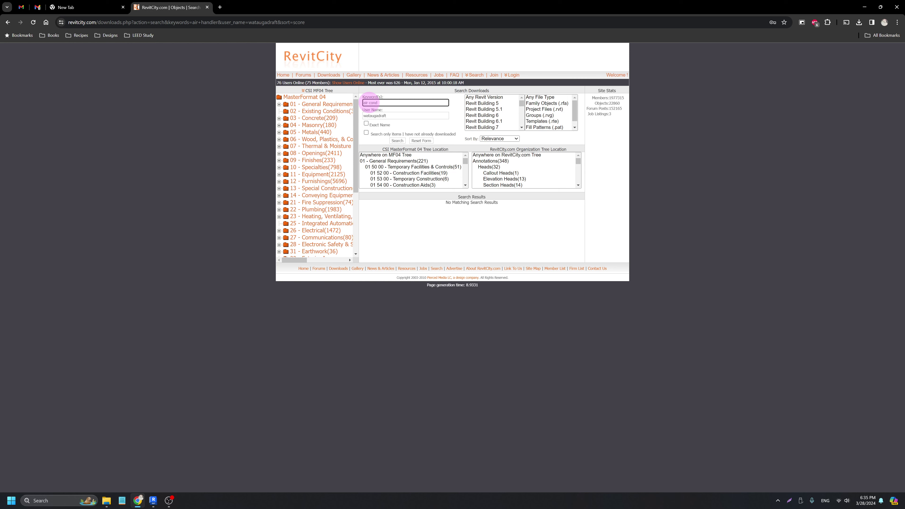
text(nditioner)
key(Return)
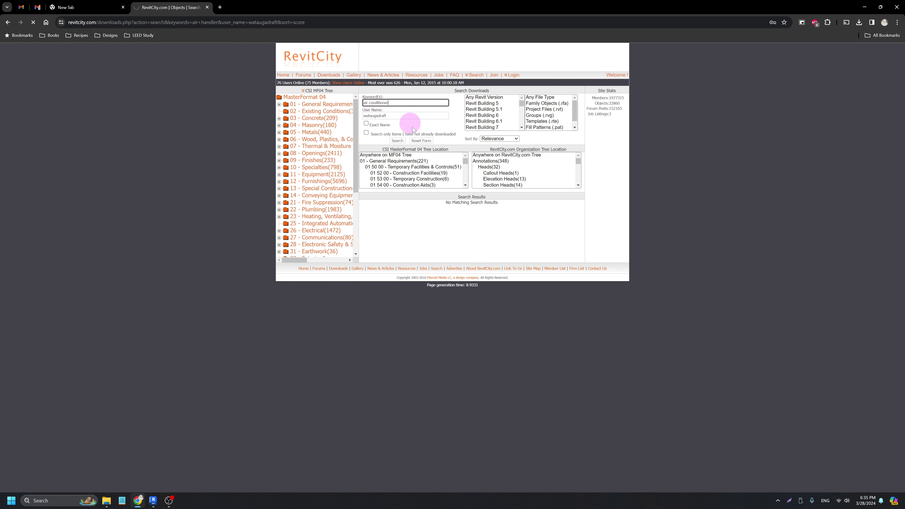
key(Tab)
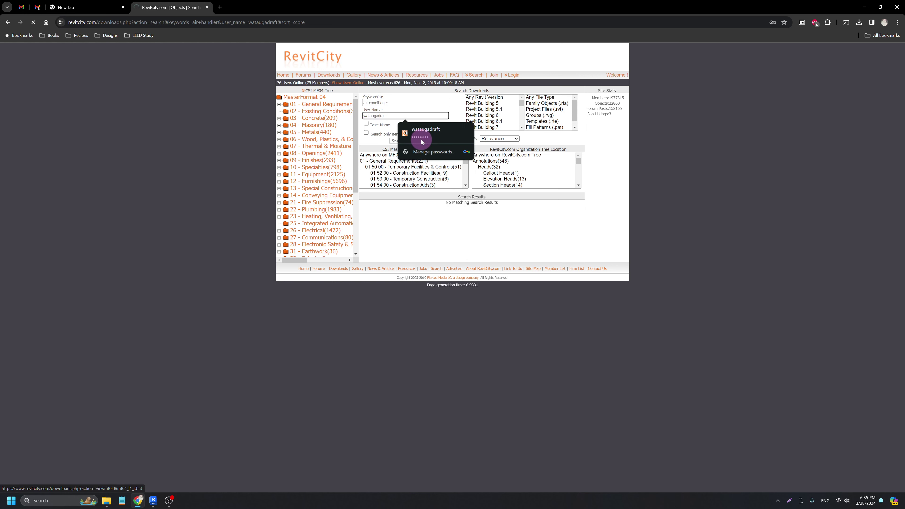
key(shift+Left)
key(BackSpace)
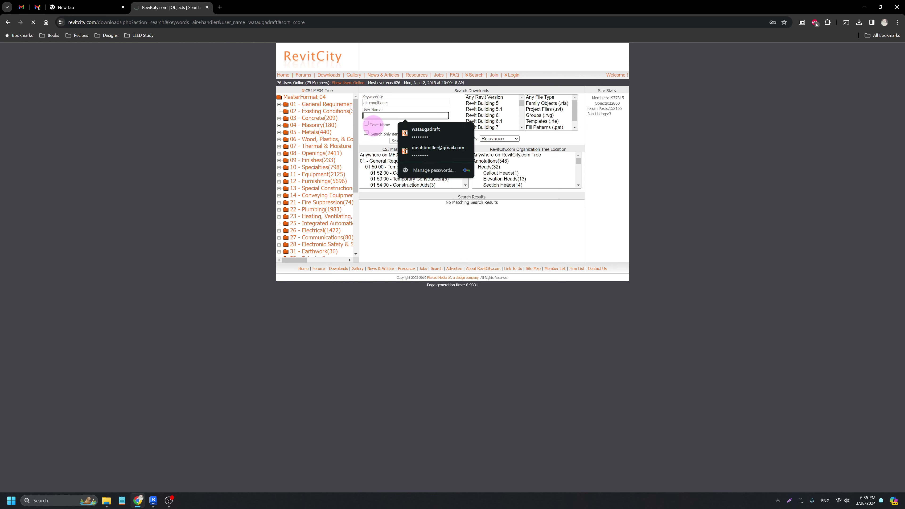
click(398, 141)
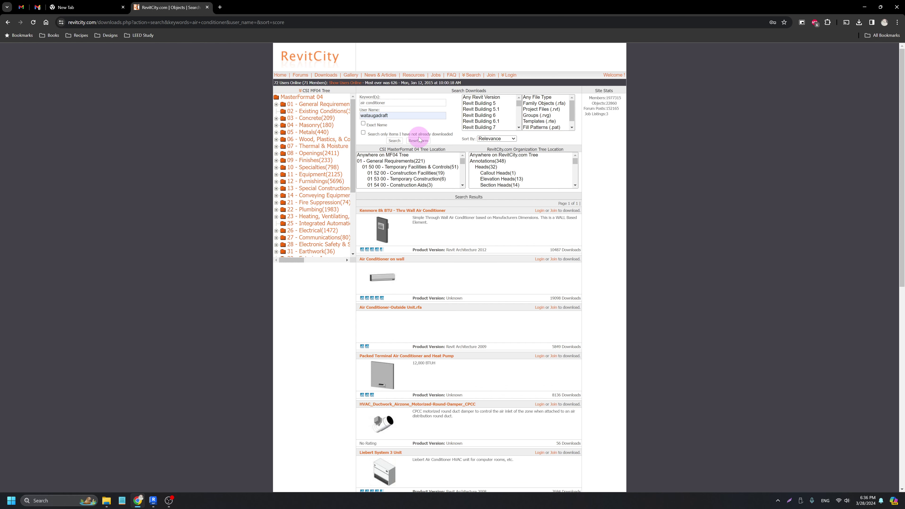
- Examine the air conditioner search results and the Revit product version listed for the diffuser families
scroll(404, 258, down, 10)
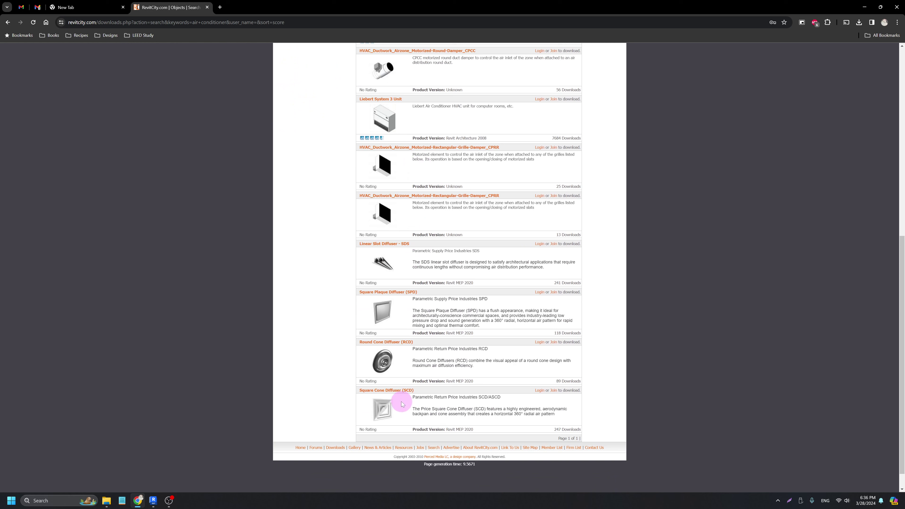
drag(412, 283, 463, 282)
click(464, 283)
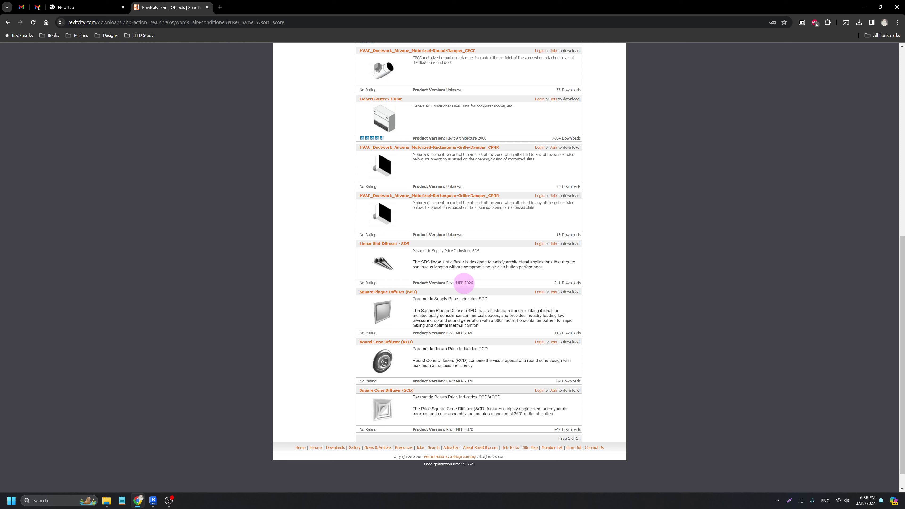
drag(463, 283, 473, 283)
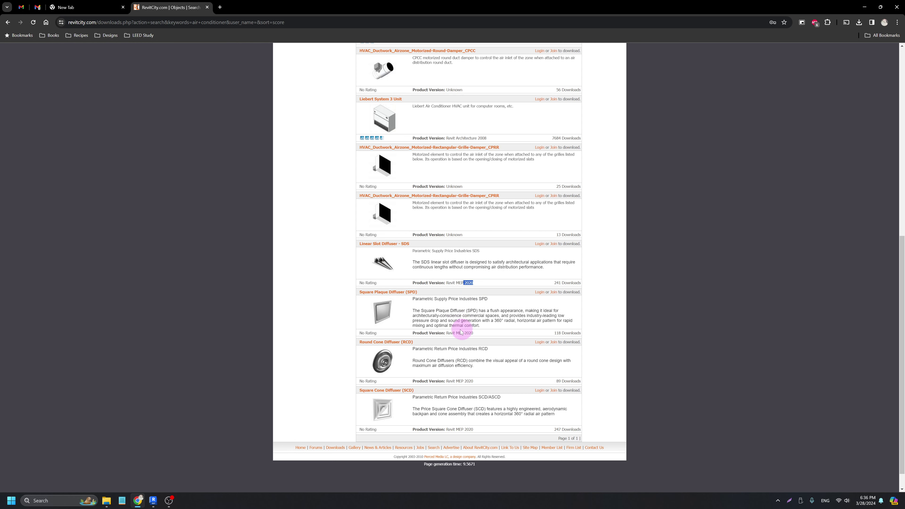
scroll(460, 353, down, 1)
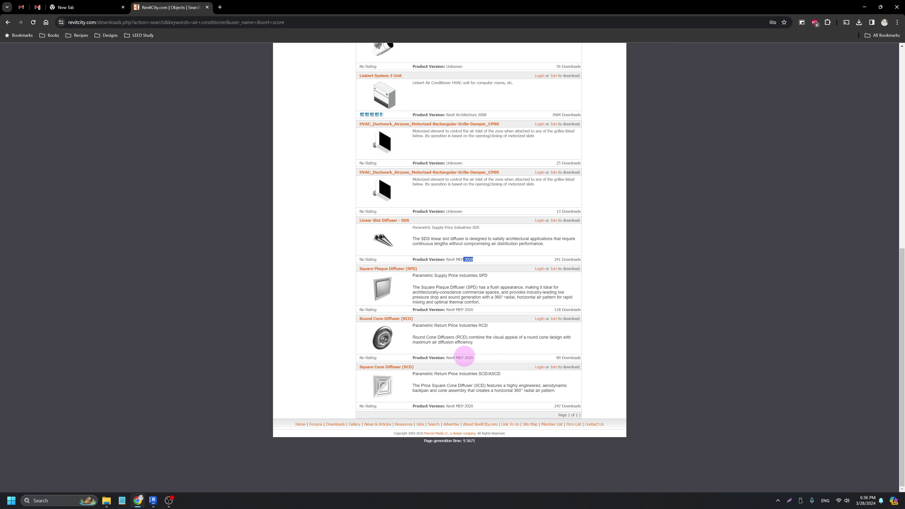
triple_click(465, 357)
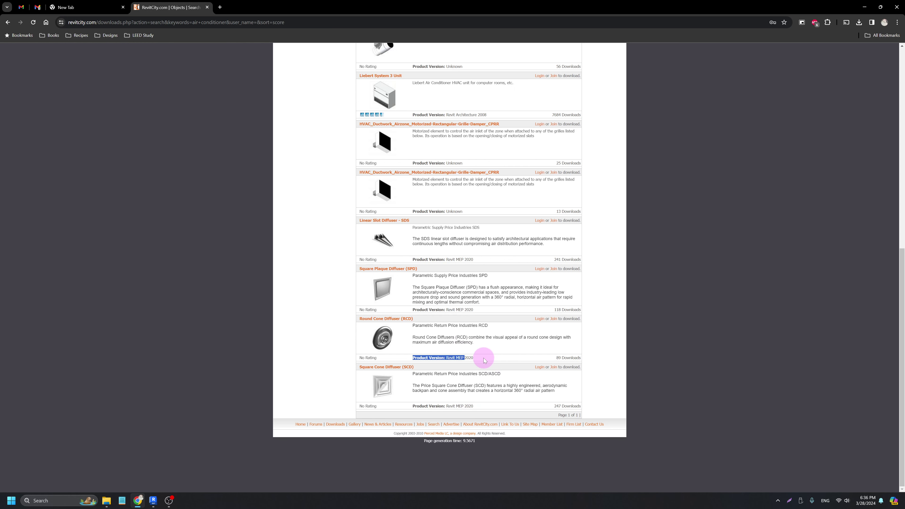
scroll(485, 360, up, 6)
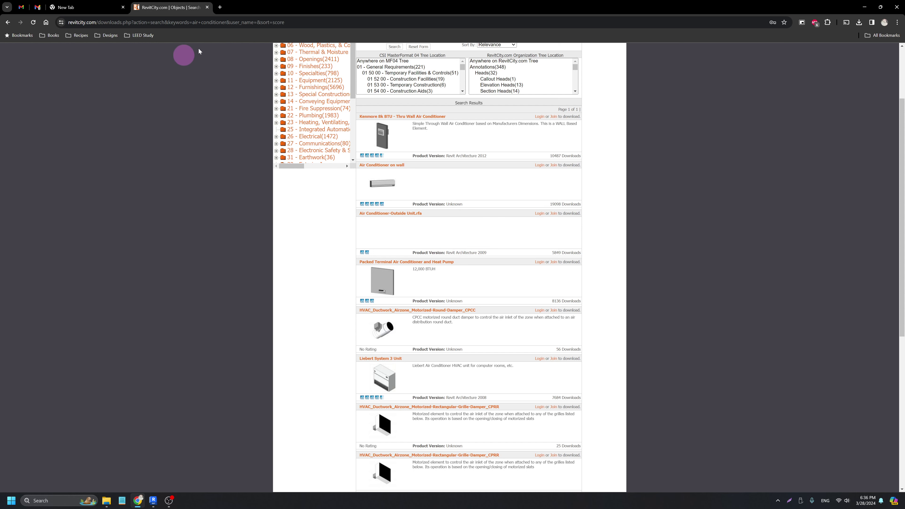
- Open the BIMobject website, bimobject.com, in the current browser tab
click(216, 23)
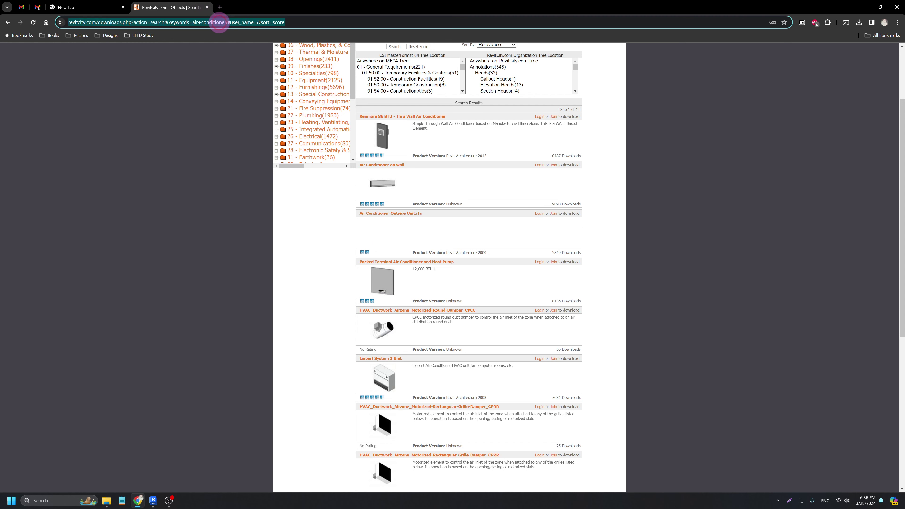
text(bimob)
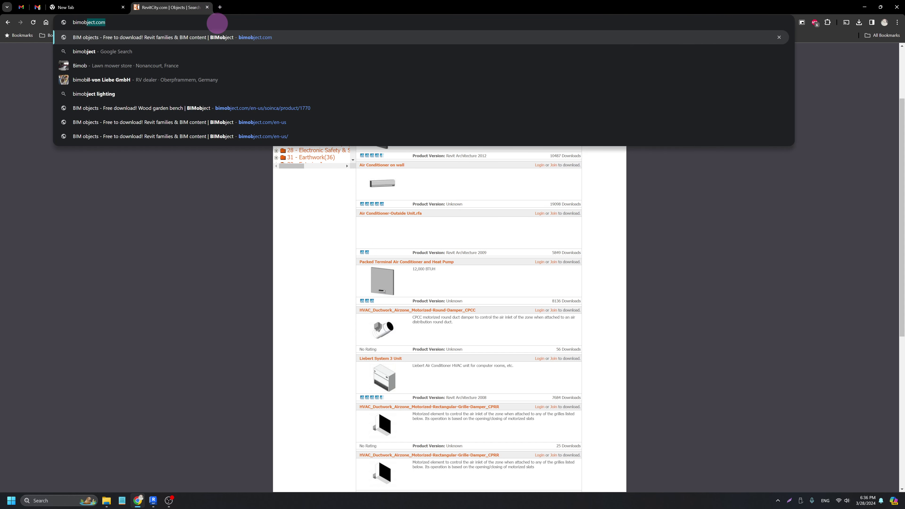
click(228, 37)
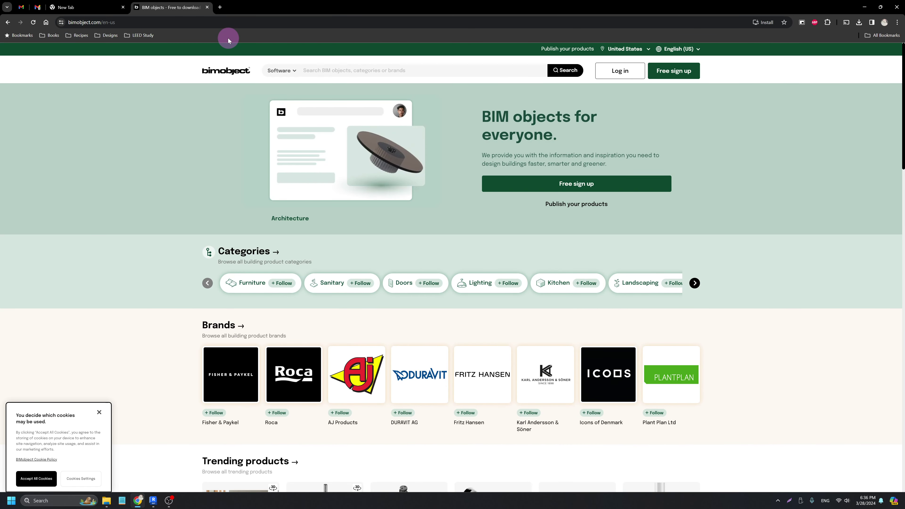
- Examine BIMobject's home page, including its brands, trending products, collections and new products
scroll(273, 188, down, 5)
scroll(278, 189, down, 2)
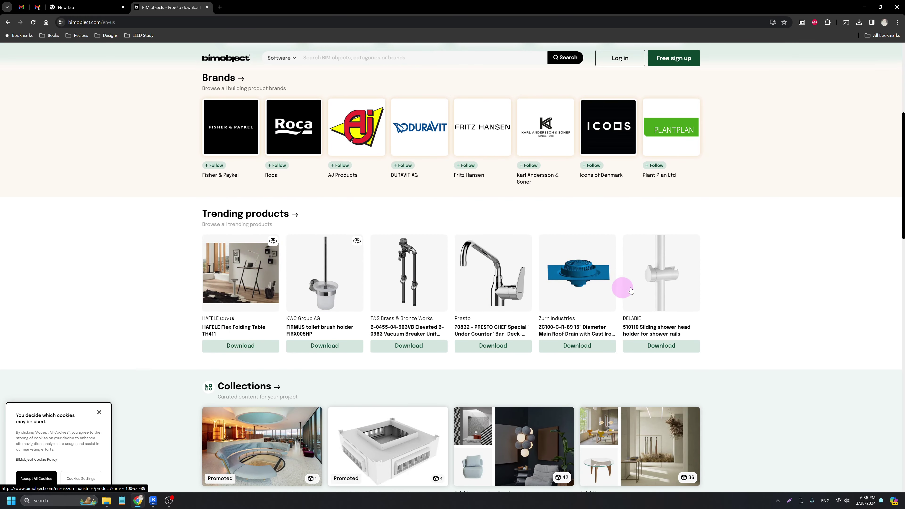
scroll(620, 285, down, 2)
scroll(621, 285, down, 5)
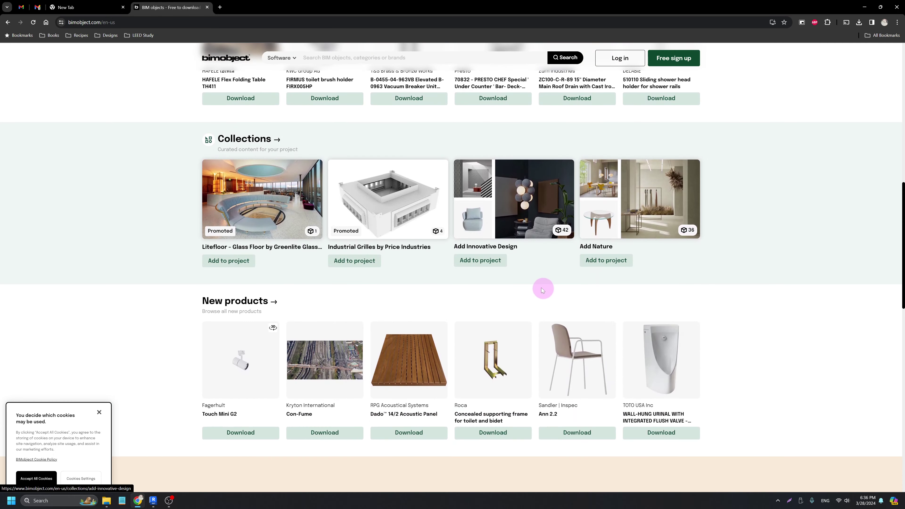
scroll(404, 305, down, 2)
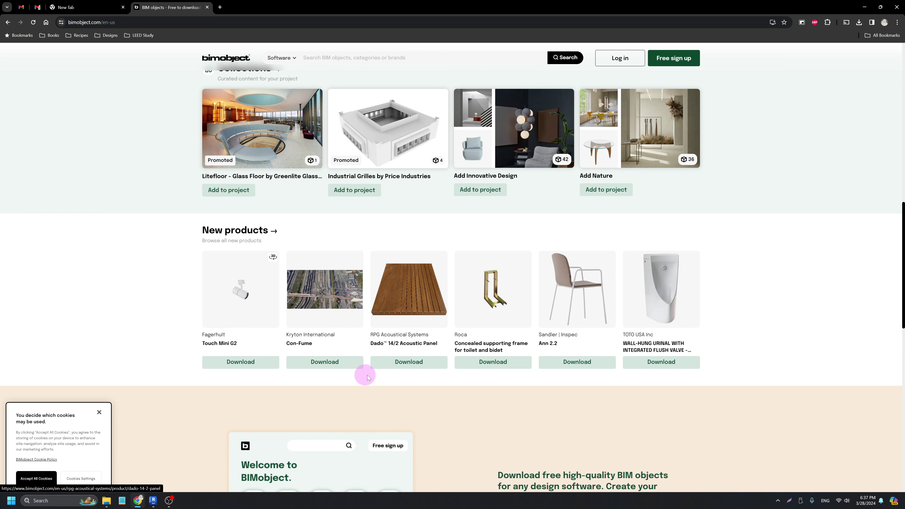
scroll(217, 347, down, 1)
scroll(161, 347, down, 8)
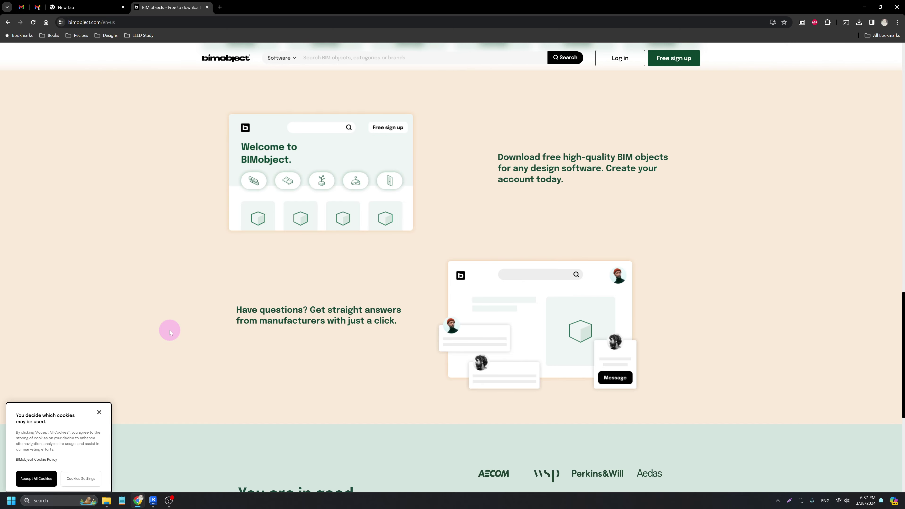
scroll(178, 332, up, 15)
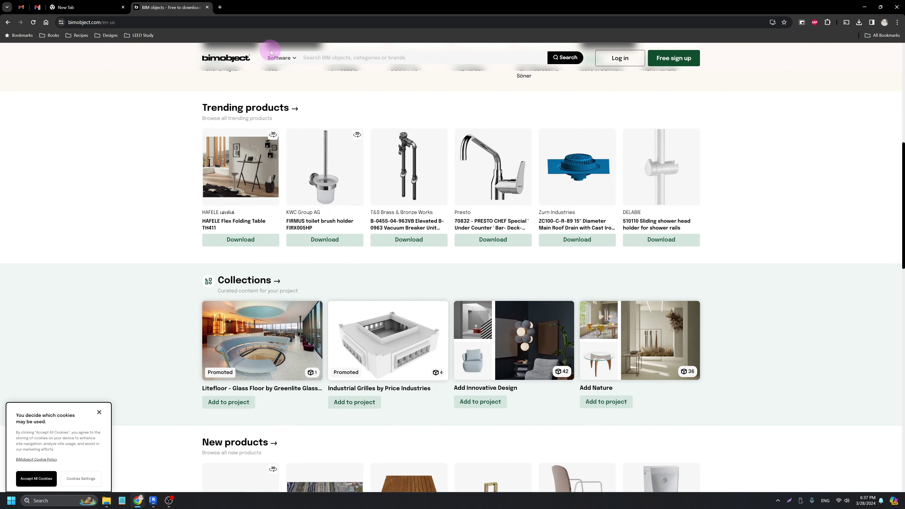
- Open the Blocks plugin website, blocksrvt.com, and view its home page introduction to the Revit plugin
click(289, 22)
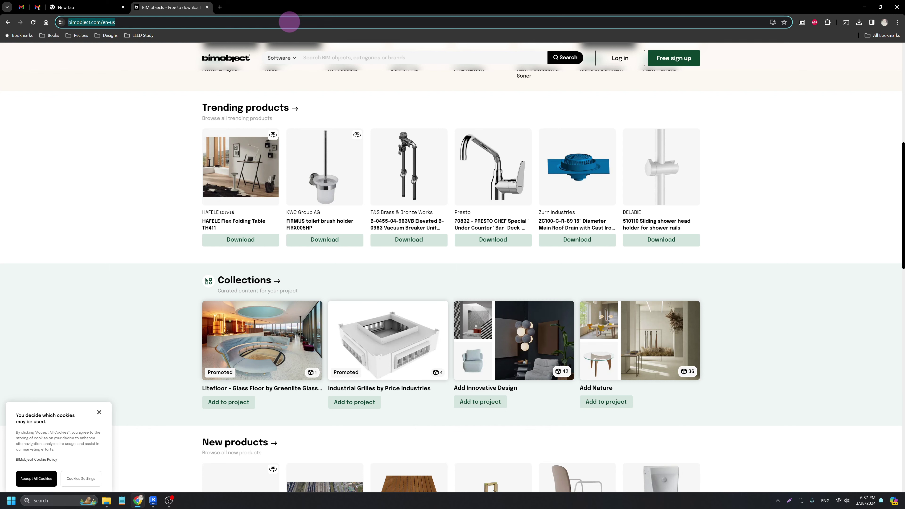
text(blocks)
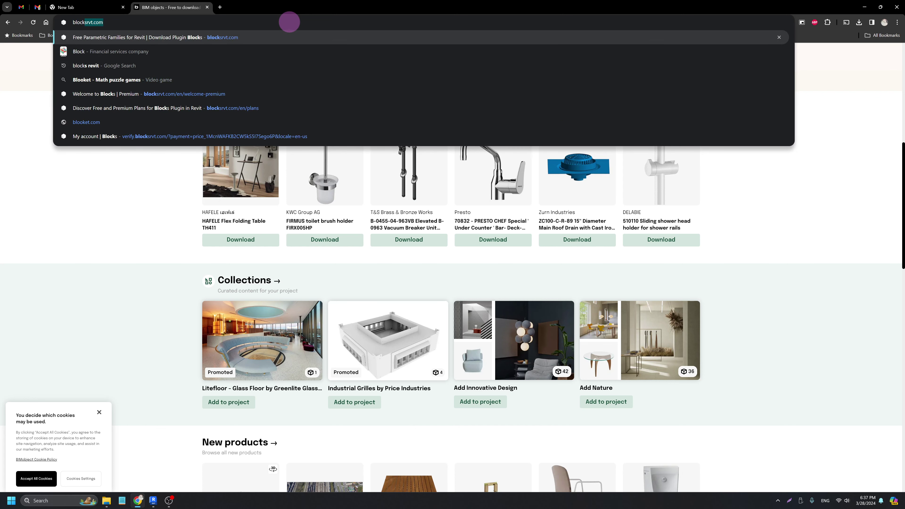
click(295, 37)
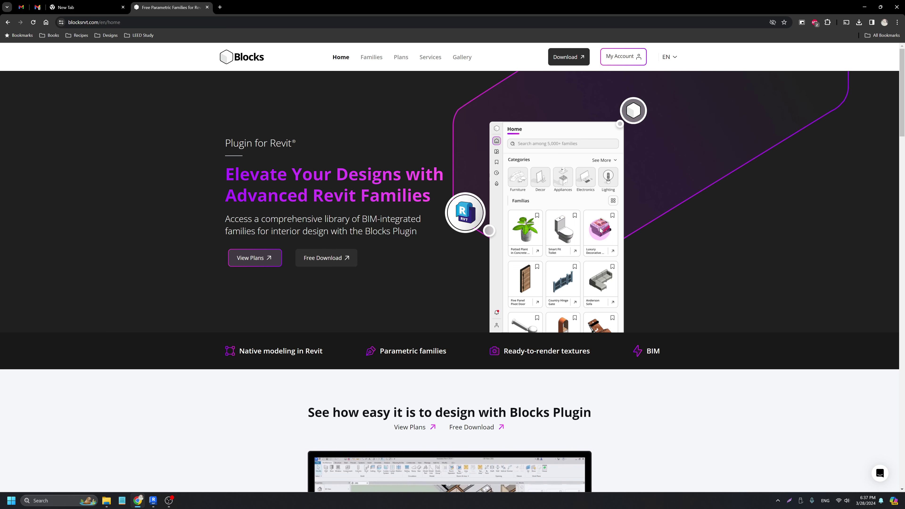
scroll(557, 219, down, 1)
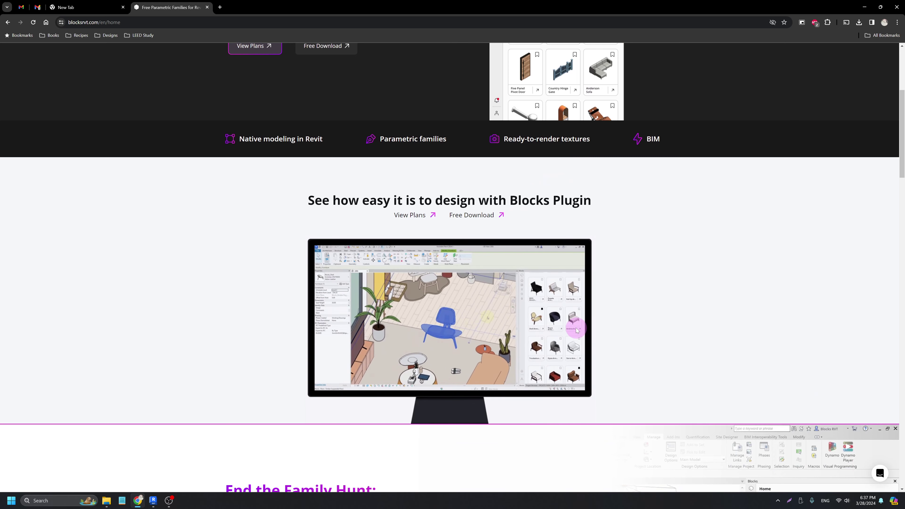
- Switch to Revit and browse the Blocks plugin's full family catalogue, from the beds to the condenser units
click(153, 501)
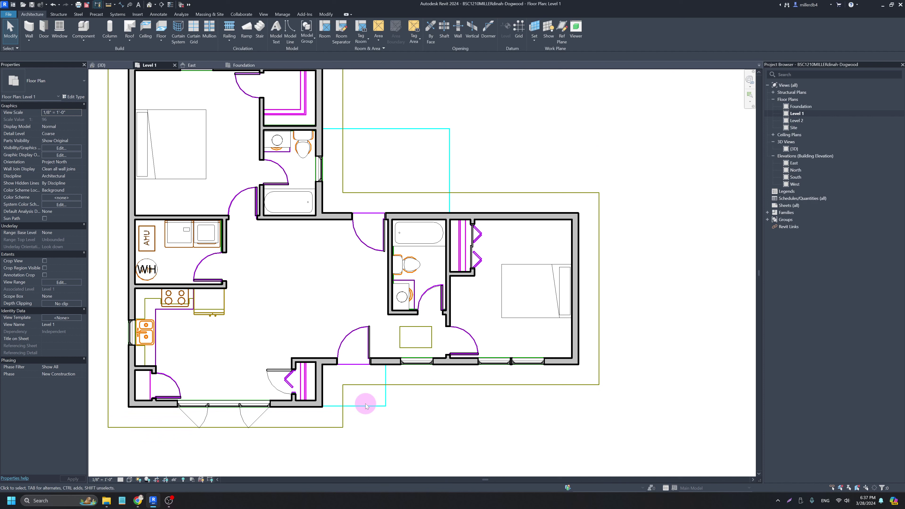
key(space)
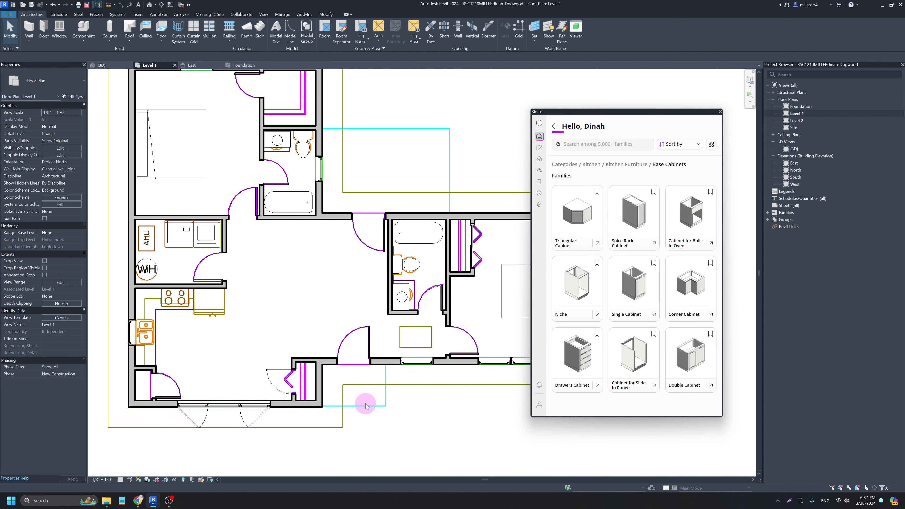
click(555, 127)
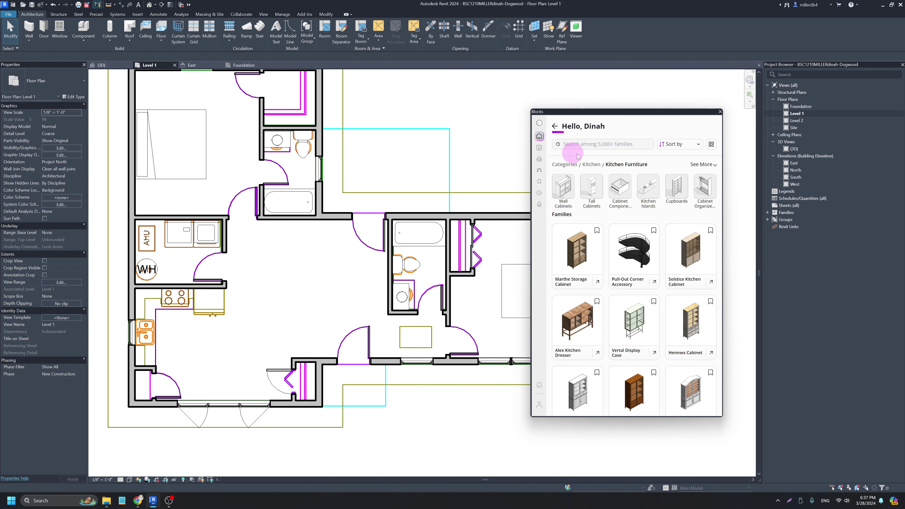
click(565, 164)
scroll(651, 257, down, 5)
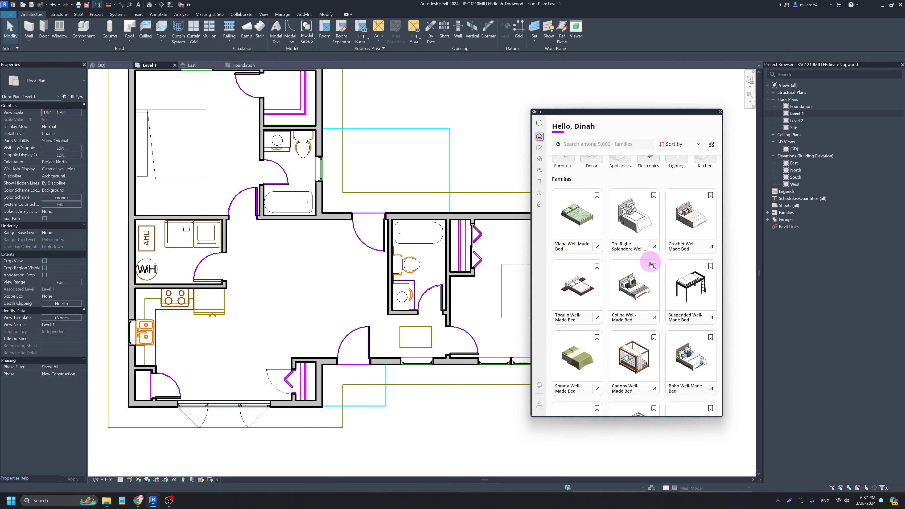
scroll(652, 266, down, 3)
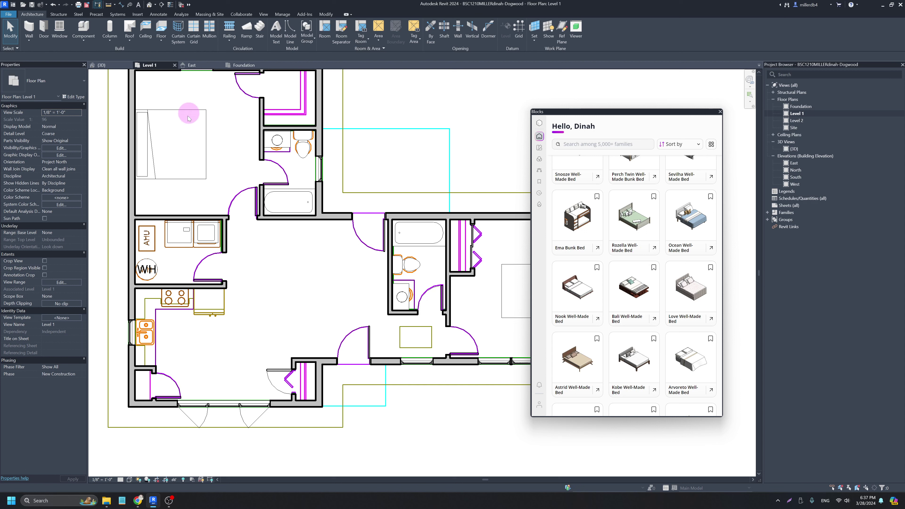
scroll(586, 296, down, 3)
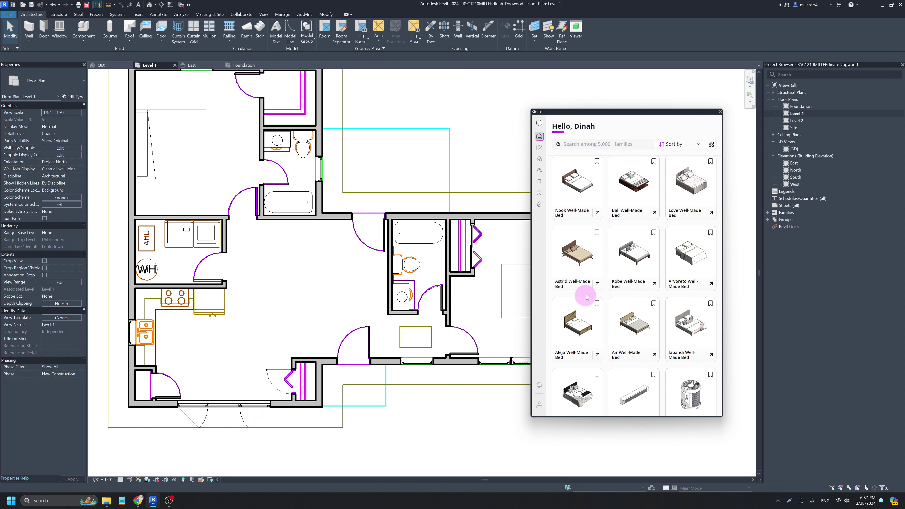
scroll(586, 296, down, 2)
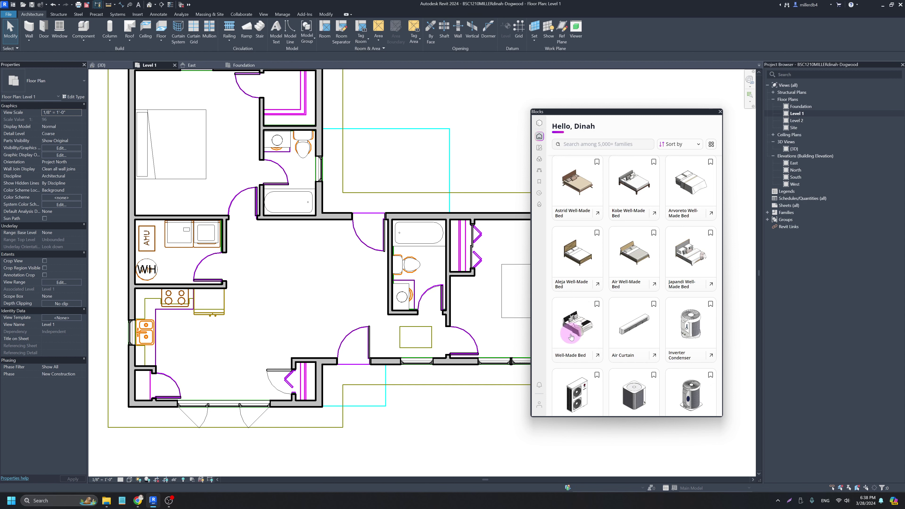
- Place a queen-size Well-Made Bed from the Blocks catalogue in the open living area of Level 1
scroll(587, 333, down, 3)
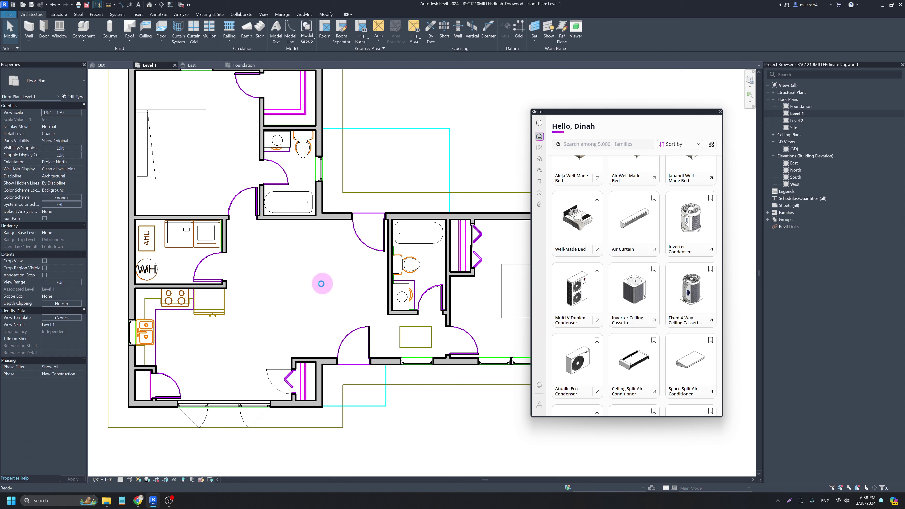
click(309, 280)
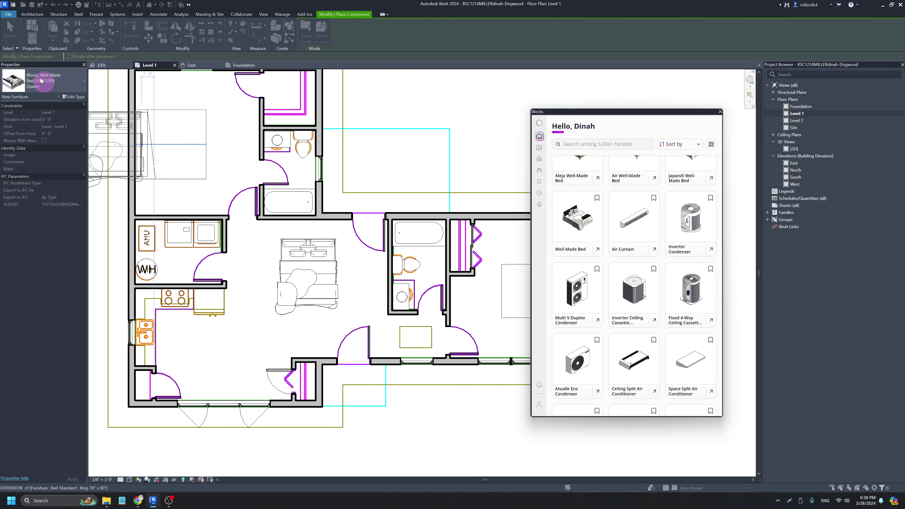
key(Escape)
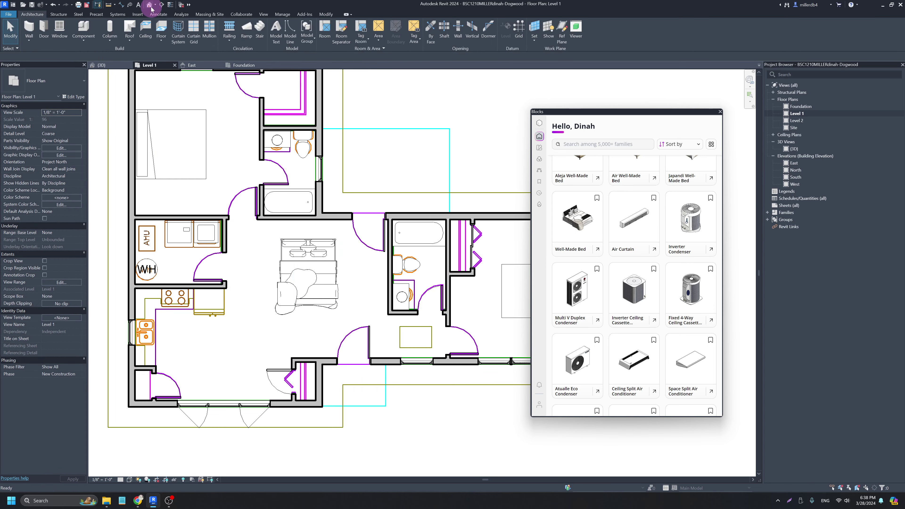
- Open the default 3D view and delete the Well-Made Bed from the living area
click(150, 5)
shift+middle_drag(396, 285, 363, 282)
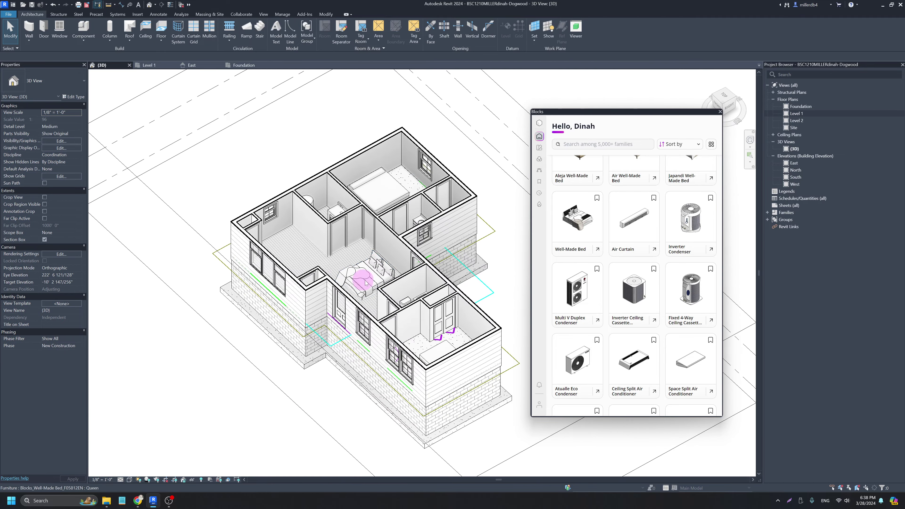
click(365, 282)
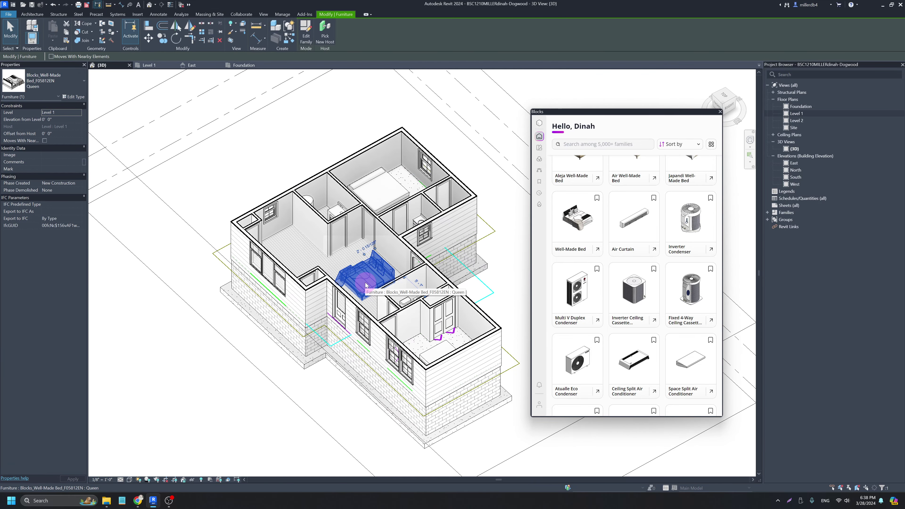
key(Delete)
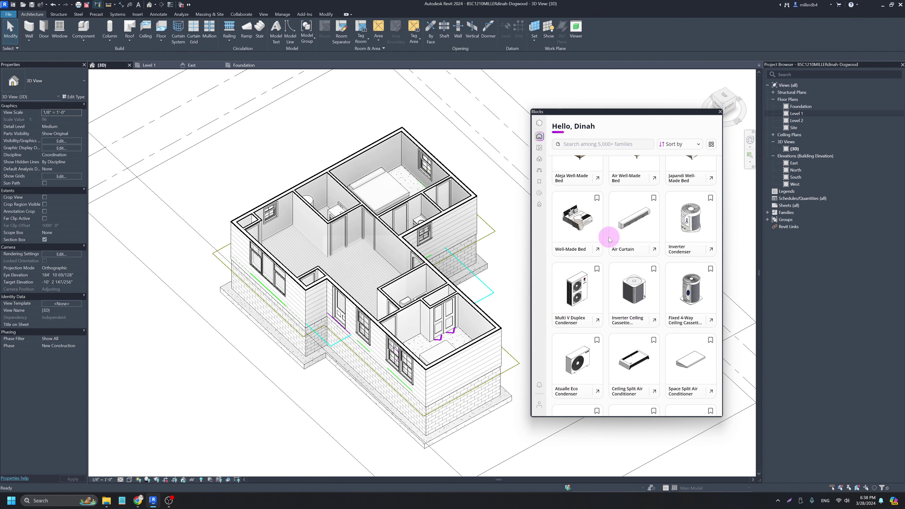
- Browse the air conditioner families in the Blocks catalogue and the plugin's furniture, fixture and decor collections
drag(616, 301, 627, 317)
scroll(627, 317, down, 5)
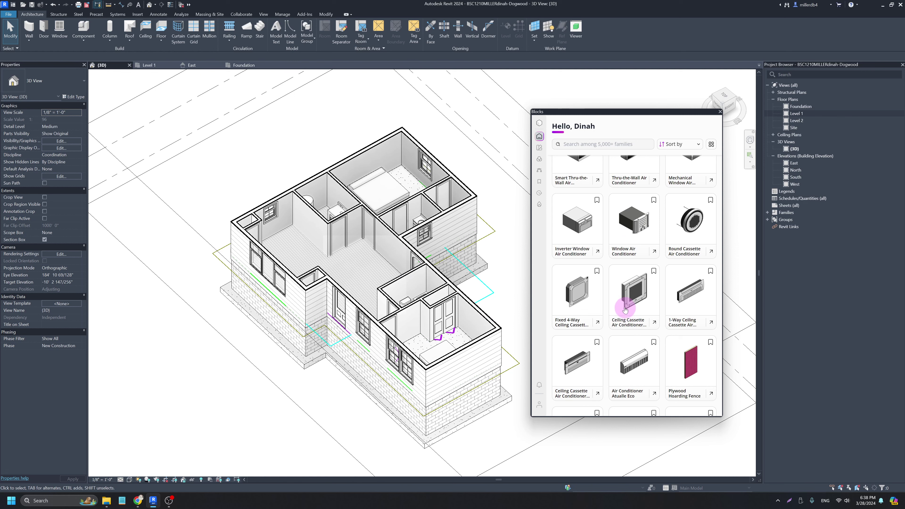
scroll(628, 289, up, 5)
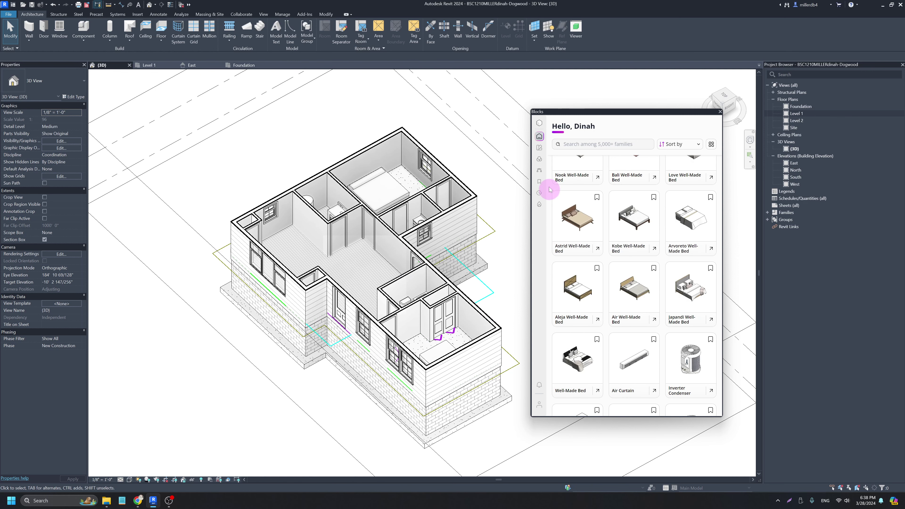
click(540, 149)
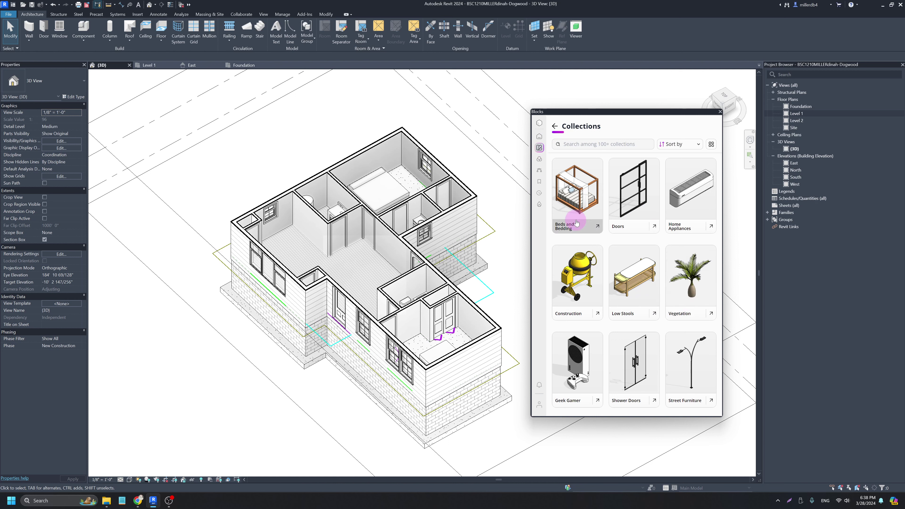
scroll(606, 282, down, 4)
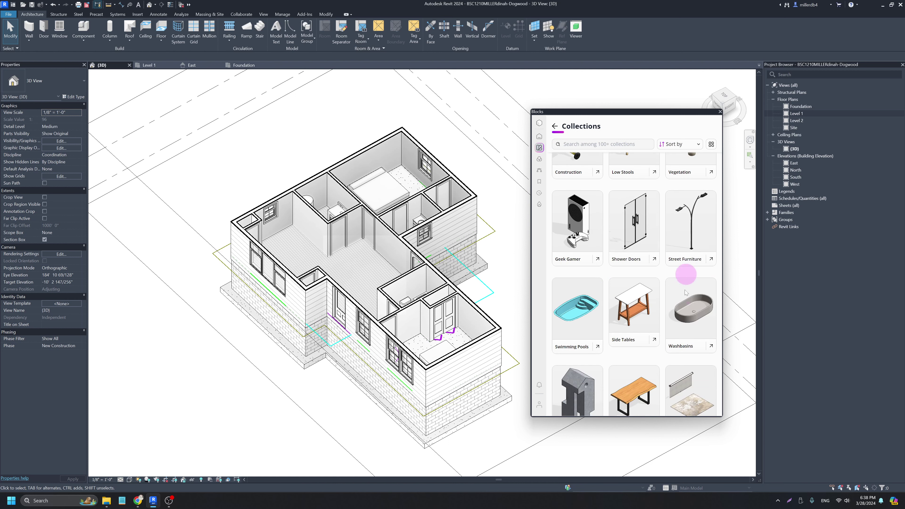
scroll(688, 279, down, 5)
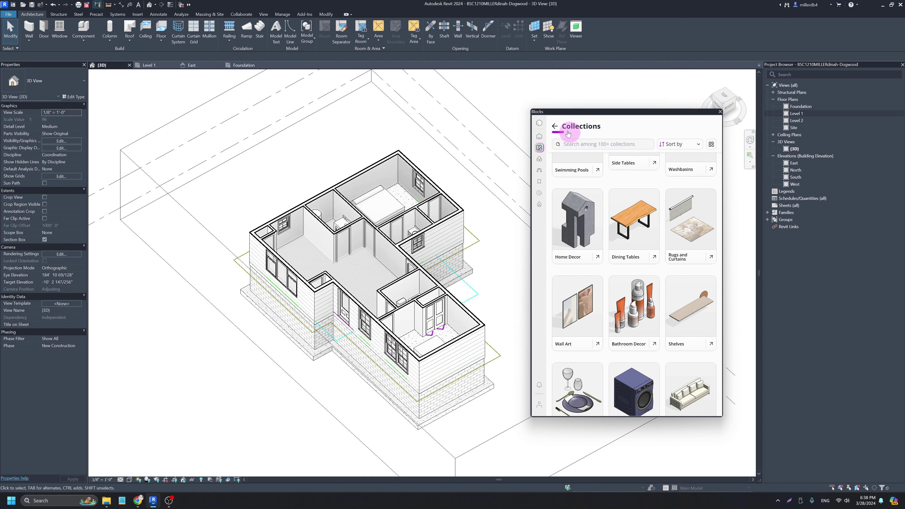
click(555, 126)
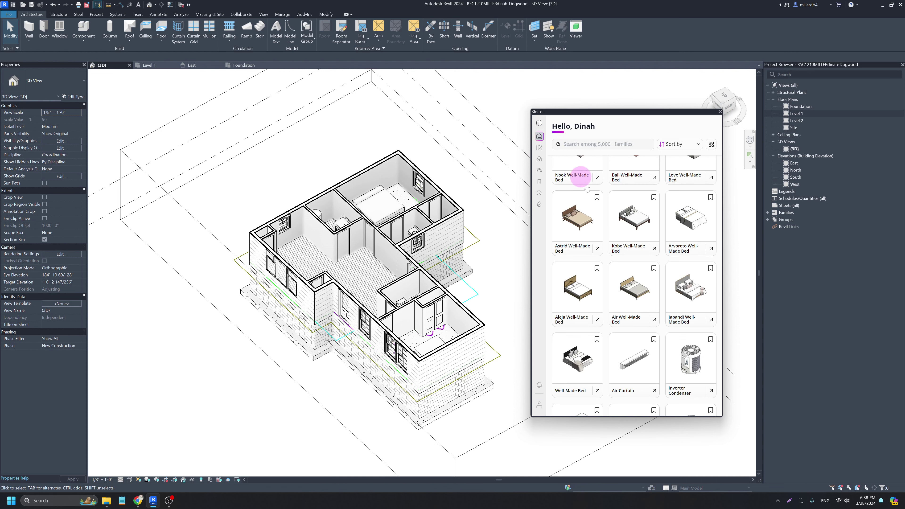
- Examine the Kitchen Furniture families in the Kitchen category of Blocks, and close the plugin window
click(539, 137)
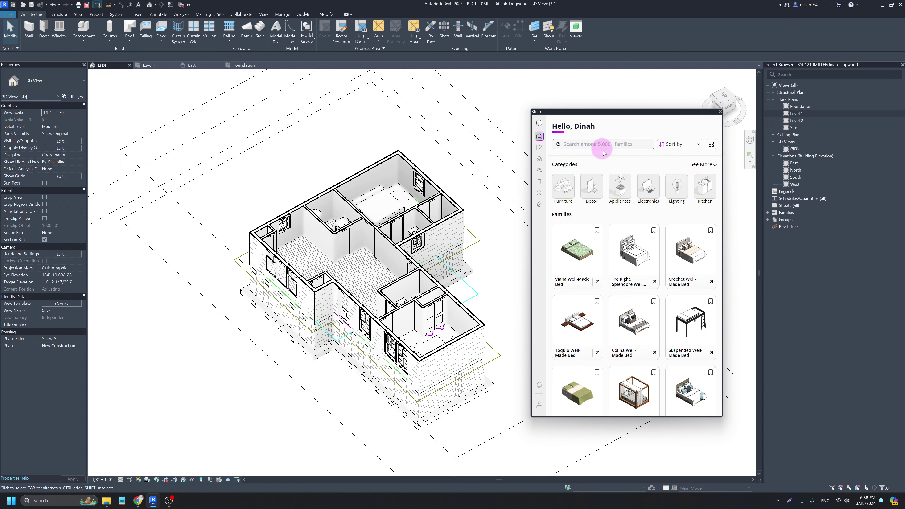
click(709, 194)
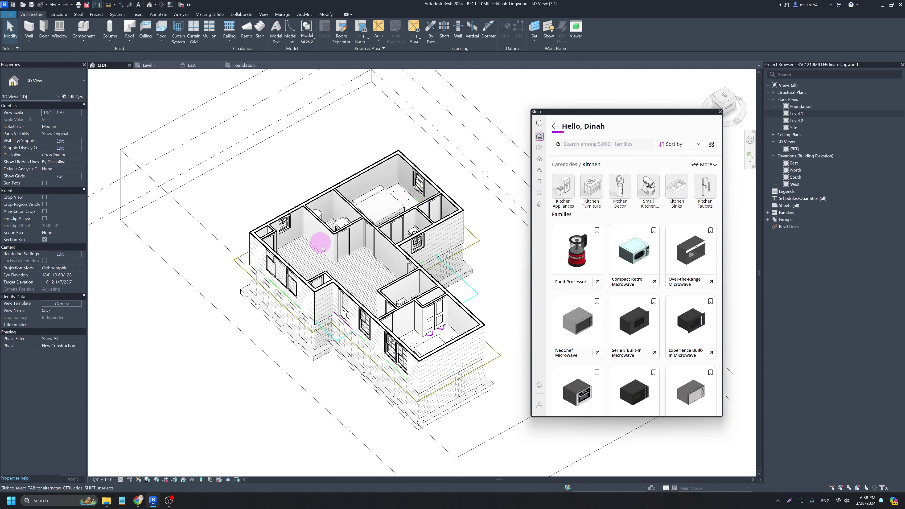
click(592, 204)
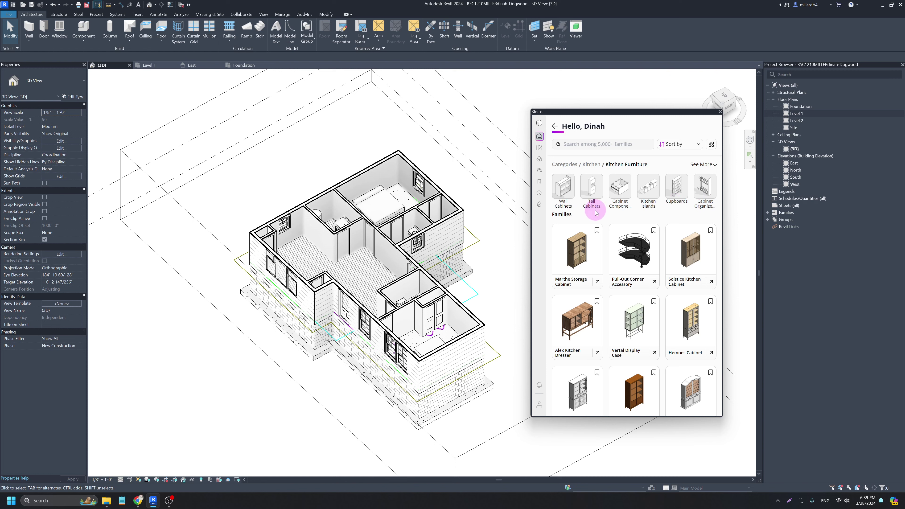
scroll(606, 261, down, 10)
scroll(612, 273, down, 10)
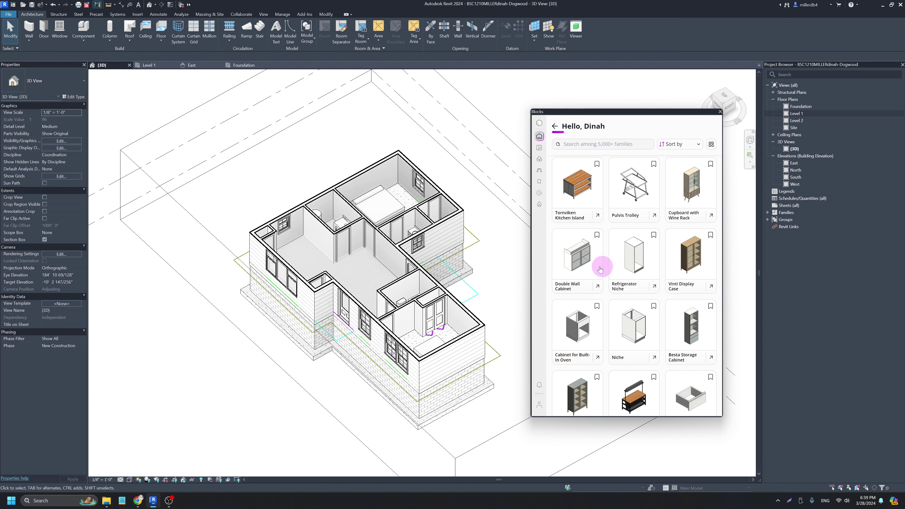
scroll(629, 313, down, 3)
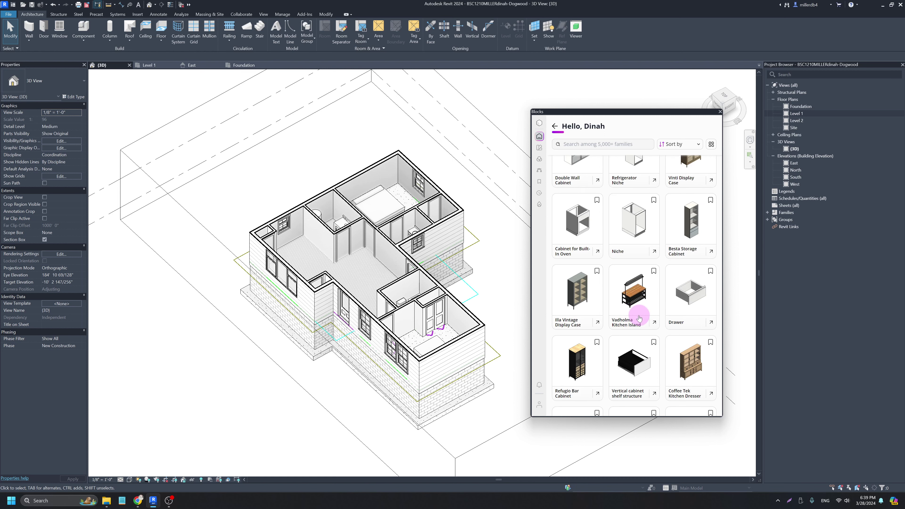
scroll(638, 314, down, 5)
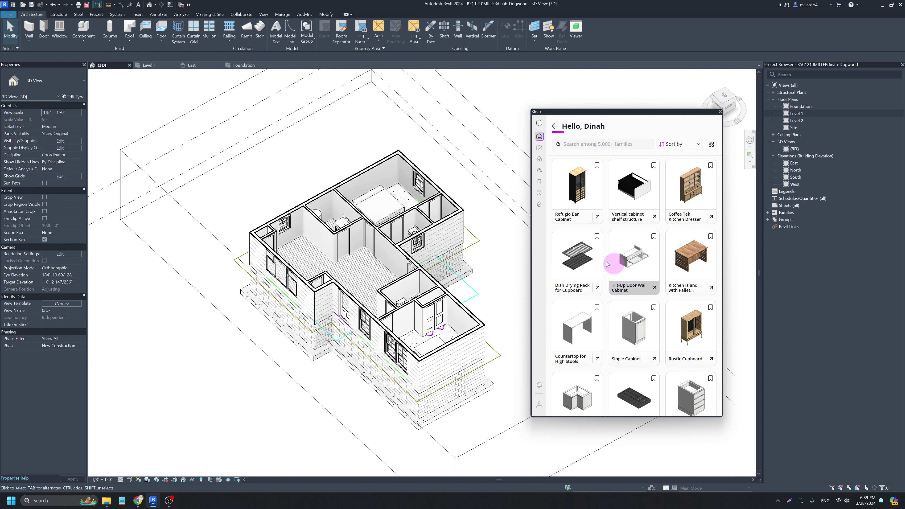
scroll(634, 297, down, 3)
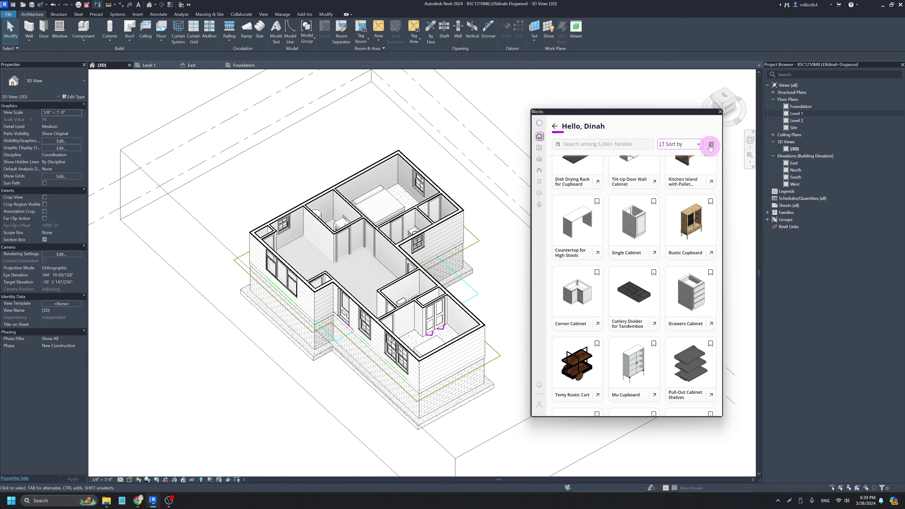
click(720, 112)
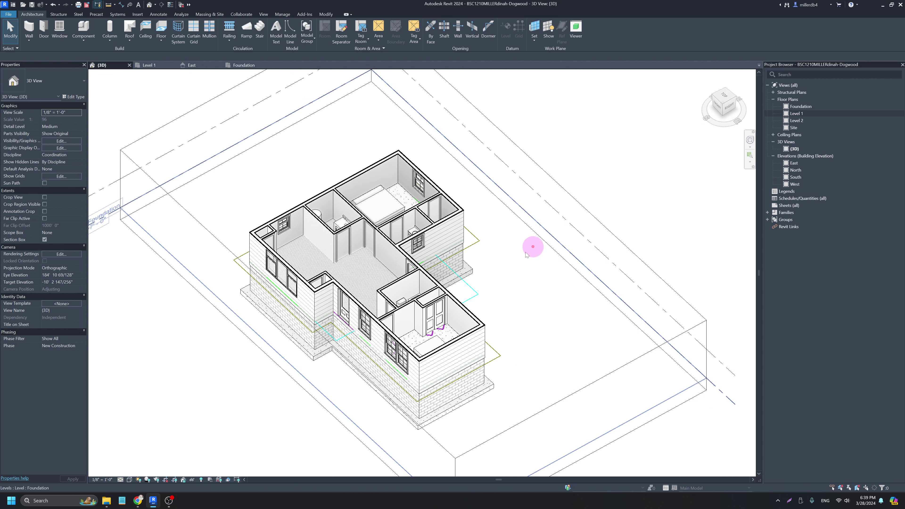
- Open the Level 1 floor plan and load the Closet Shelf and Pole family from the Casework Shelving category of the Autodesk library
double_click(796, 114)
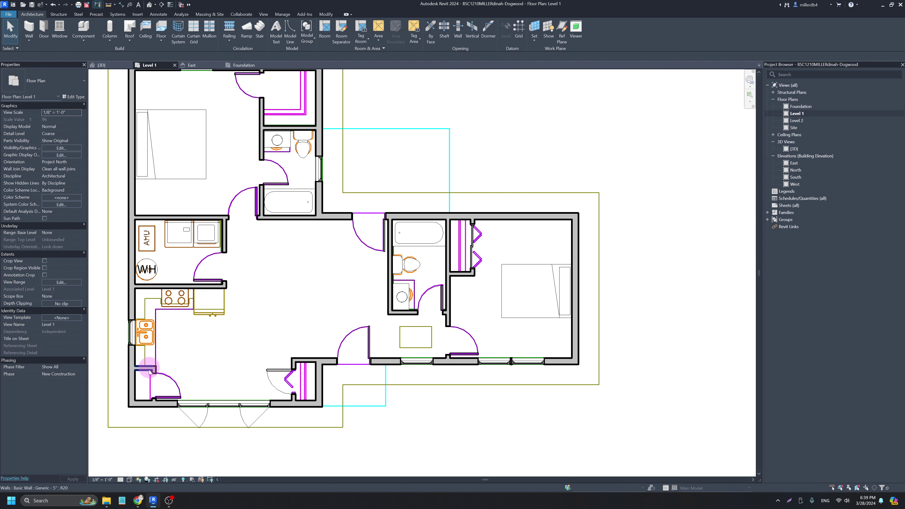
scroll(238, 304, down, 2)
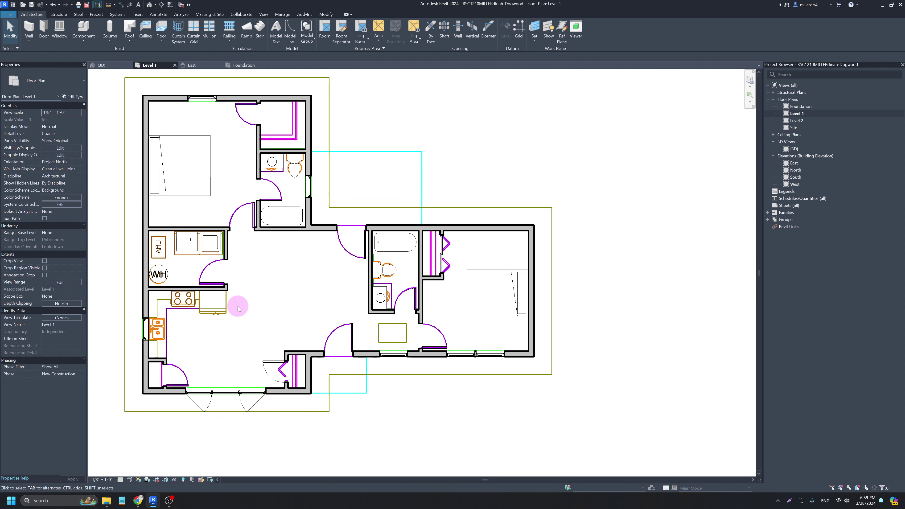
scroll(246, 297, up, 1)
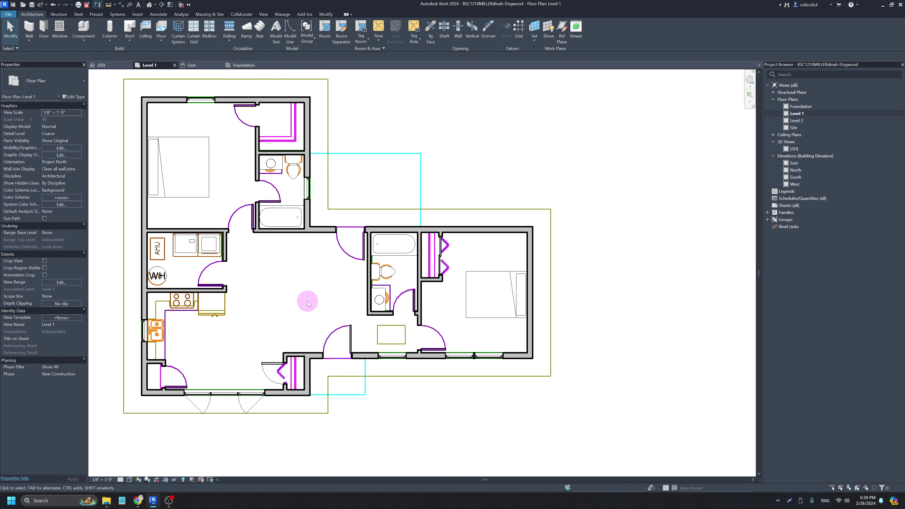
key(c)
key(m)
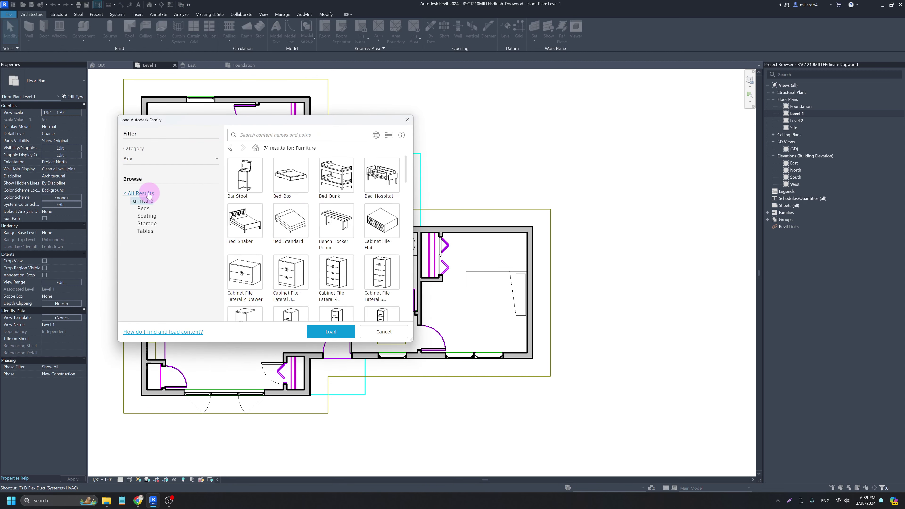
click(143, 195)
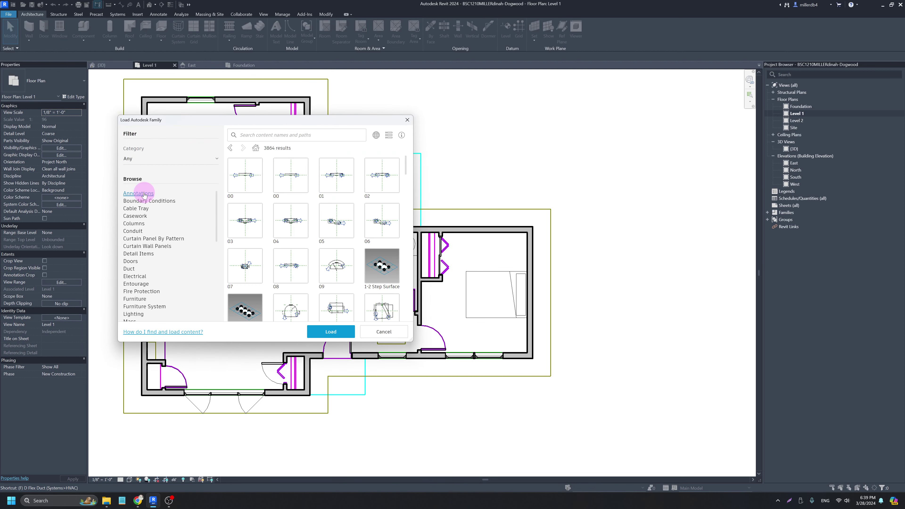
click(138, 217)
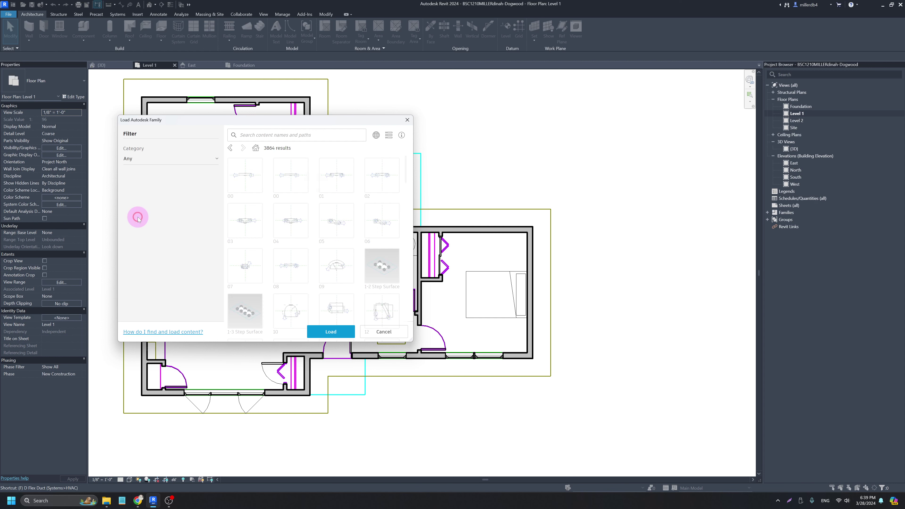
click(149, 223)
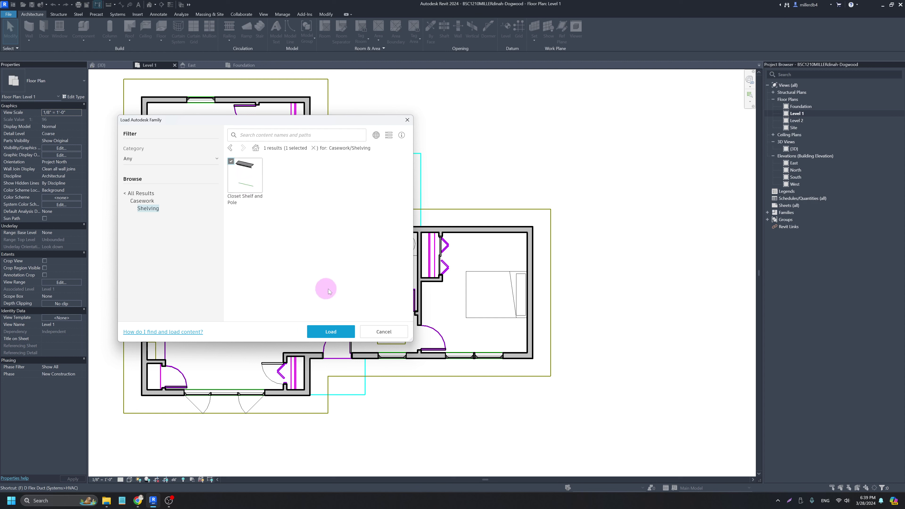
click(329, 332)
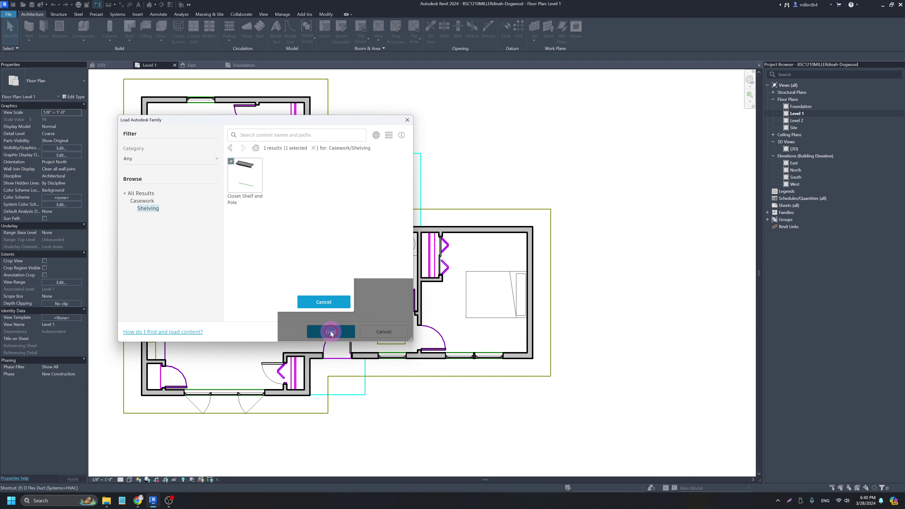
click(308, 293)
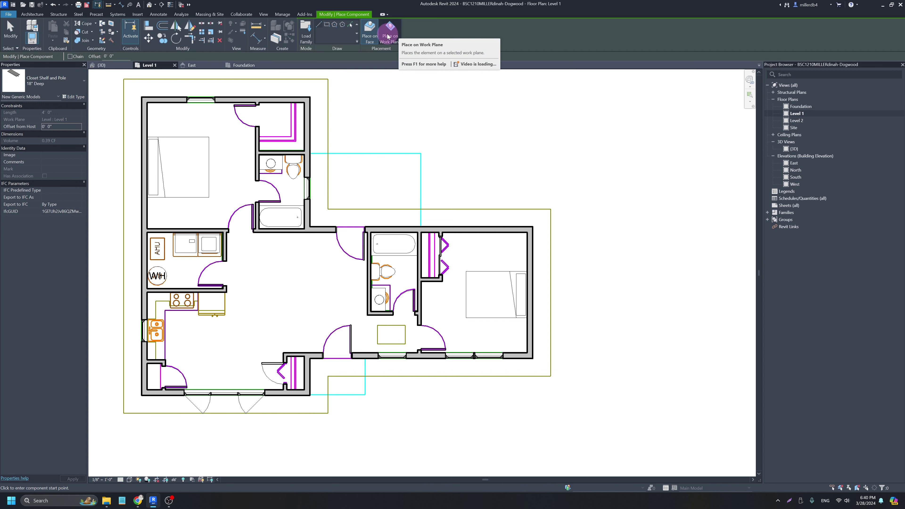
- Place an 18" deep Closet Shelf and Pole on the work plane along the wall between the primary bedroom's closet and bathroom, spanning the closet's width
click(387, 37)
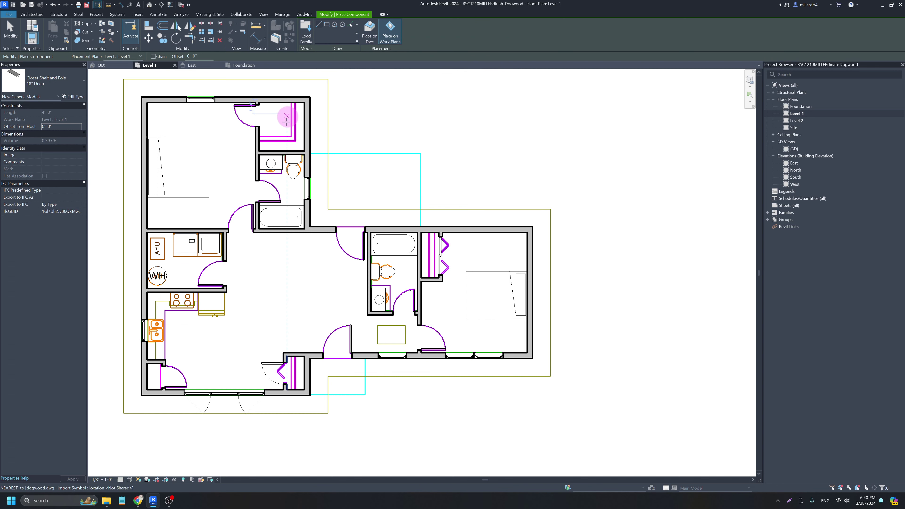
click(304, 150)
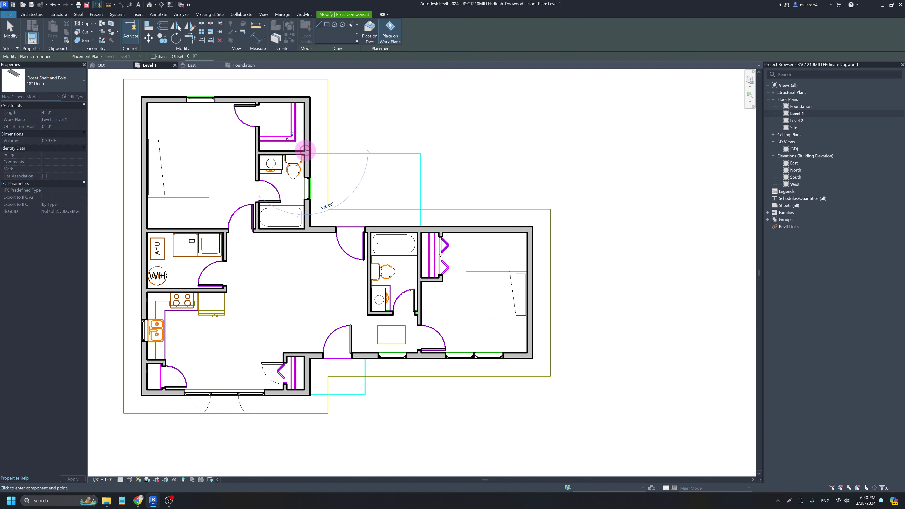
scroll(298, 152, up, 1)
scroll(298, 151, up, 2)
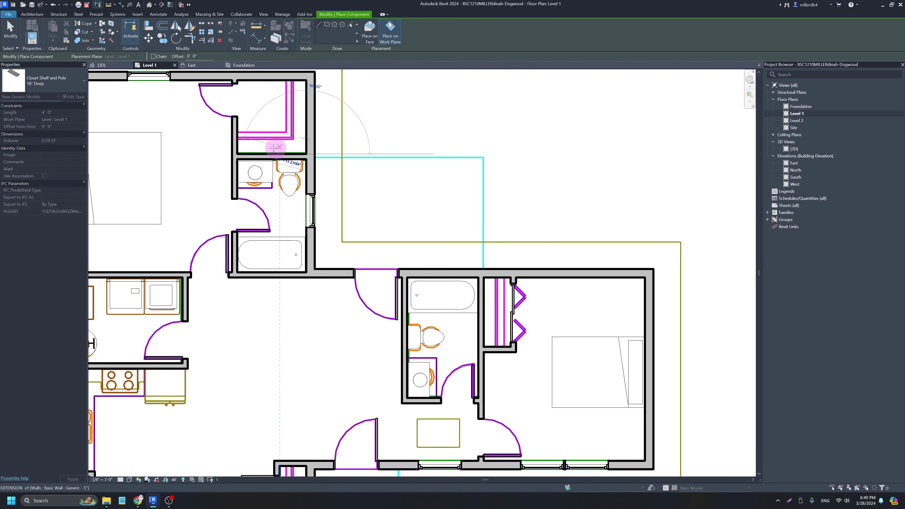
scroll(240, 153, up, 1)
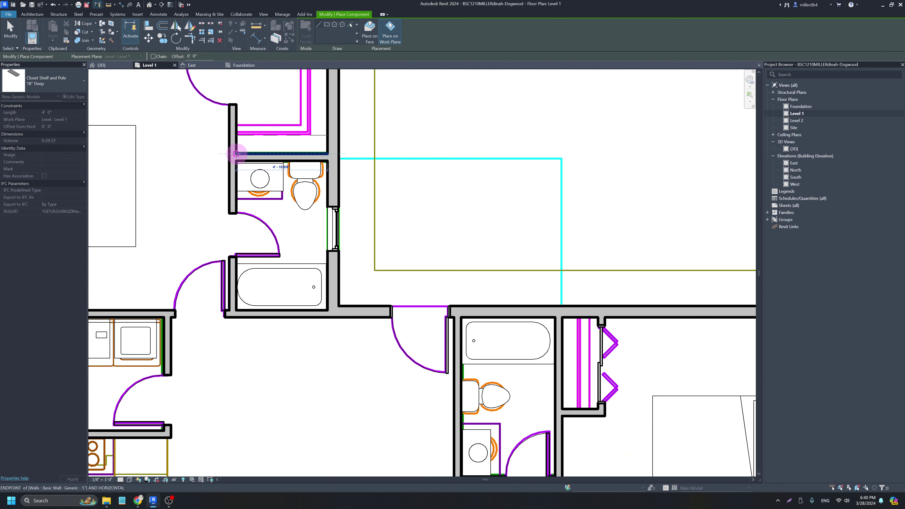
scroll(236, 153, up, 3)
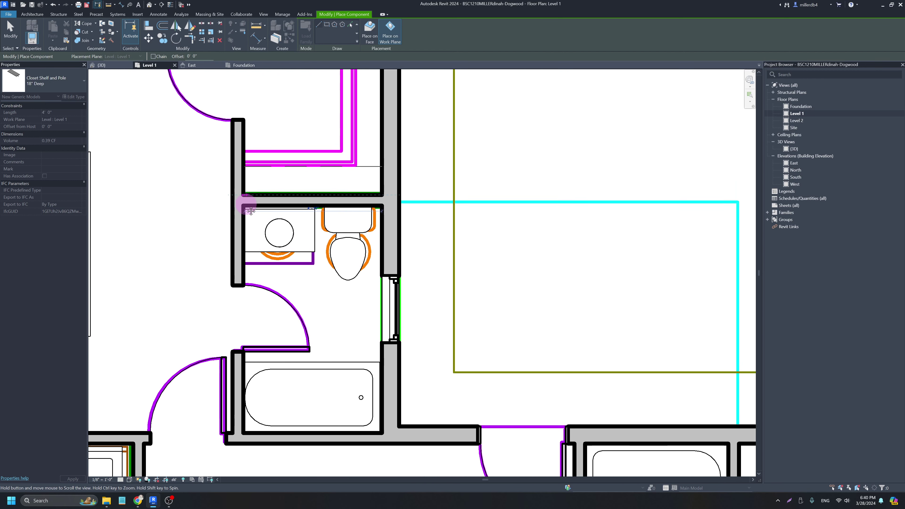
click(242, 203)
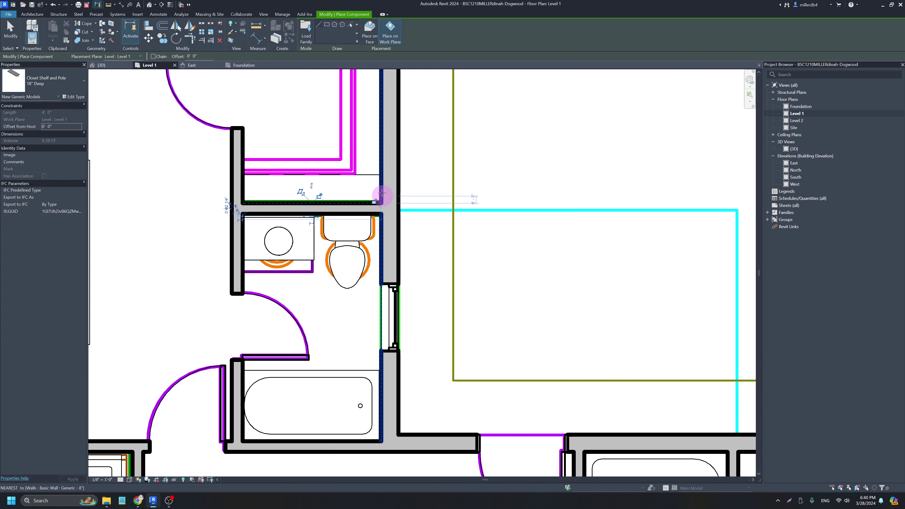
- Place another 18" deep Closet Shelf and Pole along the exterior side wall of the primary bedroom's closet, spanning wall to wall
middle_drag(390, 138, 387, 216)
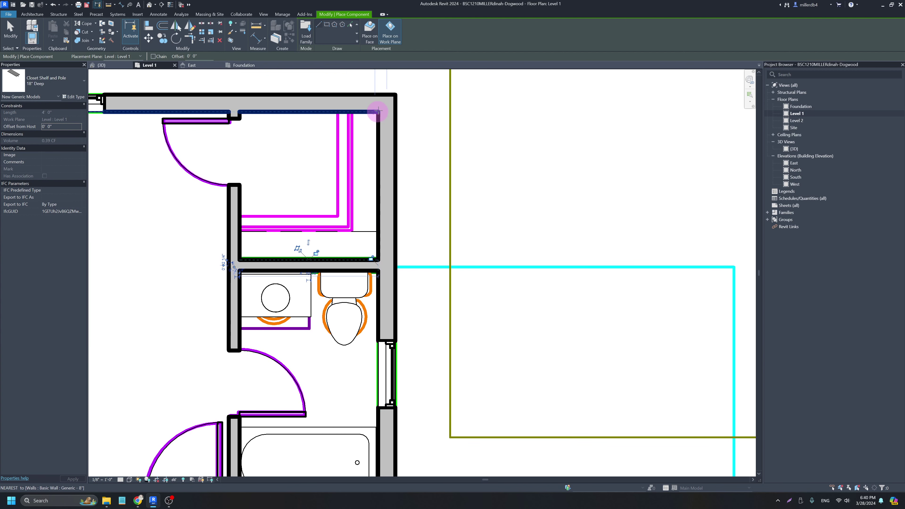
click(386, 110)
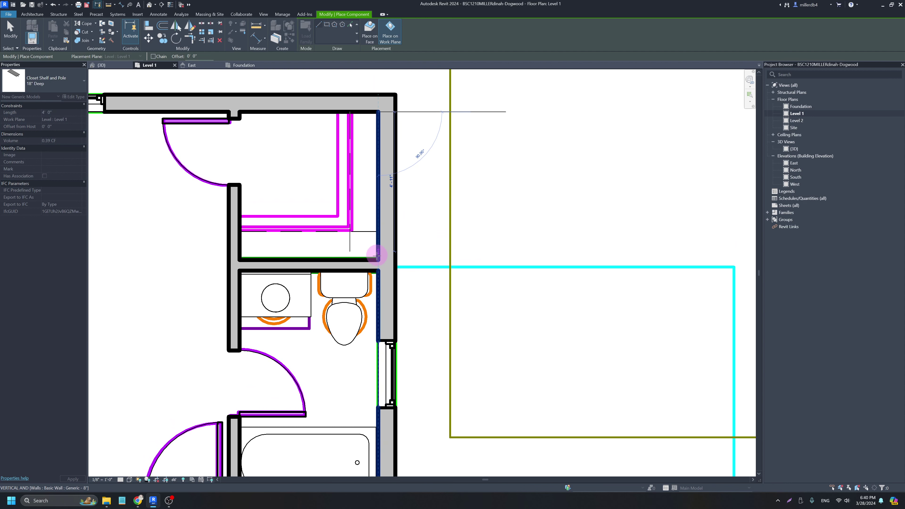
middle_drag(382, 119, 361, 230)
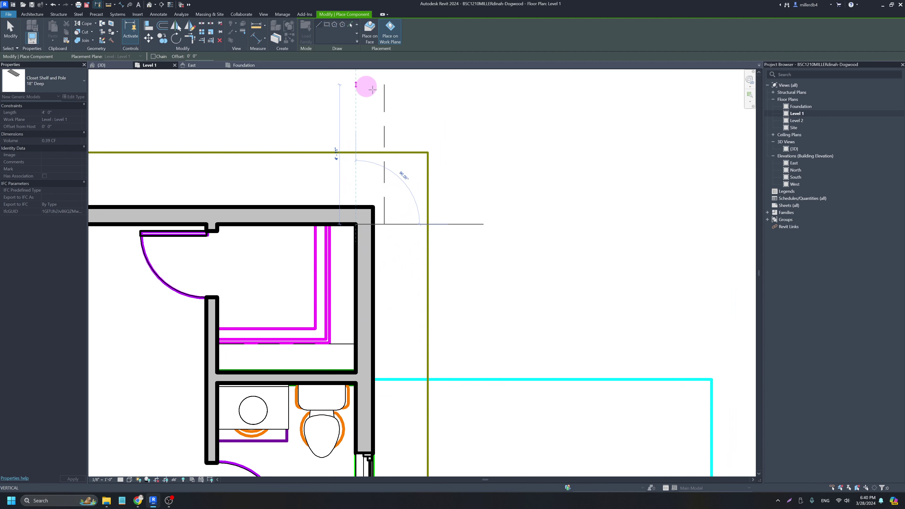
click(356, 372)
scroll(355, 356, down, 3)
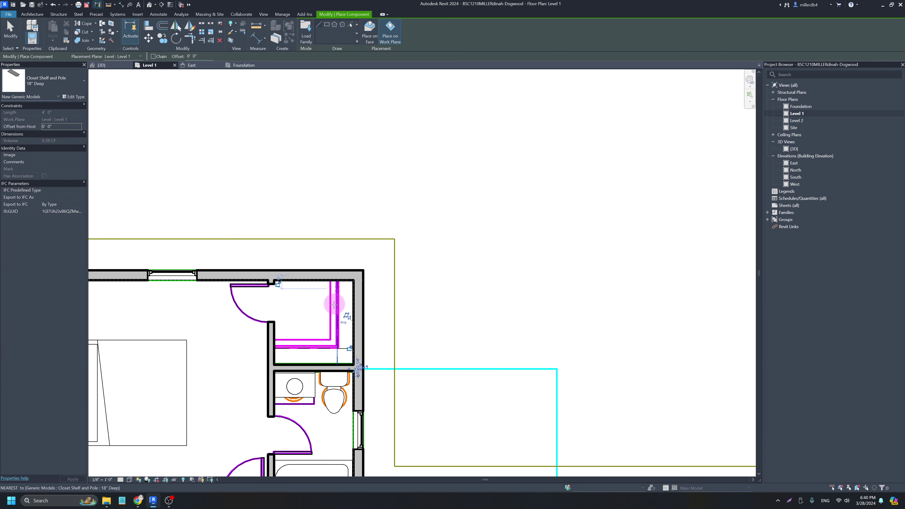
scroll(344, 336, down, 2)
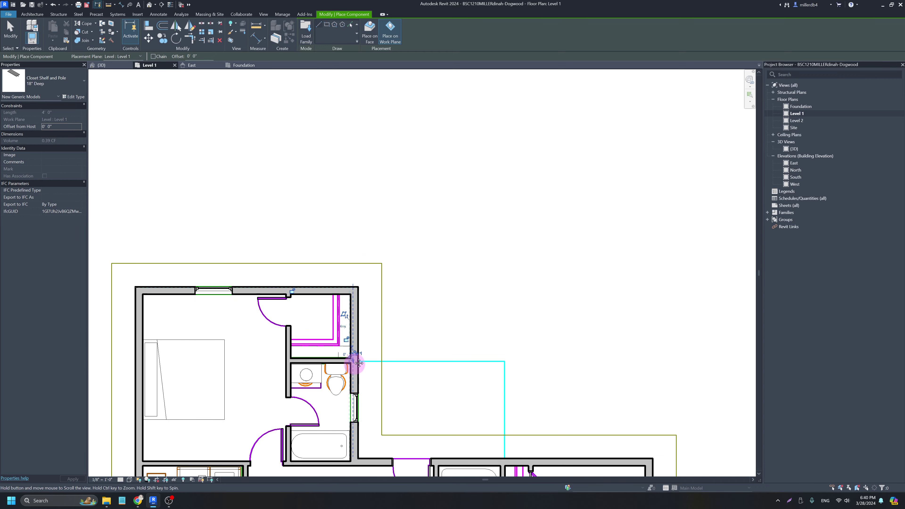
- Place an 18" deep Closet Shelf and Pole along the second bedroom closet's back wall, shared with the bathroom, over its full width
middle_drag(353, 385, 341, 186)
scroll(423, 287, up, 4)
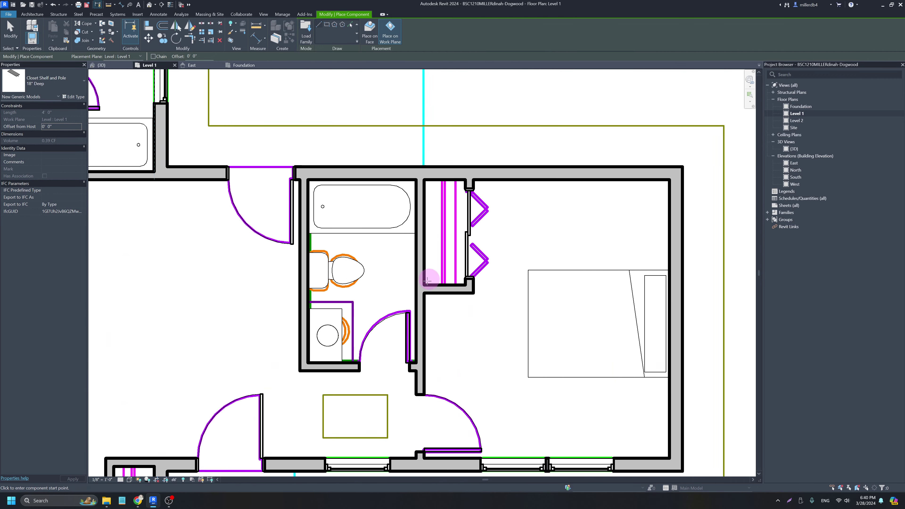
click(423, 285)
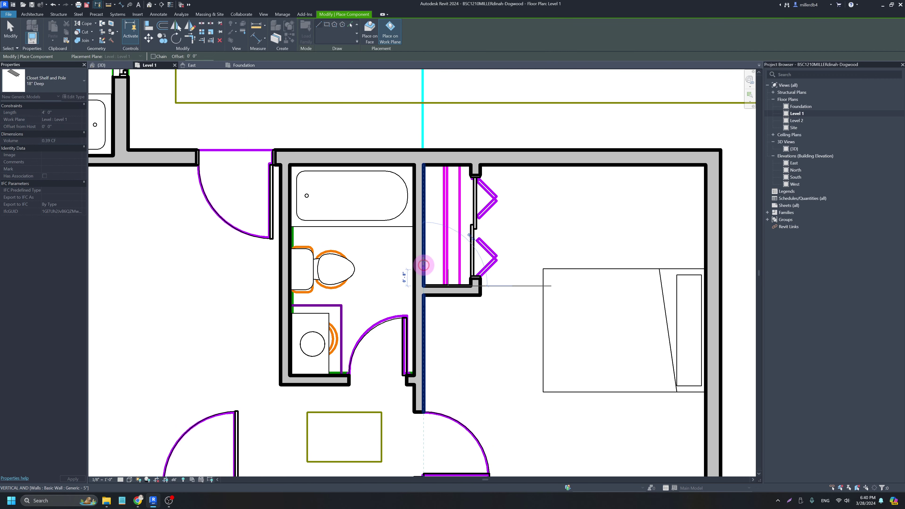
click(423, 164)
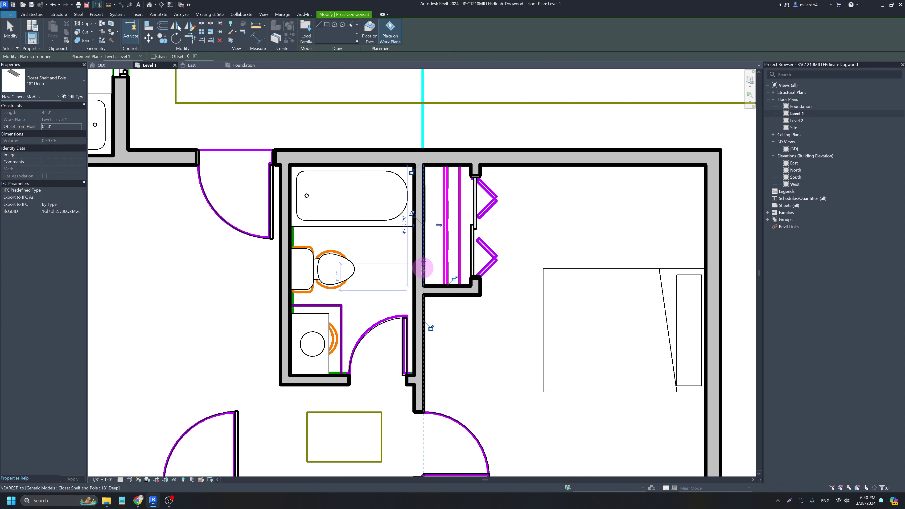
- Place an 18" deep Closet Shelf and Pole along the back wall of the coat closet beside the entry, and finish placing shelves
scroll(424, 285, down, 3)
middle_drag(412, 347, 491, 266)
scroll(342, 384, up, 3)
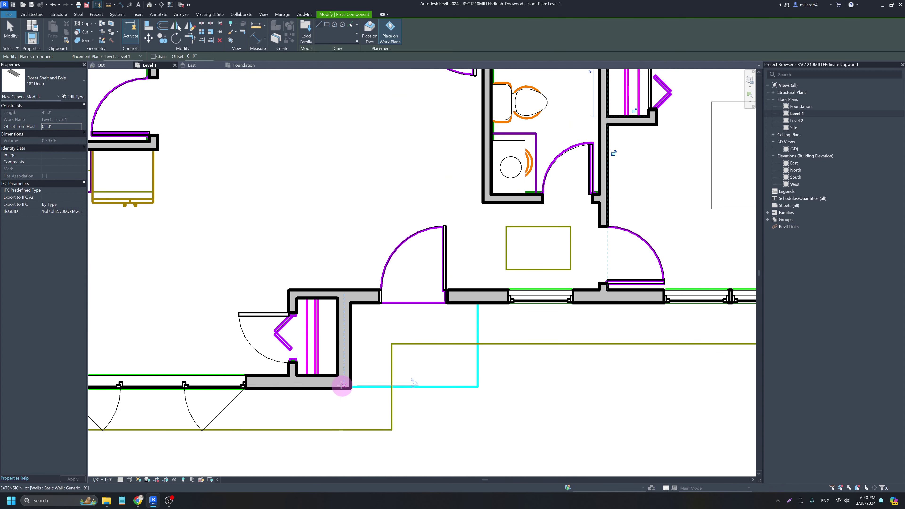
click(338, 375)
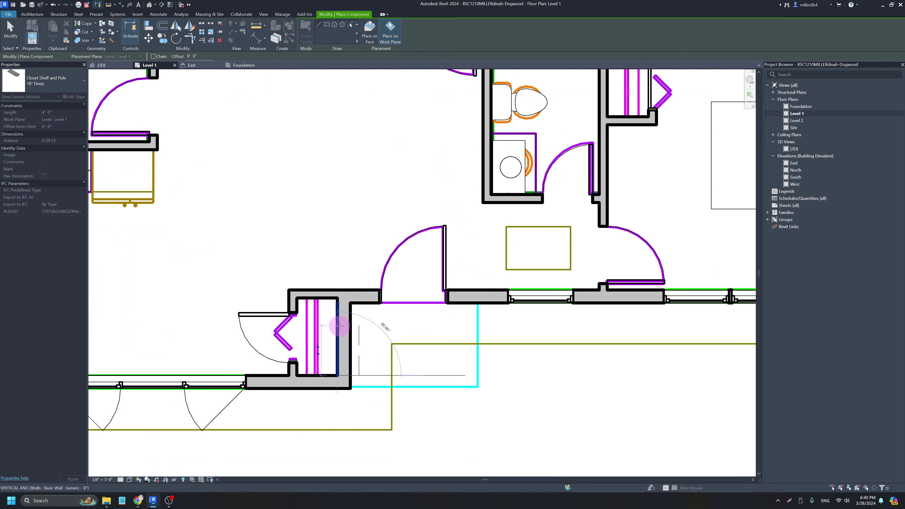
click(337, 298)
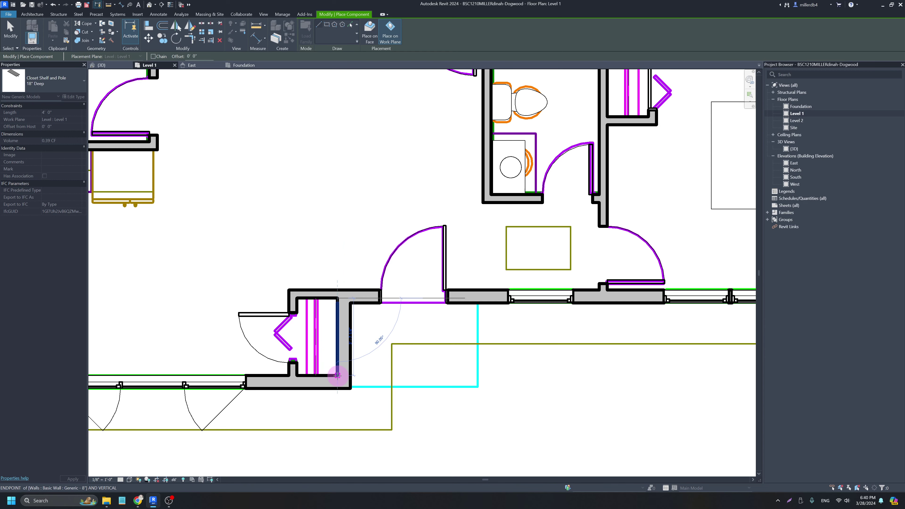
click(337, 375)
scroll(303, 376, down, 2)
middle_drag(340, 357, 413, 355)
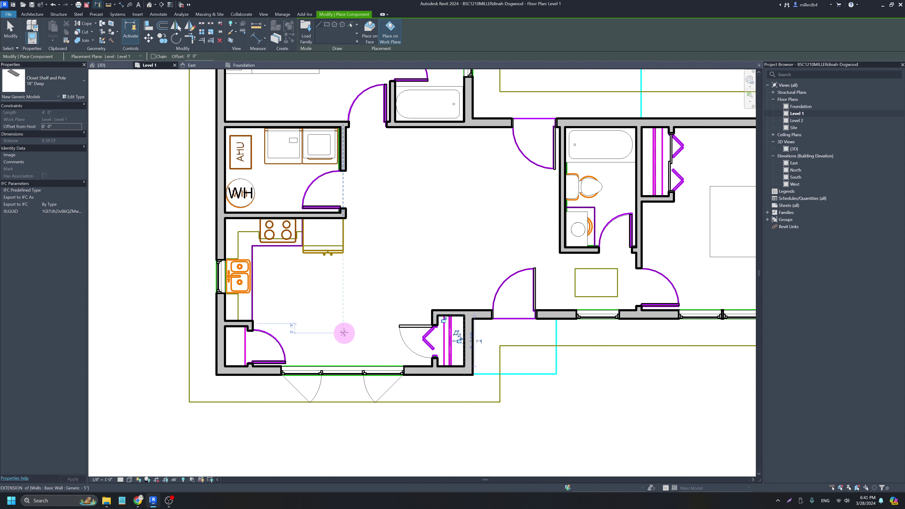
key(Escape)
key(Escape)
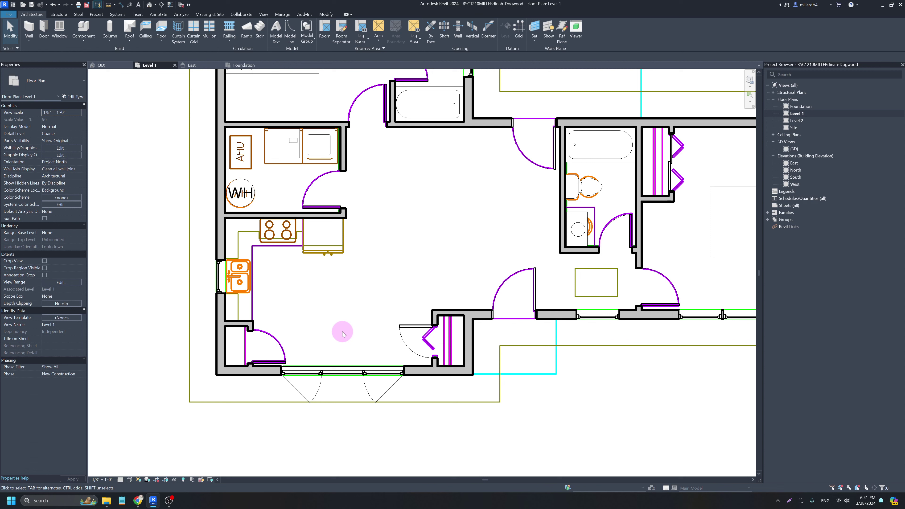
- Reopen the Autodesk family library and browse the Tall Cabinets and Wall Cabinets categories under Casework
key(f)
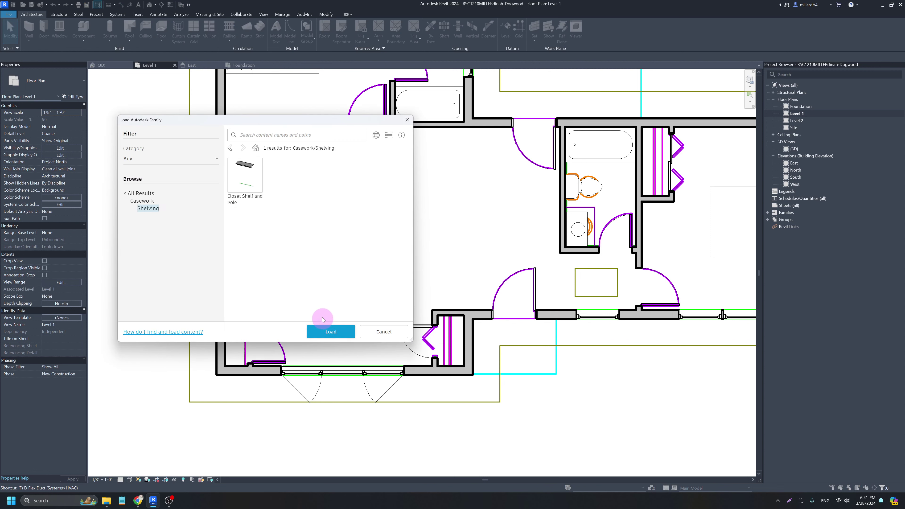
click(136, 201)
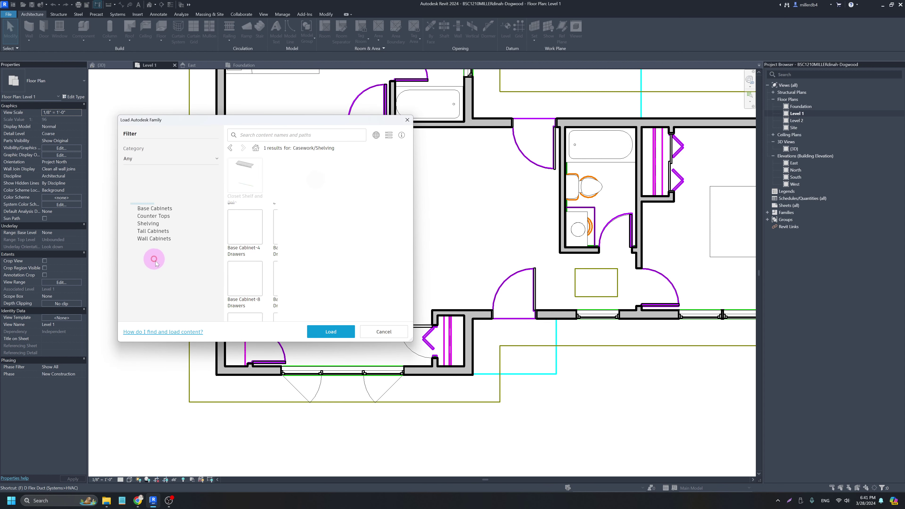
click(155, 232)
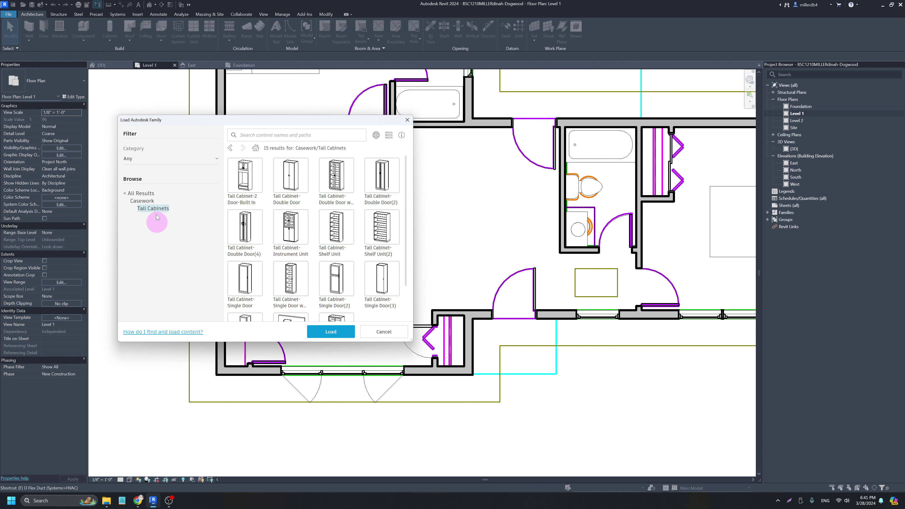
click(135, 201)
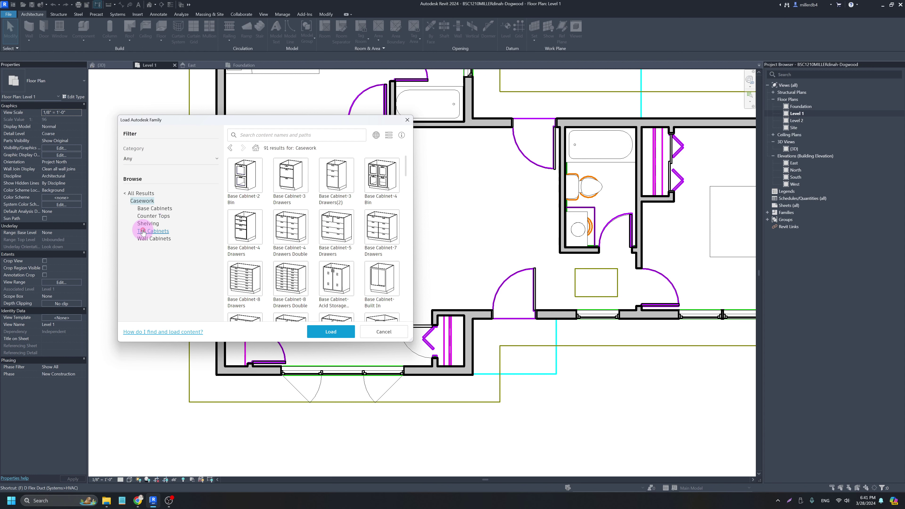
click(147, 241)
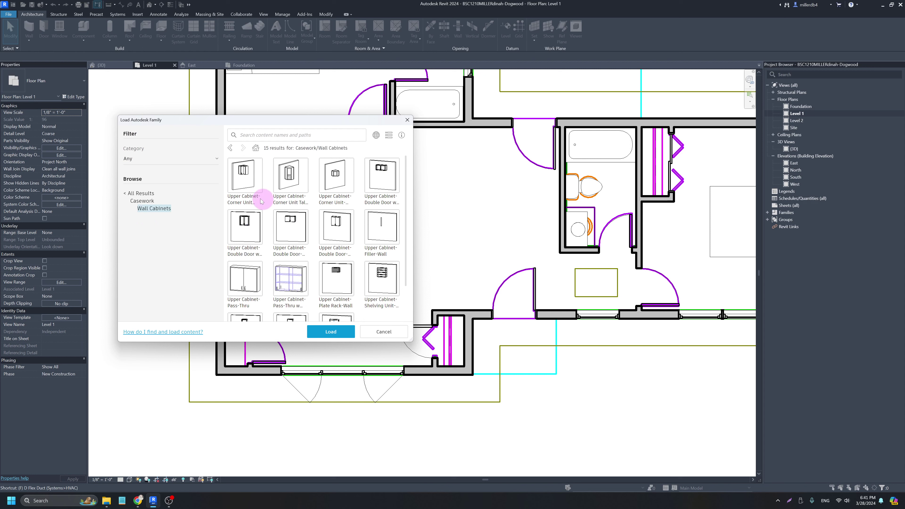
scroll(259, 201, down, 2)
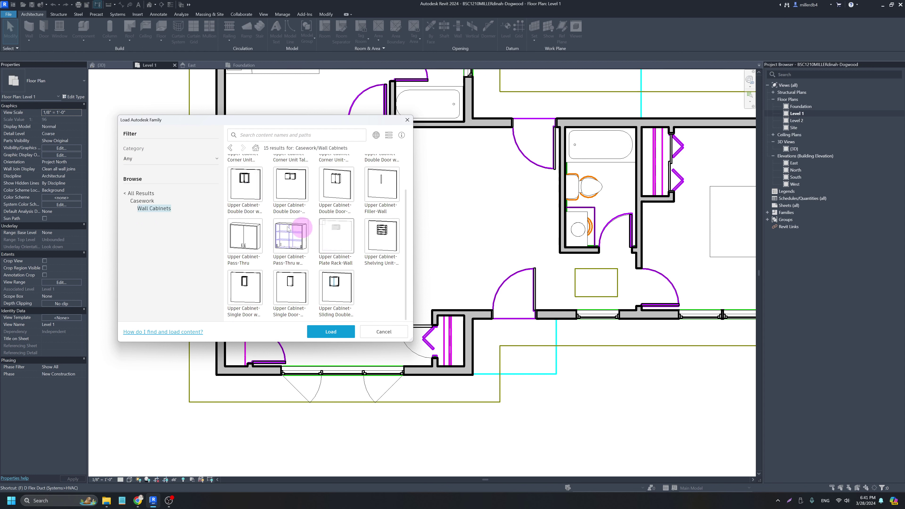
click(149, 203)
- Load the Tall Cabinet-Shelf Unit family from the Tall Cabinets category and place a 30" unit on the open kitchen floor
click(155, 233)
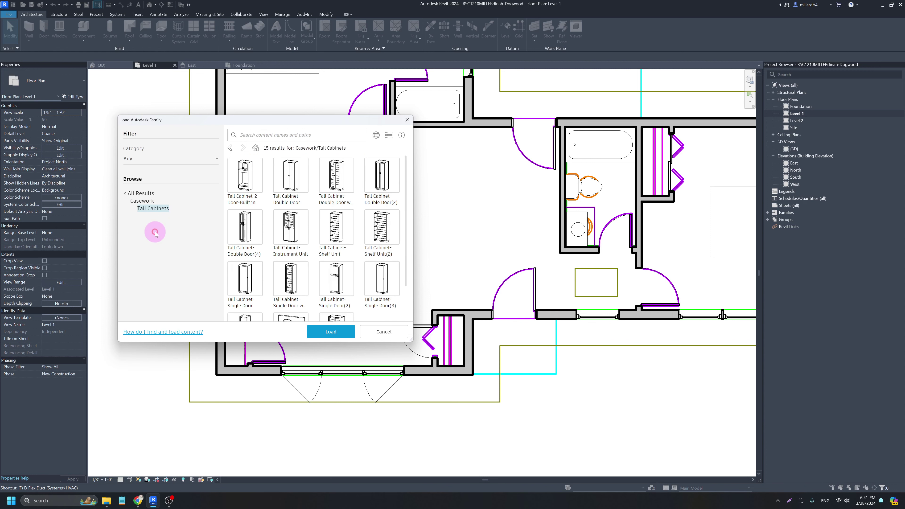
click(341, 237)
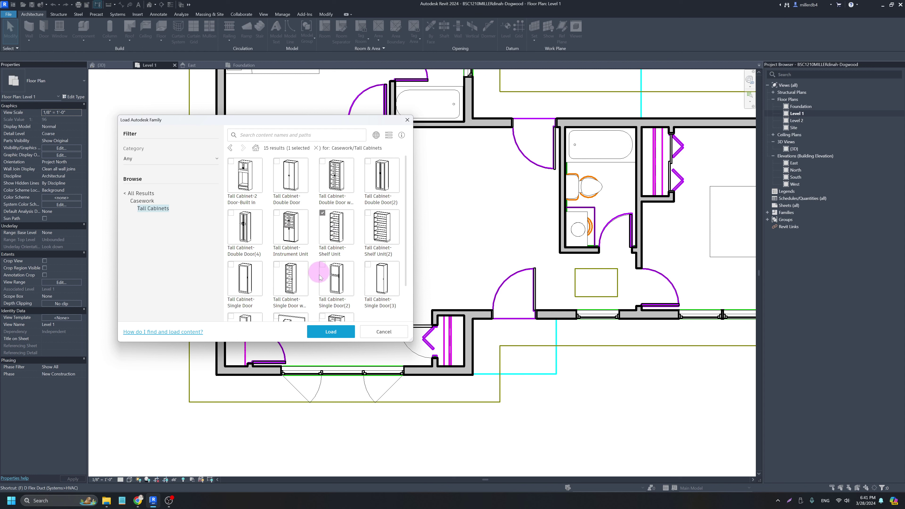
click(330, 331)
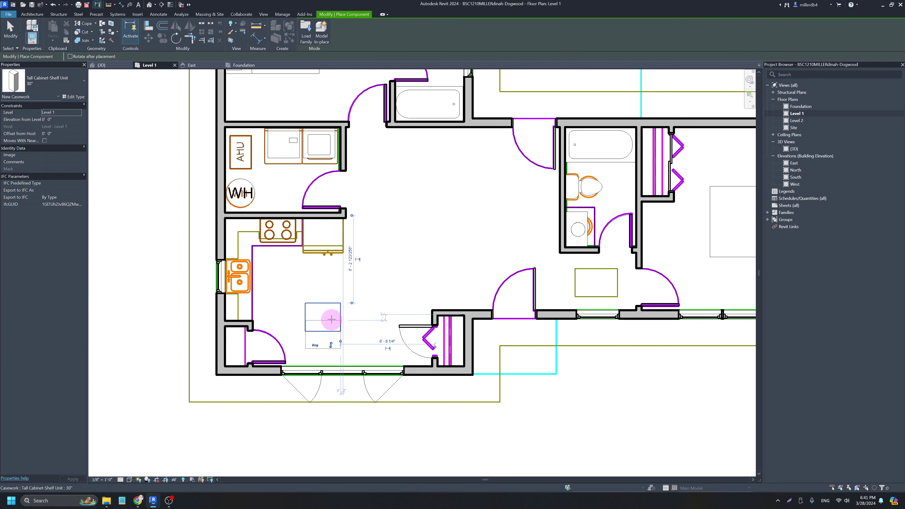
- Open the 3D view and move the tall shelf cabinet away from the windows, toward the refrigerator
click(149, 5)
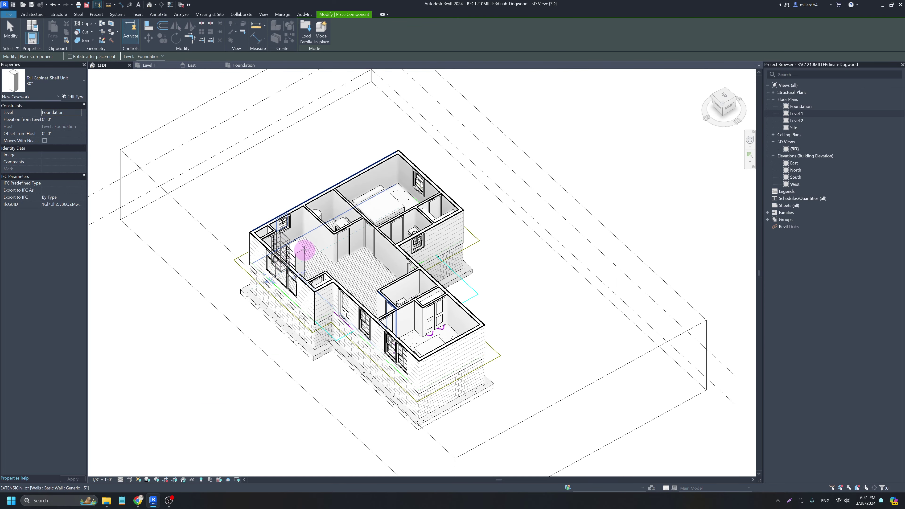
scroll(299, 252, up, 4)
key(Escape)
click(312, 250)
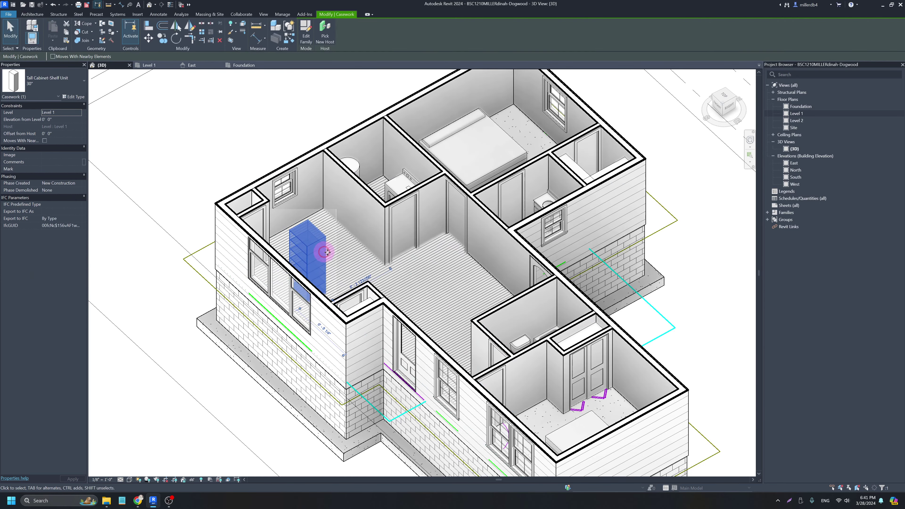
drag(333, 258, 314, 279)
key(Escape)
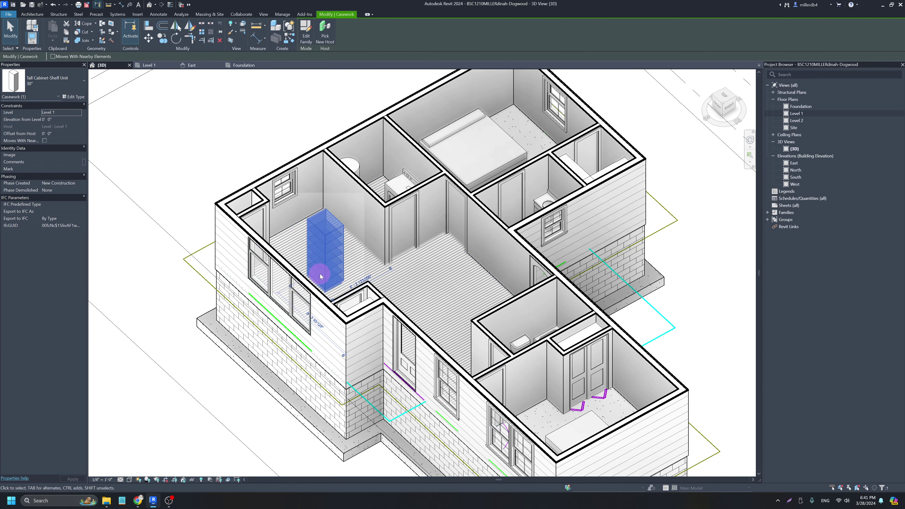
- Try to rotate the tall shelf cabinet about its centre in the 3D view
click(176, 38)
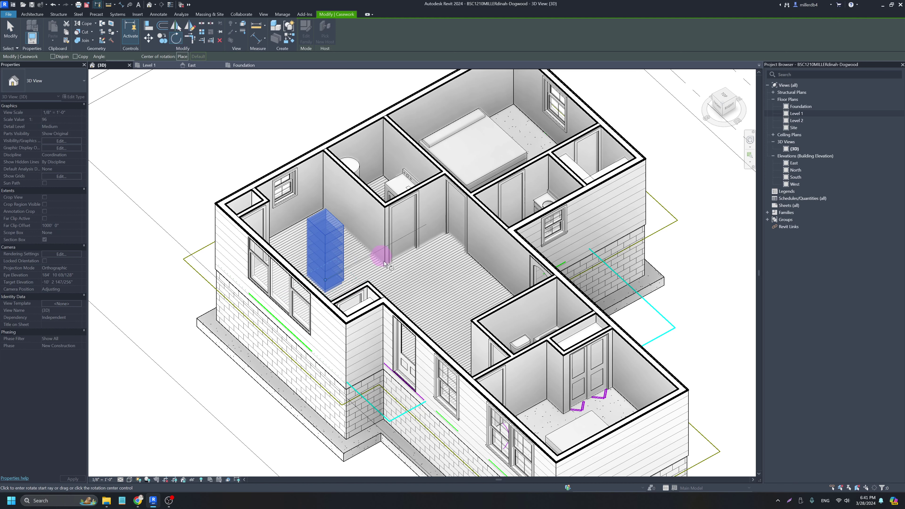
scroll(356, 262, up, 6)
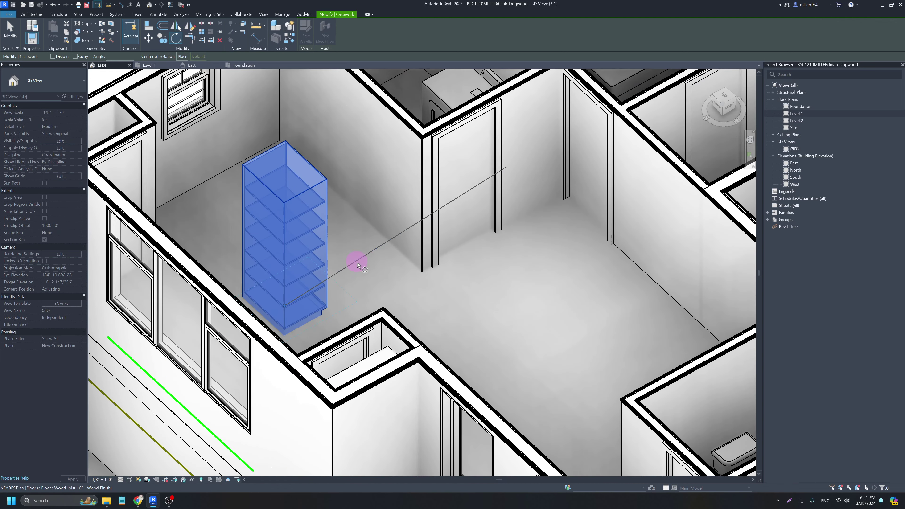
click(366, 263)
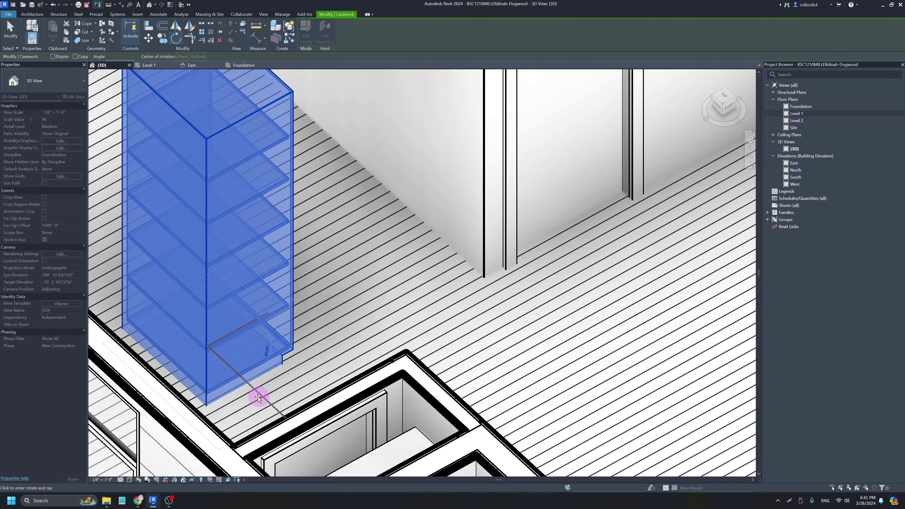
click(261, 397)
scroll(232, 320, down, 5)
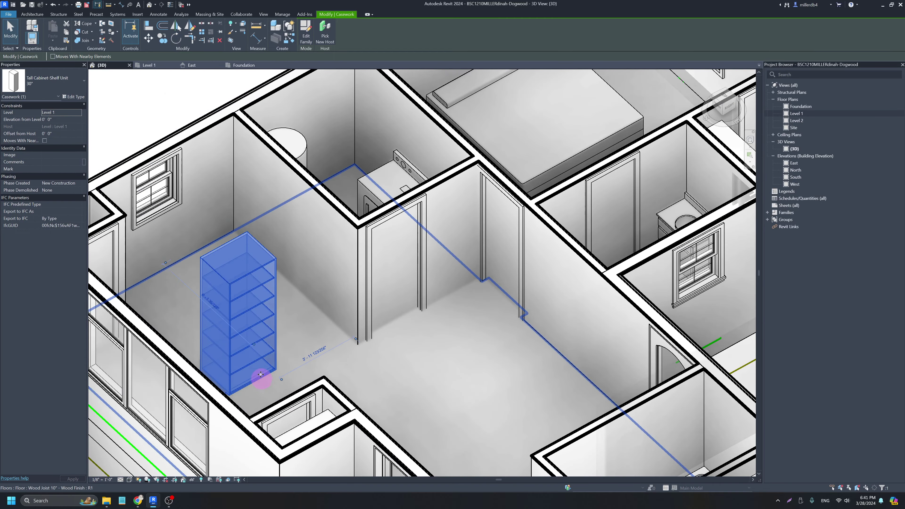
key(Escape)
scroll(504, 207, up, 4)
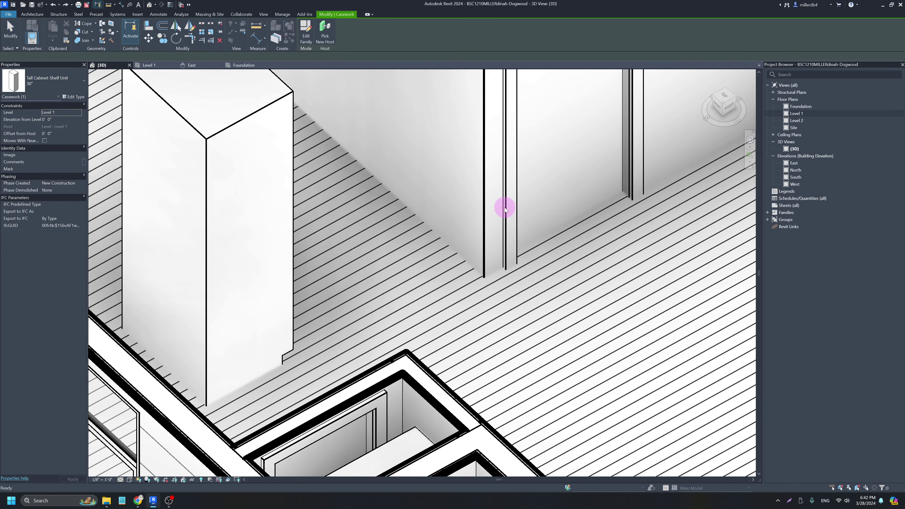
scroll(271, 177, down, 4)
- Rotate the tall shelf cabinet 90° clockwise about its centre in the Level 1 floor plan, and reopen the 3D view
click(243, 153)
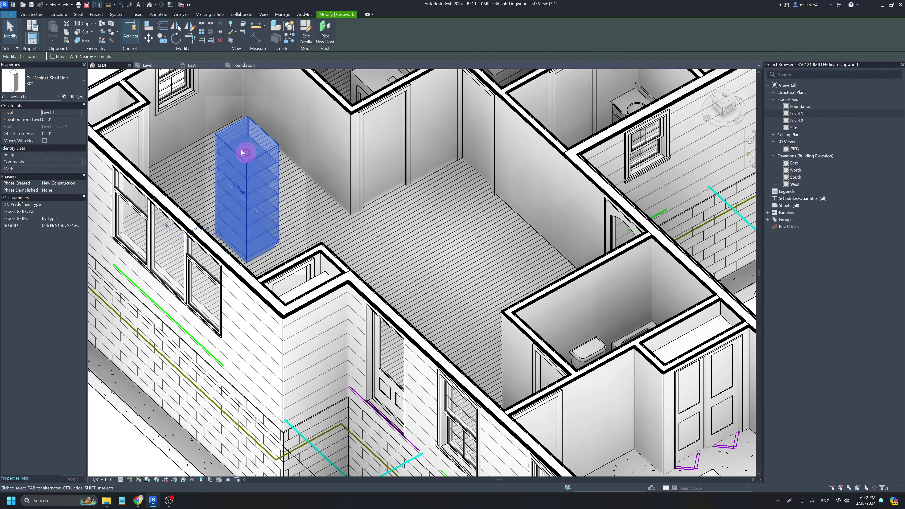
double_click(787, 113)
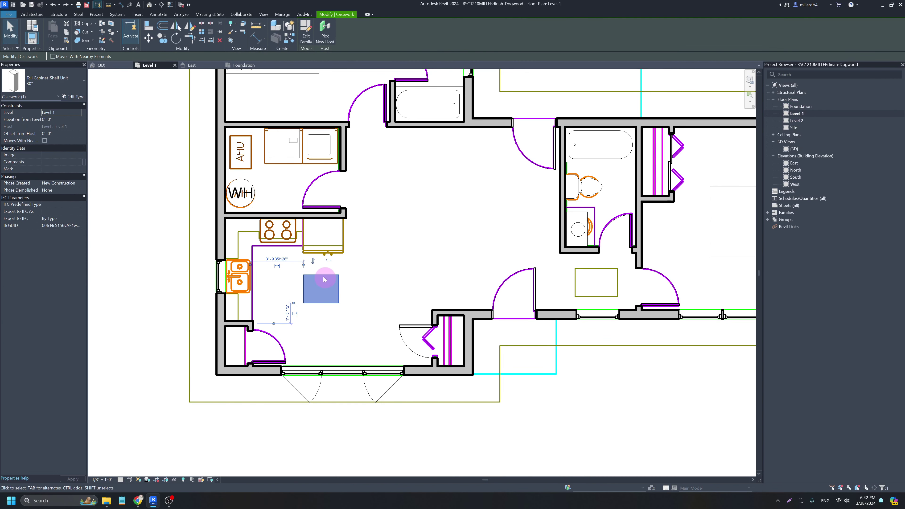
click(177, 37)
click(400, 289)
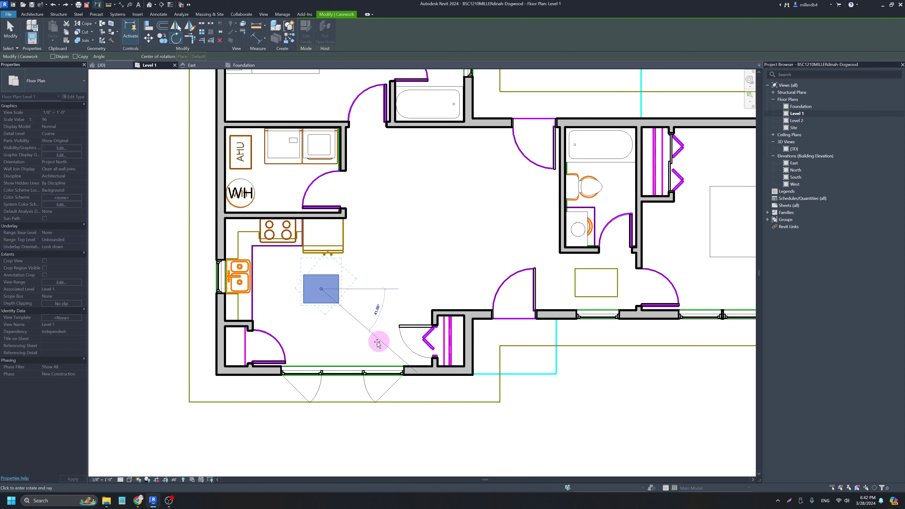
click(319, 343)
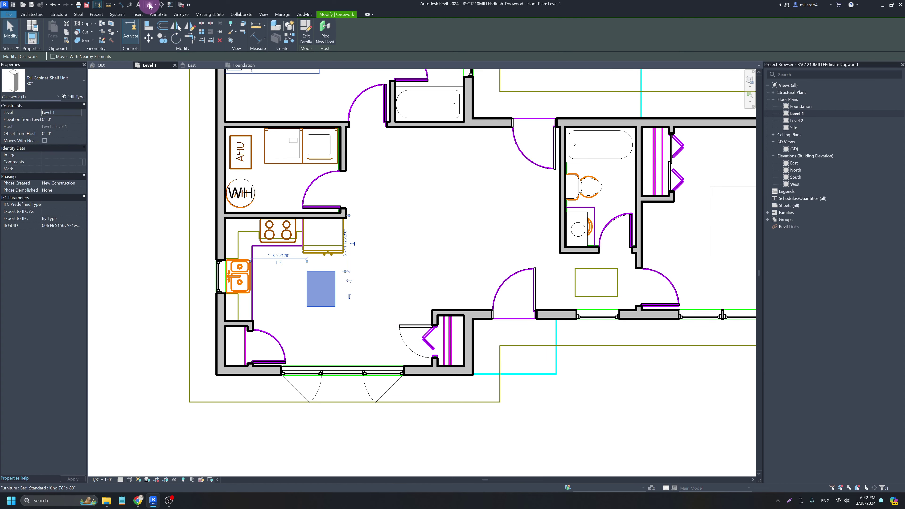
click(150, 5)
scroll(235, 184, down, 3)
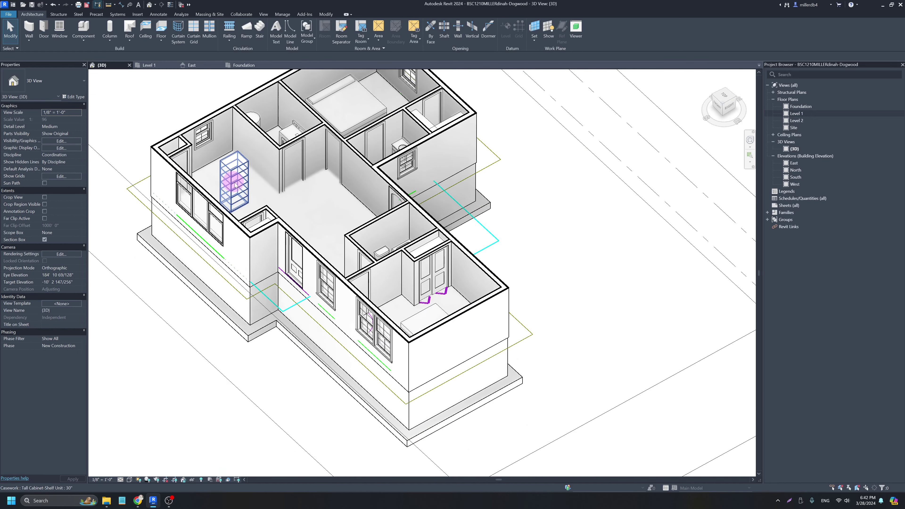
- In the Level 1 floor plan, move the tall shelf cabinet from the open kitchen floor into the small corner closet beside the kitchen counter
shift+middle_drag(271, 192, 448, 221)
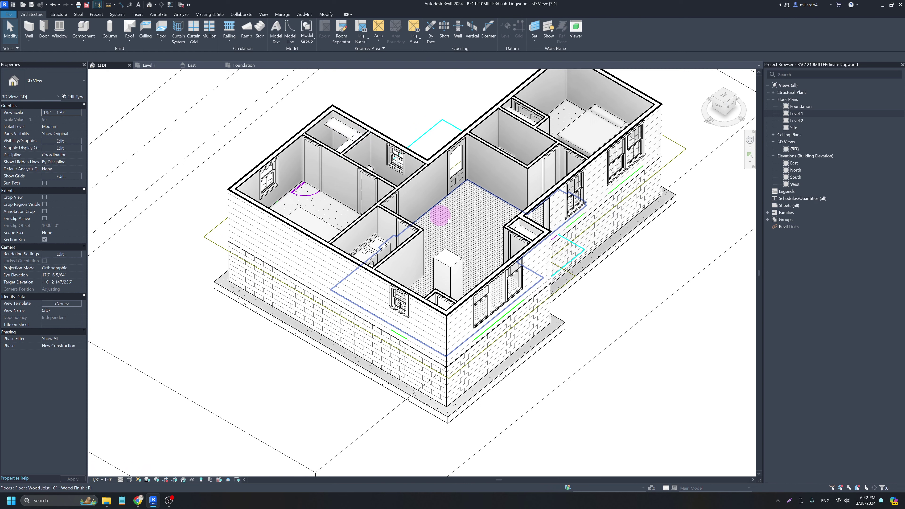
click(798, 113)
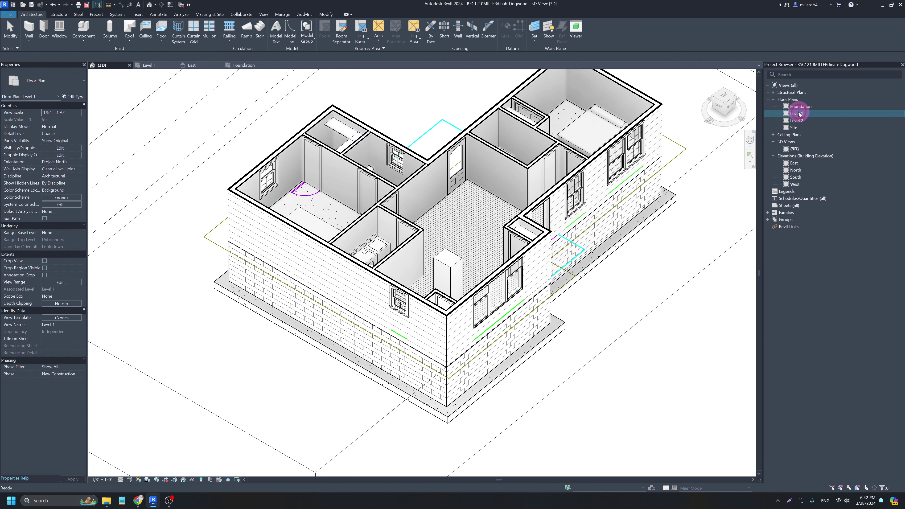
double_click(797, 113)
click(325, 304)
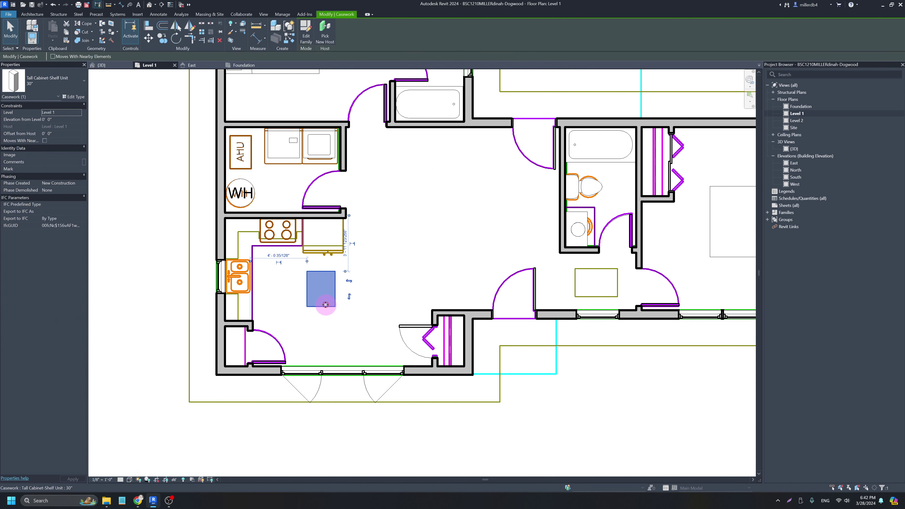
click(263, 314)
click(314, 303)
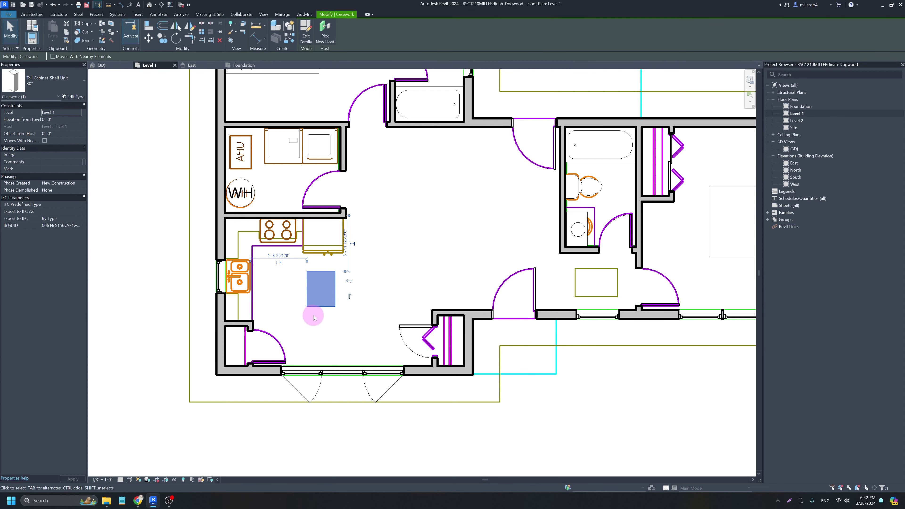
drag(314, 303, 224, 361)
scroll(235, 352, up, 3)
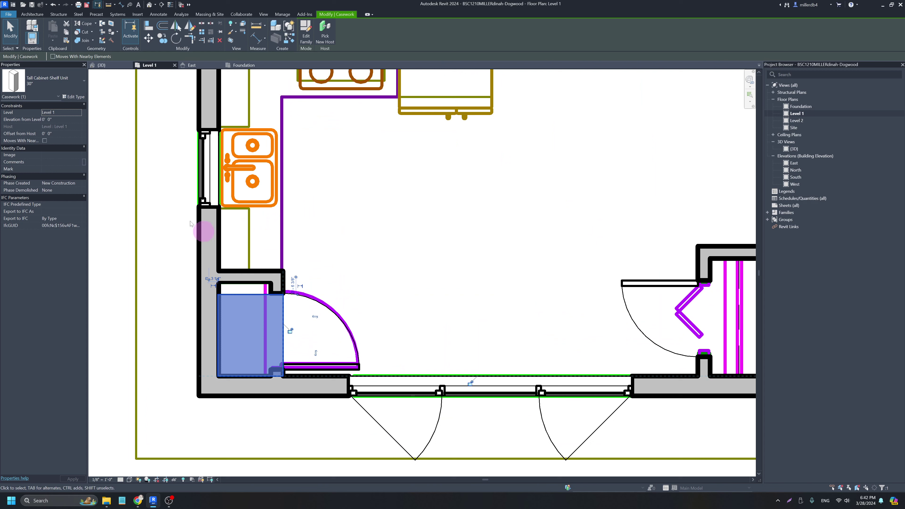
- Try the 48" type on the tall shelf cabinet in the corner closet and settle on the 36" type
click(66, 82)
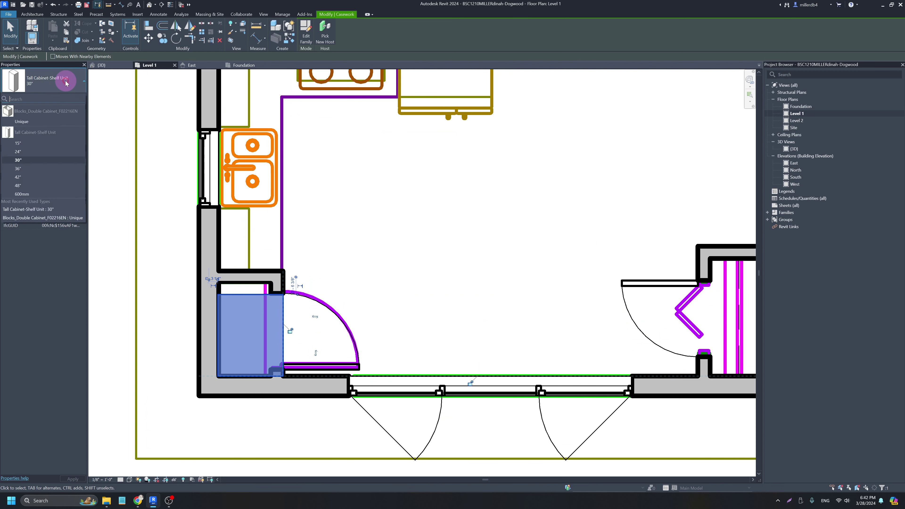
click(33, 159)
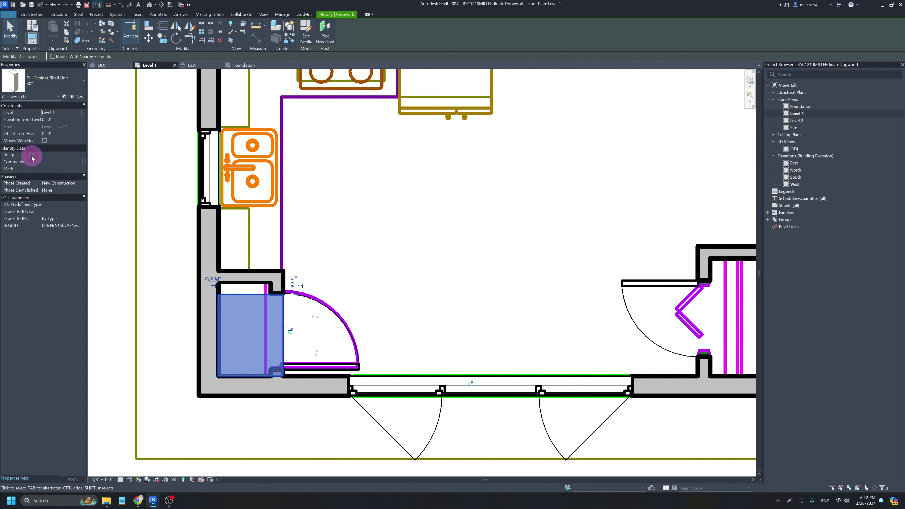
click(36, 93)
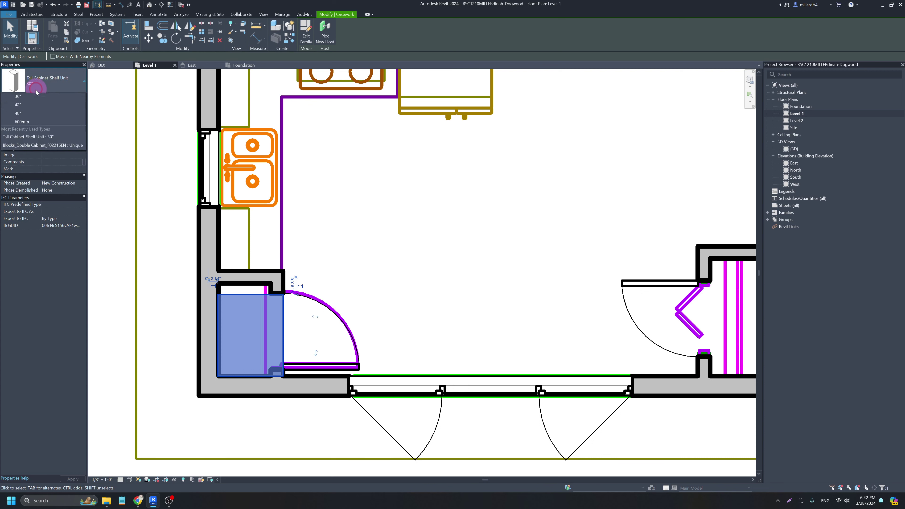
click(35, 180)
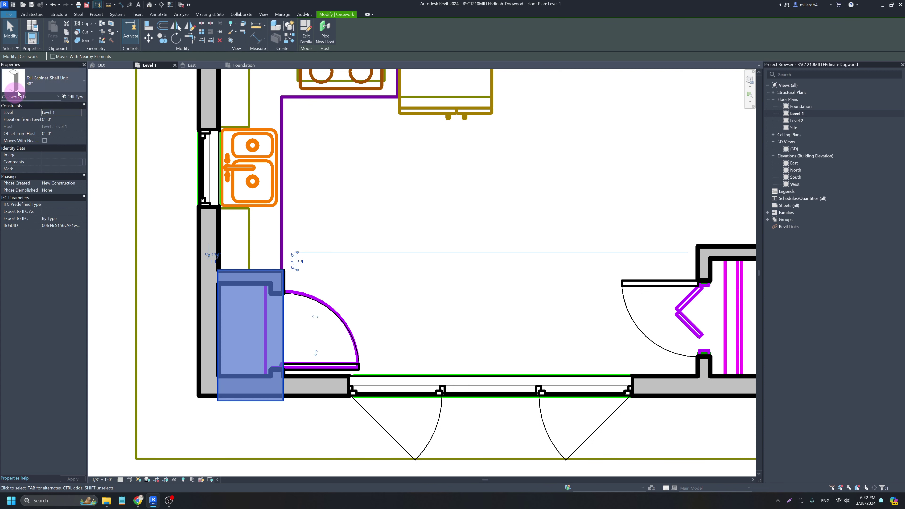
click(45, 84)
click(25, 168)
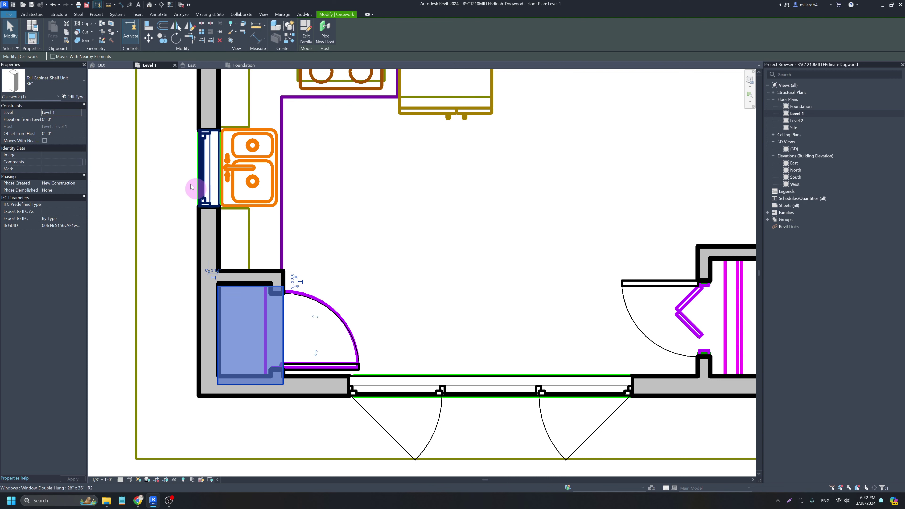
- Duplicate the 36" tall cabinet type as Pantry, with a depth of 1' 6" and a width of 2' 6"
click(73, 97)
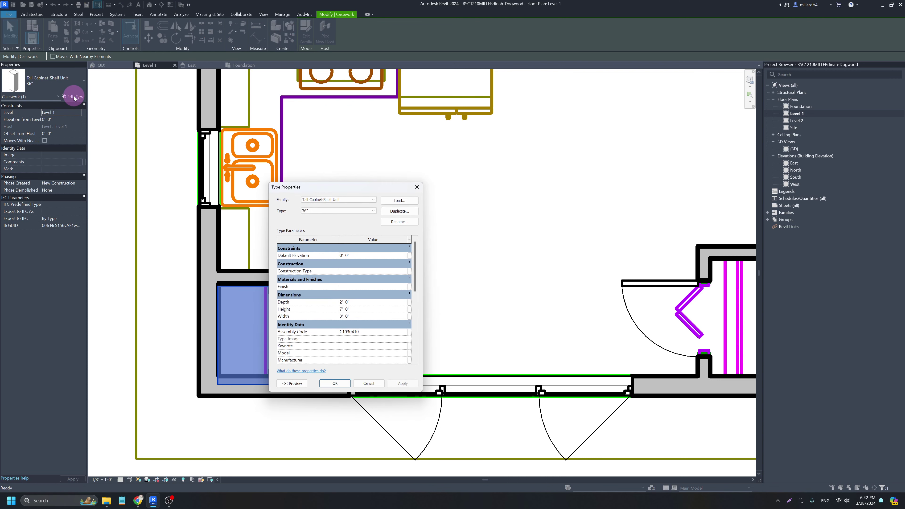
click(403, 213)
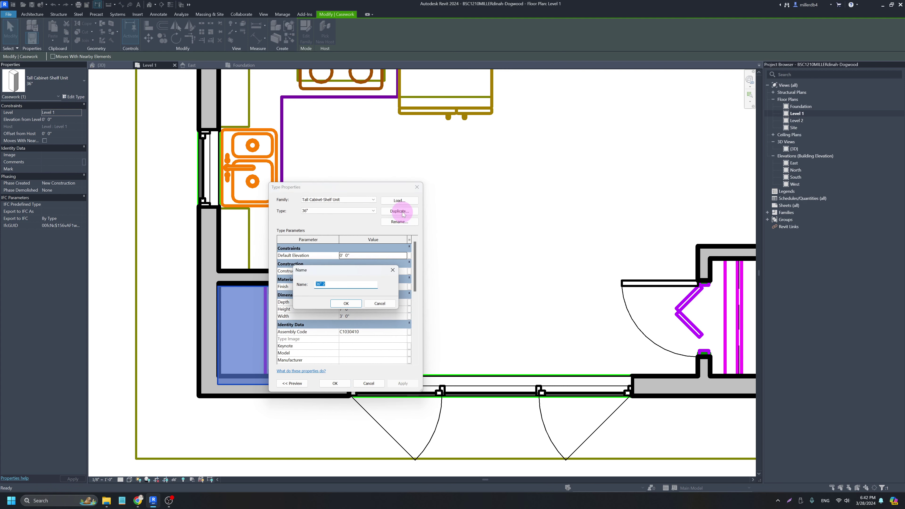
text(Pantry)
key(Return)
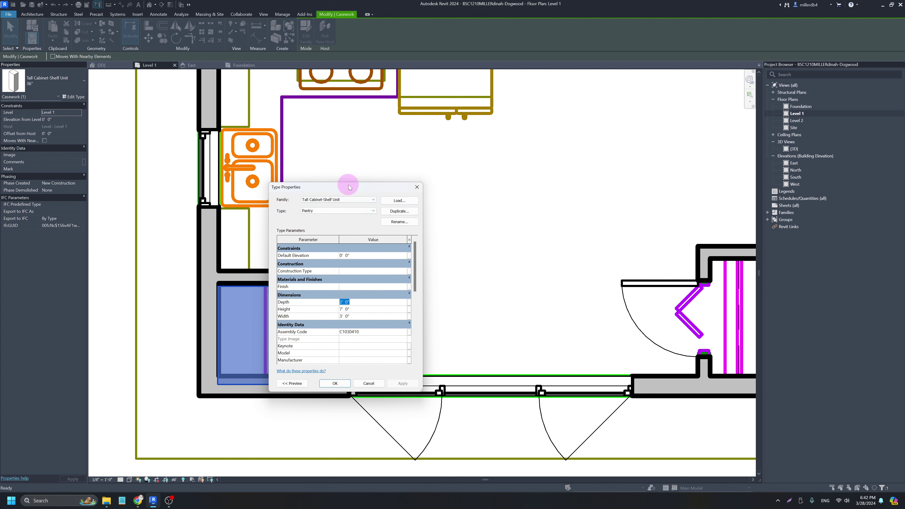
drag(348, 187, 438, 175)
text(1 6)
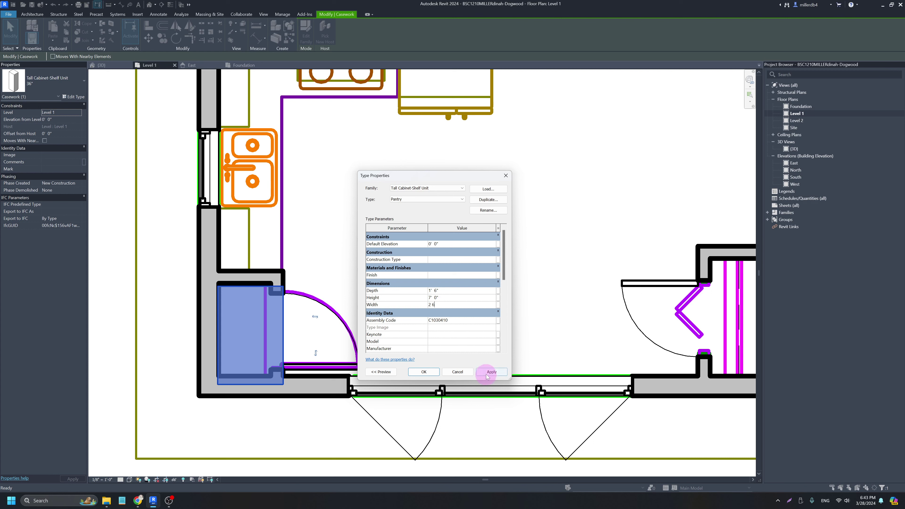
click(418, 371)
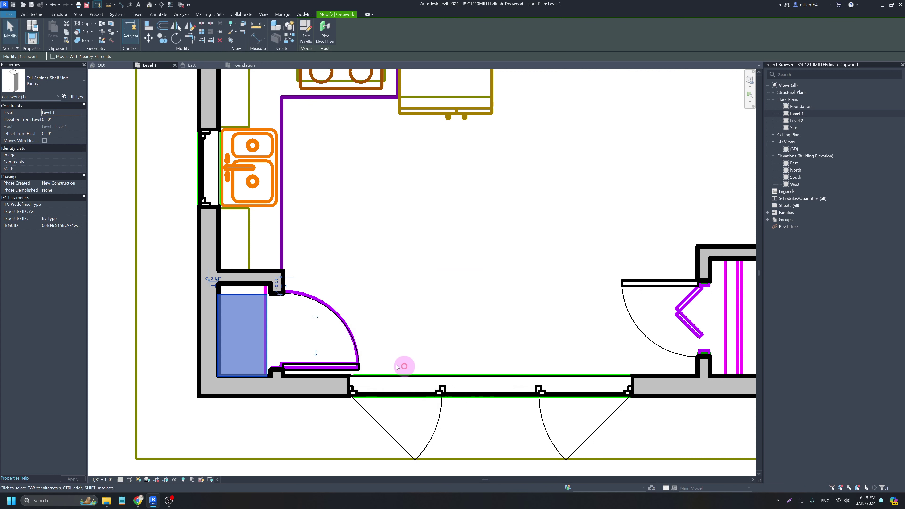
- Increase the Pantry type's width slightly so the cabinet spans the corner closet between its side walls
click(255, 337)
click(238, 304)
click(74, 97)
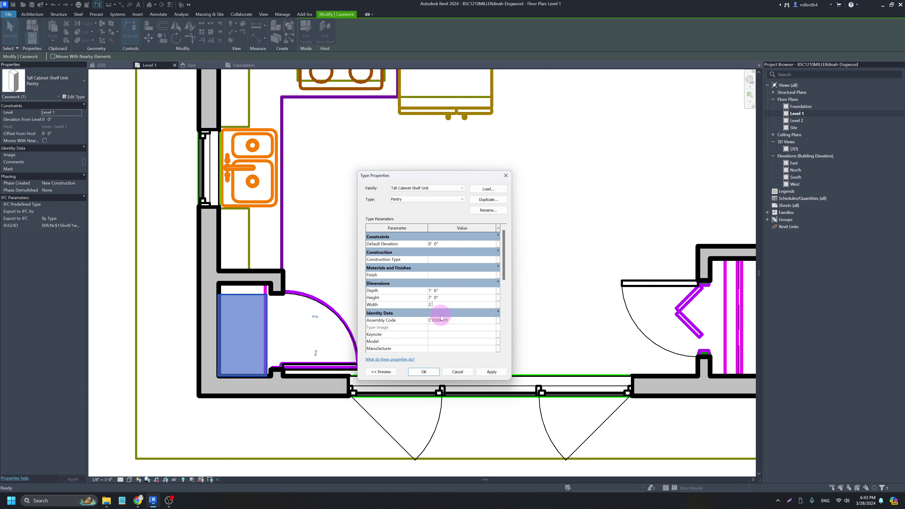
click(491, 371)
click(438, 372)
click(323, 342)
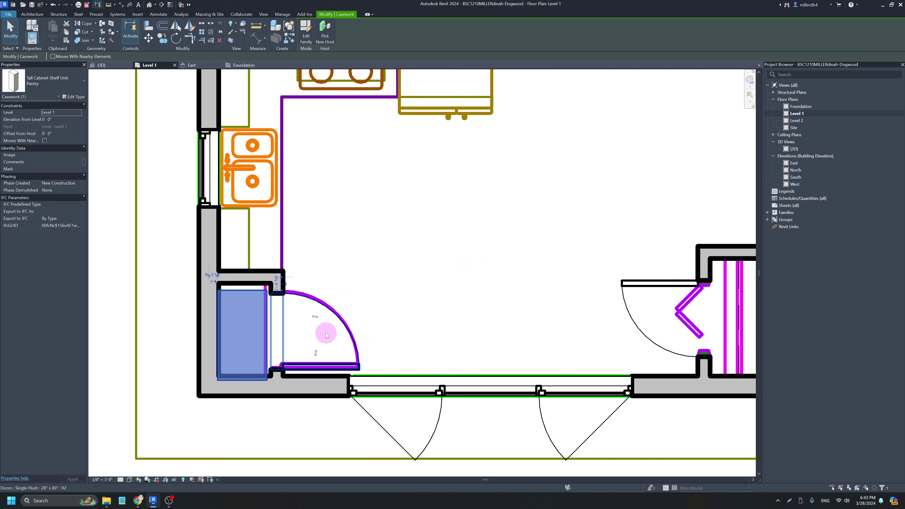
- Nudge the Pantry cabinet up between the closet's side walls and slightly right to clear the exterior wall
key(Up)
key(Up)
key(Up)
key(Up)
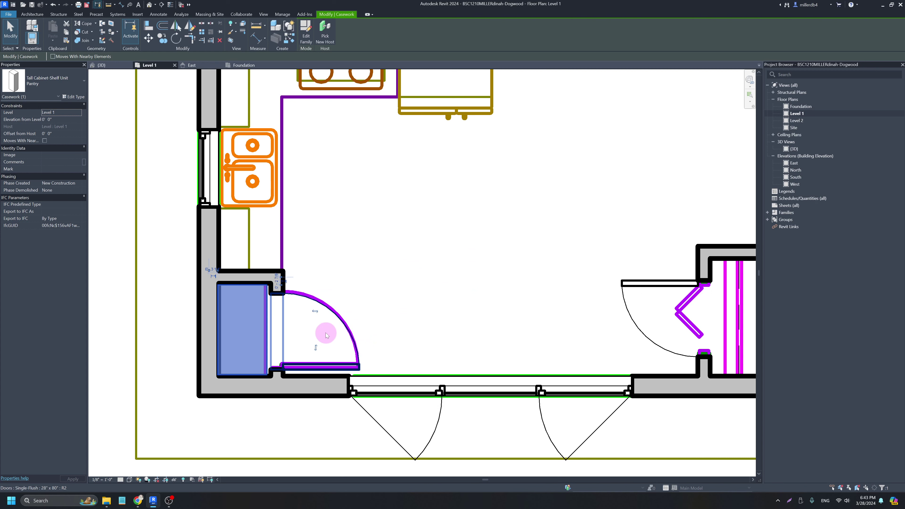
click(174, 343)
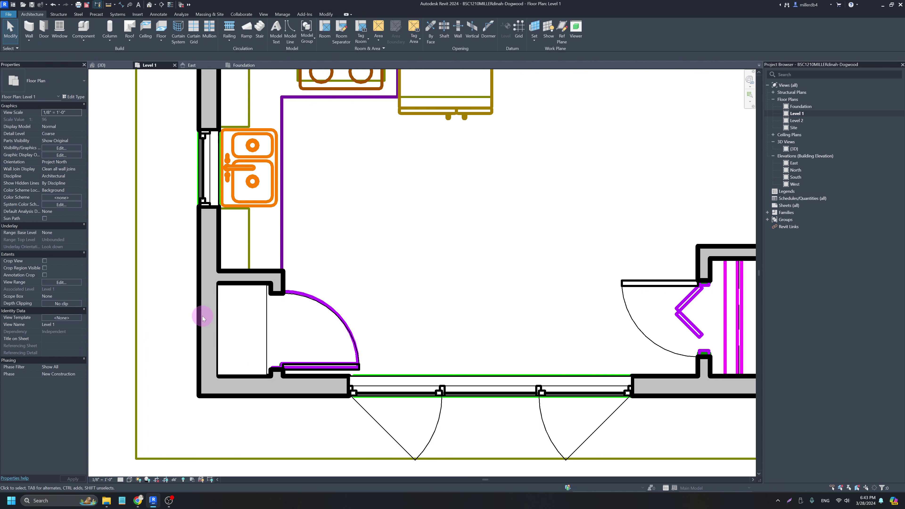
click(263, 337)
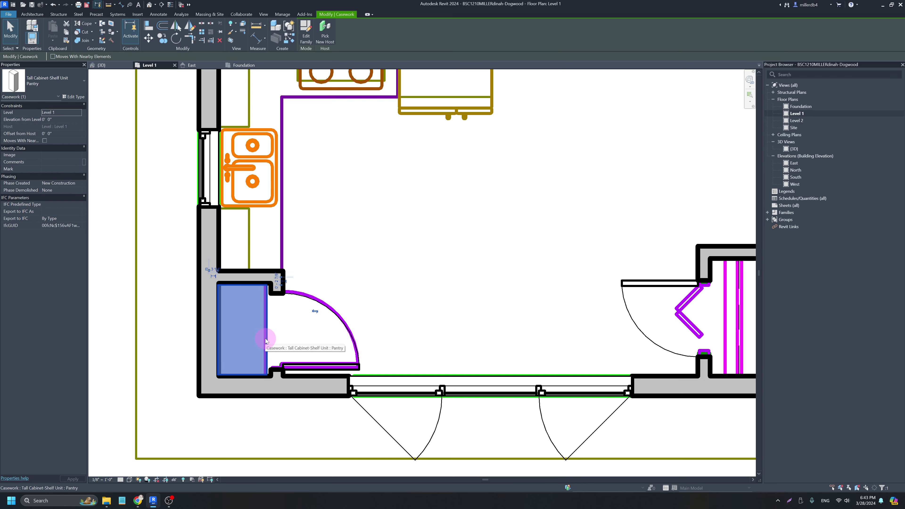
key(Right)
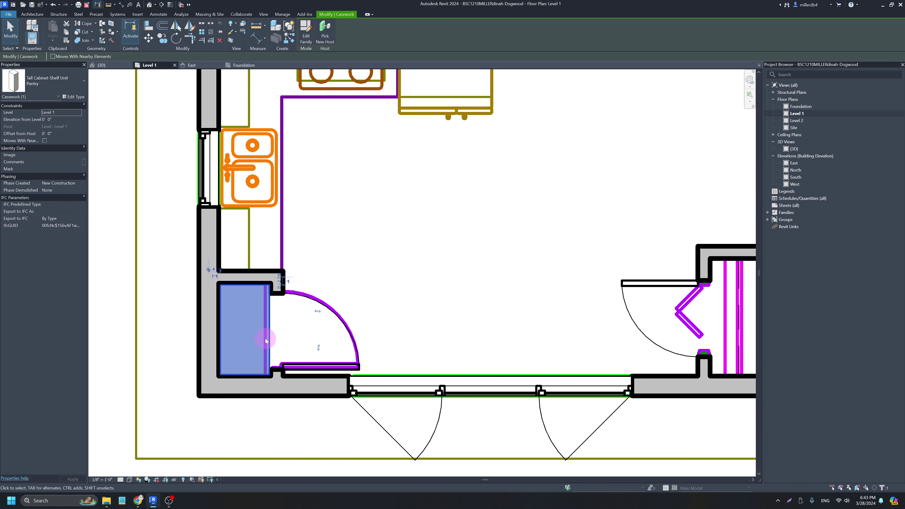
click(274, 440)
scroll(294, 301, down, 4)
scroll(317, 297, up, 2)
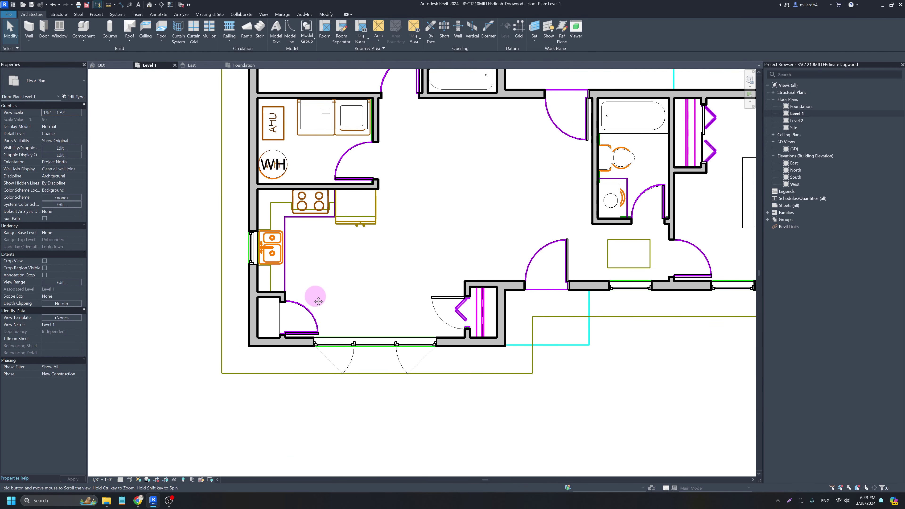
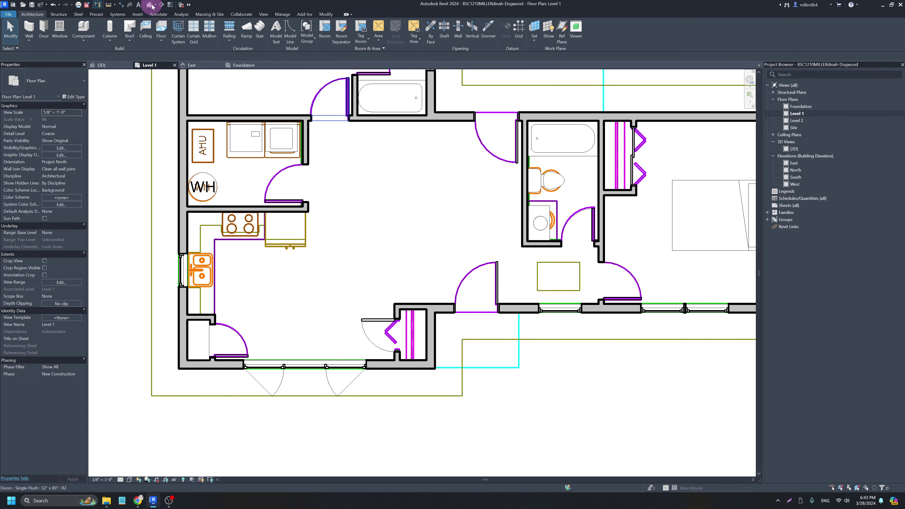
- Join the two perpendicular closet shelves in the corner bedroom's closet into one geometry in the 3D view
click(149, 4)
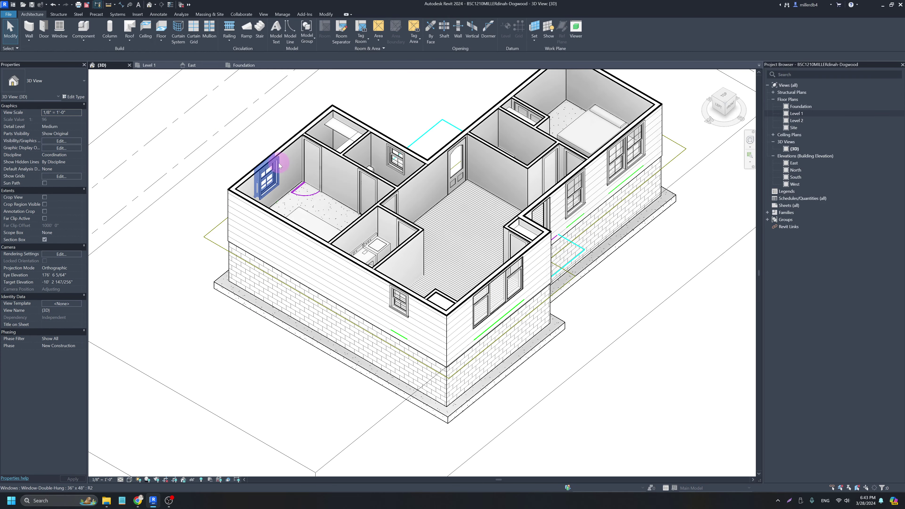
shift+middle_drag(281, 168, 379, 184)
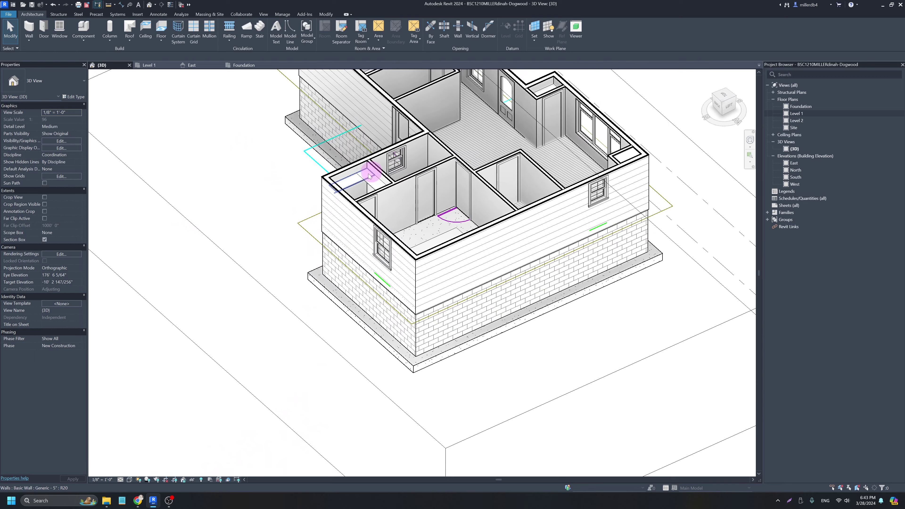
scroll(378, 184, up, 5)
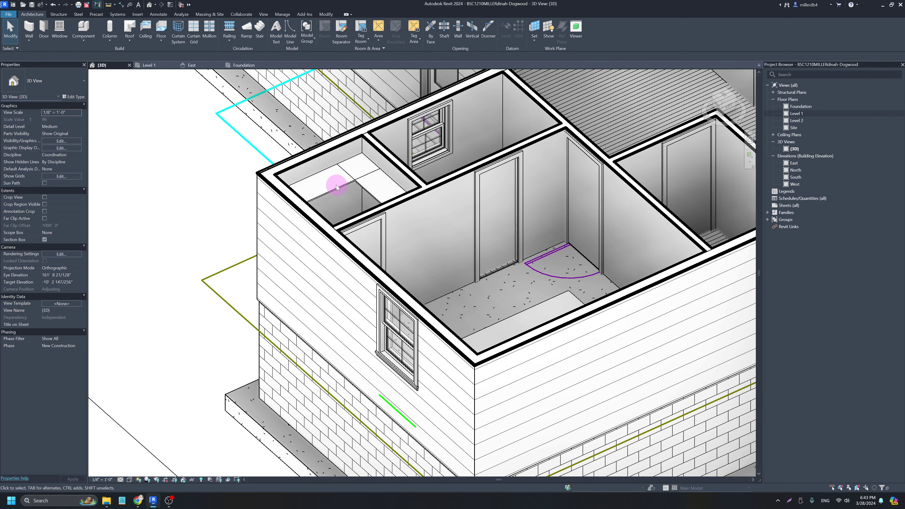
drag(339, 189, 395, 185)
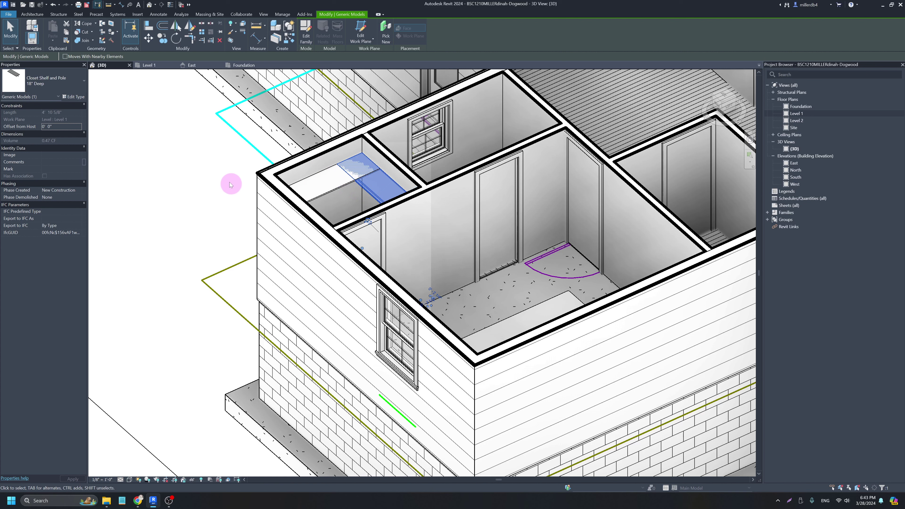
click(83, 40)
click(335, 185)
click(371, 186)
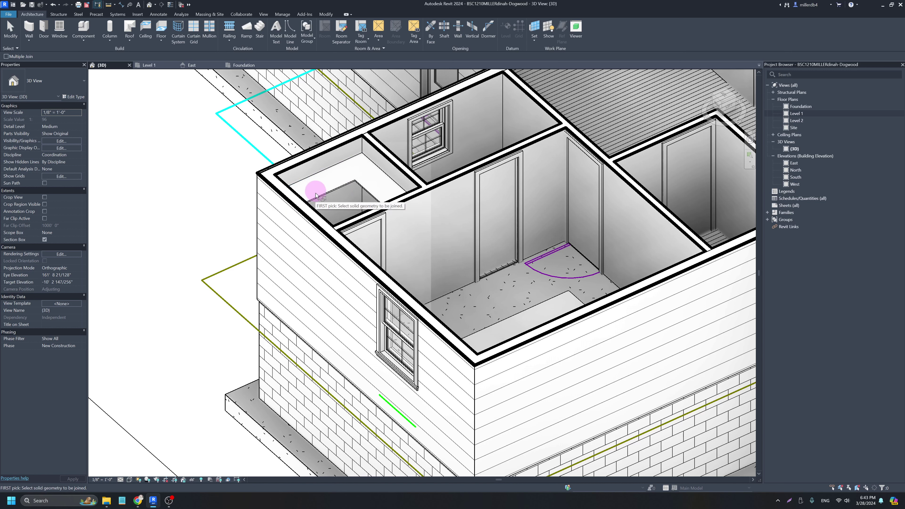
- Open the Level 1 plan and browse the Autodesk family library to the Base Cabinets folder under Casework
double_click(797, 114)
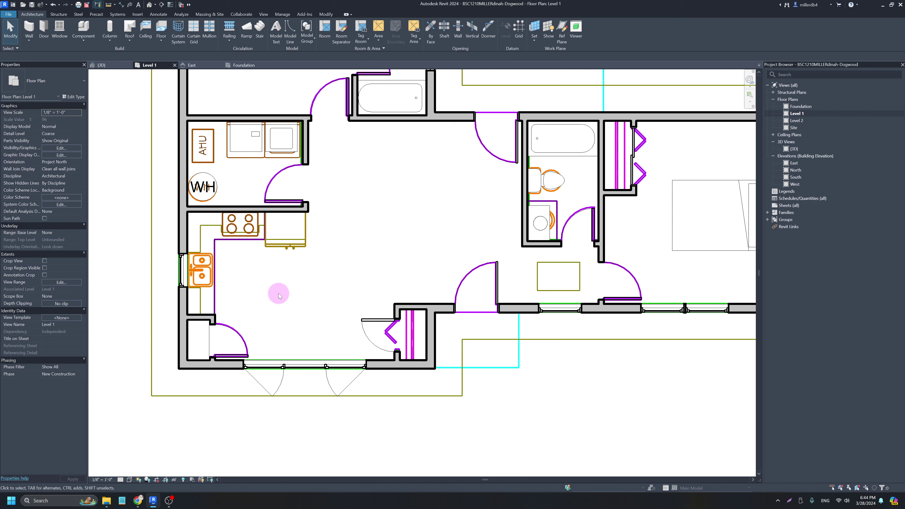
key(f)
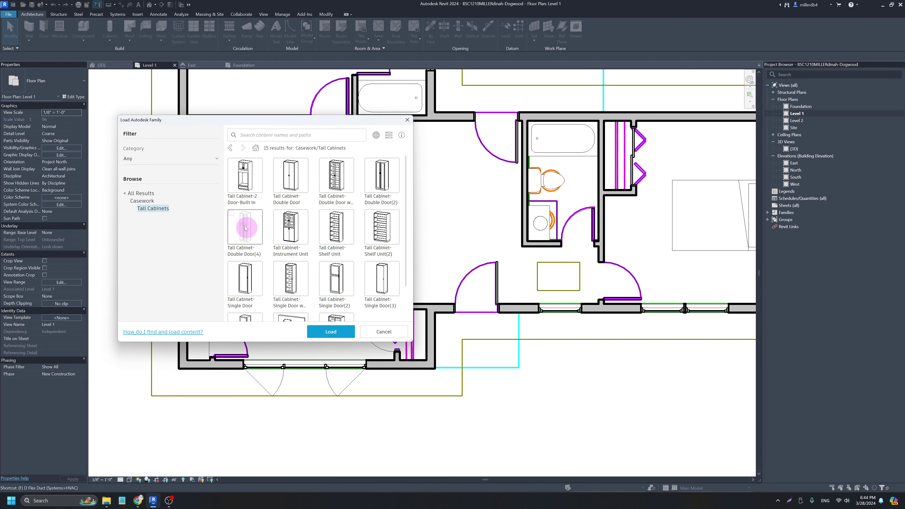
click(141, 201)
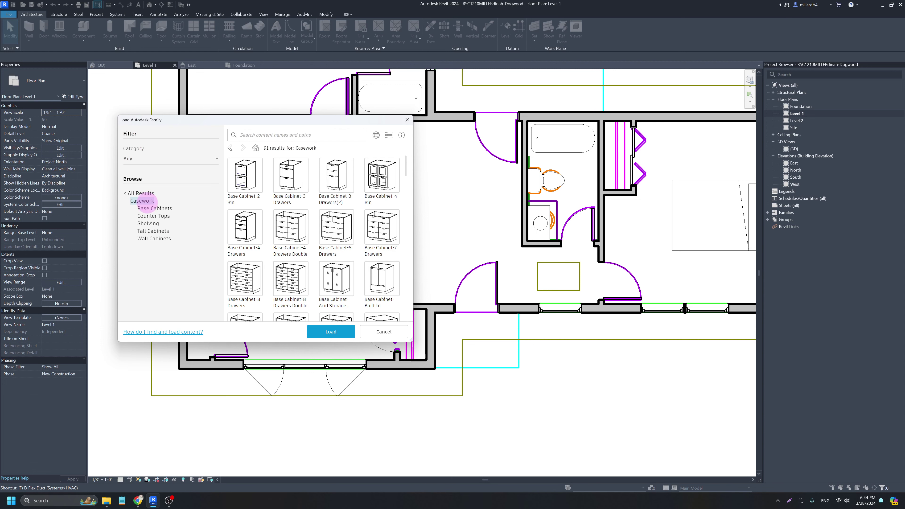
click(155, 208)
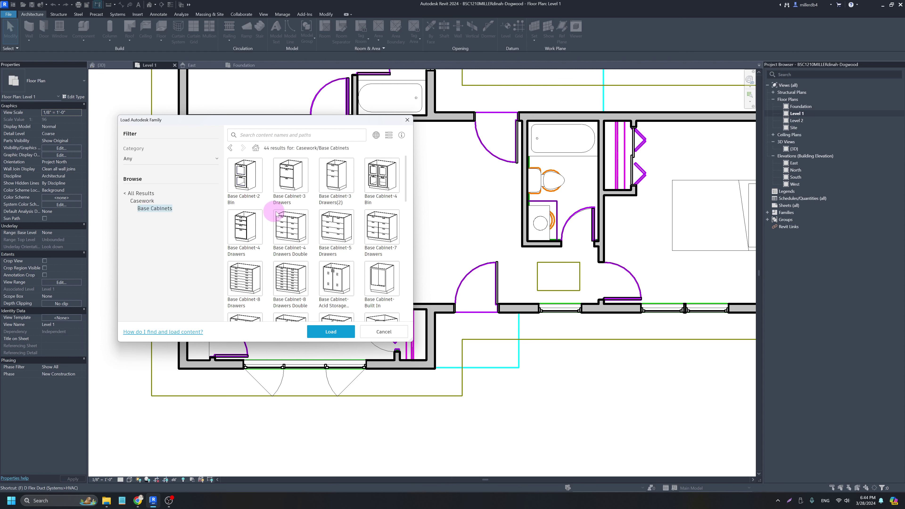
scroll(306, 206, down, 2)
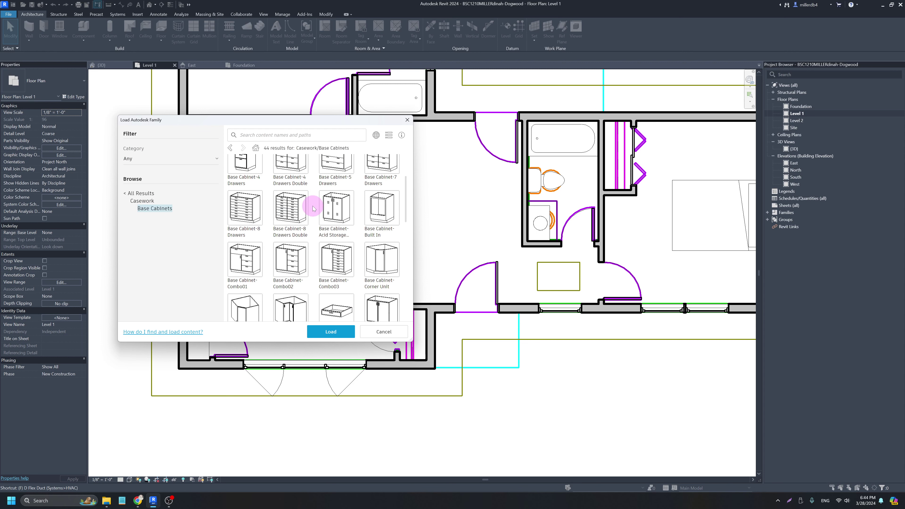
scroll(313, 228, down, 2)
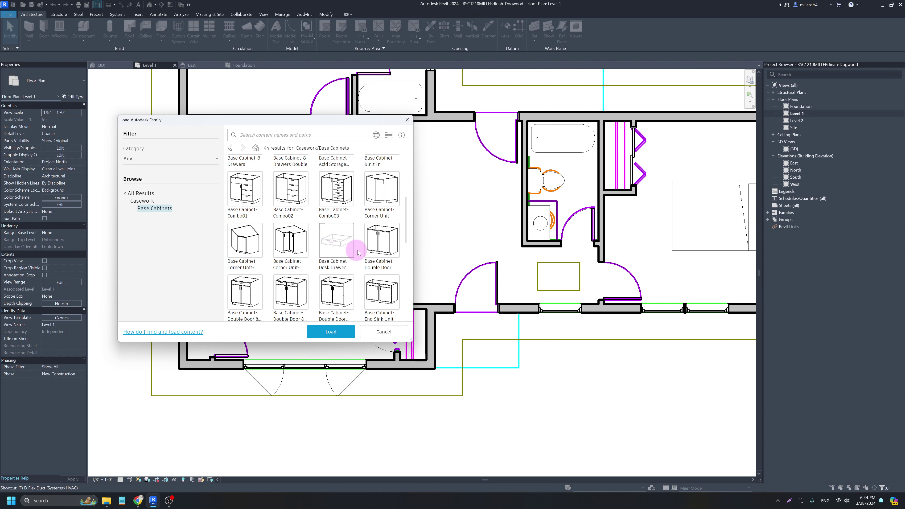
- Load the L-shaped Corner Unit, the End Sink Unit, two drawer variants of the Double Door and the Single Door & Drawer base cabinet families
click(280, 229)
scroll(307, 246, down, 1)
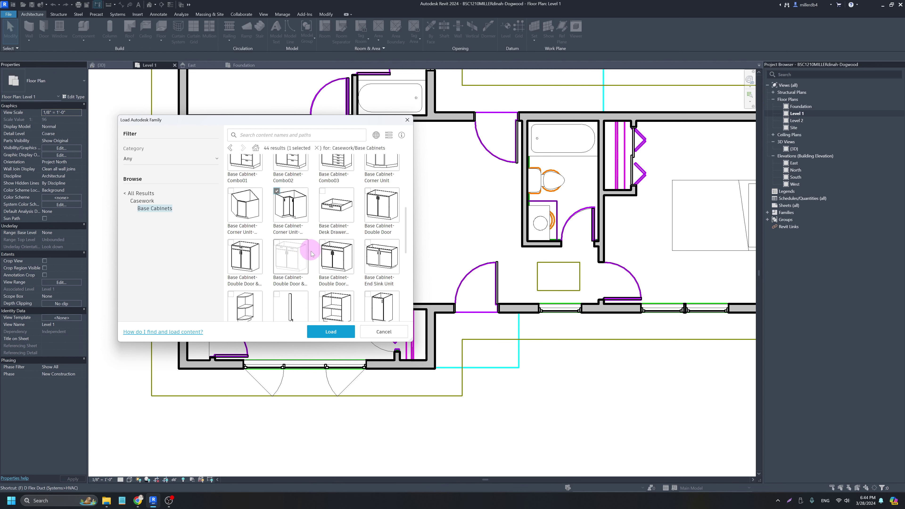
click(369, 242)
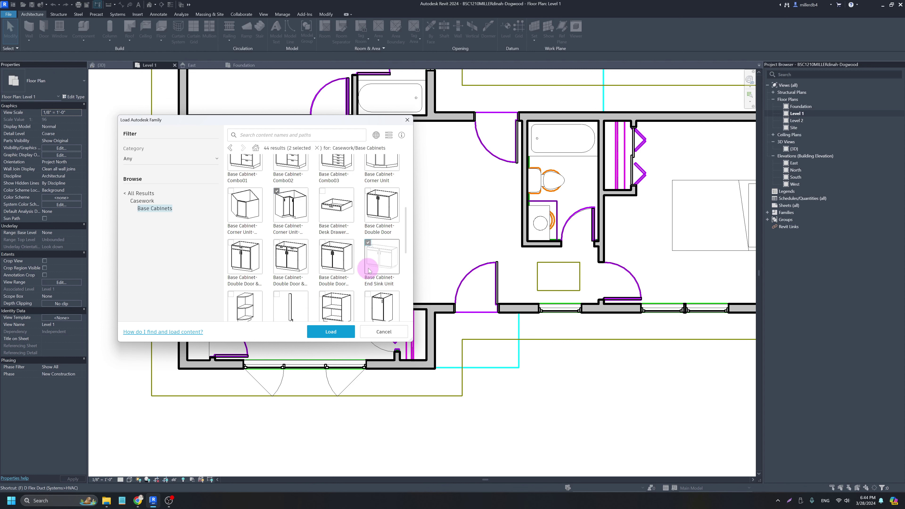
click(278, 245)
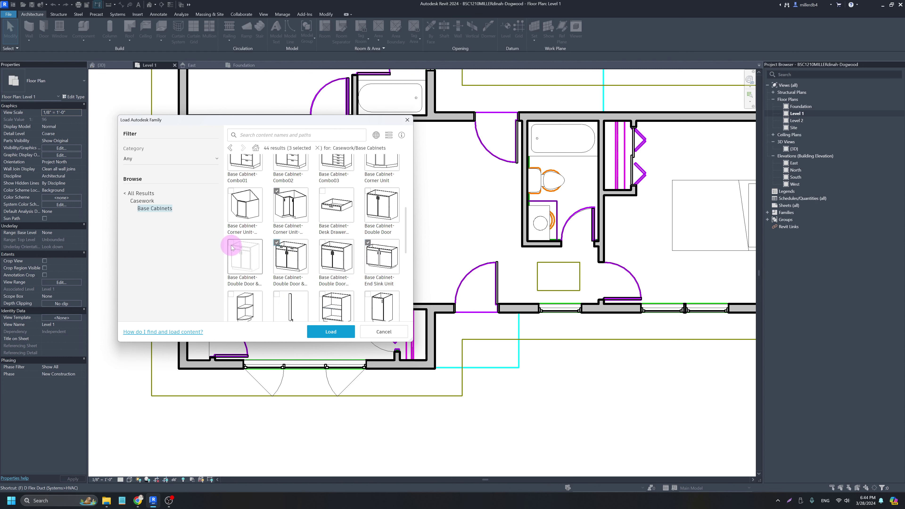
click(235, 245)
scroll(323, 302, down, 2)
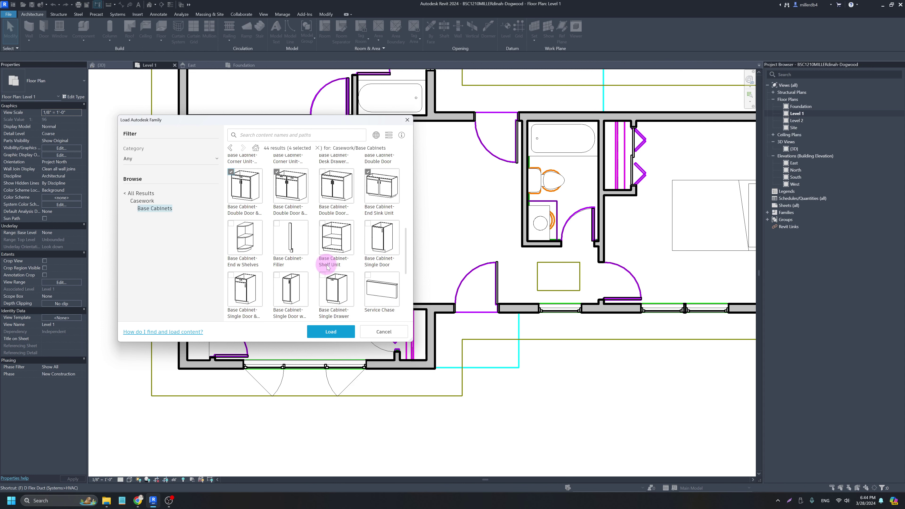
click(234, 278)
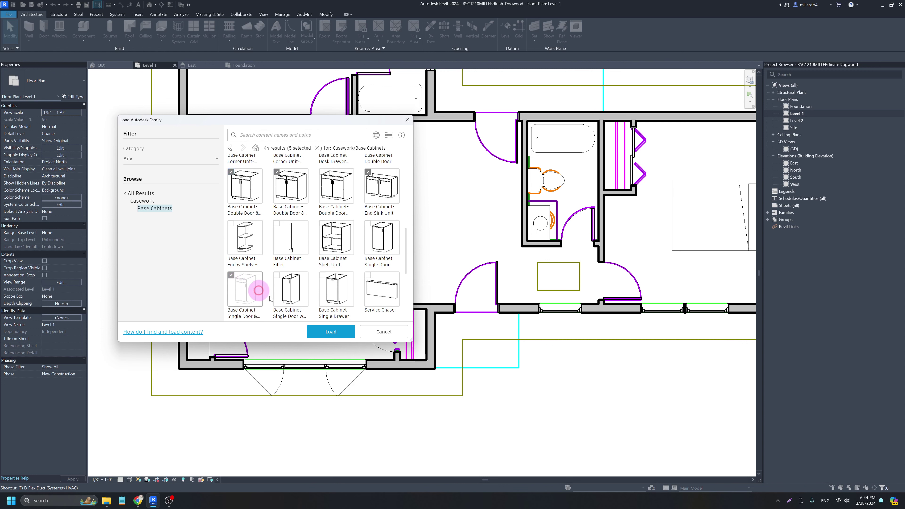
click(331, 332)
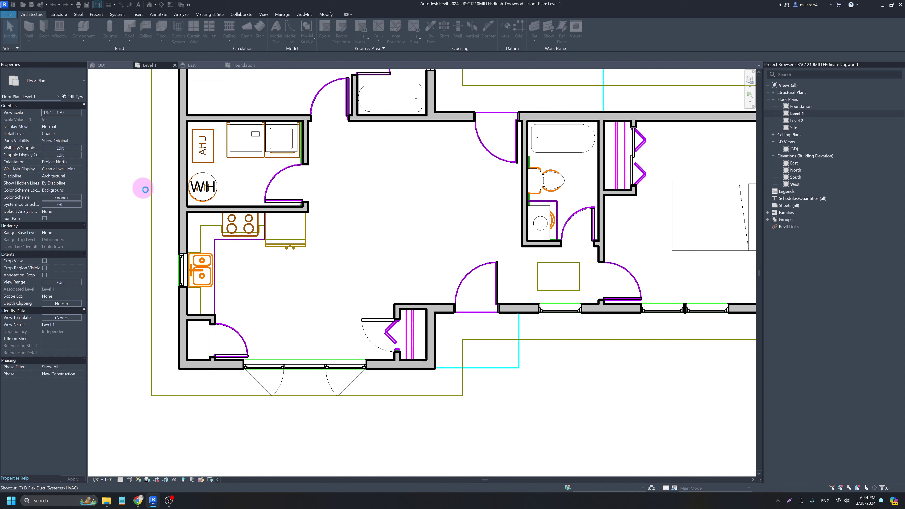
- Place a 24" Base Cabinet-Single Door & Drawer between the kitchen sink and the pantry closet wall
key(c)
key(m)
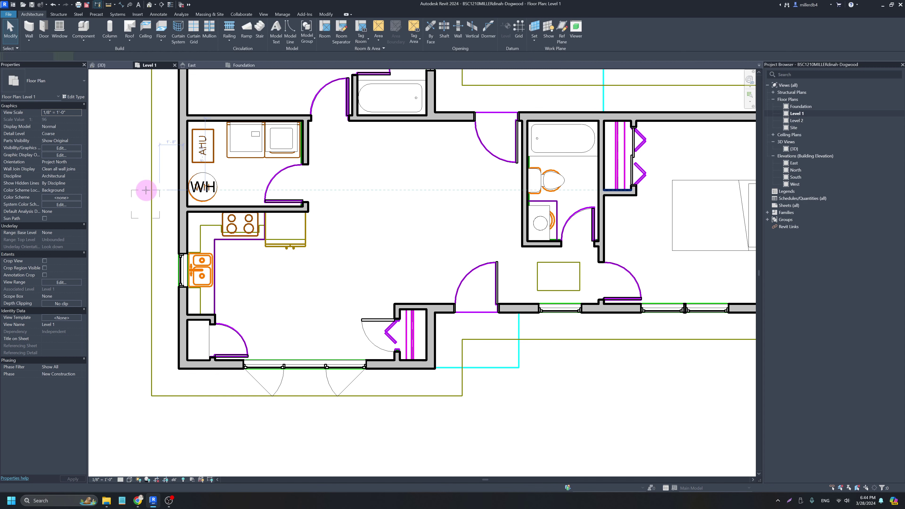
scroll(224, 253, up, 3)
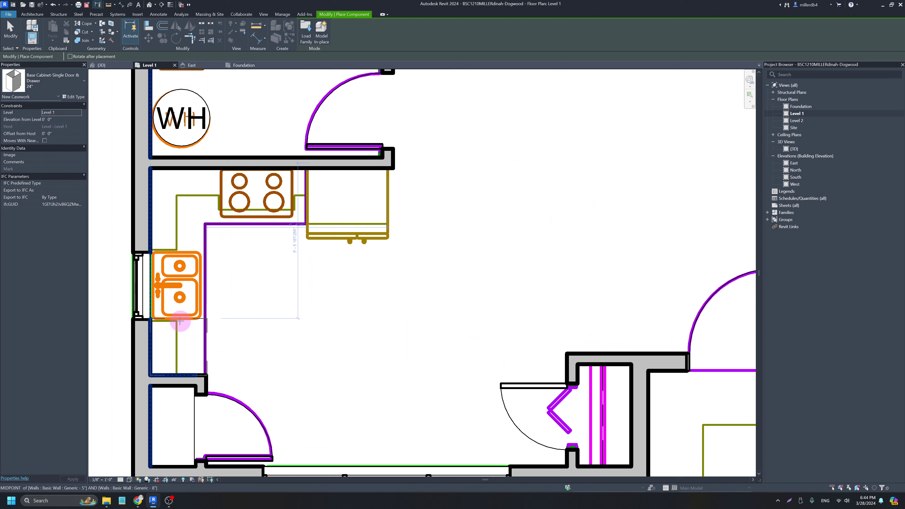
click(204, 320)
key(Escape)
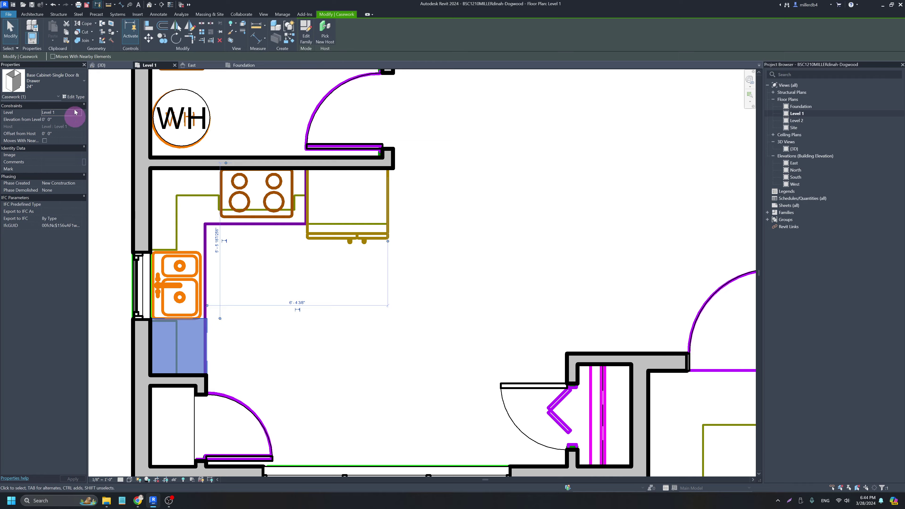
- Check the base cabinet's orientation in 3D, and rotate it a quarter turn about its centre in the Level 1 plan
click(149, 5)
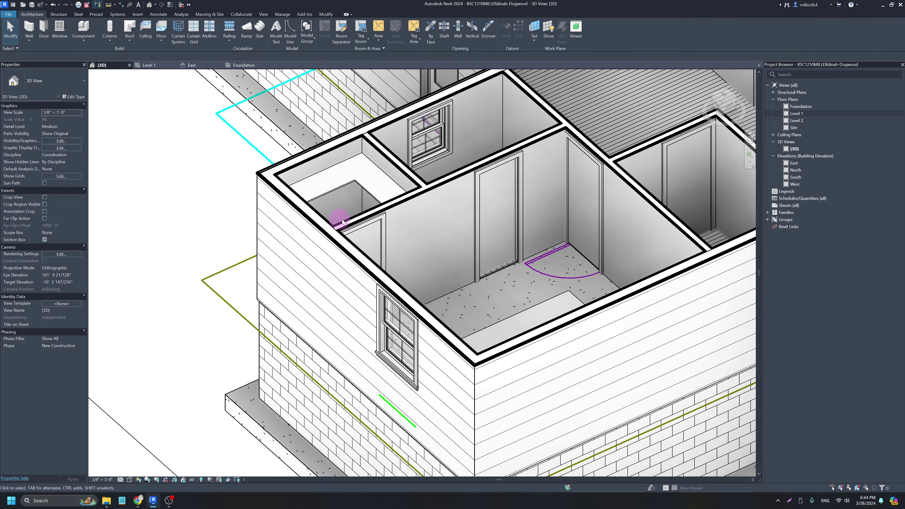
scroll(334, 218, down, 5)
shift+middle_drag(401, 204, 348, 142)
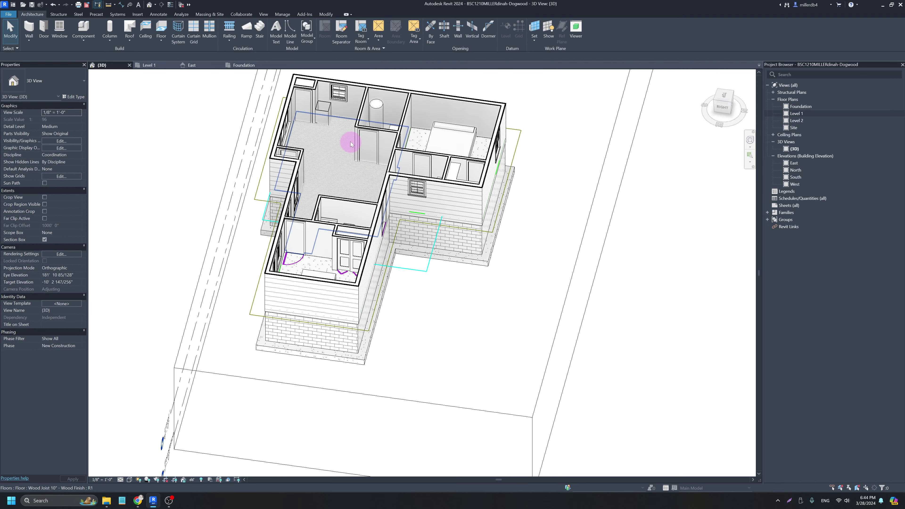
scroll(332, 117, up, 5)
click(313, 97)
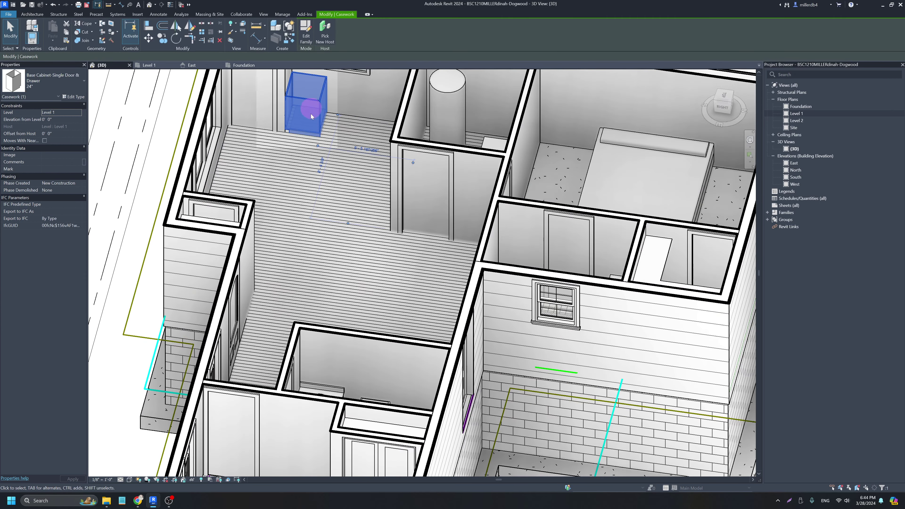
click(799, 116)
click(798, 114)
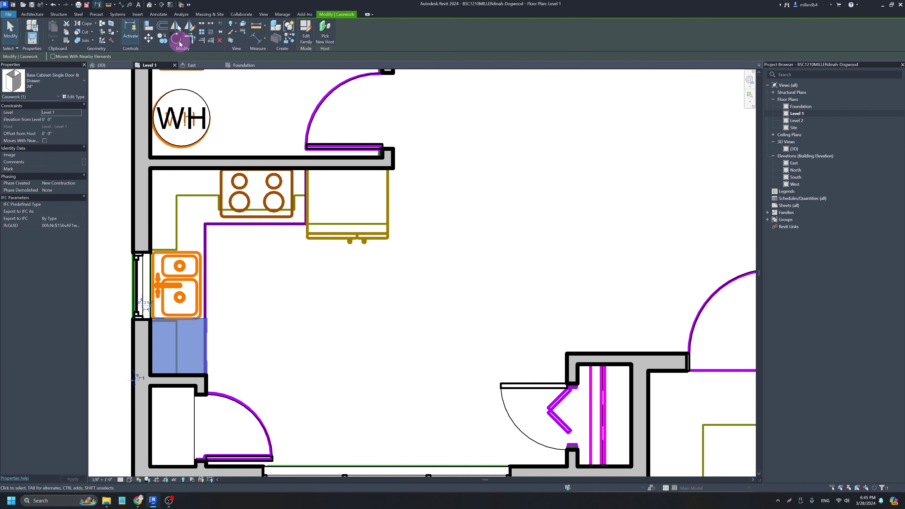
click(177, 38)
click(362, 351)
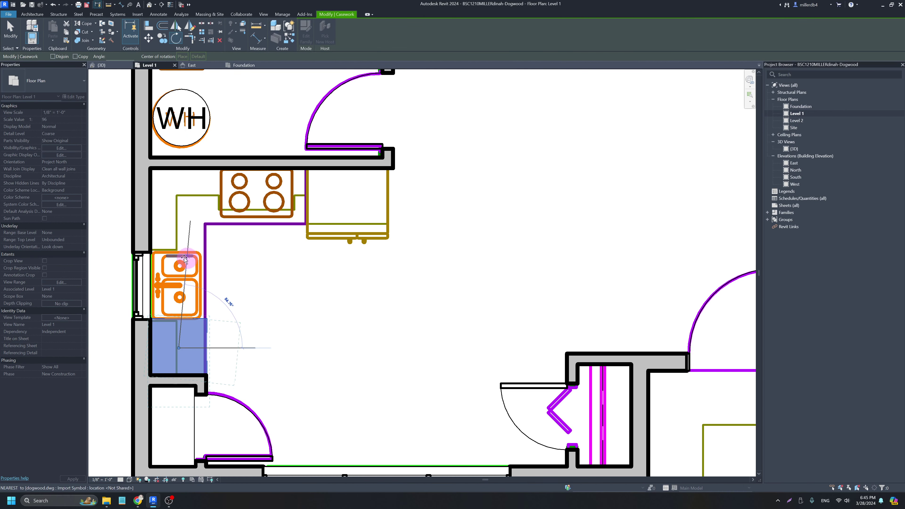
click(183, 219)
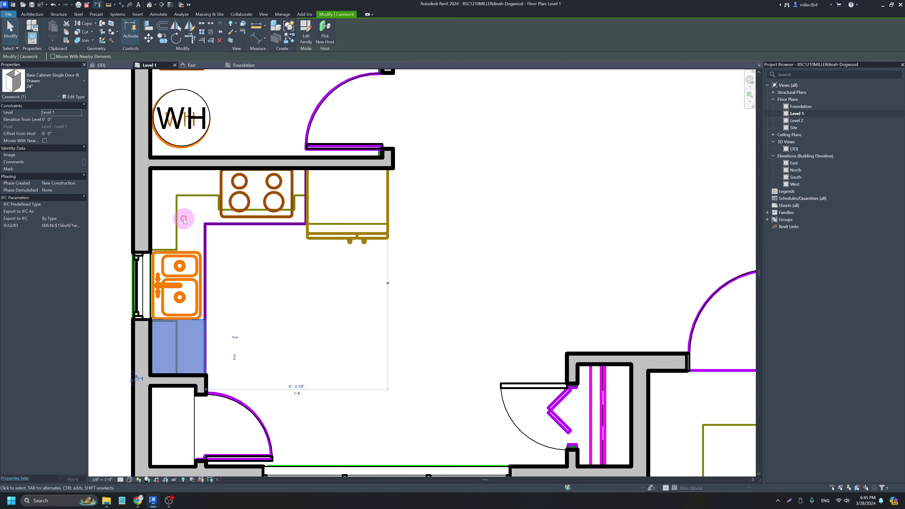
- Check the rotated base cabinet in 3D and delete it from the Level 1 plan
click(148, 4)
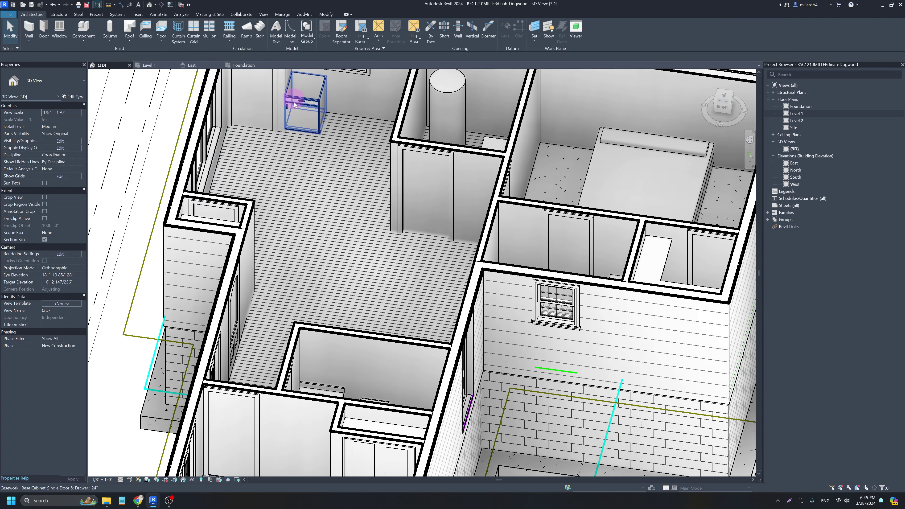
double_click(795, 113)
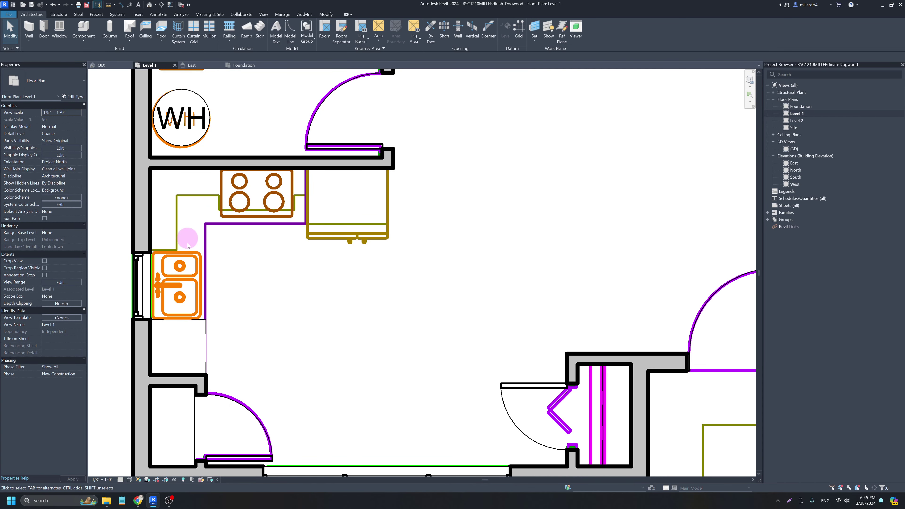
click(202, 327)
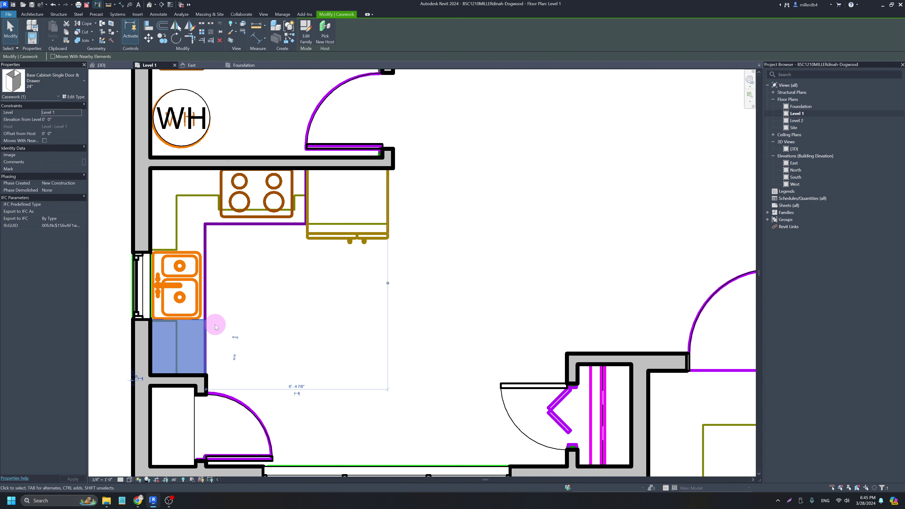
click(262, 292)
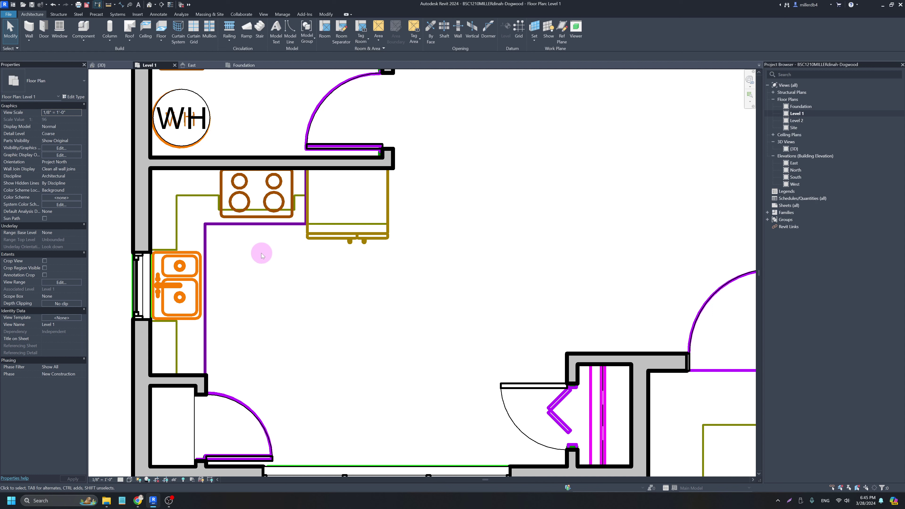
- Start an in-place model in the Generic Models category and name it Kitchen Cabinets
click(84, 42)
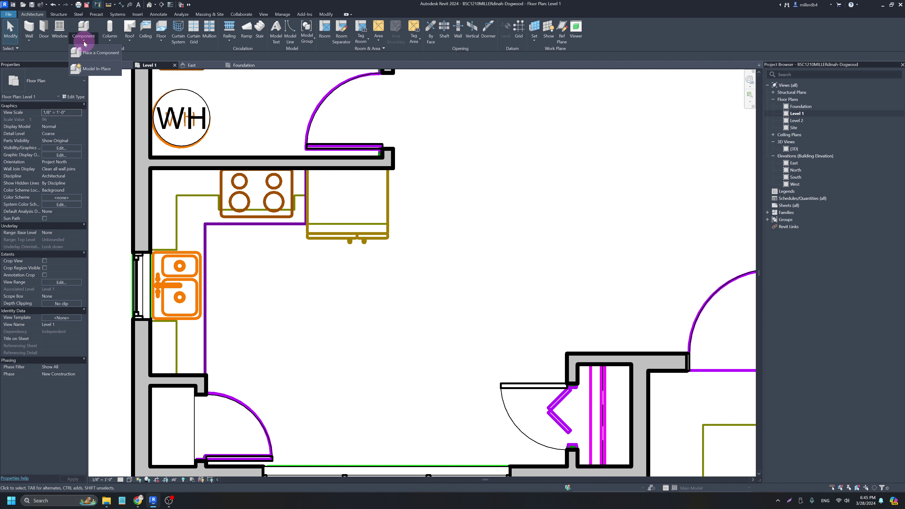
click(97, 71)
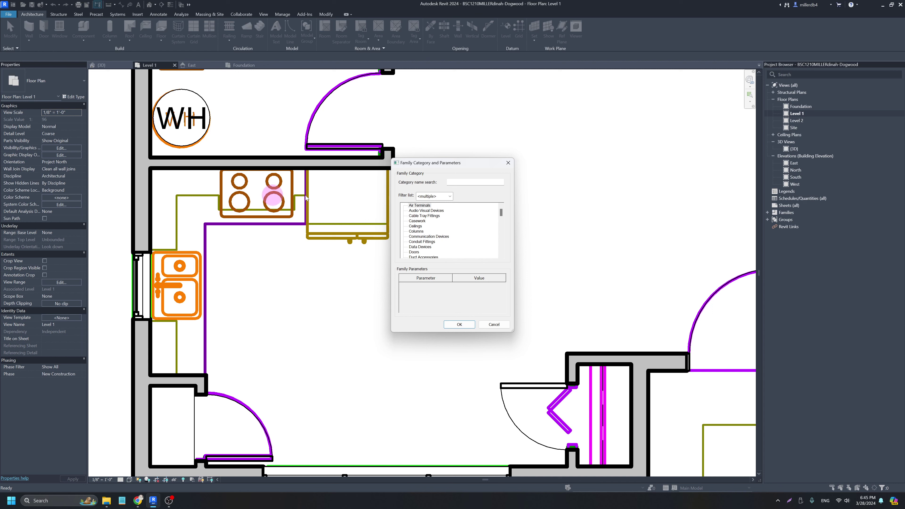
scroll(421, 235, down, 5)
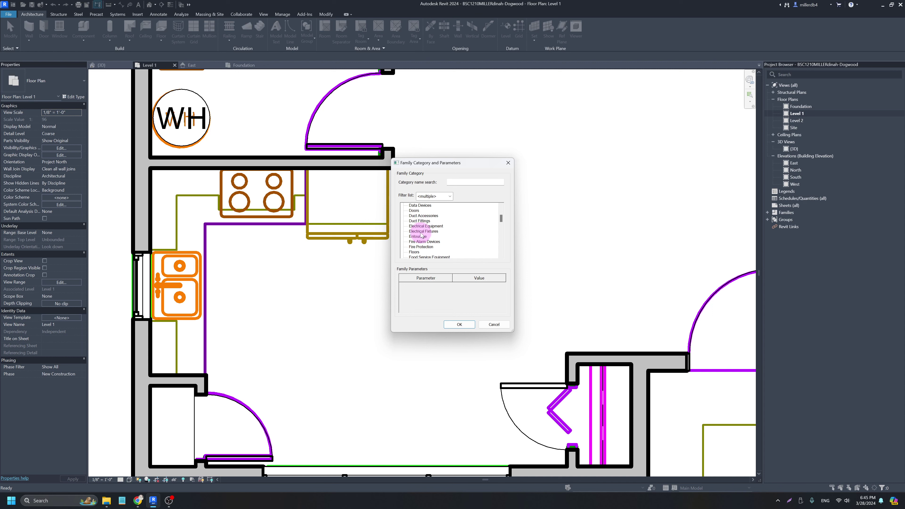
click(419, 231)
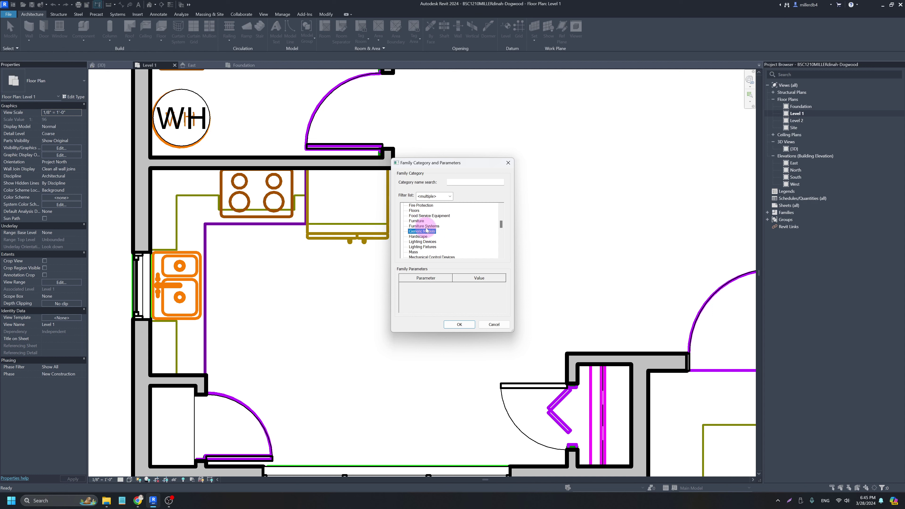
click(458, 324)
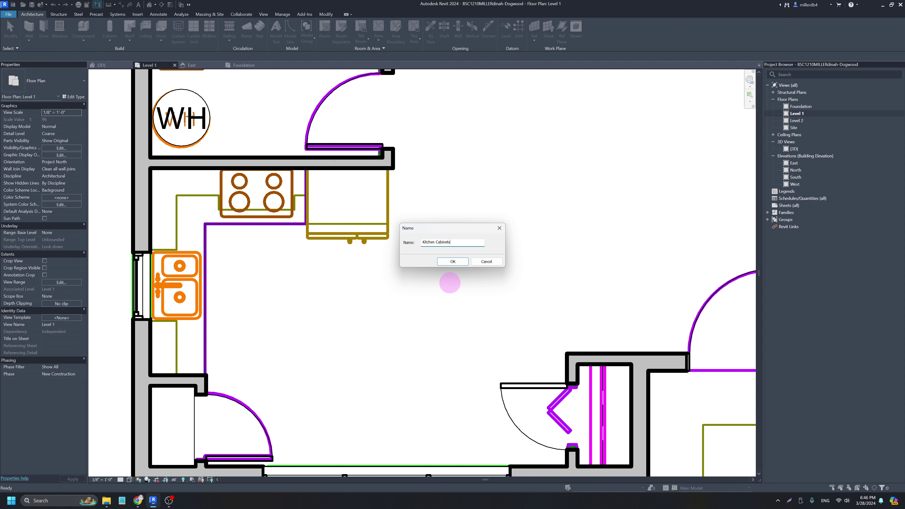
key(Return)
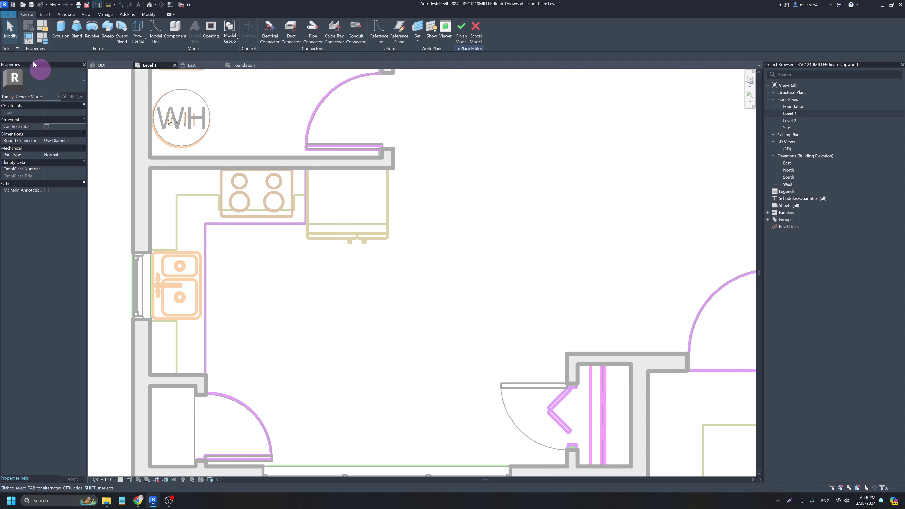
- Start an extrusion and sketch a closed L-shaped profile along the sink wall, around the corner and up to the stove's near side
click(61, 28)
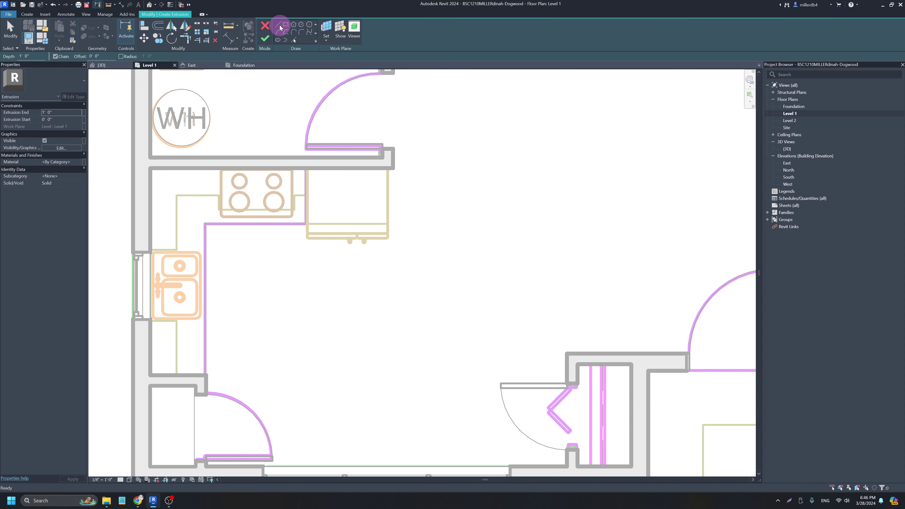
click(149, 375)
click(206, 375)
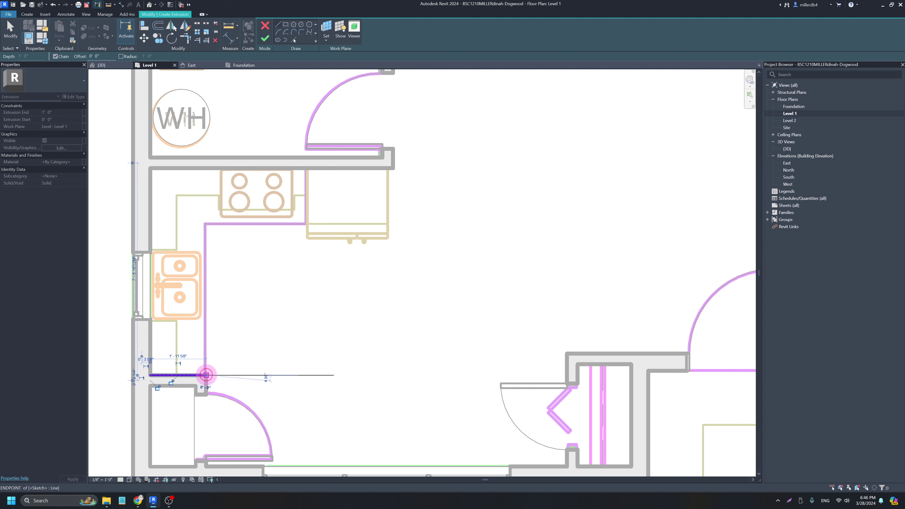
click(206, 224)
click(220, 224)
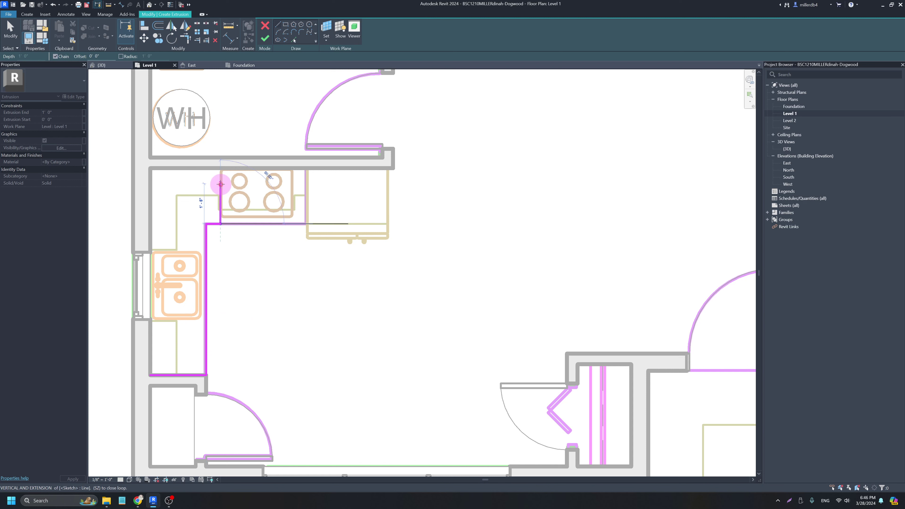
click(220, 168)
click(149, 168)
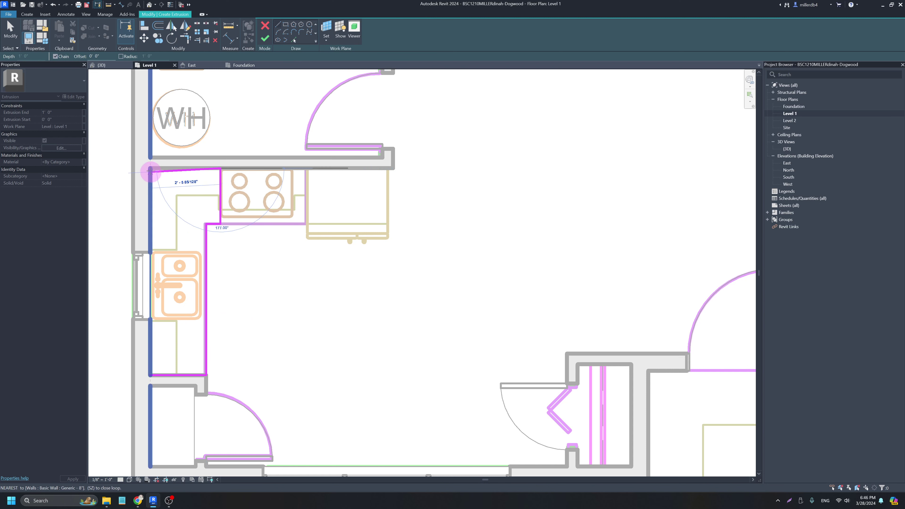
click(150, 375)
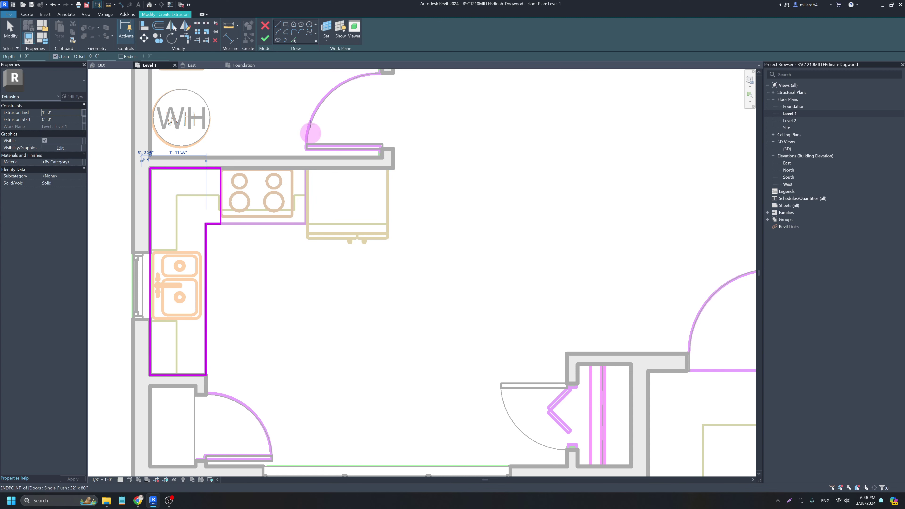
- Activate the Rectangle tool for the extrusion sketch
click(288, 25)
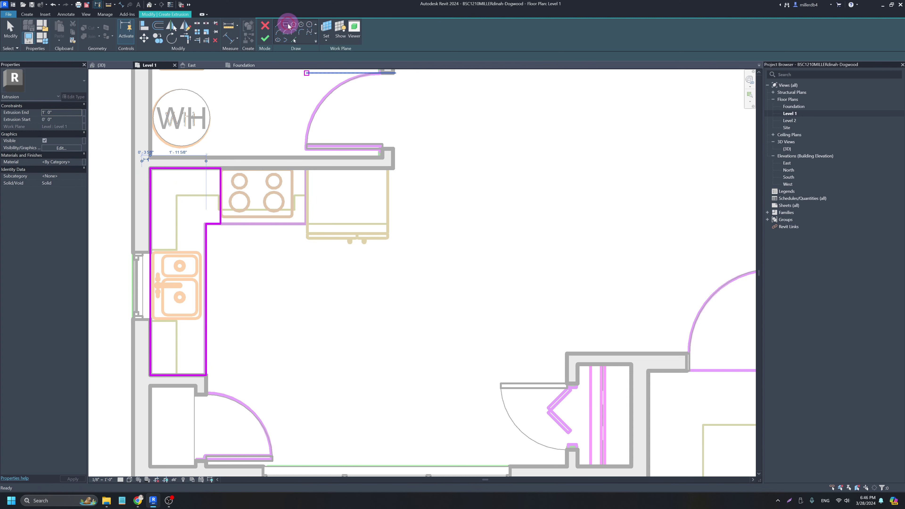
- Sketch a narrow cabinet rectangle between the stove and refrigerator and finish the cabinet extrusion with its end at 2' 10"
click(307, 167)
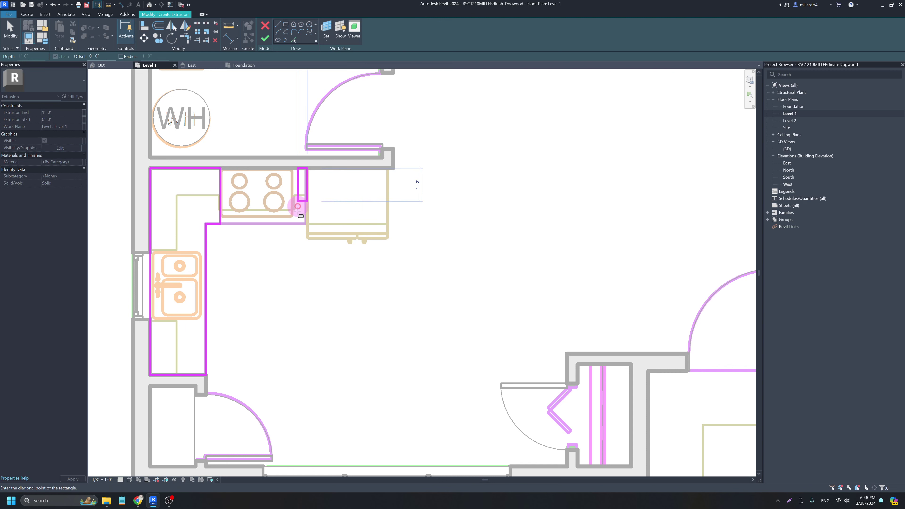
click(293, 224)
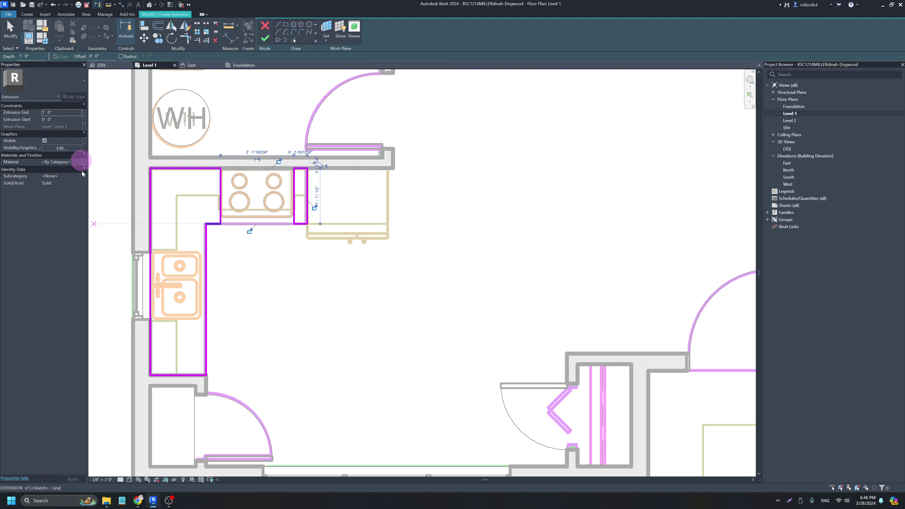
click(61, 112)
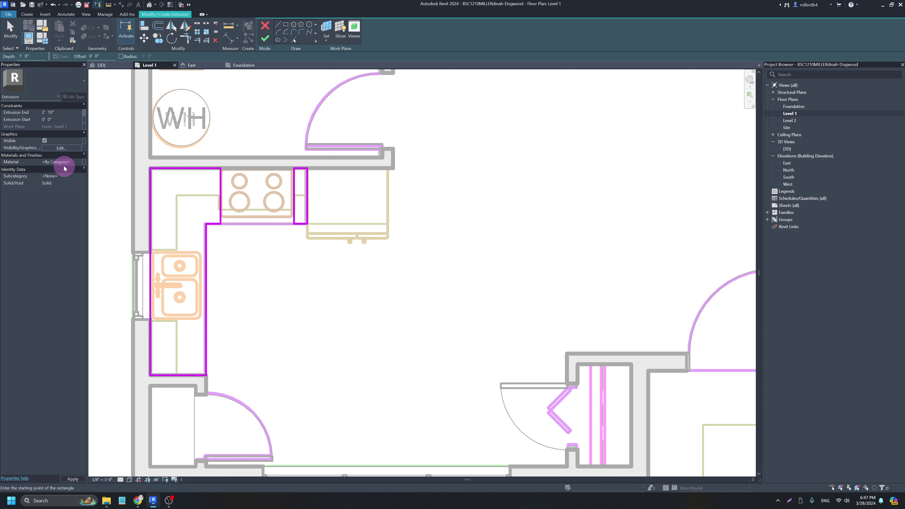
click(57, 162)
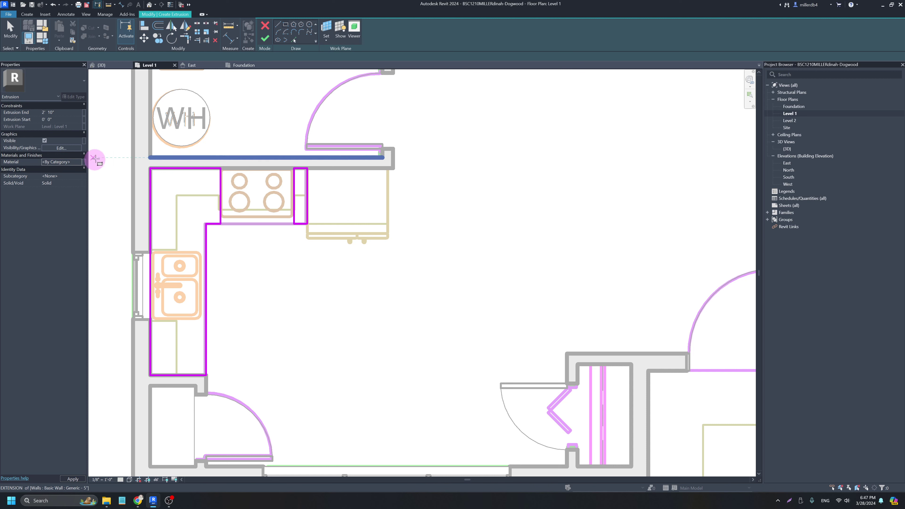
click(265, 39)
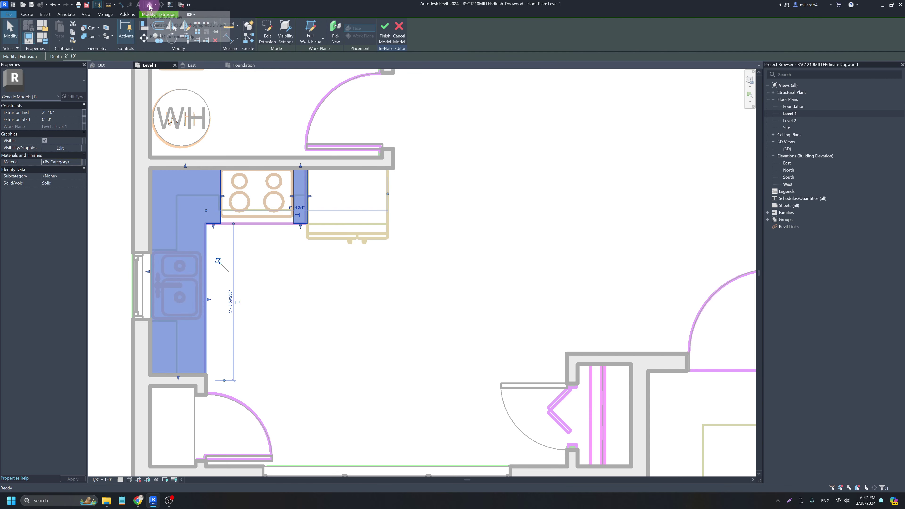
- Show the kitchen cabinets in the 3D view and finish the in-place model
click(150, 5)
shift+middle_drag(294, 225, 400, 198)
scroll(214, 283, up, 3)
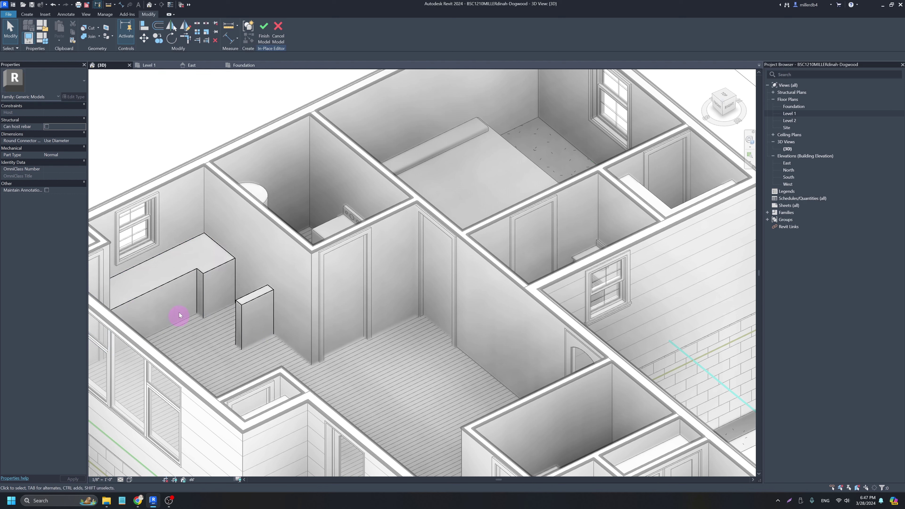
click(262, 34)
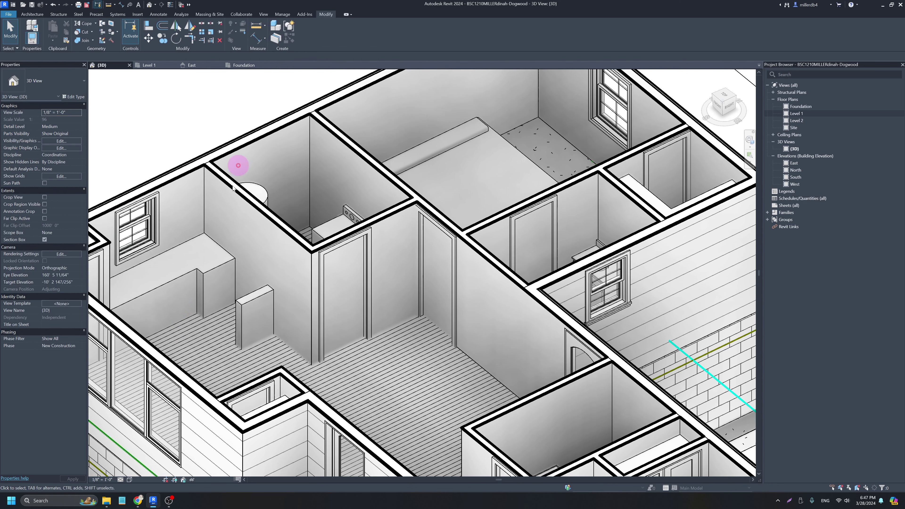
- Stretch the L-shaped cabinet's faces beside the stove opening with its shape handles in the 3D view
click(208, 265)
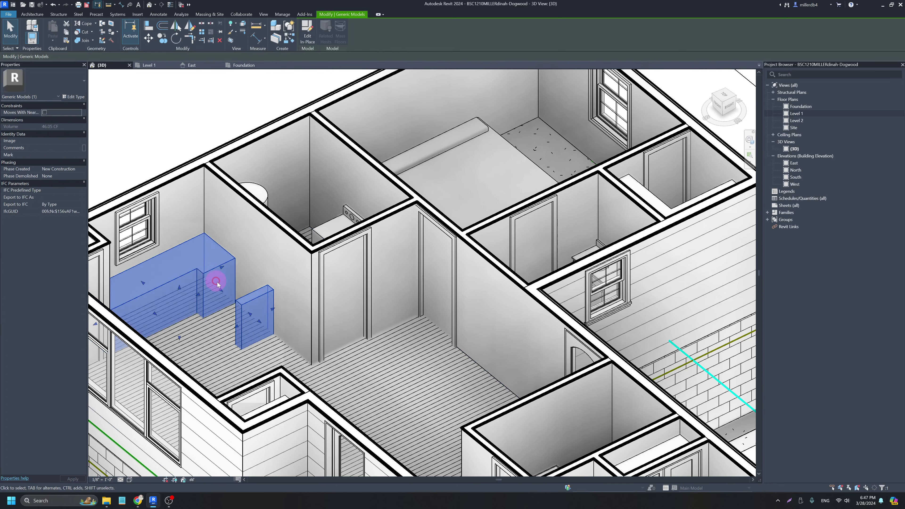
mouse_move(222, 292)
mouse_down()
mouse_move(229, 301)
mouse_move(222, 292)
mouse_up()
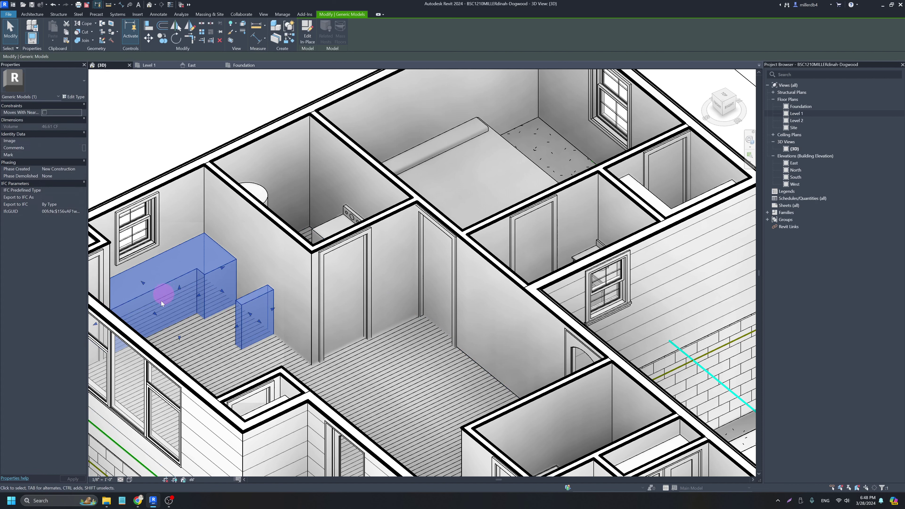
drag(155, 315, 203, 294)
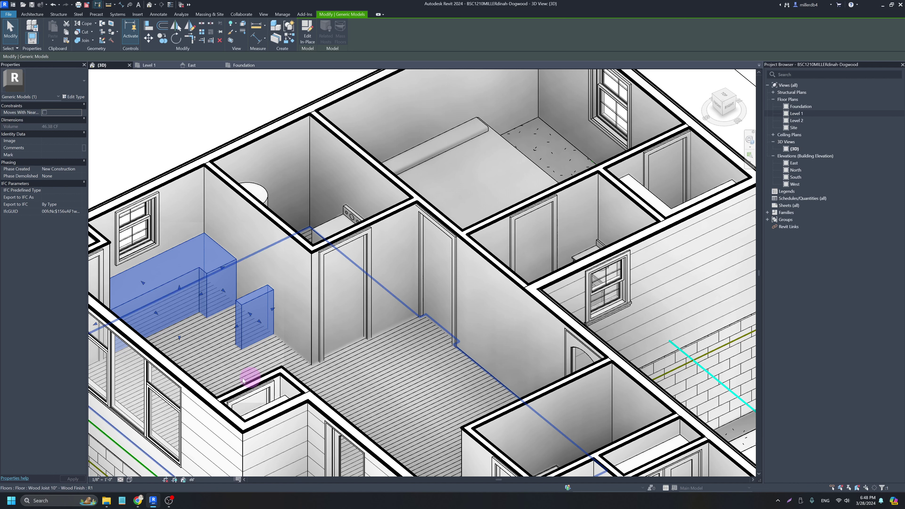
click(172, 156)
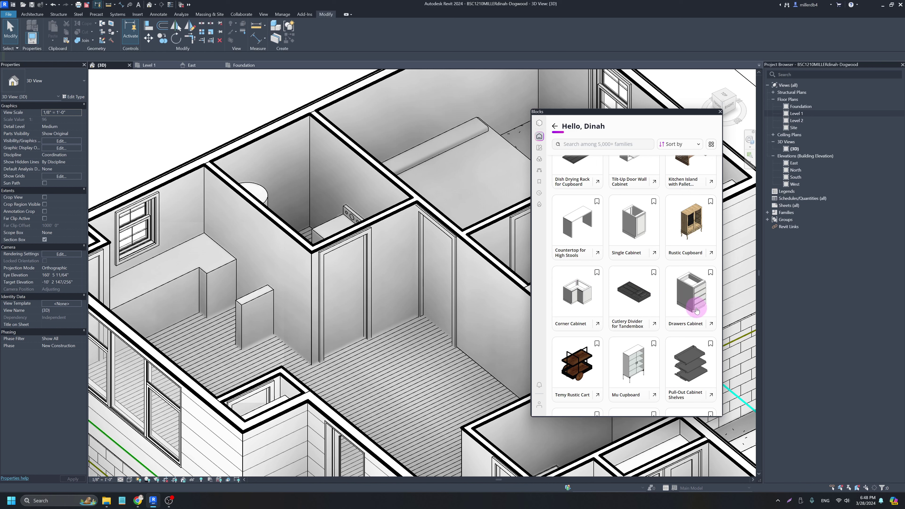
- Browse the cabinet and countertop families in the Blocks library and close it
scroll(696, 294, down, 3)
scroll(697, 292, down, 2)
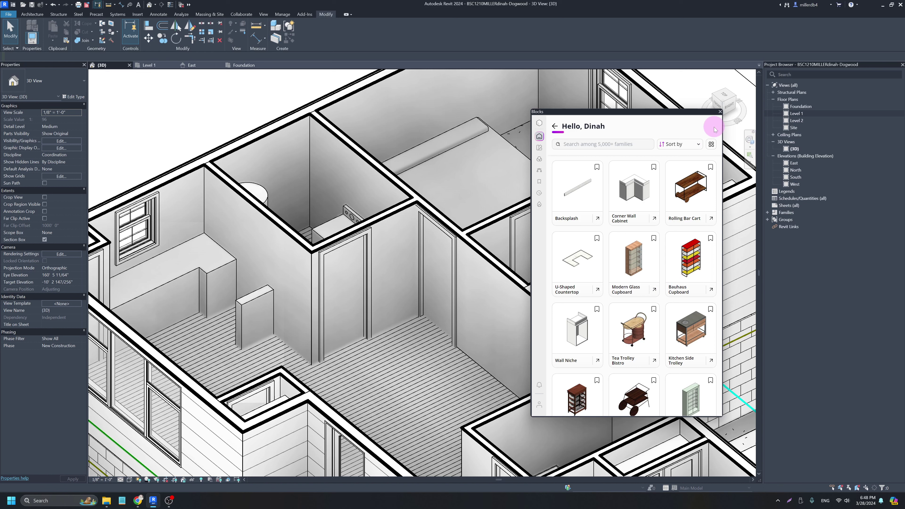
click(720, 112)
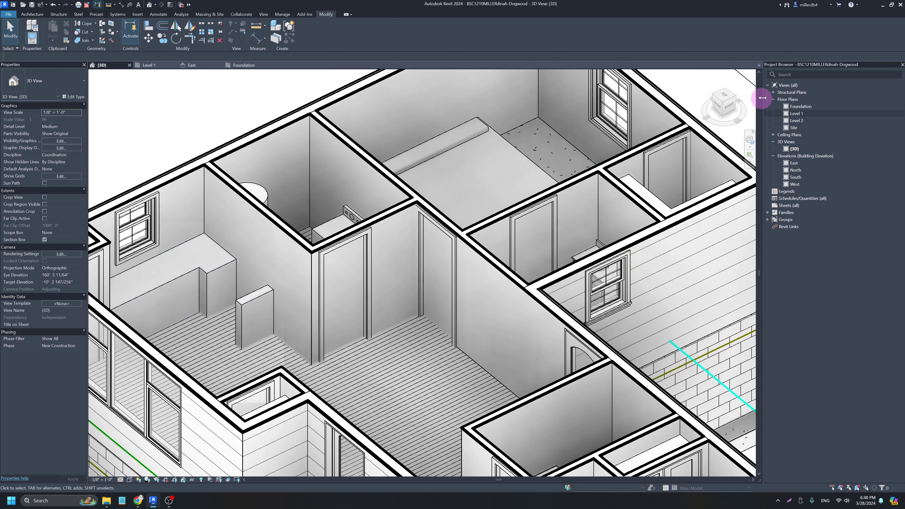
- In the Level 1 floor plan, stretch the L-shaped cabinet's front edges so its short leg lines up with the narrow cabinet
double_click(796, 115)
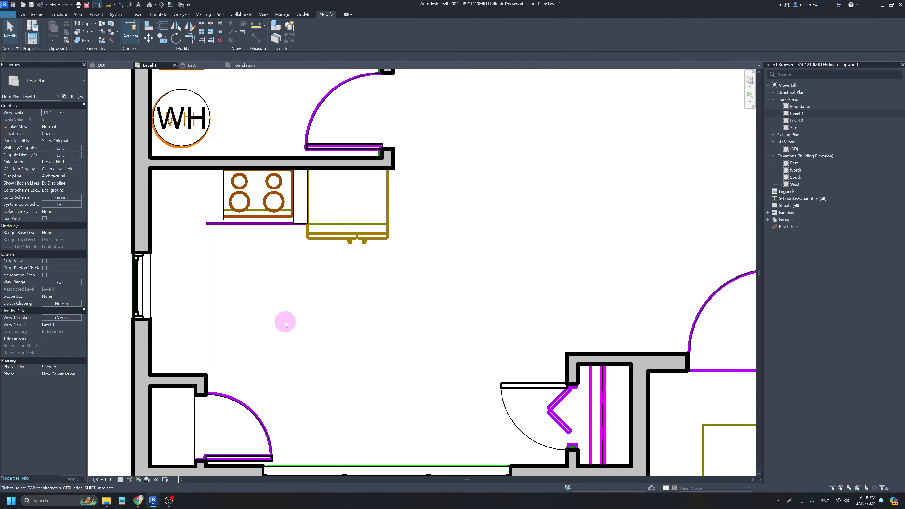
double_click(216, 221)
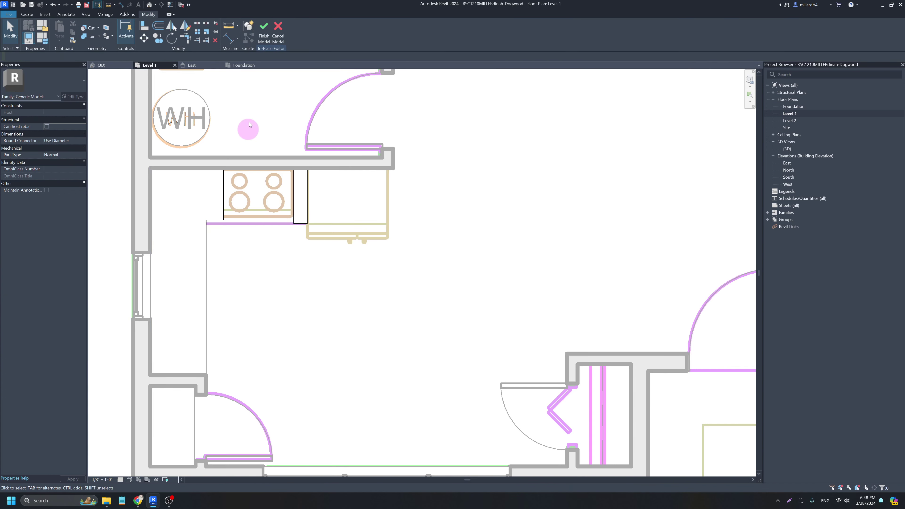
click(279, 34)
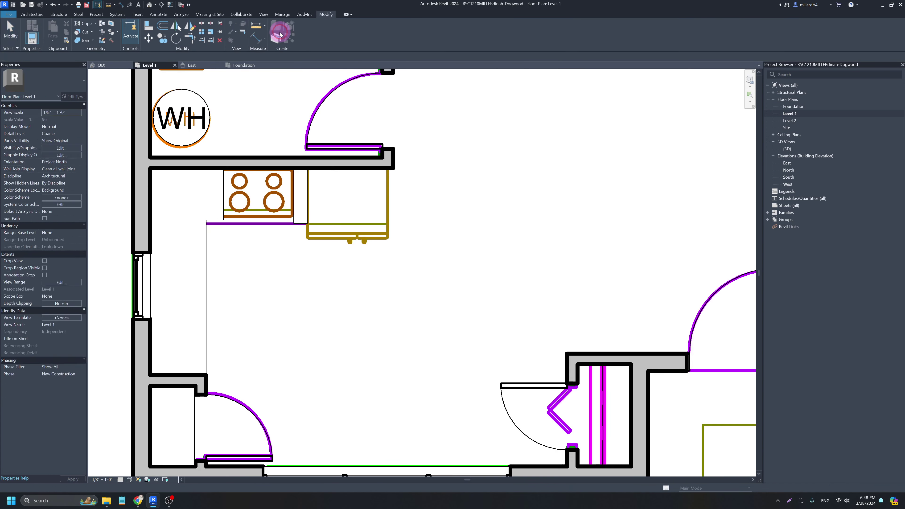
click(227, 218)
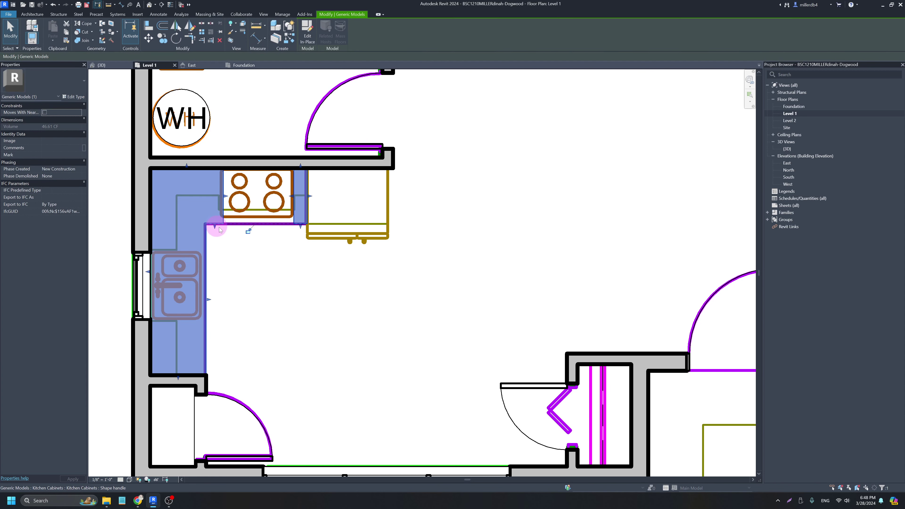
drag(208, 298, 207, 298)
click(224, 304)
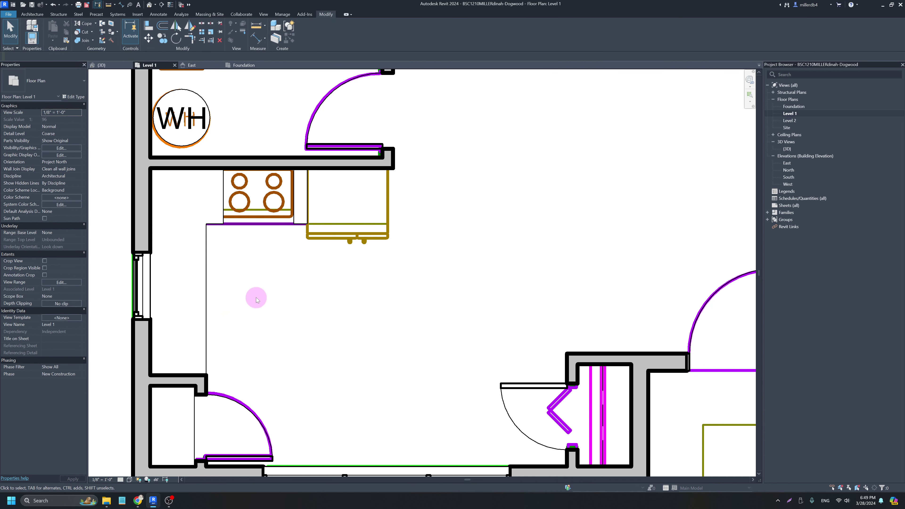
- Load the Counter Top and Counter Top w Sink families from the Casework/Counter Tops category of the Autodesk library
key(f)
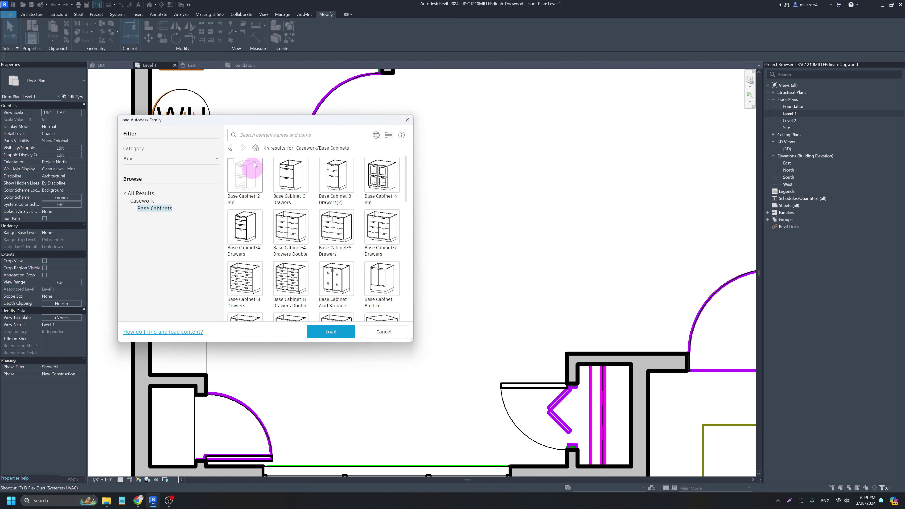
click(140, 193)
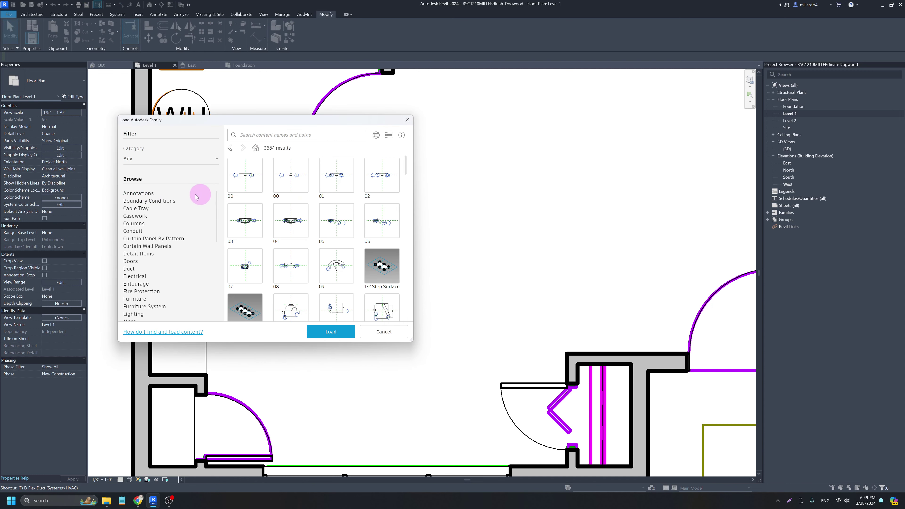
click(136, 218)
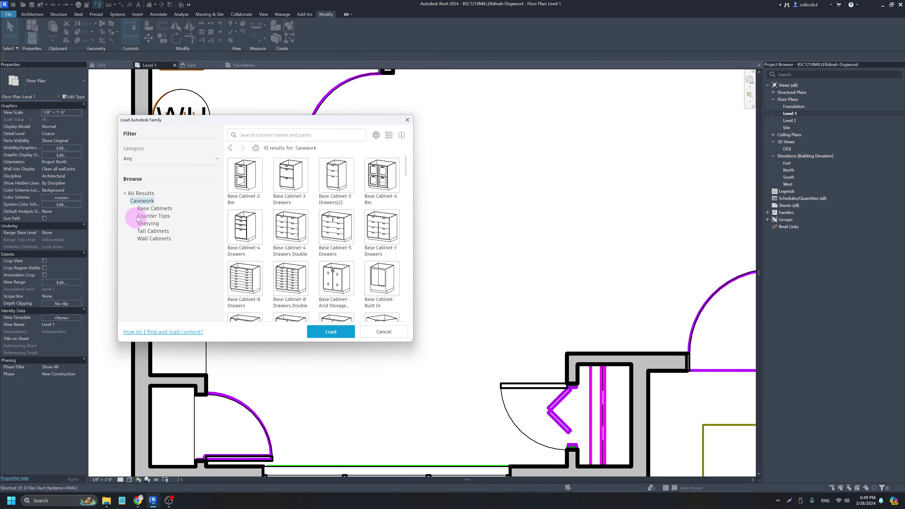
click(152, 216)
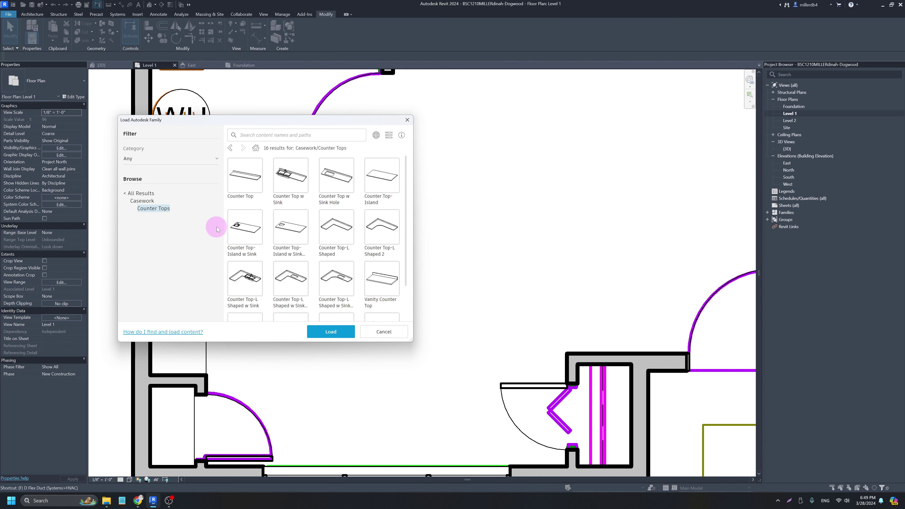
drag(258, 121, 504, 124)
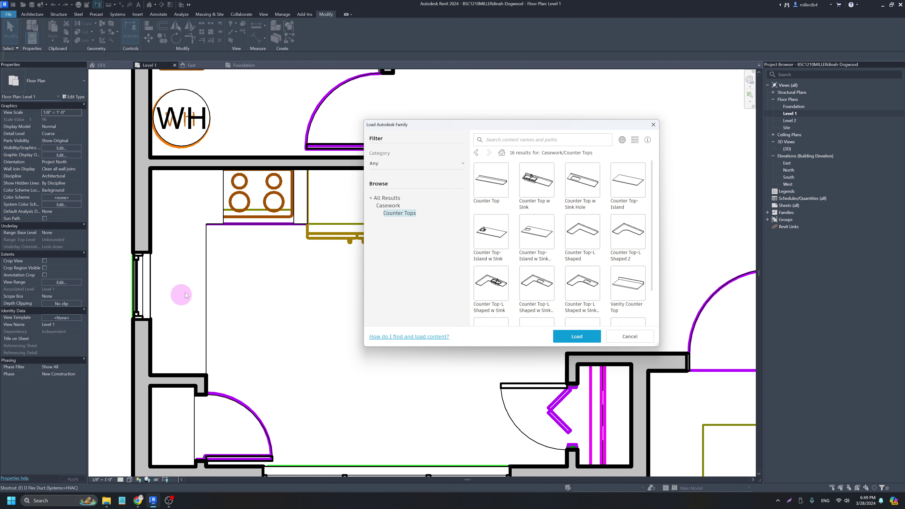
click(522, 170)
click(579, 335)
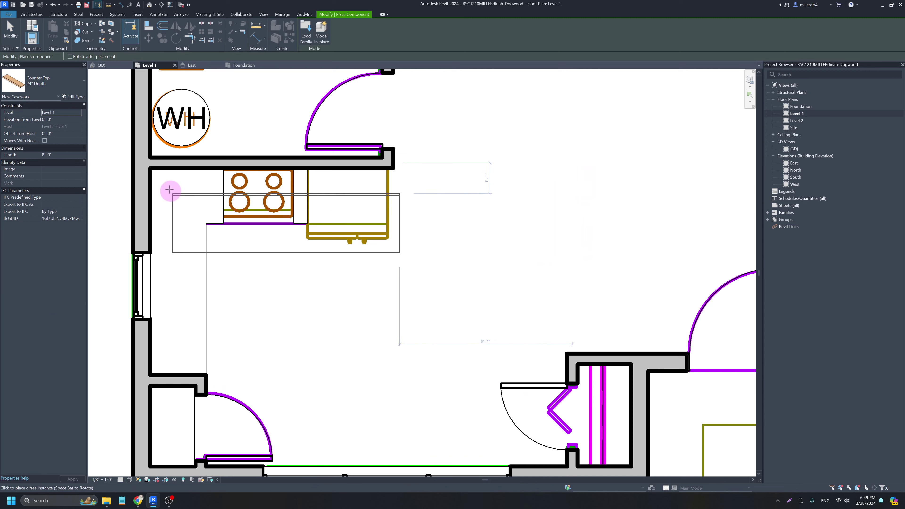
- Place a 24" Depth Counter Top at the kitchen's inner wall corner and shorten it to the near side of the stove
scroll(151, 174, up, 3)
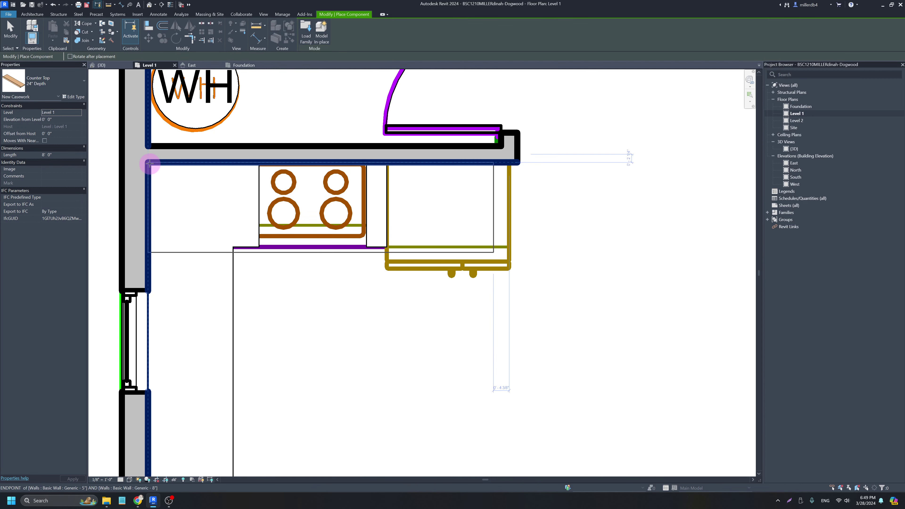
click(149, 163)
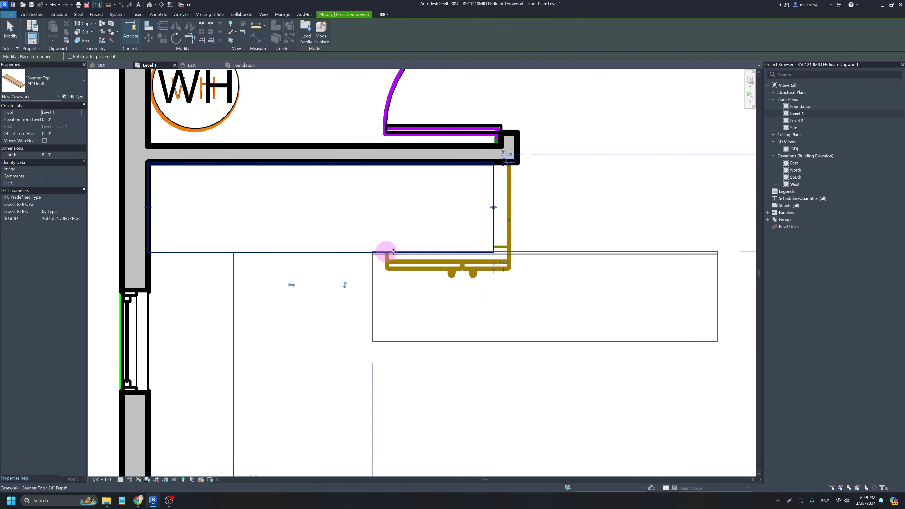
drag(498, 210, 259, 209)
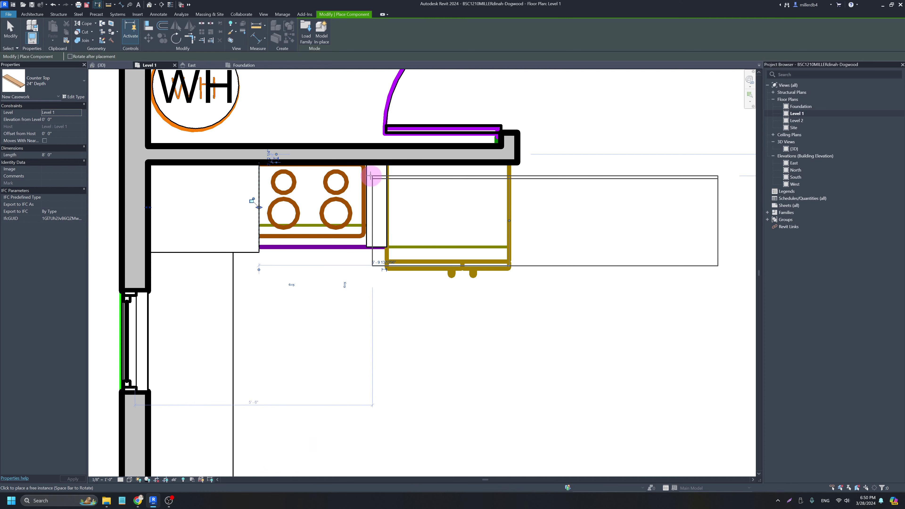
- Place a second 24" Depth Counter Top on the stove's far side and shorten it to the refrigerator's edge
click(366, 164)
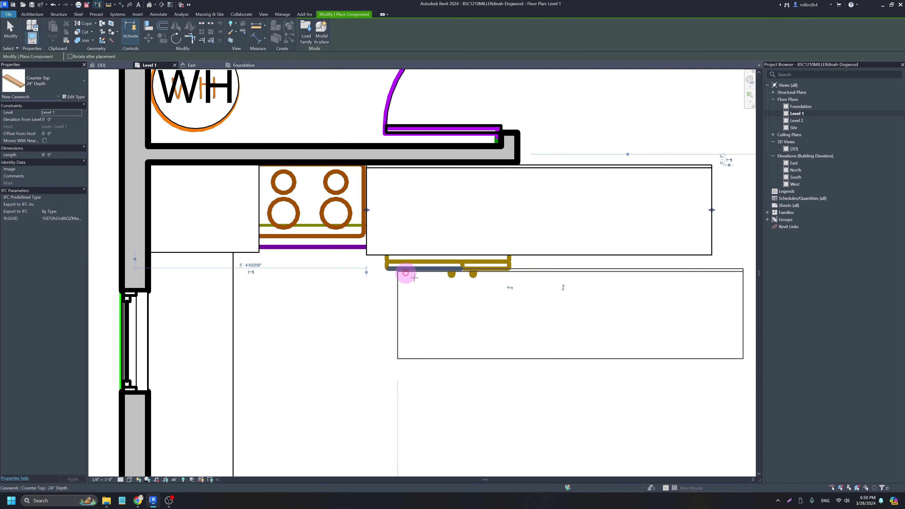
click(712, 211)
drag(406, 212, 387, 209)
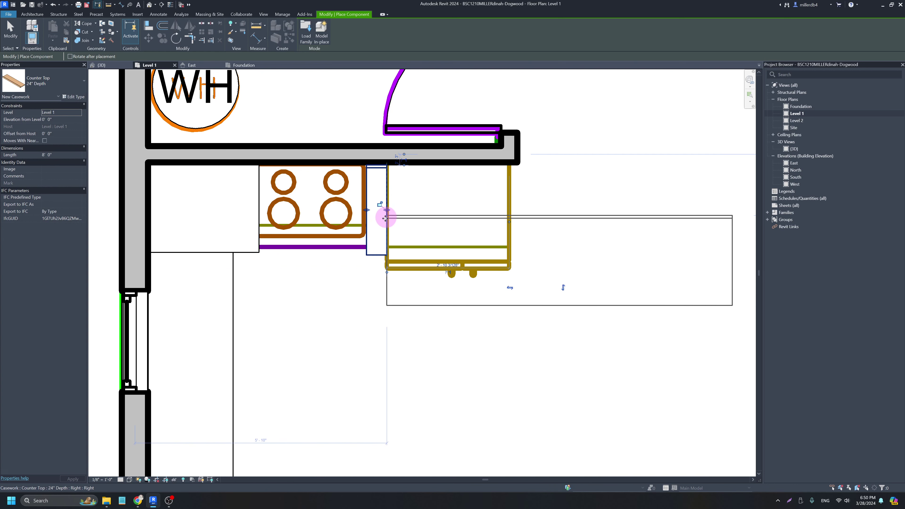
- Place a rotated 24" Depth Counter Top w Sink along the window wall and shift its sink to line up with the window
scroll(326, 287, down, 2)
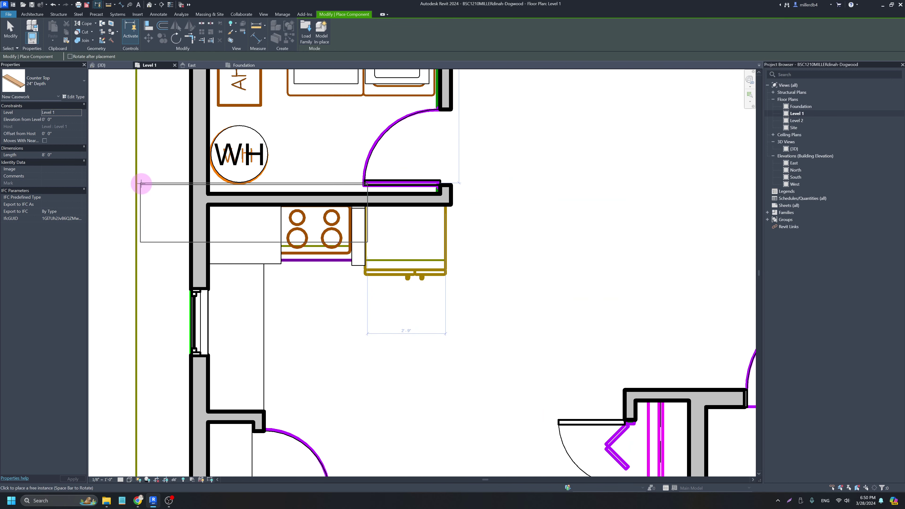
click(64, 85)
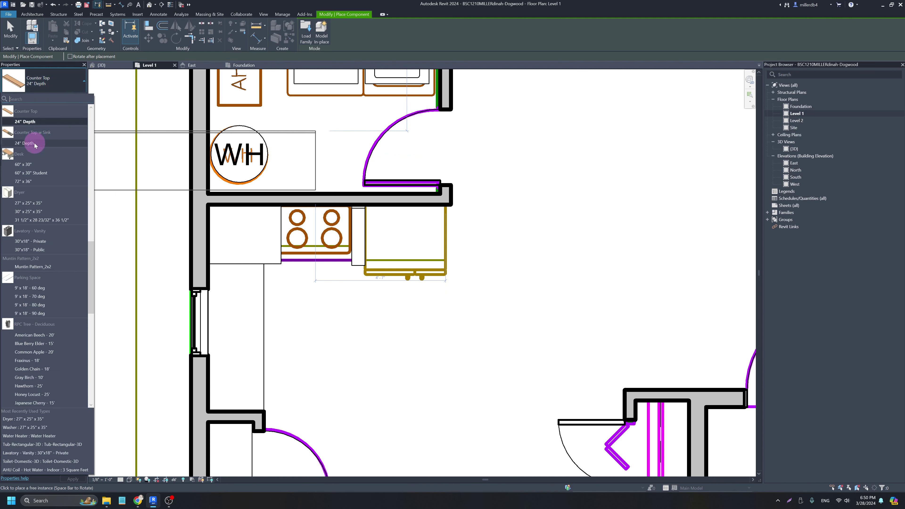
click(34, 144)
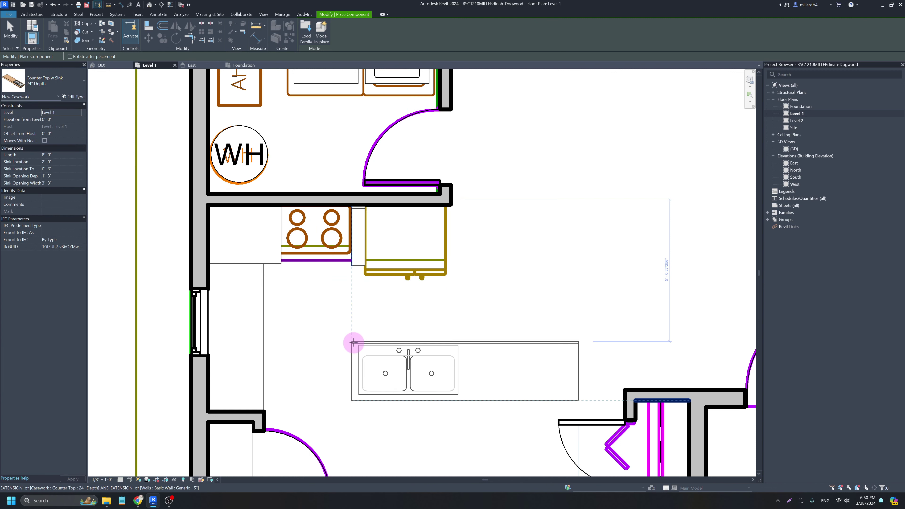
key(space)
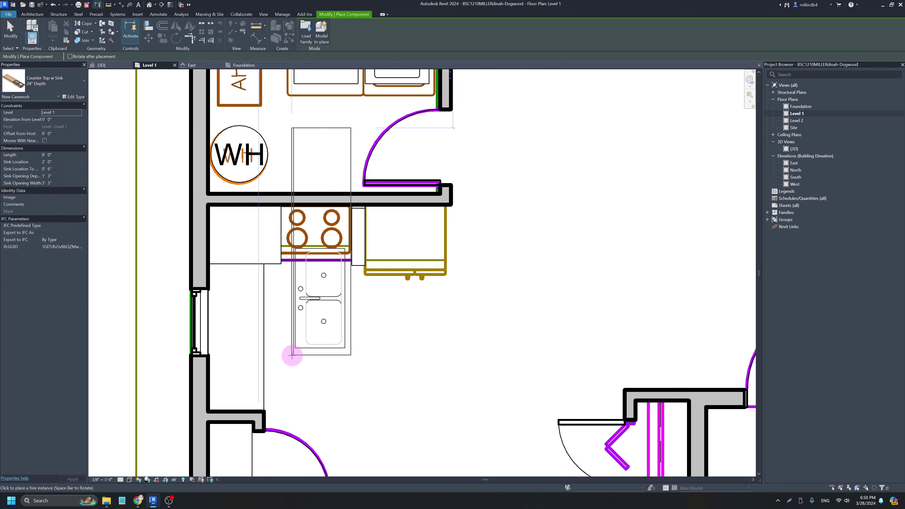
click(208, 412)
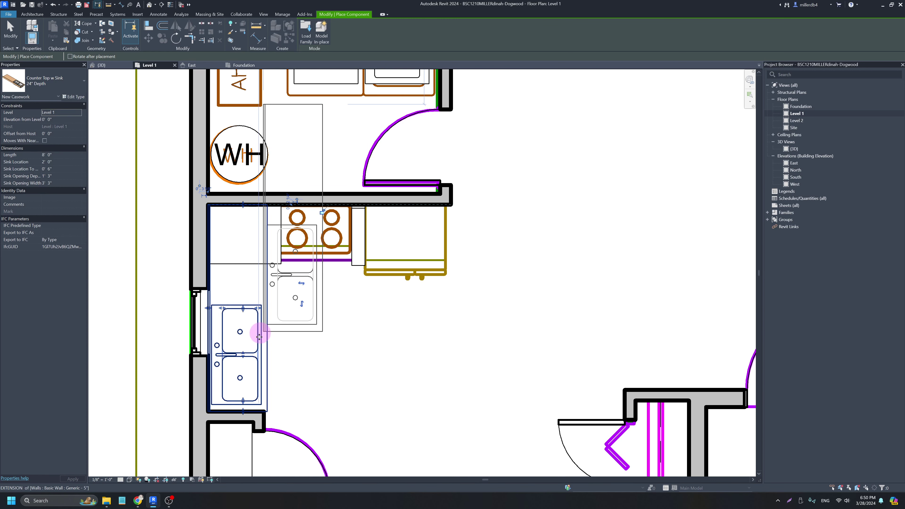
drag(241, 357, 244, 328)
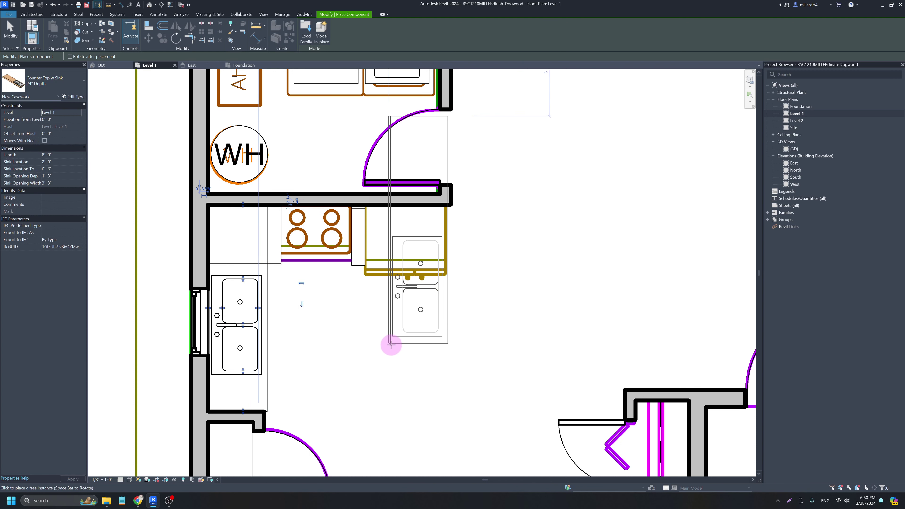
- Try to align the back of the corner 24" Depth Counter Top with the kitchen's inner wall face
key(Escape)
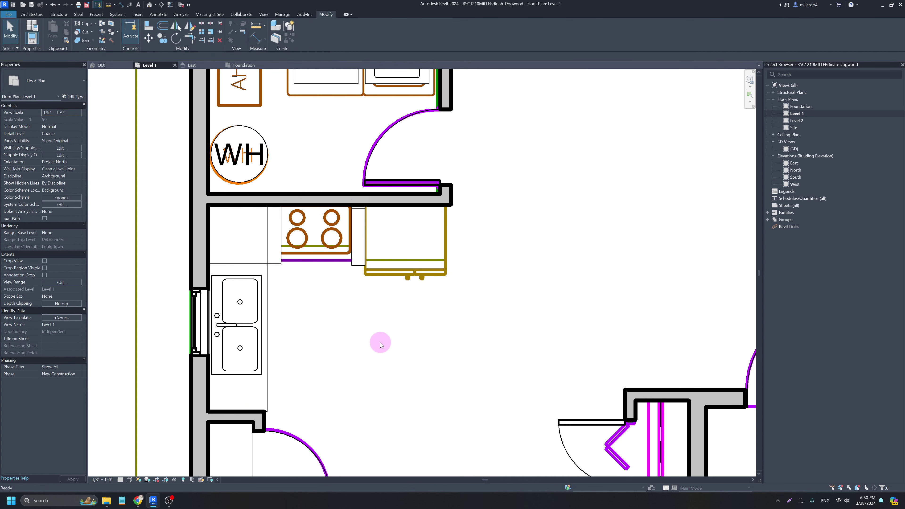
click(358, 210)
scroll(358, 210, up, 6)
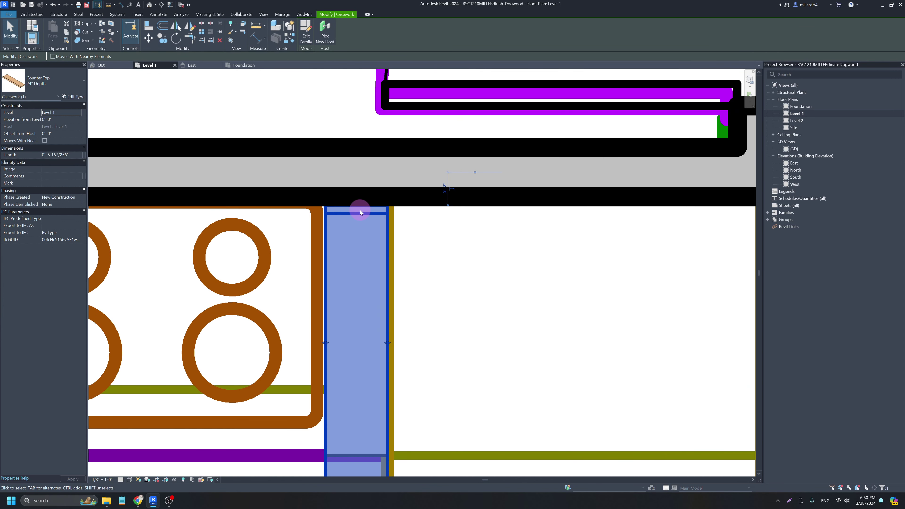
scroll(299, 204, down, 4)
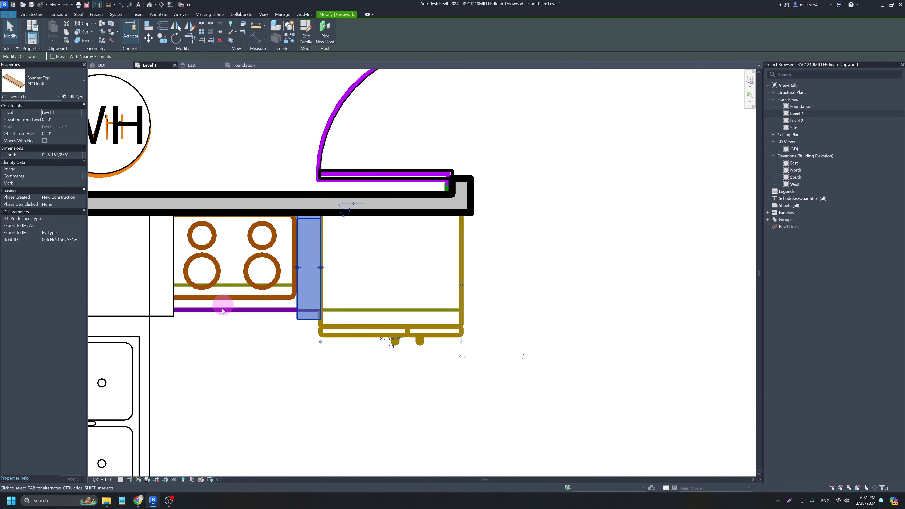
click(163, 316)
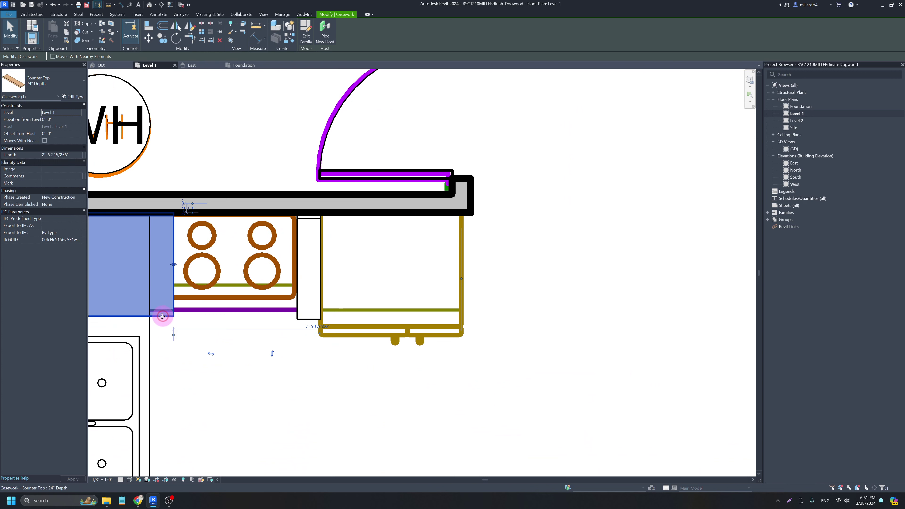
click(148, 25)
click(193, 212)
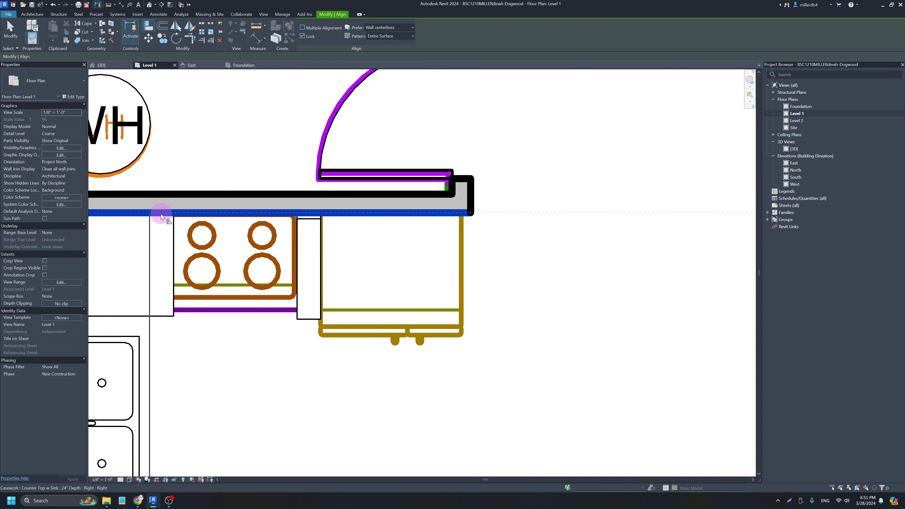
click(171, 310)
key(Escape)
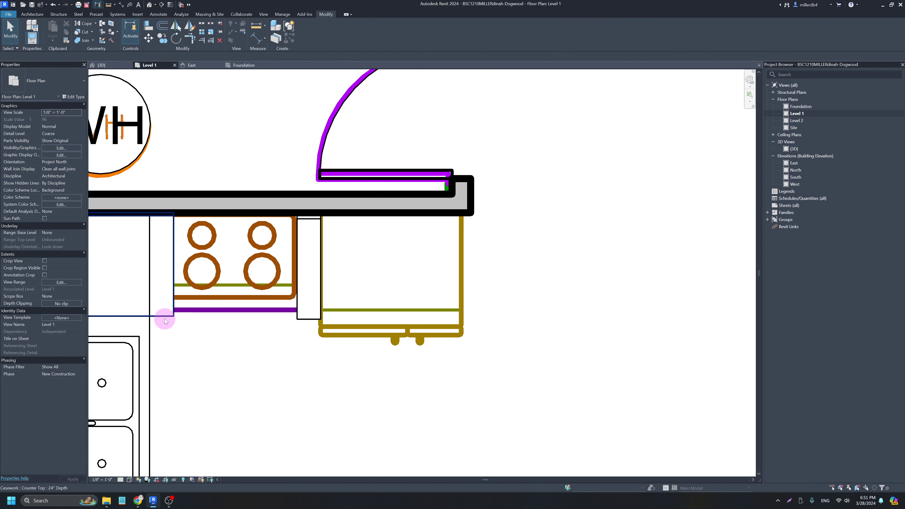
- Nudge the corner countertop off the wall, and align the backs of both countertops flanking the stove with the inner wall face
click(163, 315)
key(Down)
key(Down)
key(Down)
key(Down)
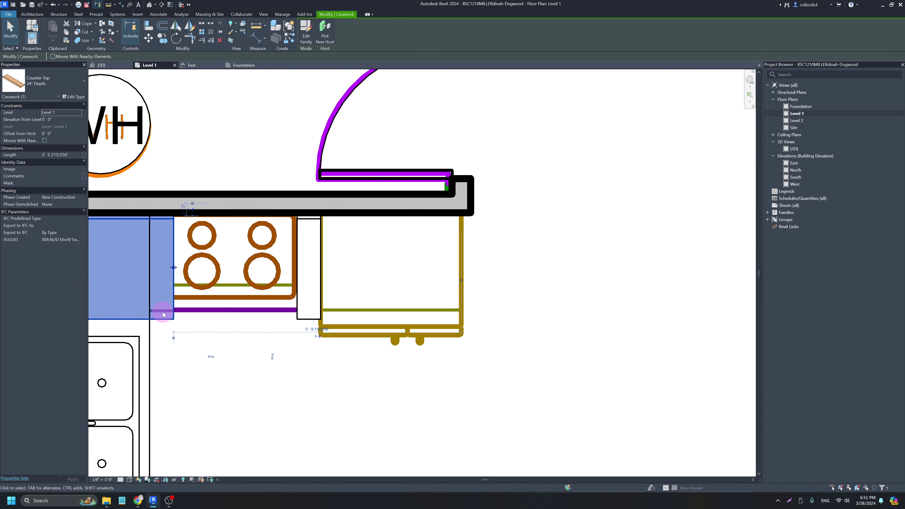
key(k)
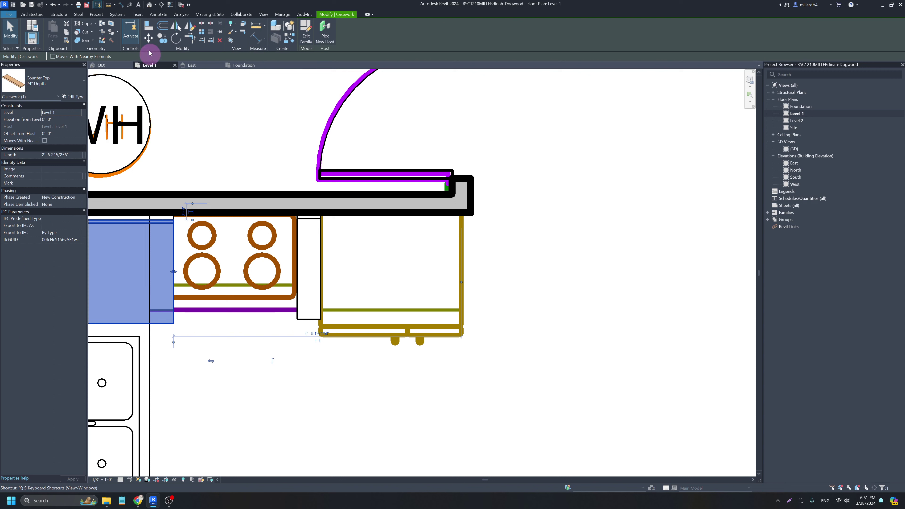
click(147, 26)
click(150, 214)
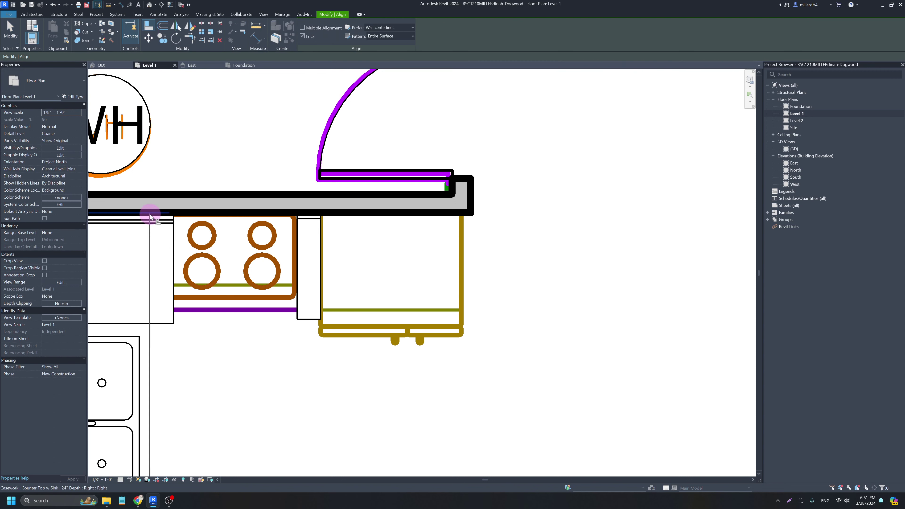
click(167, 224)
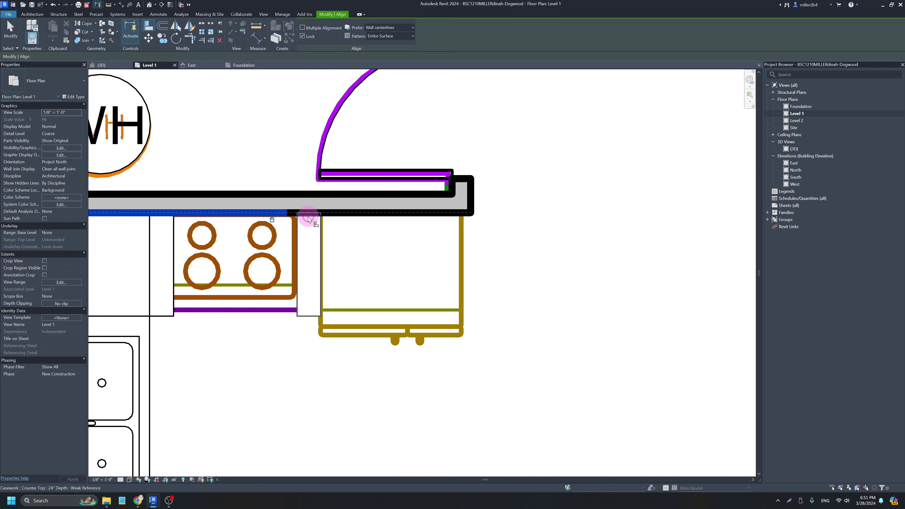
key(Escape)
key(Escape)
- In the 3D view, join the corner countertop to the sink countertop and save the project
scroll(292, 246, down, 4)
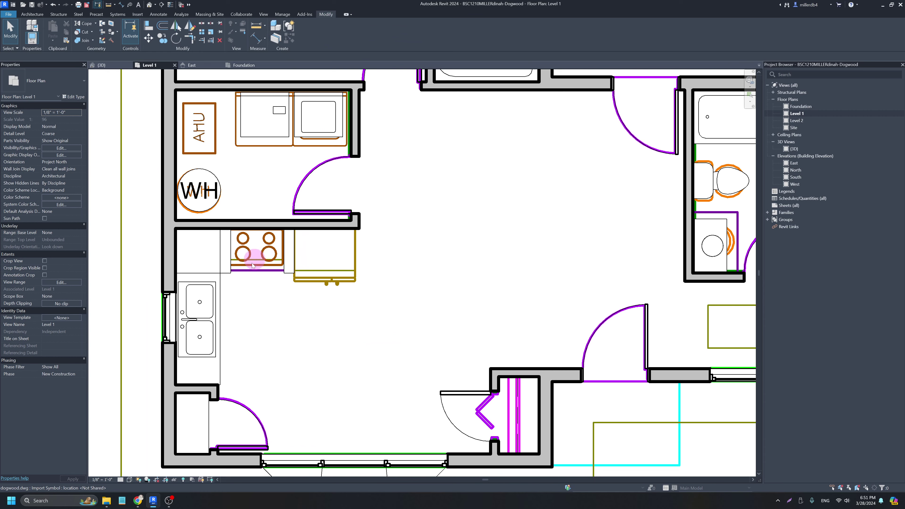
click(149, 5)
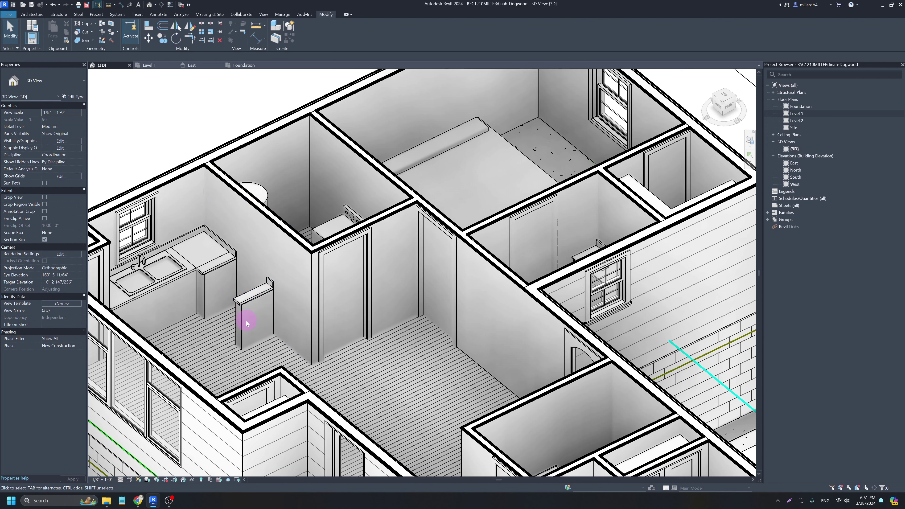
scroll(241, 312, up, 3)
scroll(252, 322, down, 2)
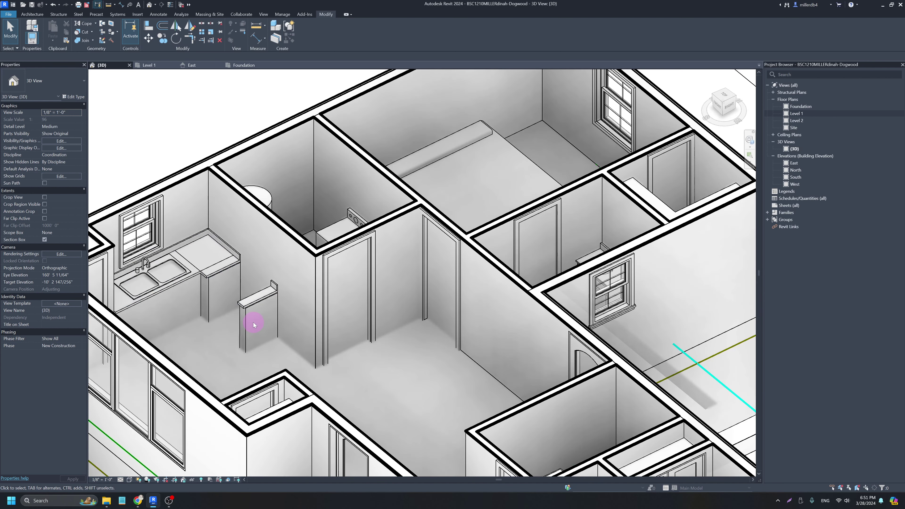
scroll(205, 273, up, 4)
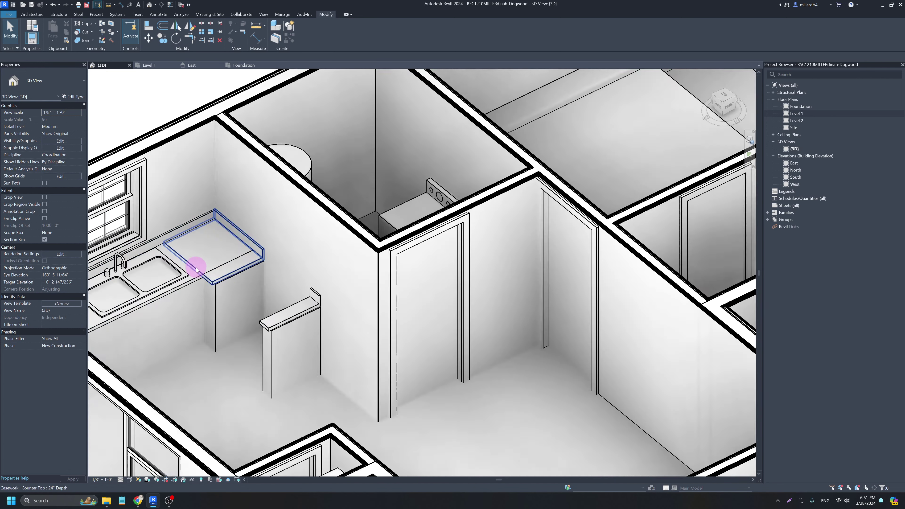
click(205, 283)
click(213, 285)
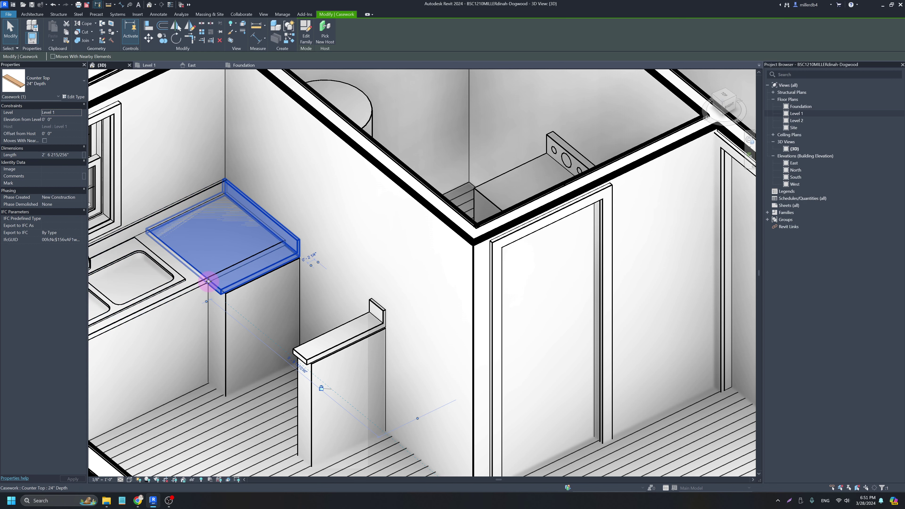
click(85, 41)
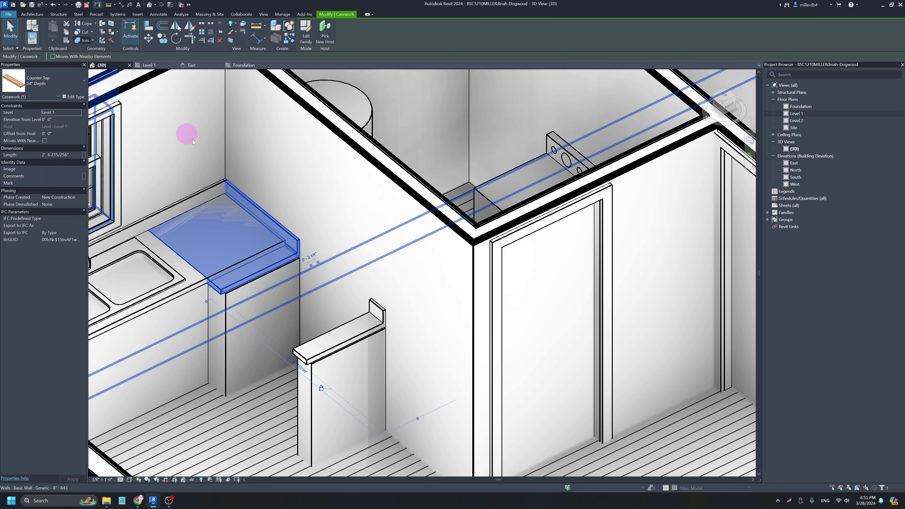
click(217, 284)
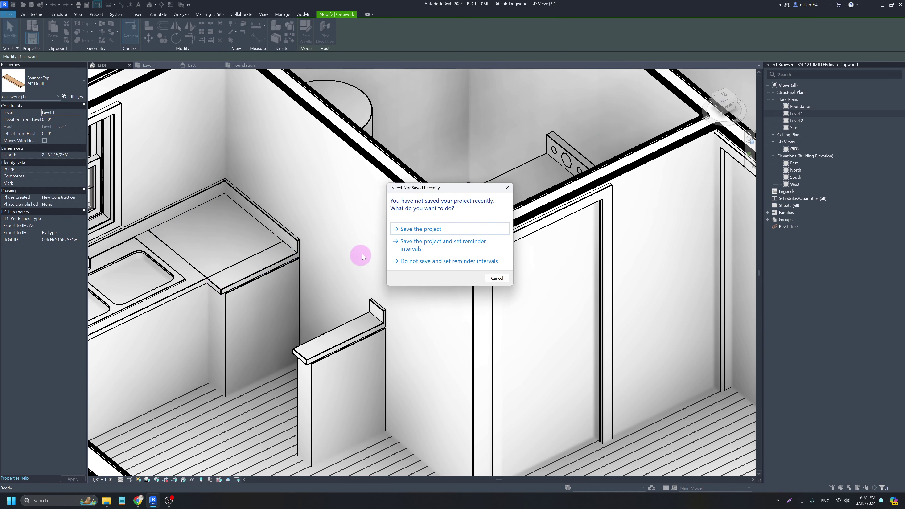
click(416, 229)
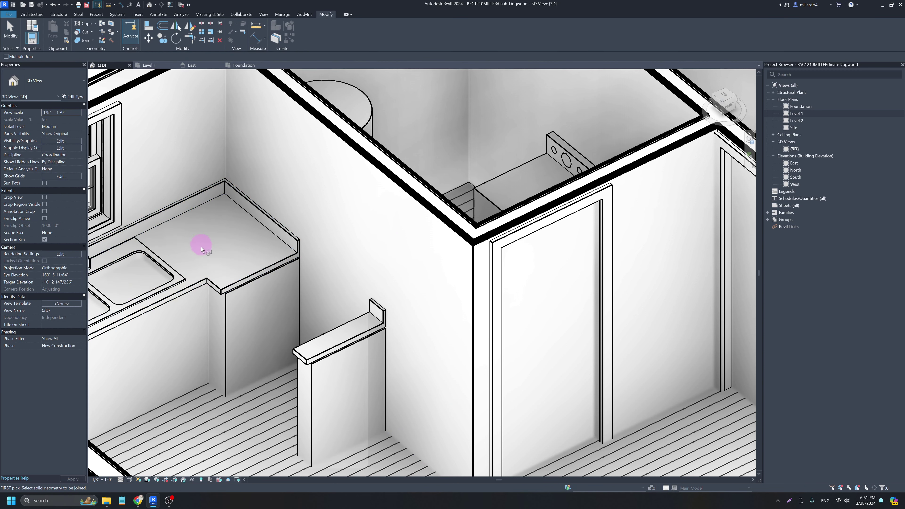
scroll(185, 309, down, 3)
key(Escape)
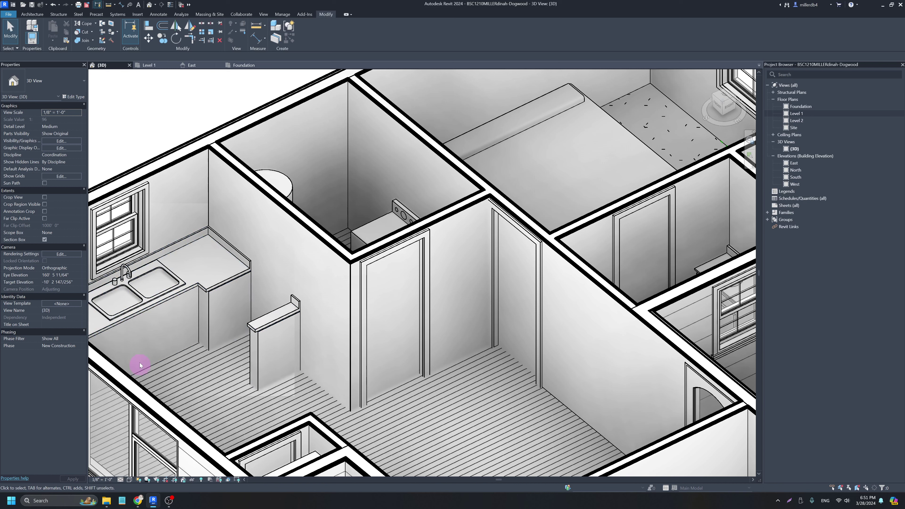
- Display the 3D view in Consistent Colors and inspect the base cabinets' extrusion sketch in the in-place editor, cancelling the edit
click(129, 480)
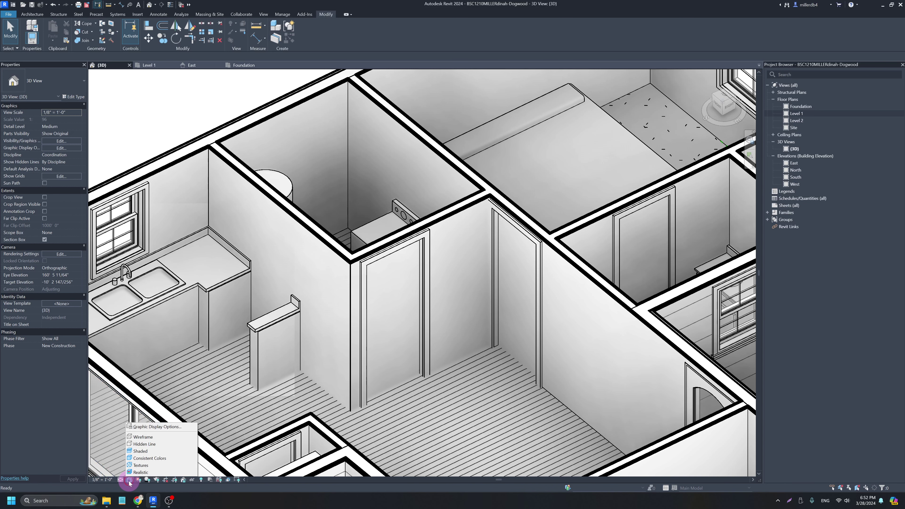
click(139, 459)
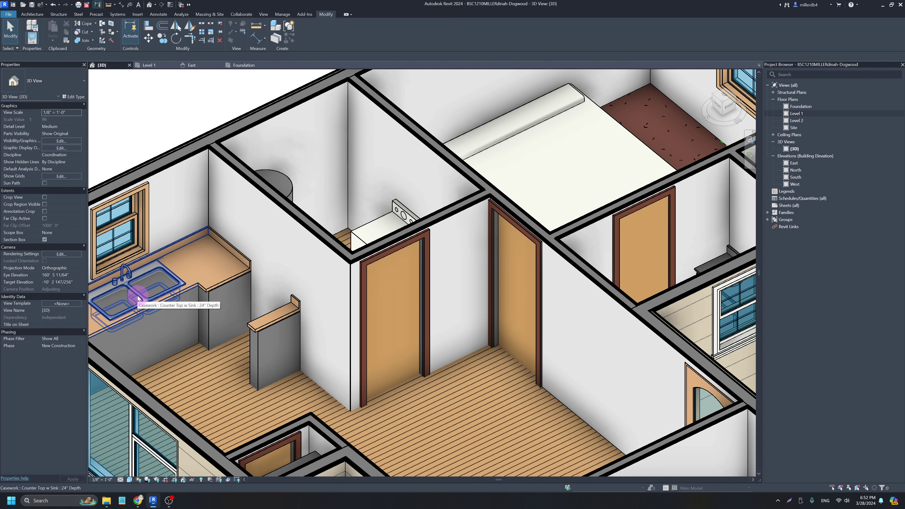
click(206, 329)
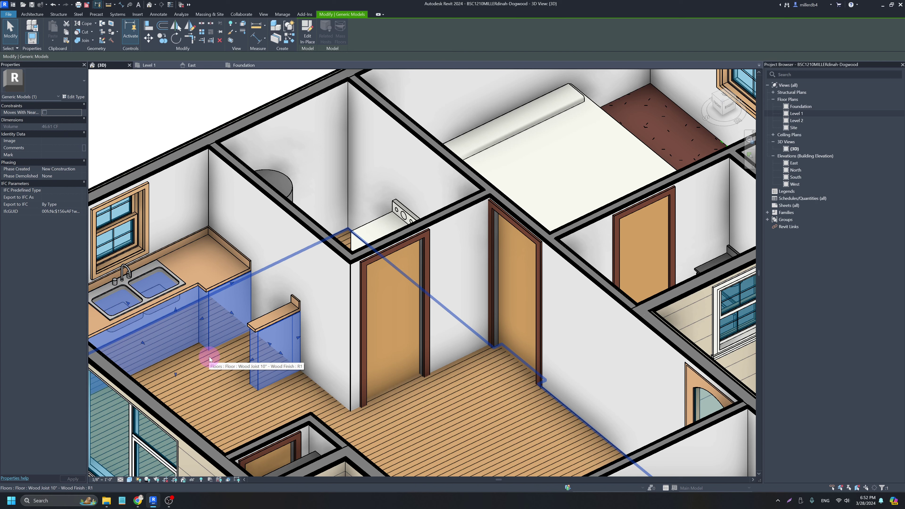
click(307, 36)
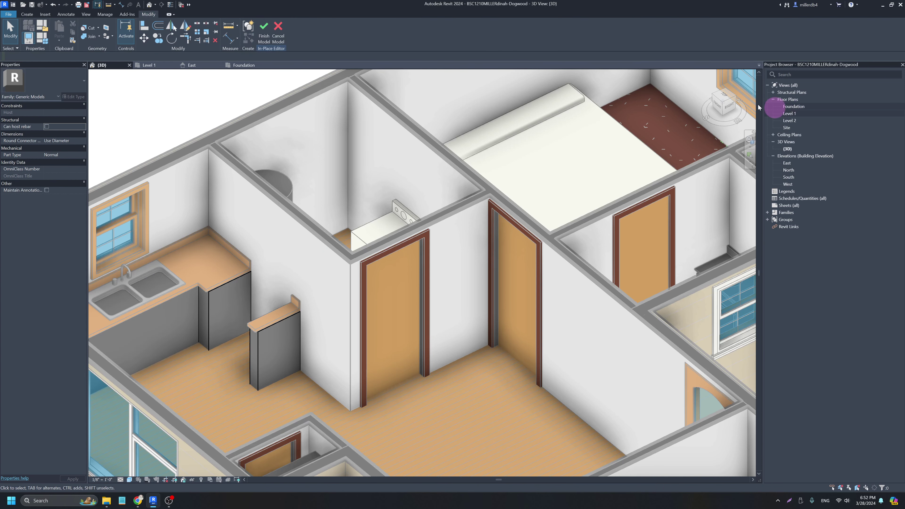
click(211, 315)
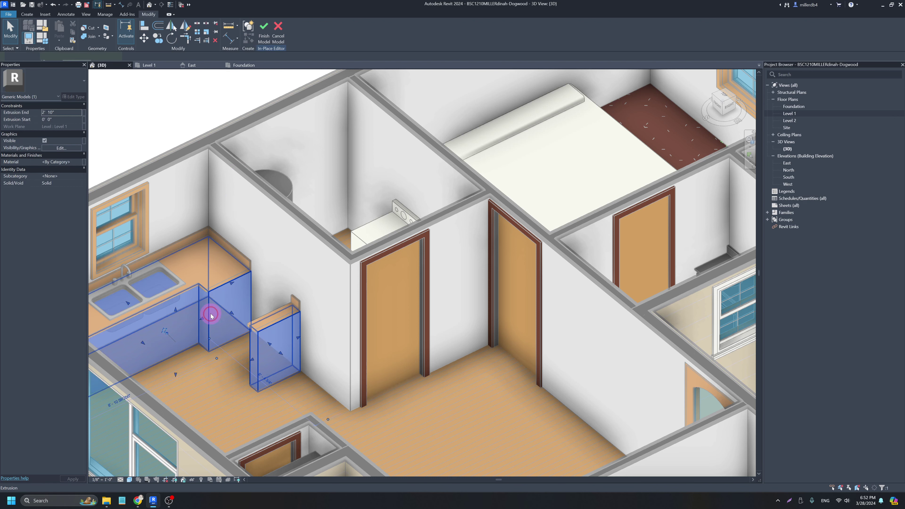
click(266, 36)
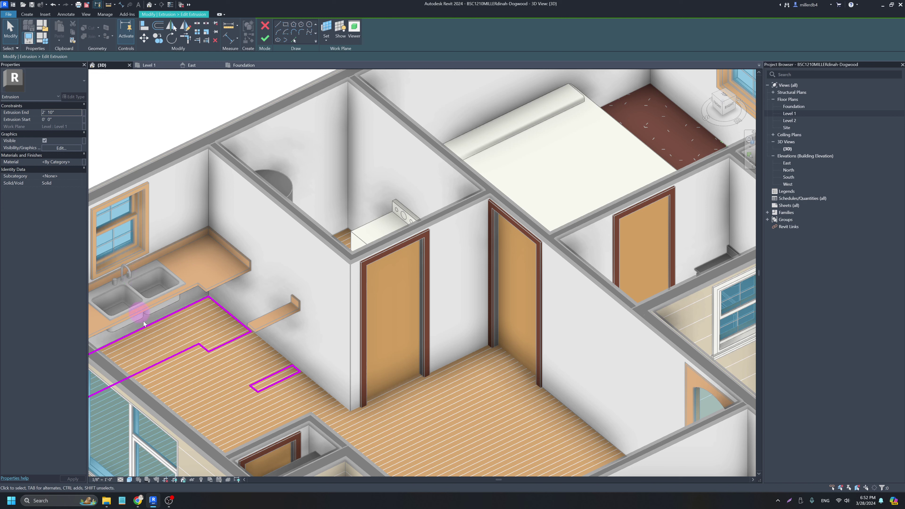
click(265, 30)
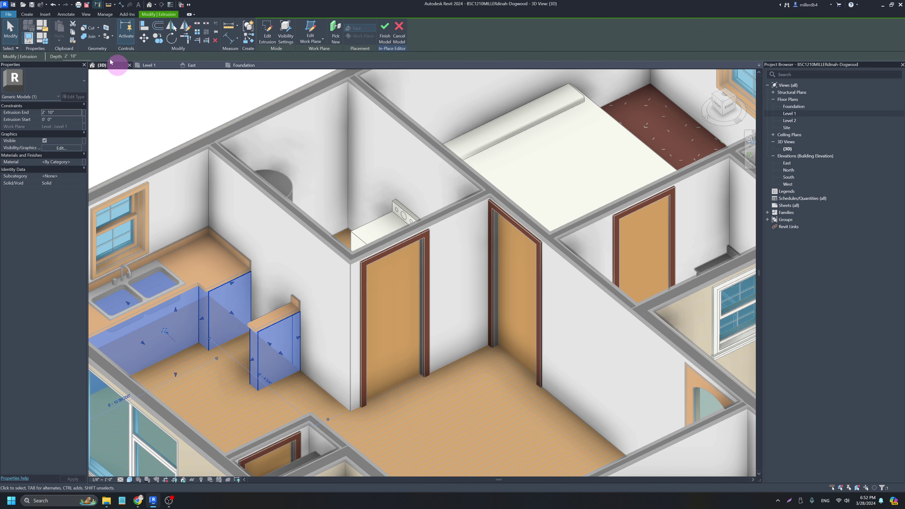
click(399, 36)
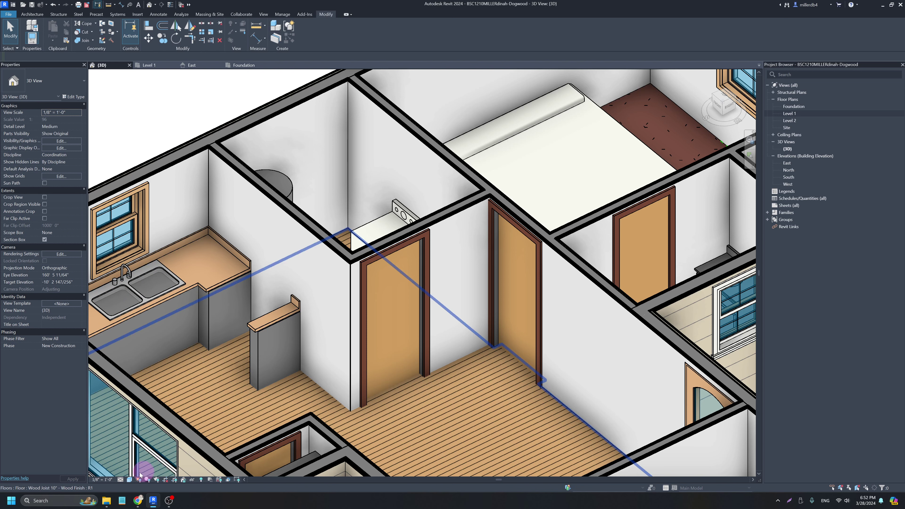
- Return the 3D view to the Hidden Line visual style and select the narrow countertop
click(130, 480)
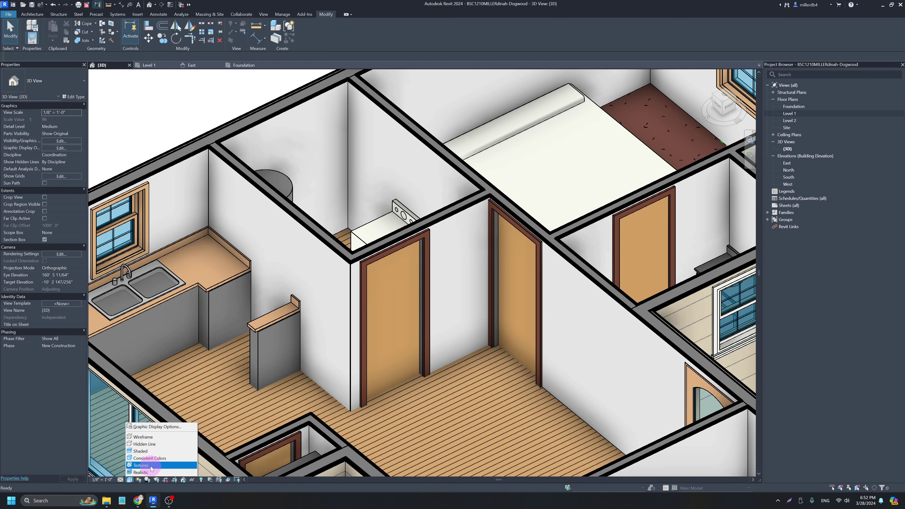
click(144, 444)
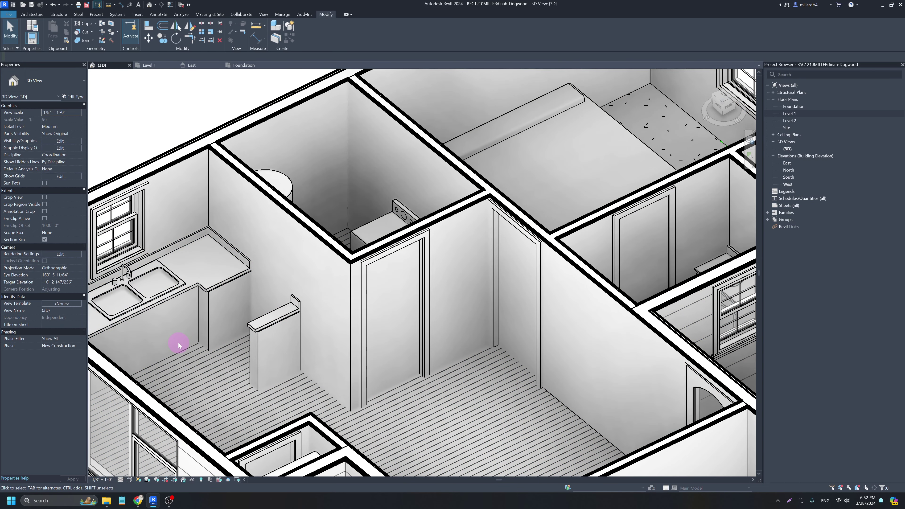
click(268, 323)
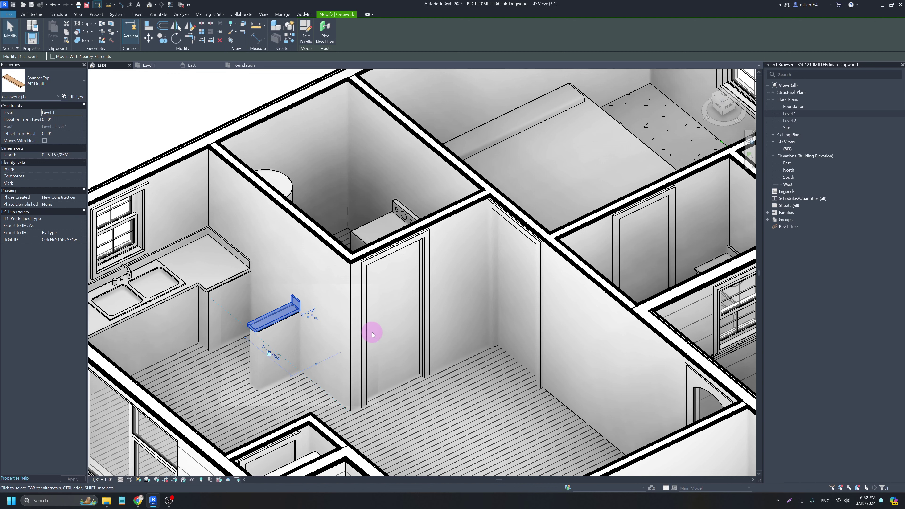
- In the Level 1 floor plan, browse the Autodesk family library to the Domestic category of Specialty Equipment
double_click(790, 114)
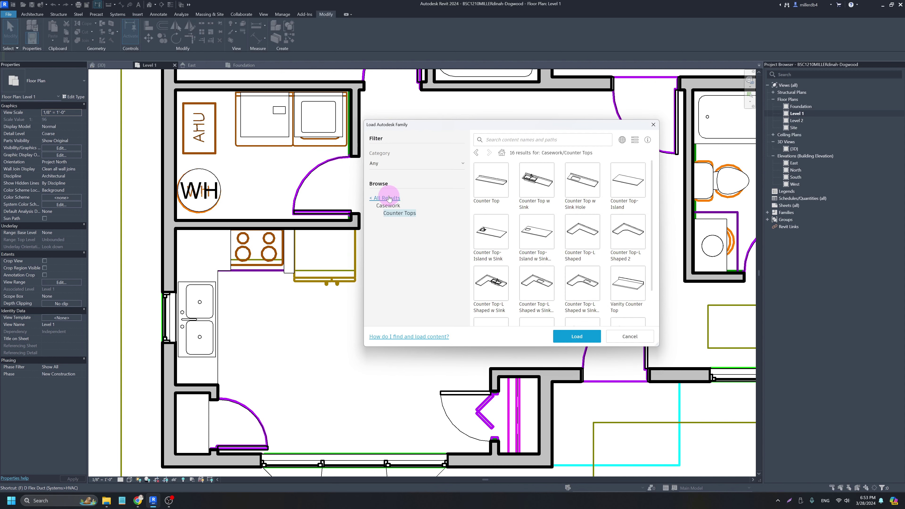
click(389, 198)
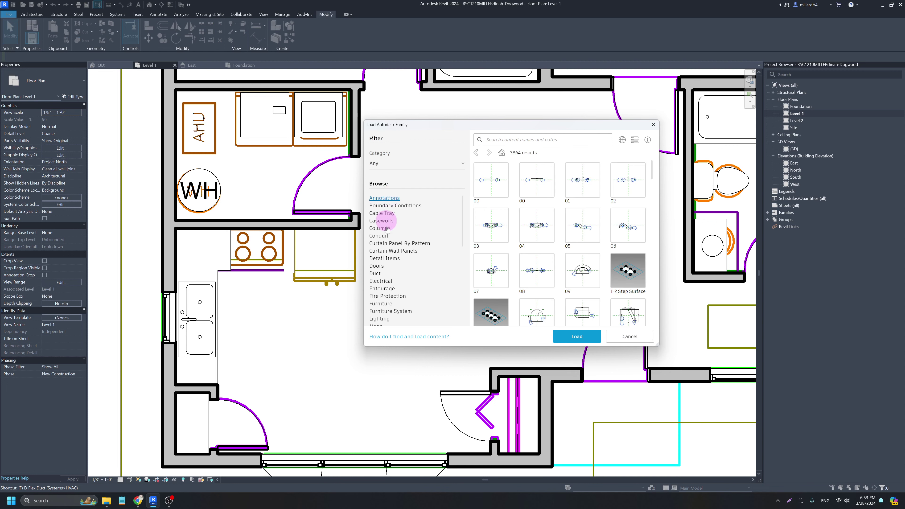
scroll(393, 262, down, 3)
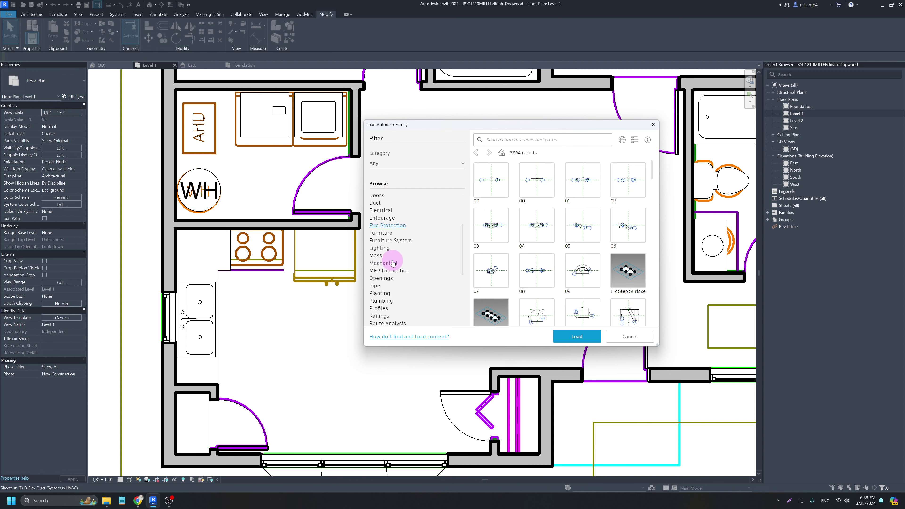
scroll(393, 263, down, 4)
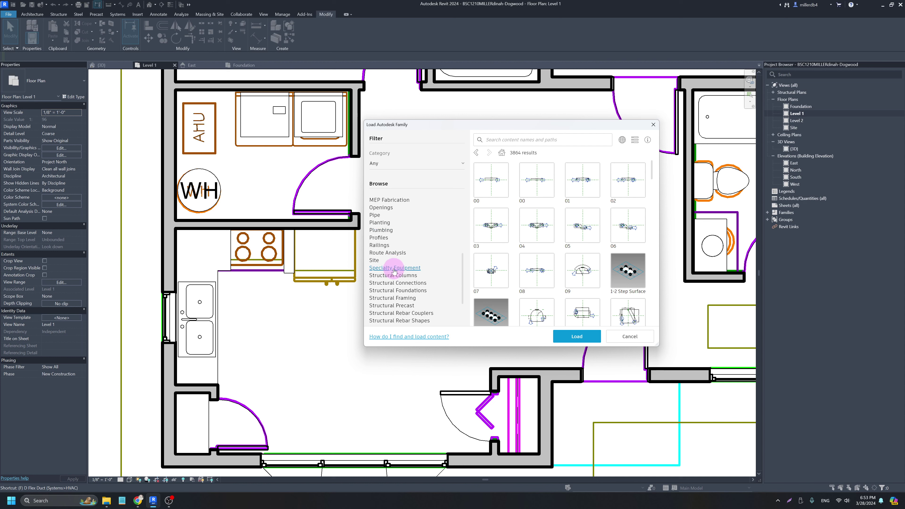
click(394, 268)
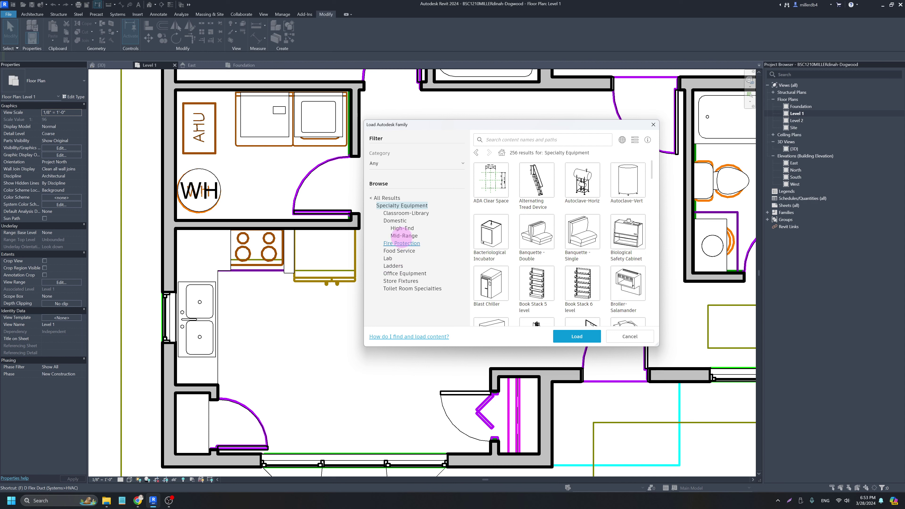
click(396, 221)
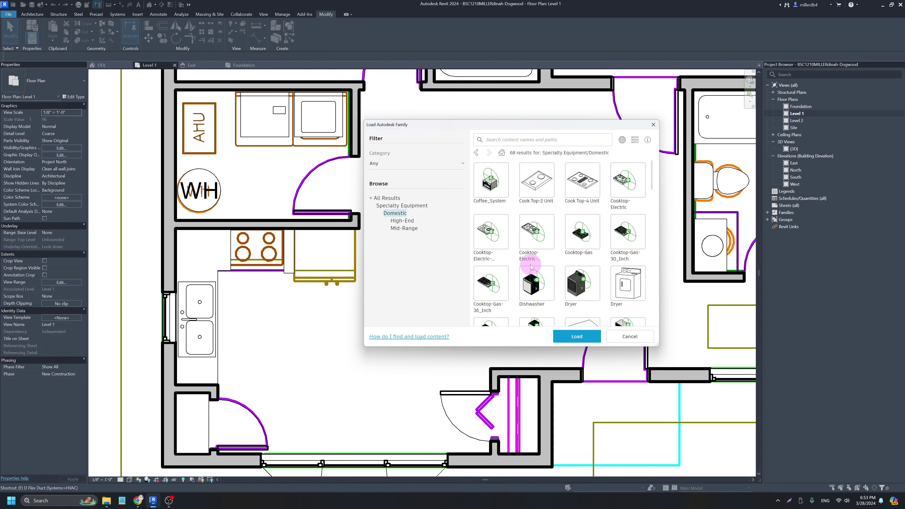
- Load the Range-Gas family and place a 30" range over the stove outline against the kitchen's inner wall
scroll(558, 239, down, 4)
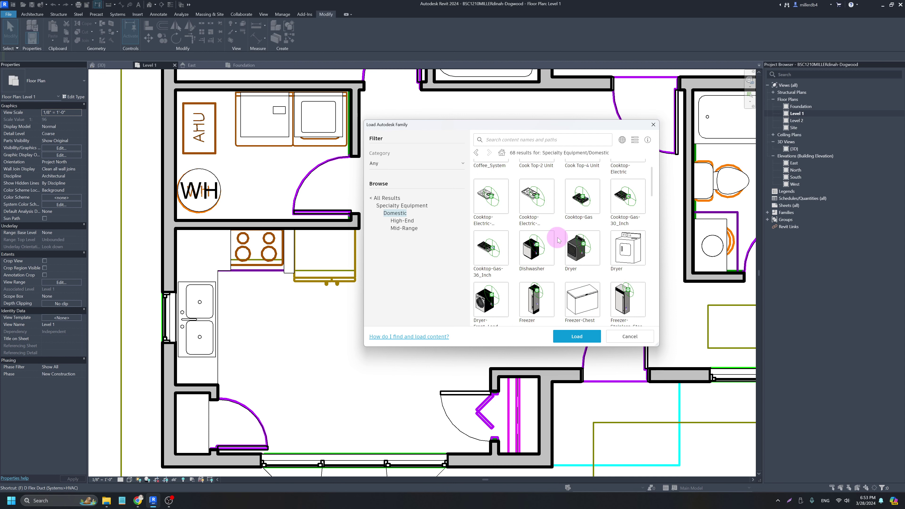
scroll(578, 259, down, 4)
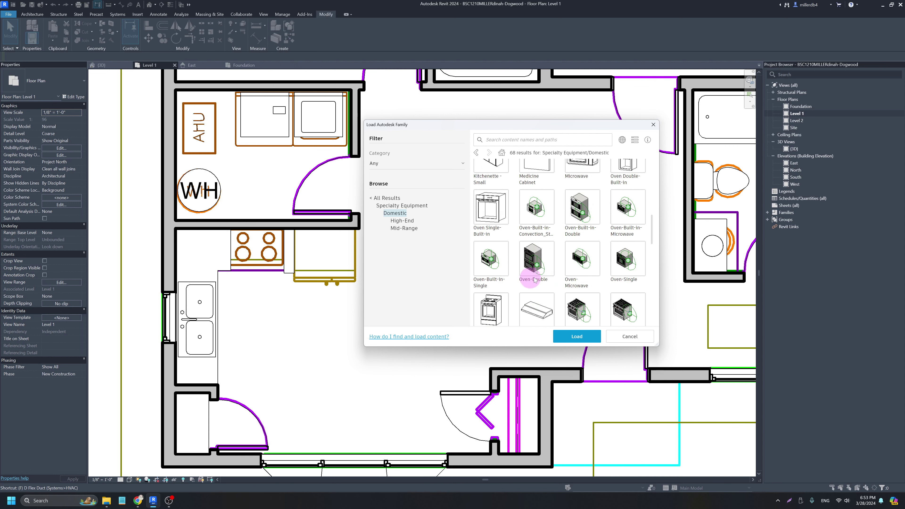
scroll(570, 265, down, 2)
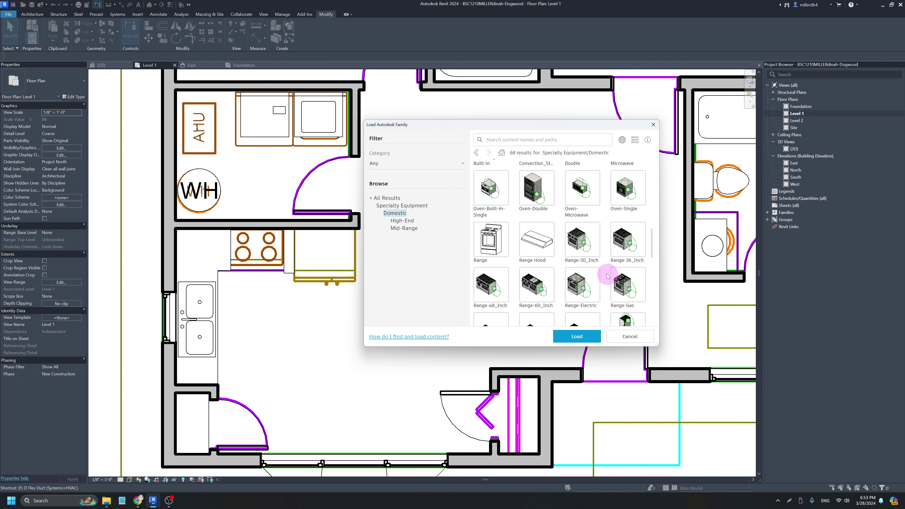
click(620, 285)
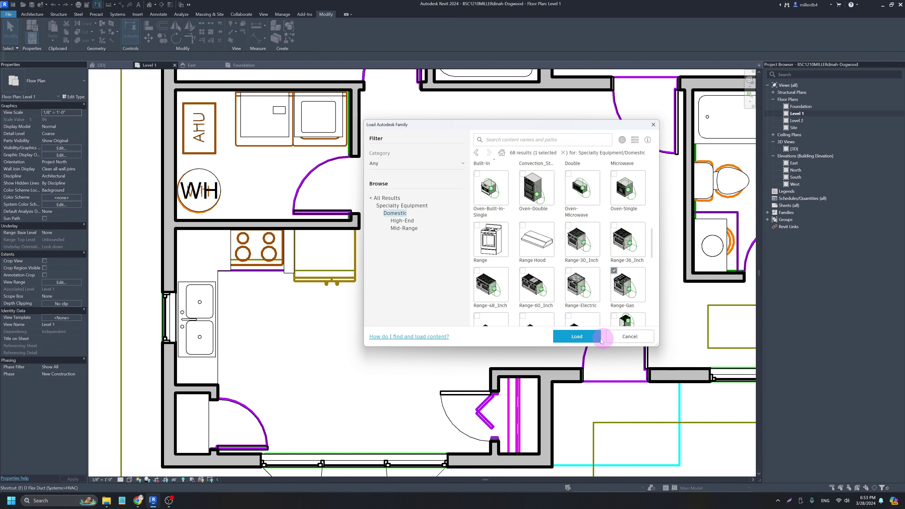
click(576, 336)
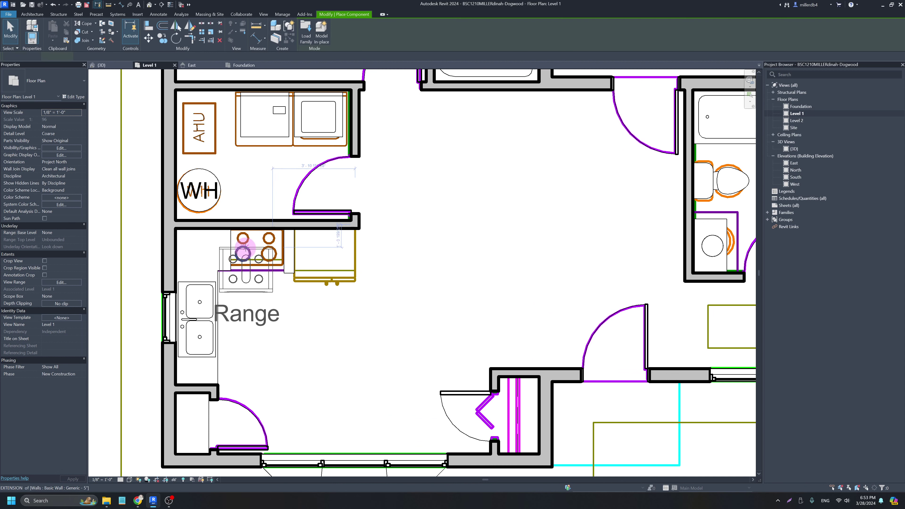
scroll(256, 232, up, 3)
click(257, 240)
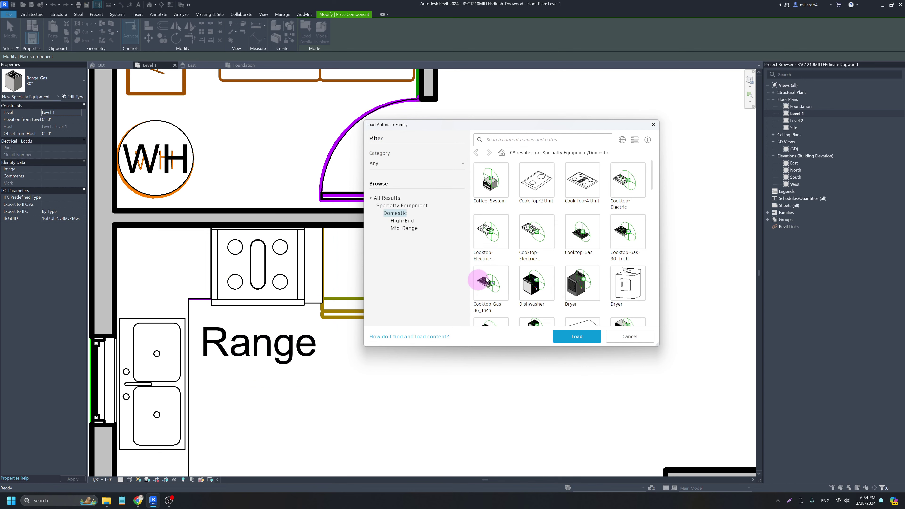
- Load the Refrigerator-Over-and-Under family and place the 36" LH type against the wall over the drawn refrigerator outline
scroll(567, 255, down, 10)
scroll(567, 254, down, 3)
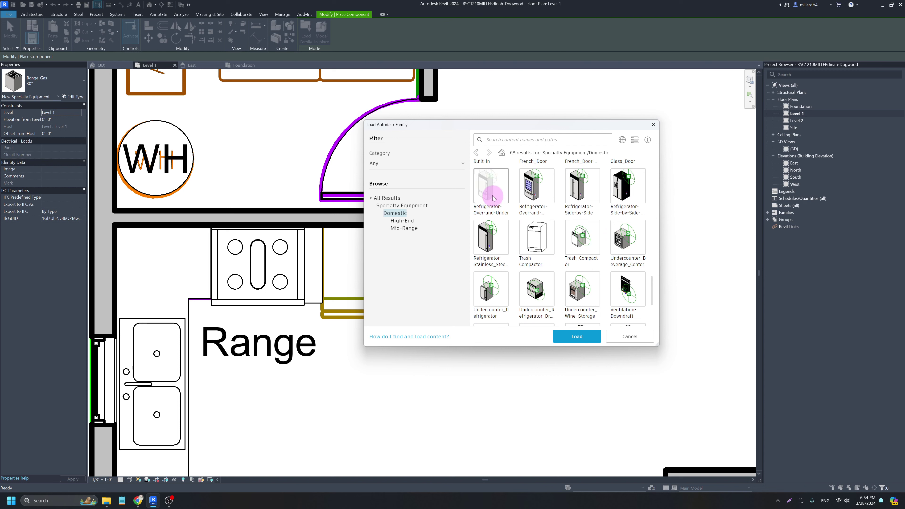
click(477, 171)
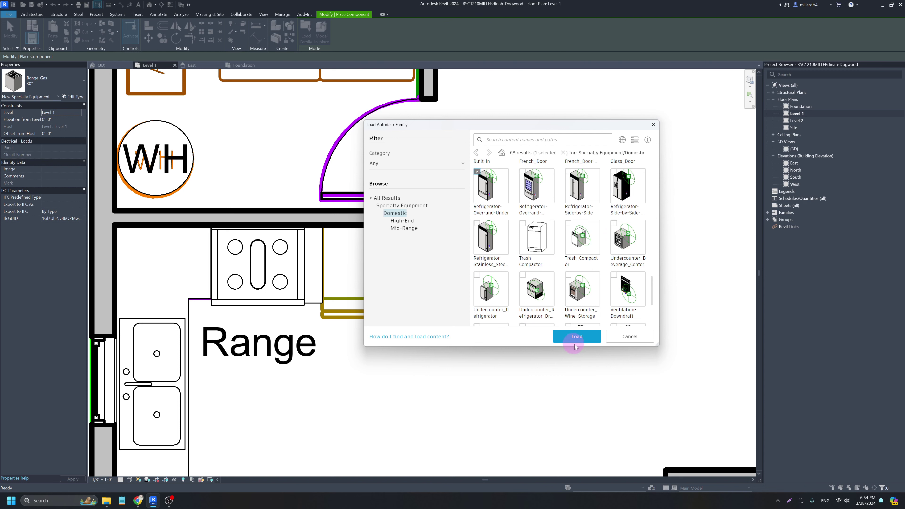
click(579, 338)
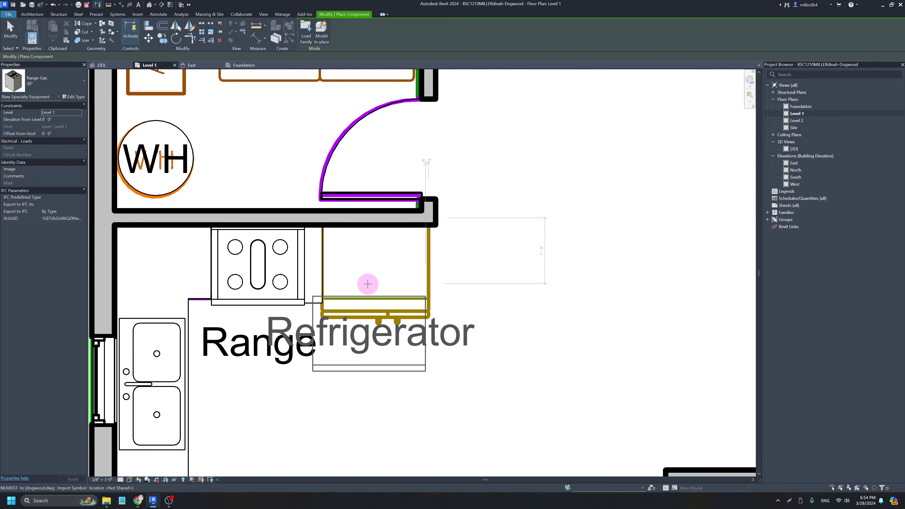
click(379, 215)
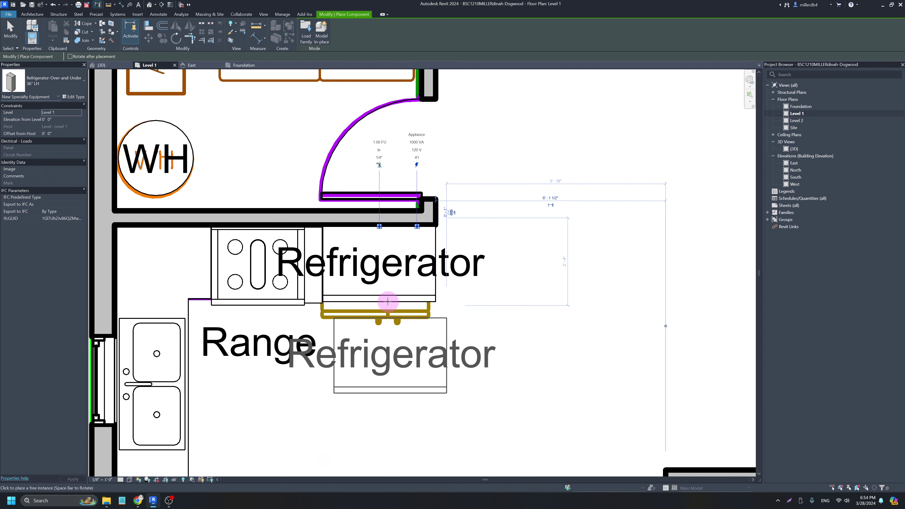
key(Escape)
key(Escape)
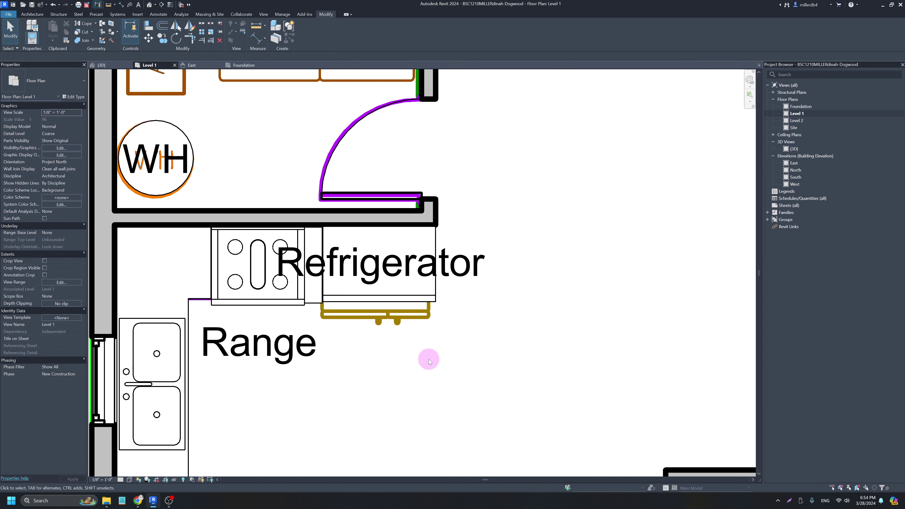
- In the refrigerator's type properties, turn off Show Label and turn on RH
click(387, 303)
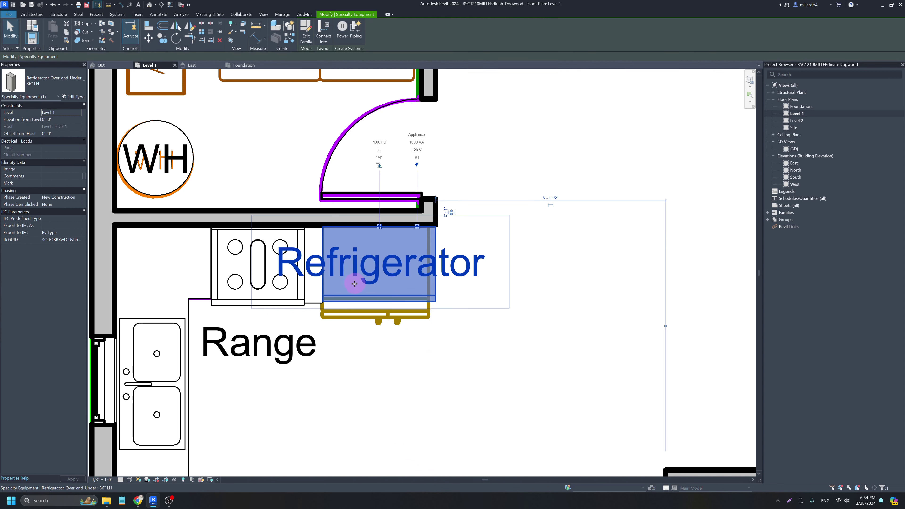
click(75, 98)
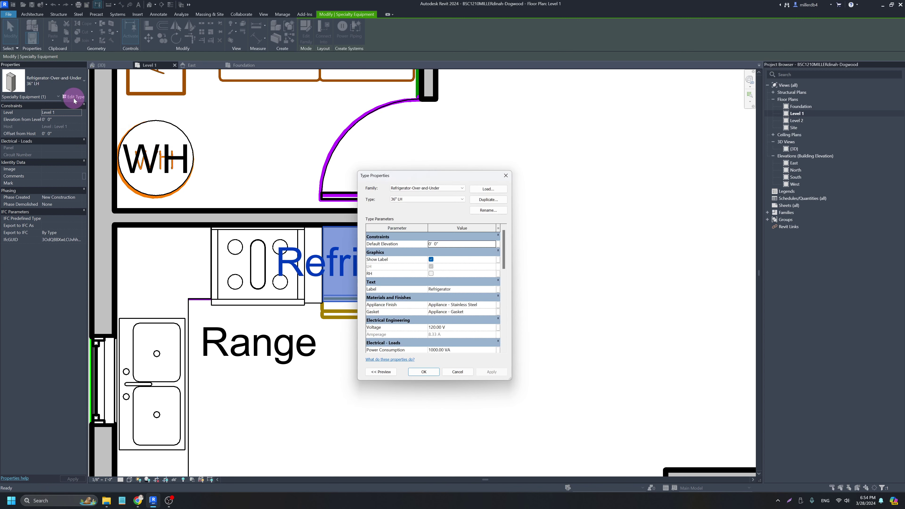
click(431, 259)
click(431, 274)
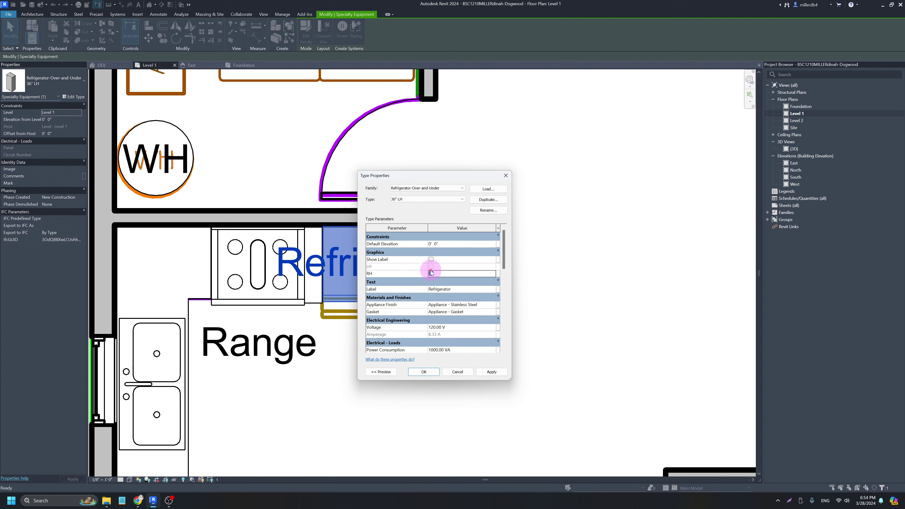
click(432, 260)
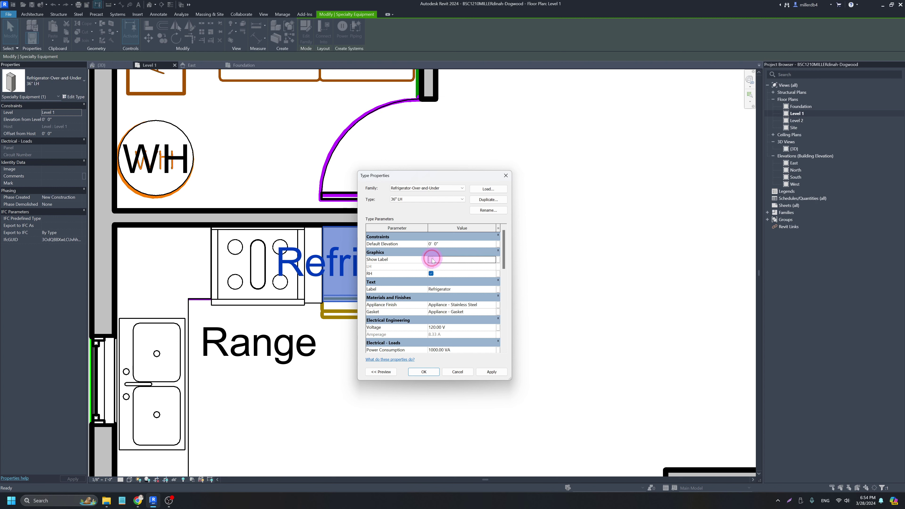
click(431, 274)
click(424, 375)
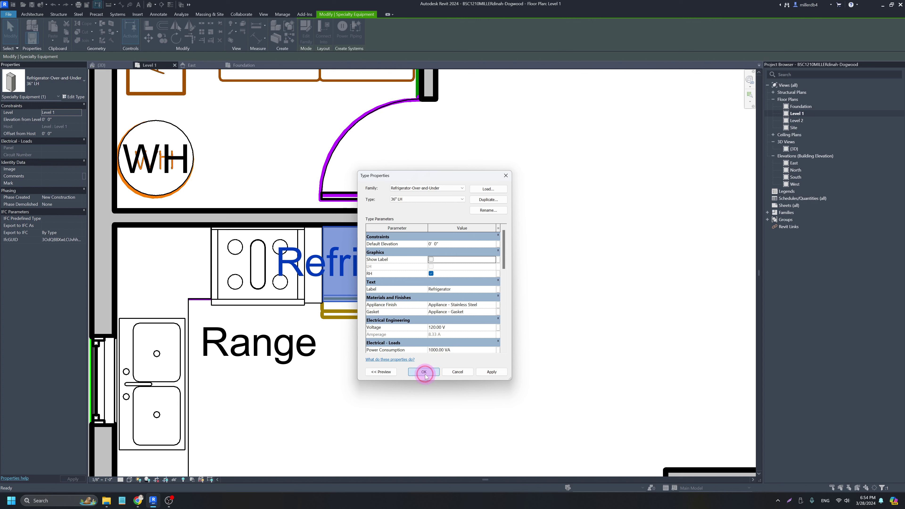
click(405, 366)
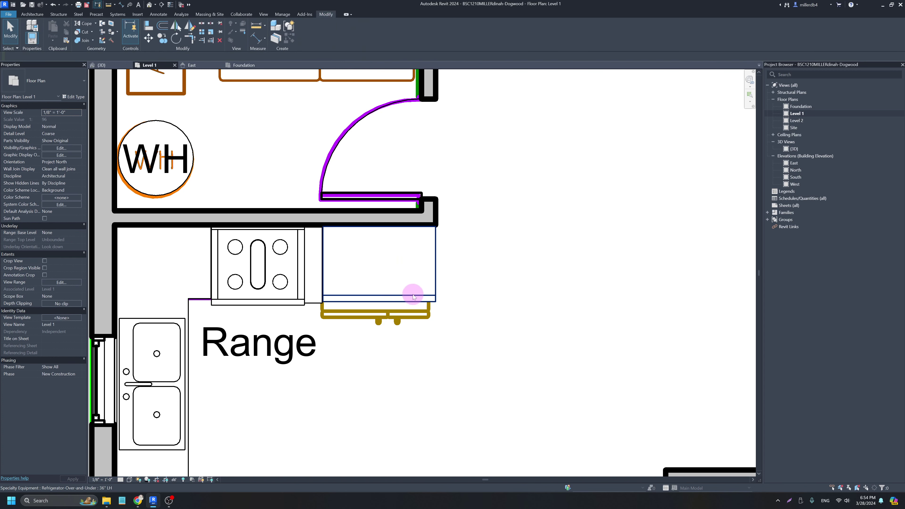
- Turn off Show Label in the gas range's type properties
click(300, 274)
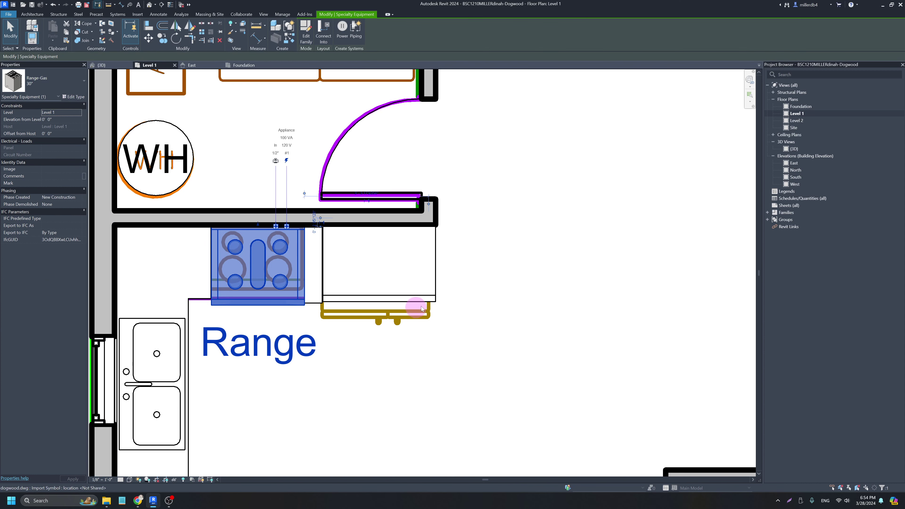
click(68, 96)
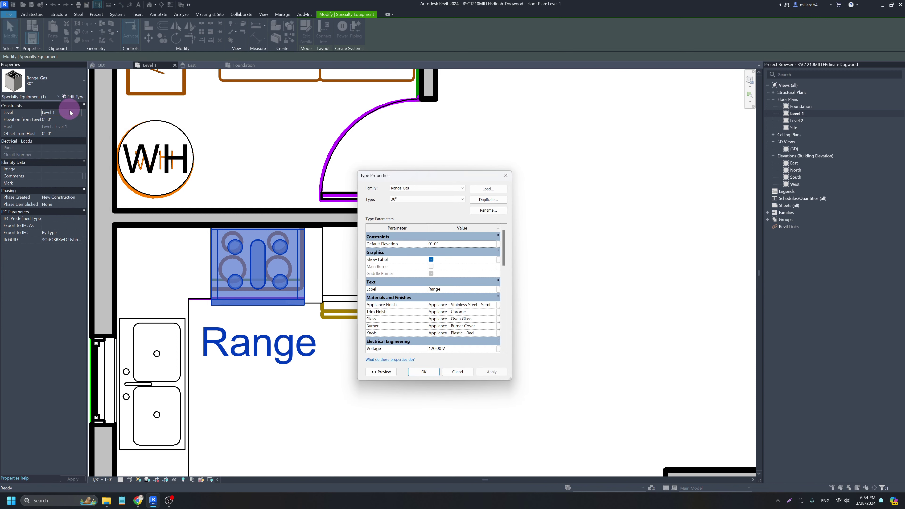
click(431, 259)
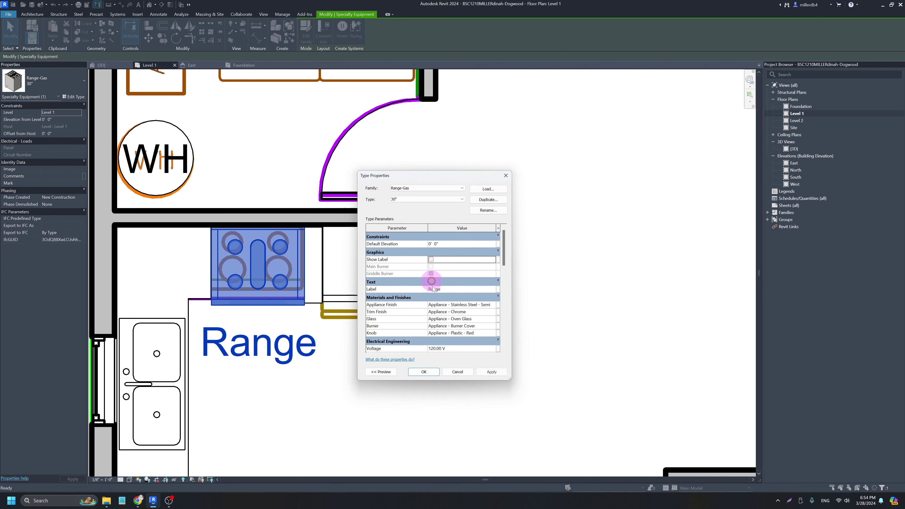
drag(423, 370, 431, 260)
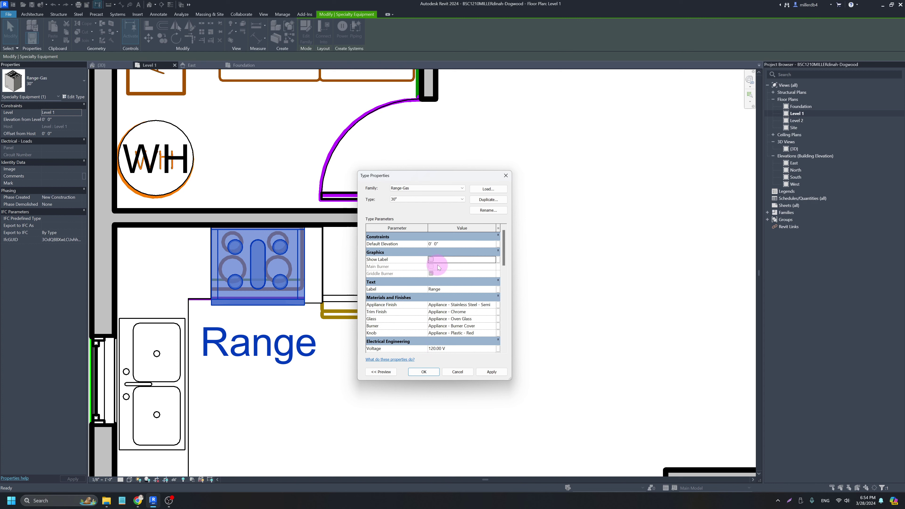
scroll(439, 291, down, 1)
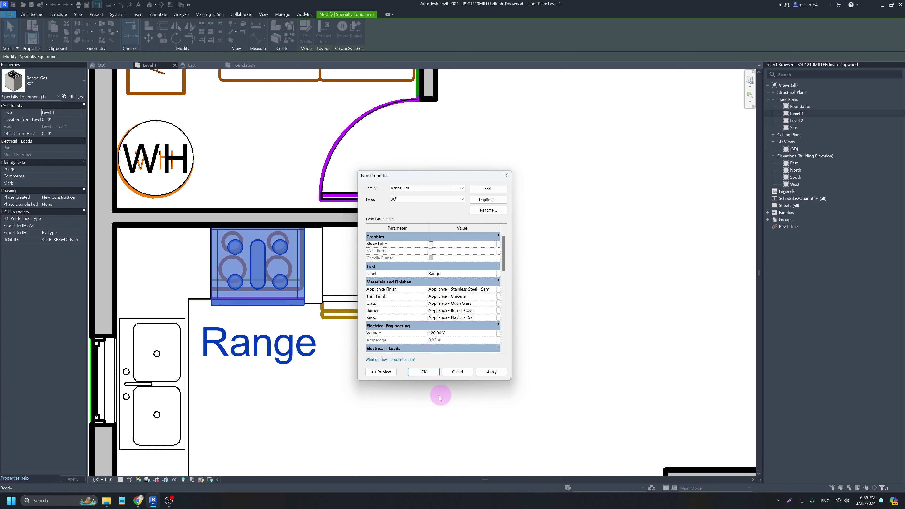
click(424, 371)
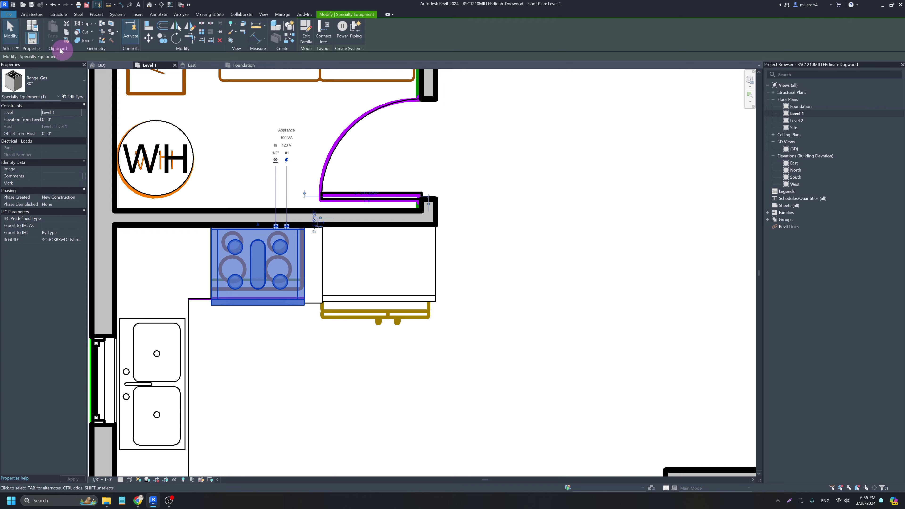
- Examine the placed range and refrigerator beside the countertops in the 3D view
click(149, 4)
key(Escape)
shift+middle_drag(239, 194, 275, 344)
click(295, 340)
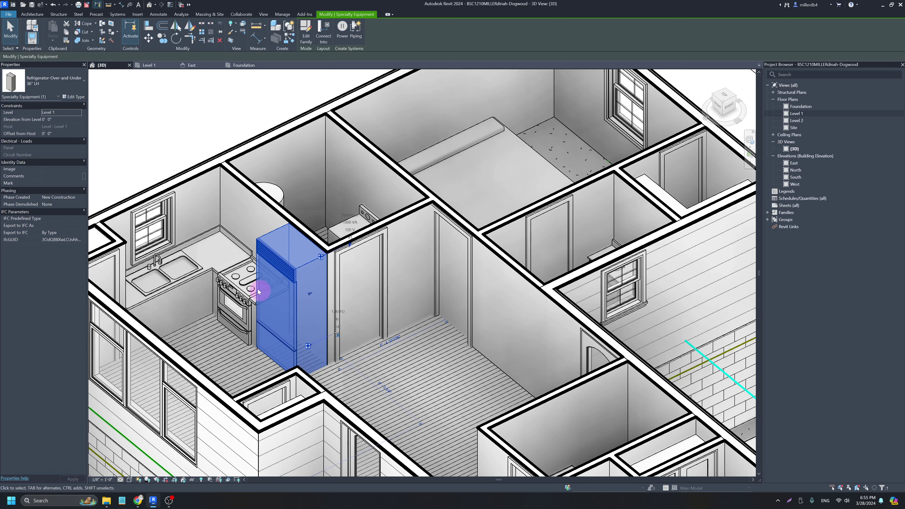
shift+middle_drag(271, 355, 193, 250)
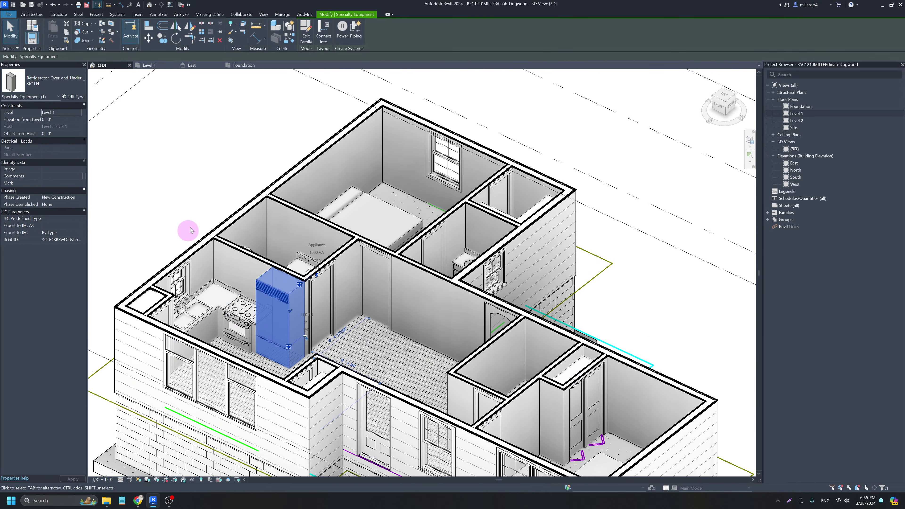
click(181, 208)
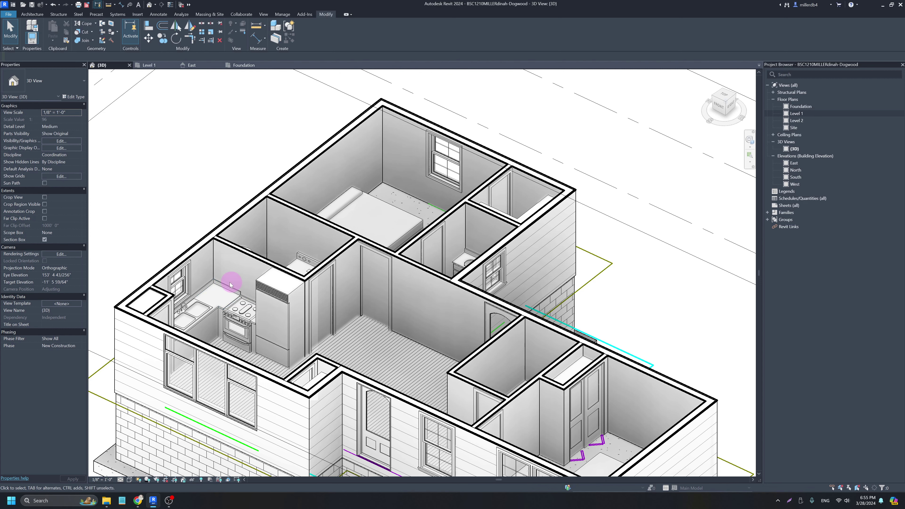
scroll(232, 288, up, 5)
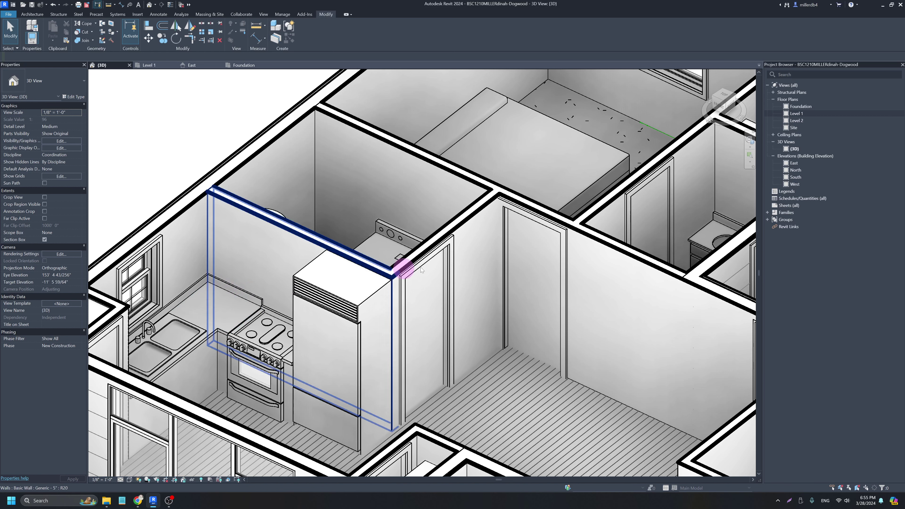
- Return to the Level 1 floor plan and show the whole house layout
double_click(796, 114)
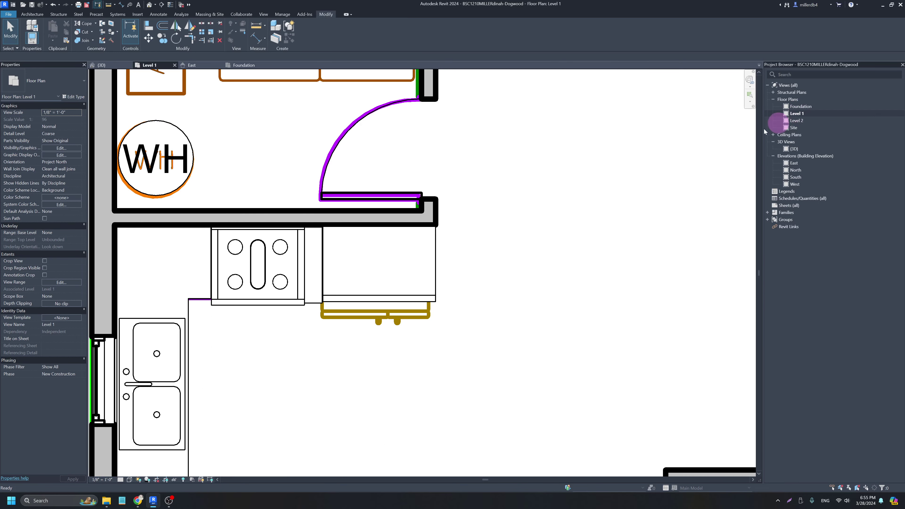
scroll(473, 274, down, 3)
scroll(472, 276, up, 1)
scroll(428, 292, down, 2)
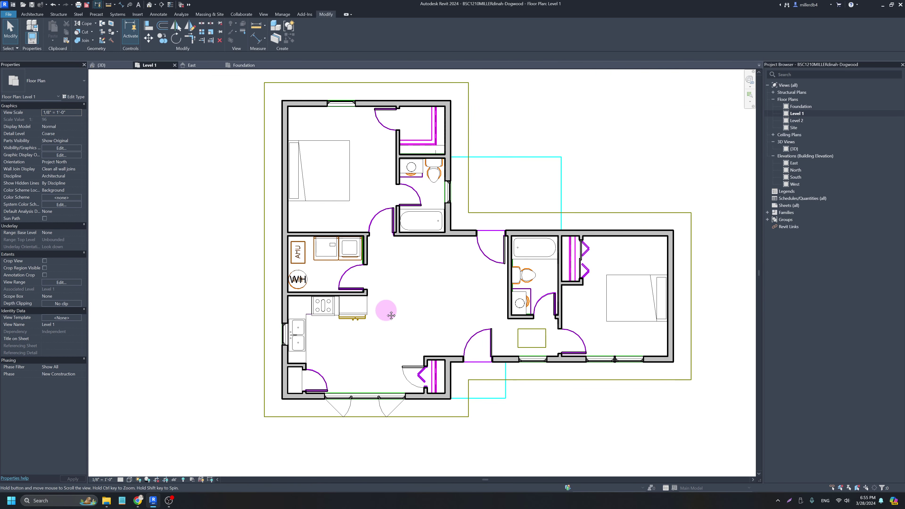
scroll(394, 297, up, 1)
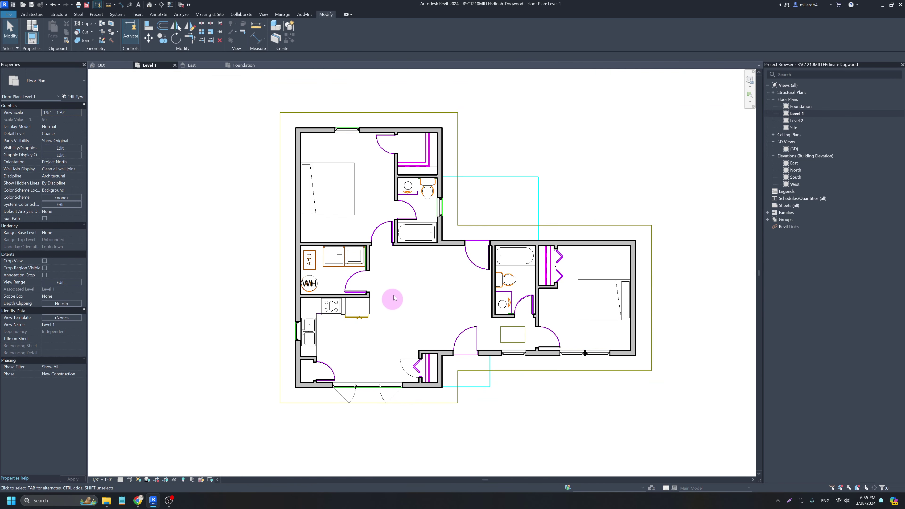
click(468, 180)
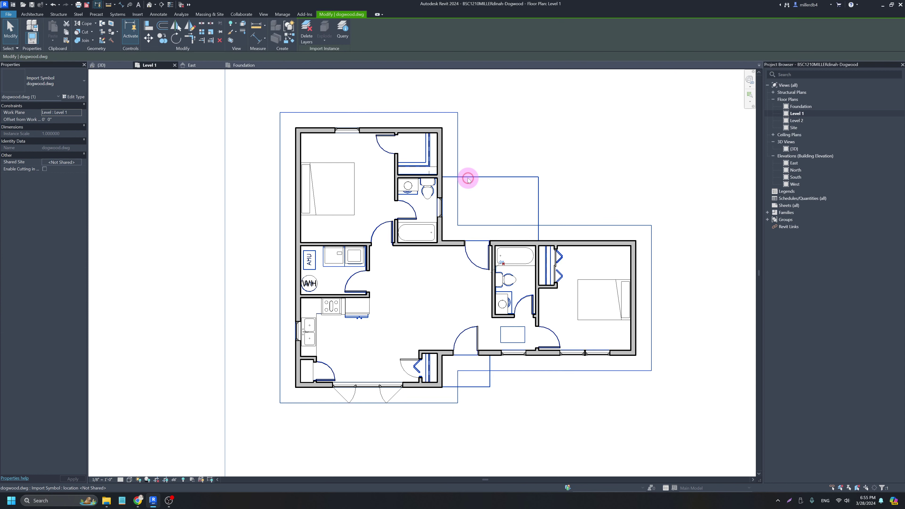
right_click(462, 180)
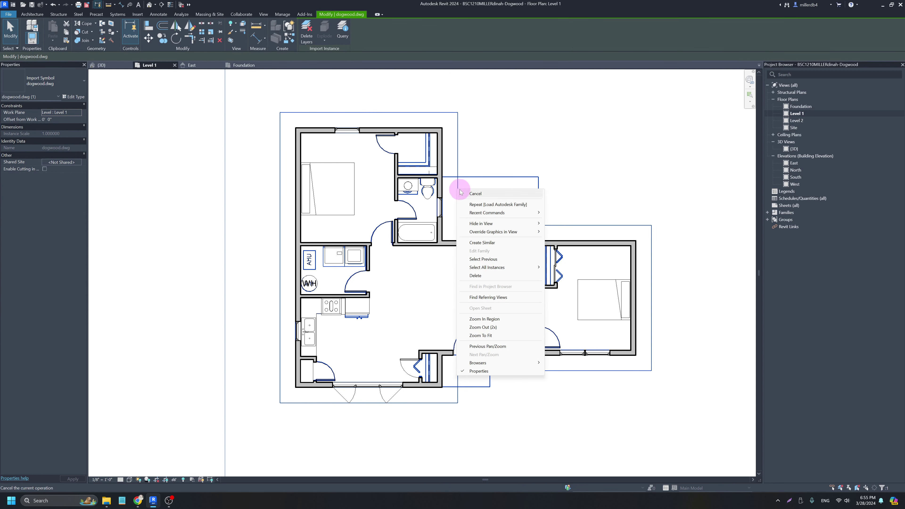
click(569, 164)
click(583, 162)
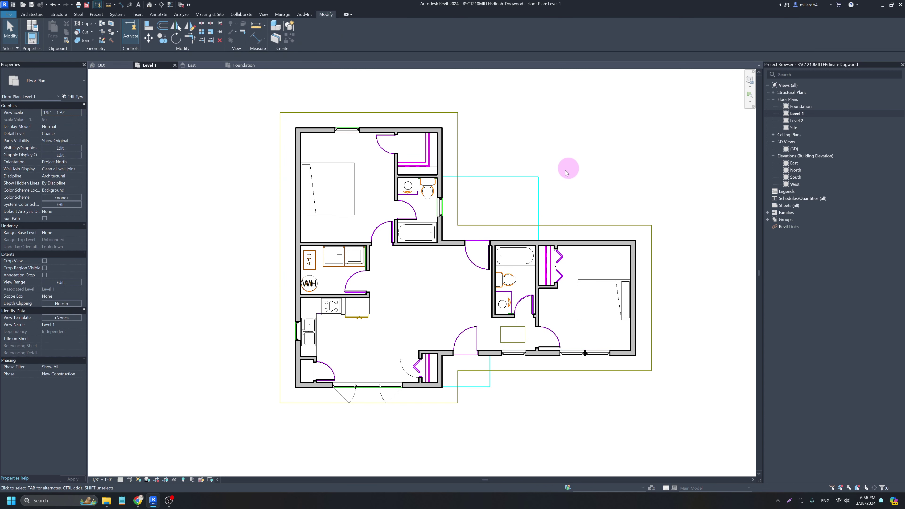
- Hide the imported dogwood.dwg drawing as an element in the Level 1 floor plan
click(520, 177)
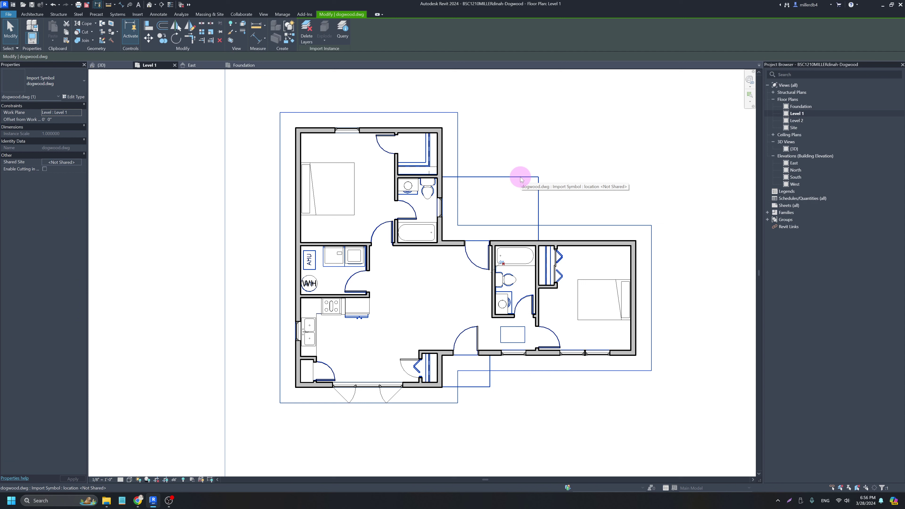
right_click(520, 178)
mouse_move(577, 212)
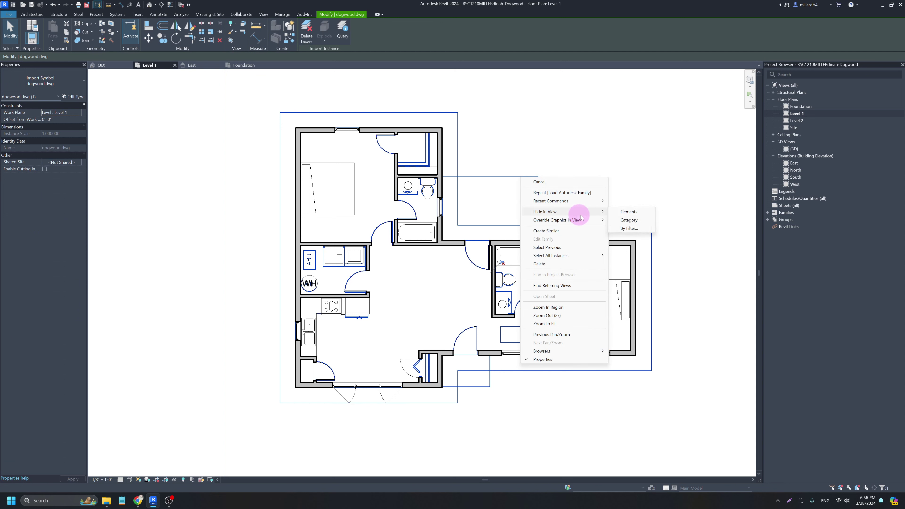
click(632, 213)
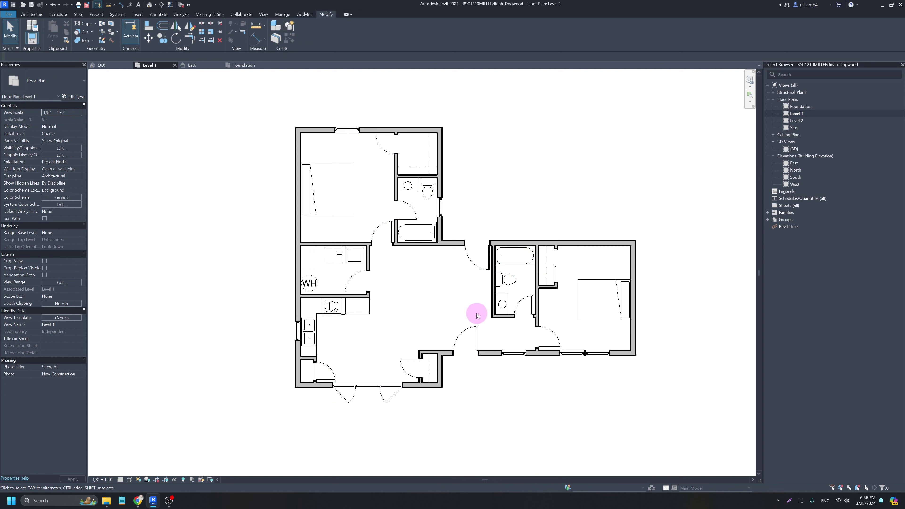
- Set the Level 1 floor plan's view scale to 1/4" = 1'-0"
middle_drag(479, 292, 421, 290)
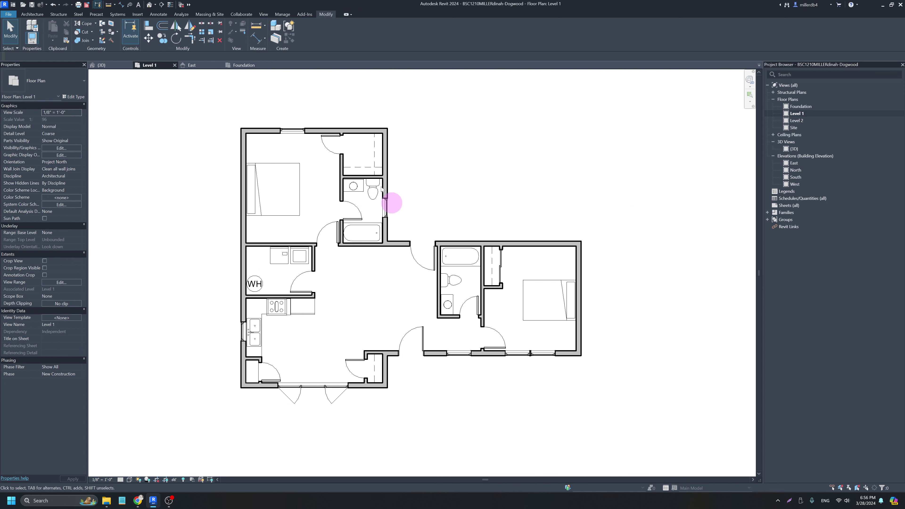
click(107, 480)
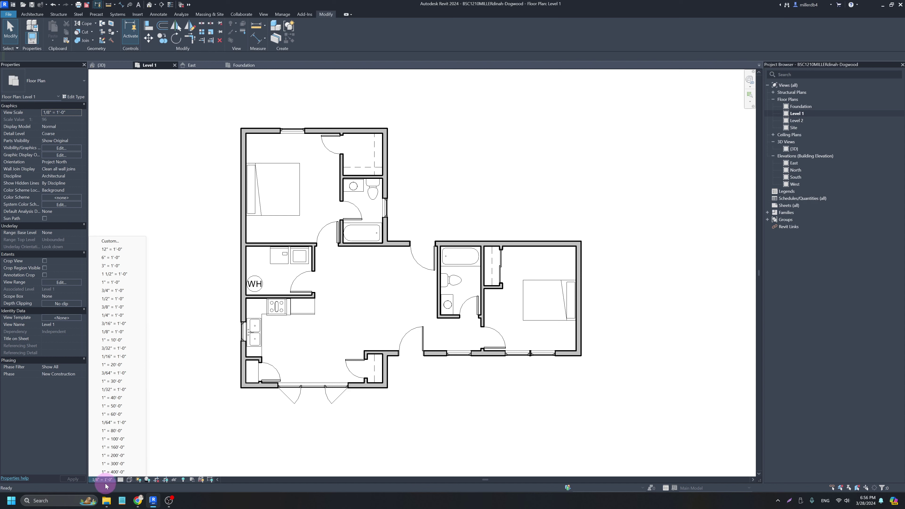
click(119, 315)
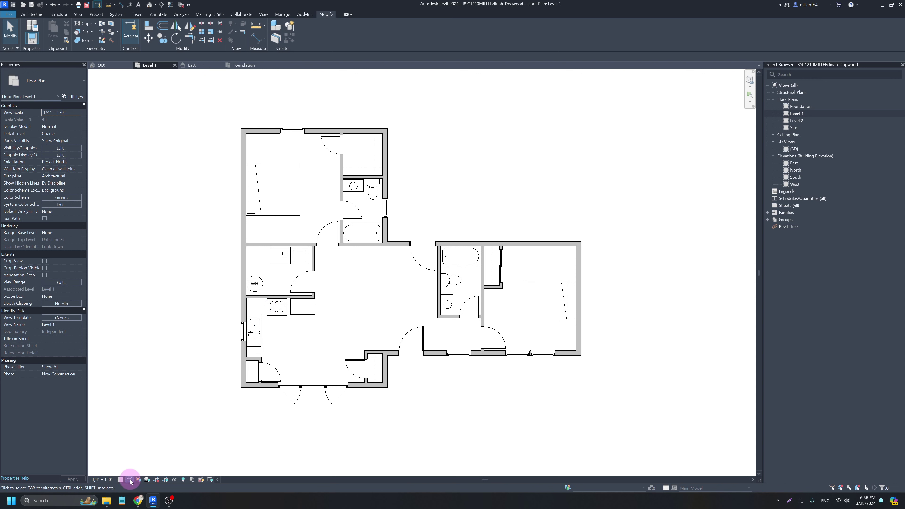
- Set the plan's detail level to Fine and examine the layers of the west exterior wall beside the bed
scroll(234, 214, up, 5)
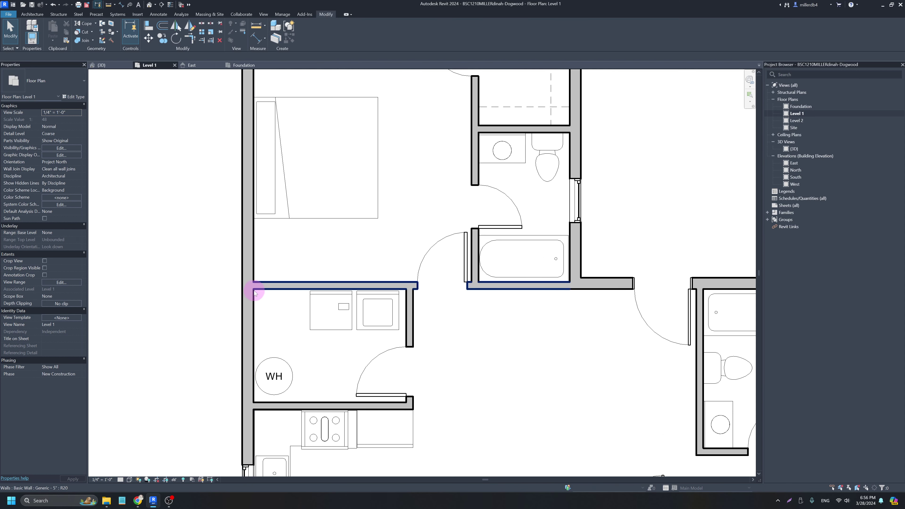
scroll(259, 285, down, 2)
scroll(271, 113, up, 4)
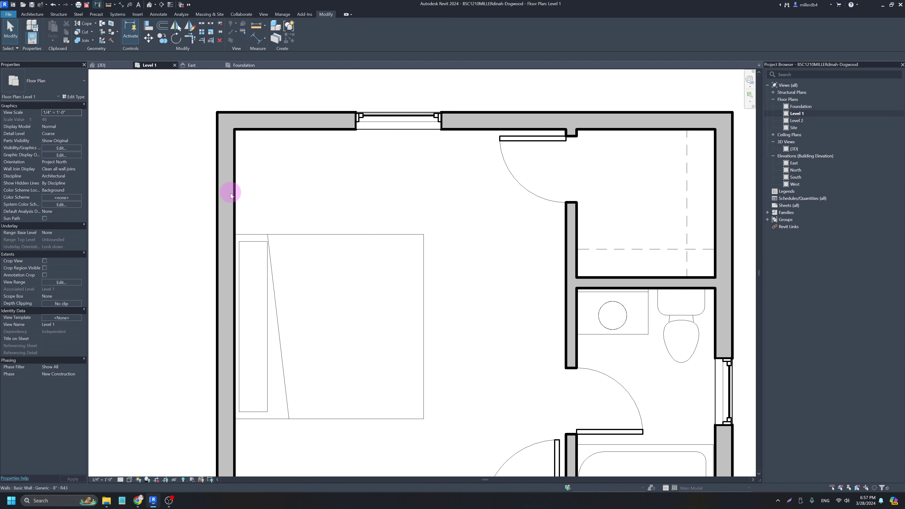
click(121, 480)
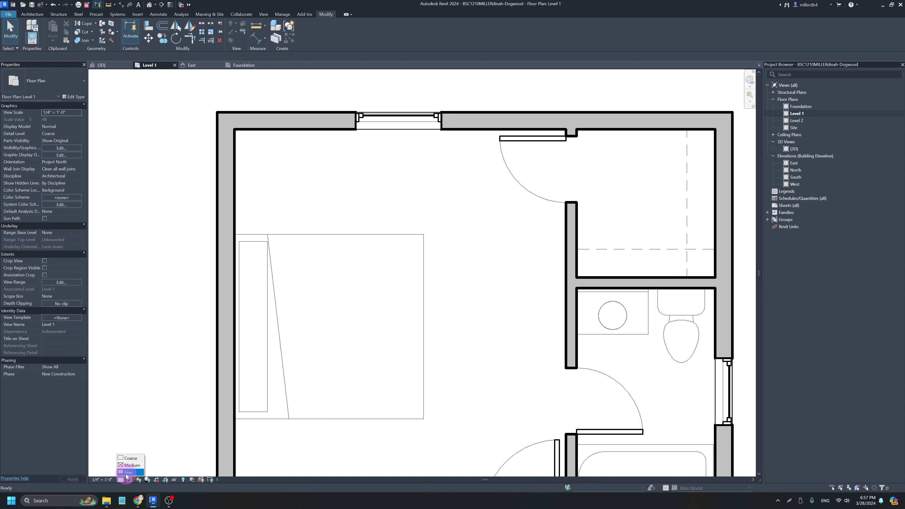
click(127, 472)
scroll(205, 251, up, 3)
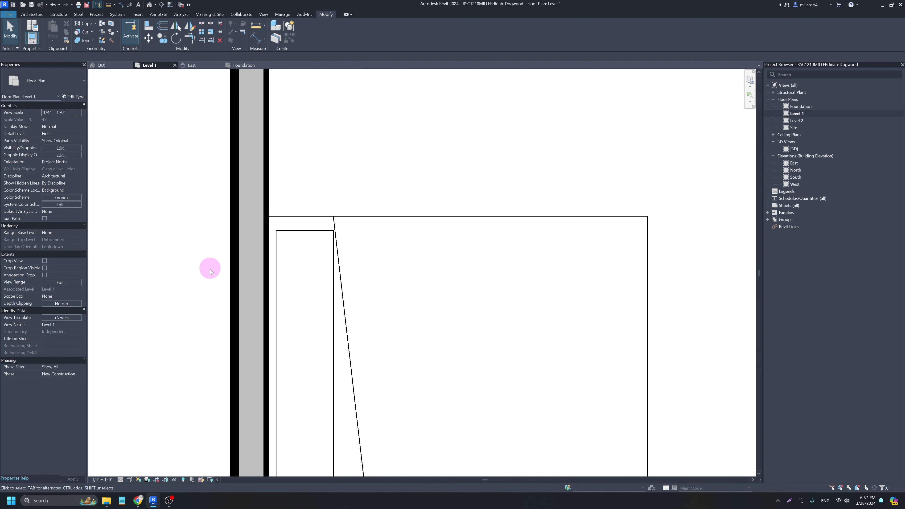
scroll(231, 283, up, 2)
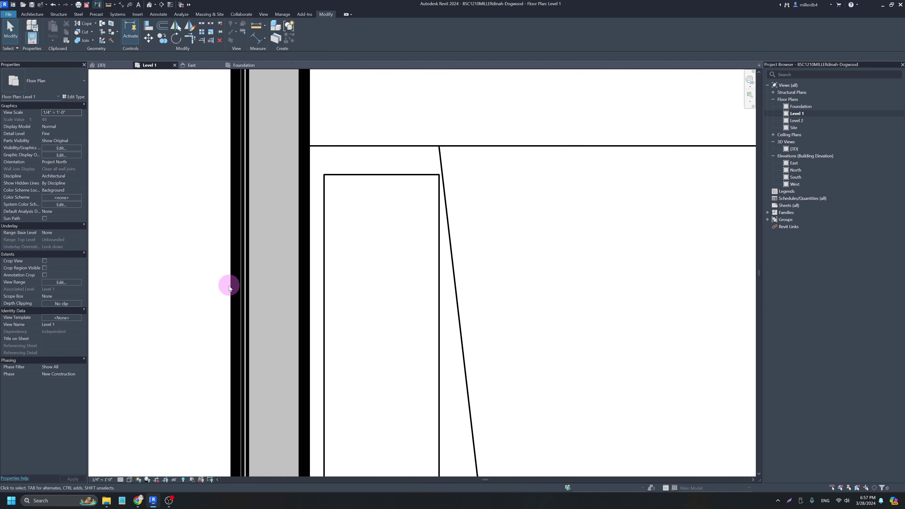
click(238, 320)
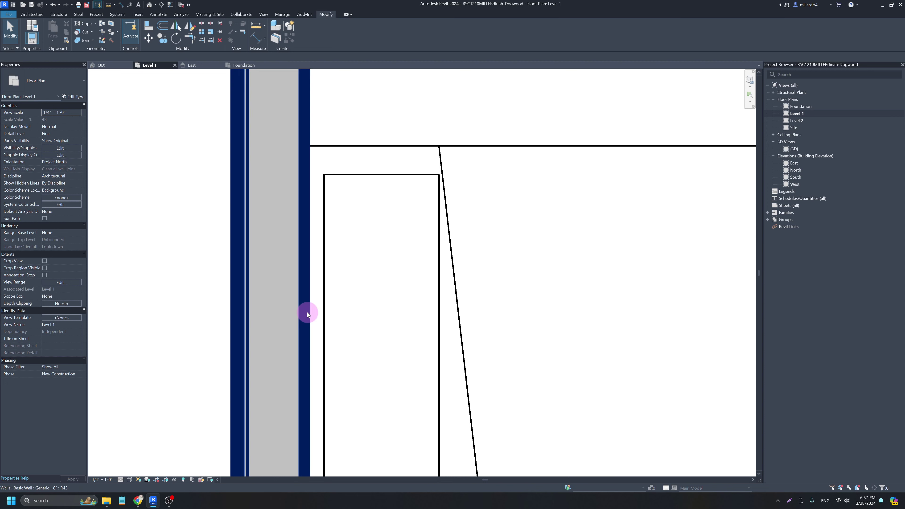
scroll(300, 327, down, 6)
middle_drag(311, 349, 224, 317)
scroll(311, 312, down, 2)
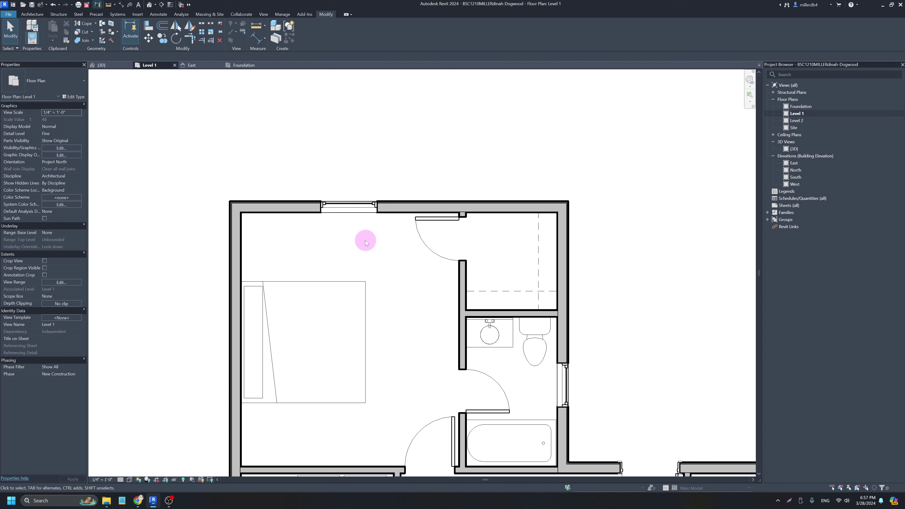
- Toggle Thin Lines on and back off to compare the wall line weights in the plan
key(t)
key(l)
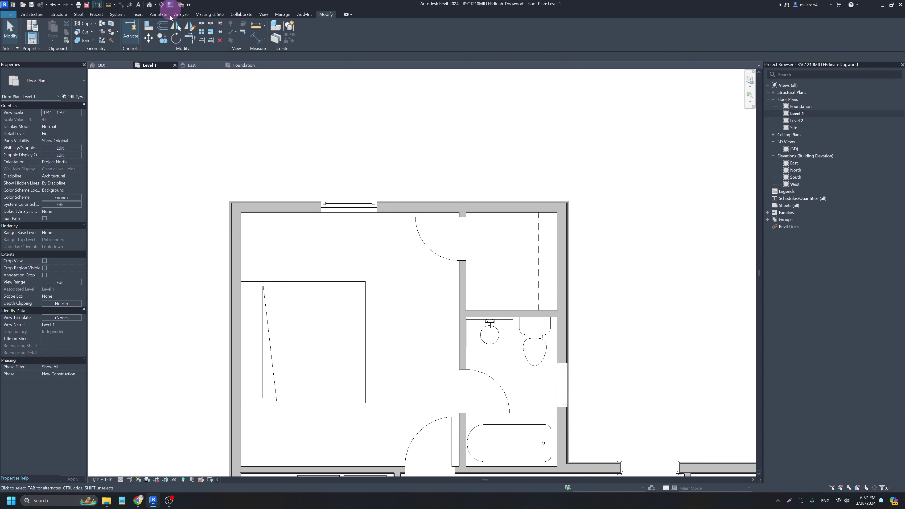
key(t)
key(l)
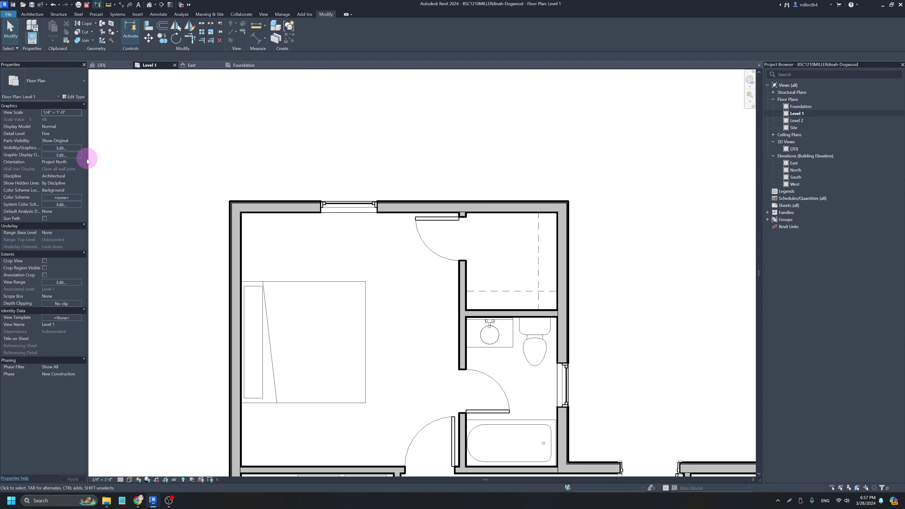
- Turn on Thin Lines and check the wall layers at the bedroom's upper-left exterior corner
scroll(224, 218, up, 2)
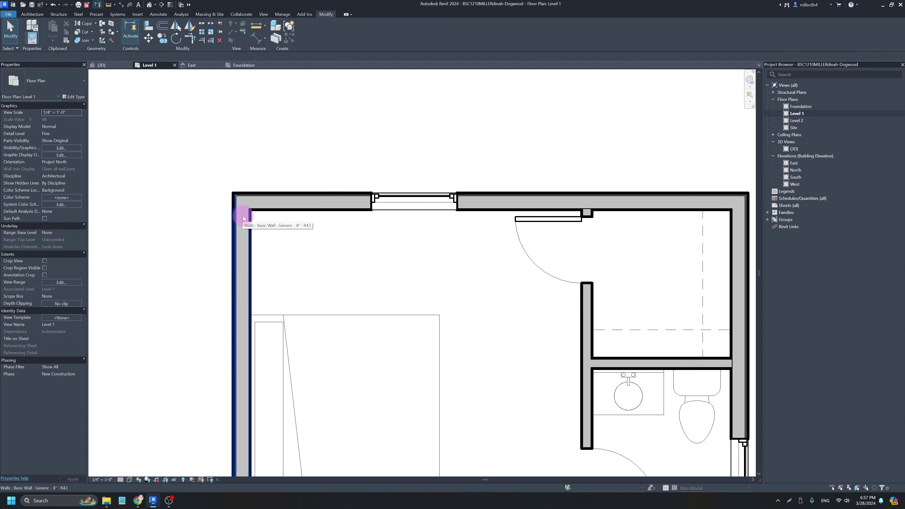
key(t)
key(l)
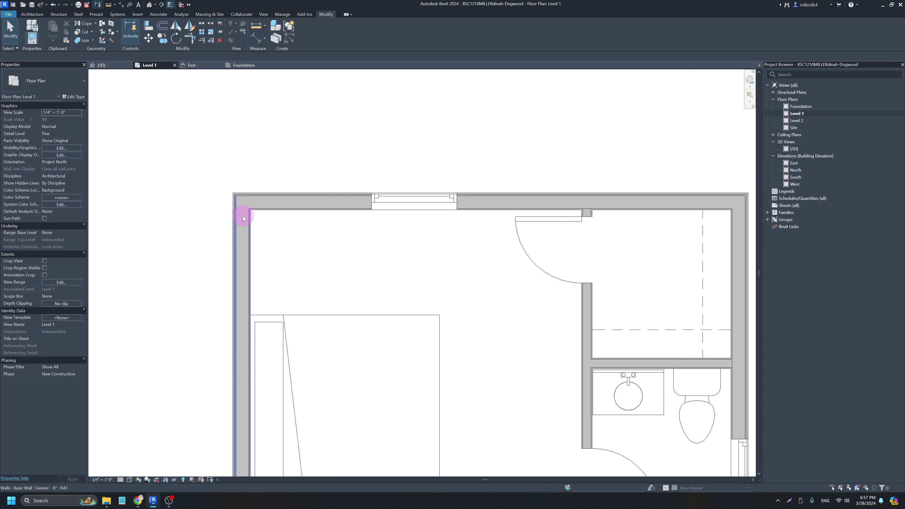
scroll(235, 288, up, 2)
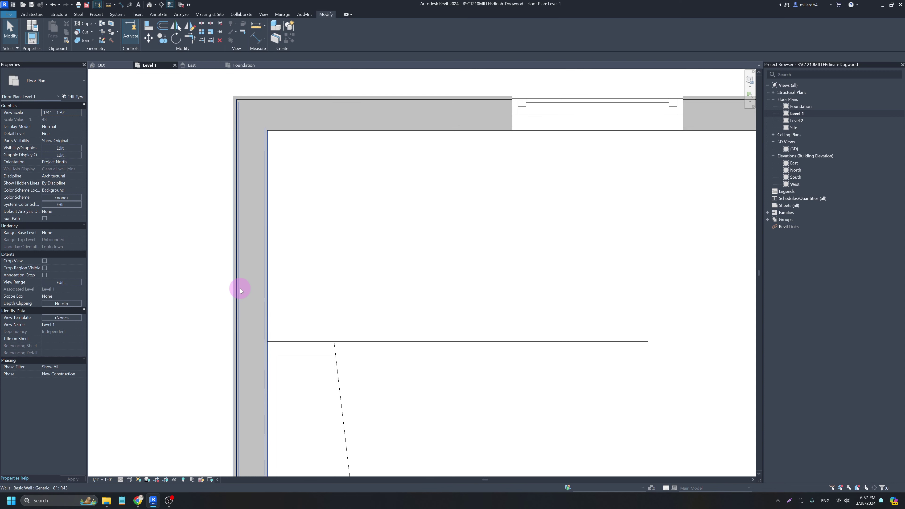
scroll(239, 288, down, 3)
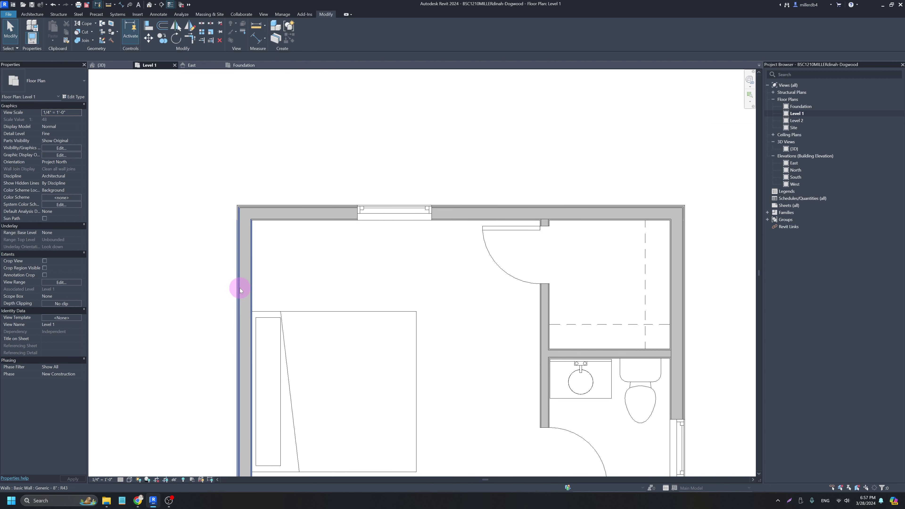
scroll(243, 292, down, 4)
middle_drag(251, 297, 231, 303)
scroll(232, 302, up, 1)
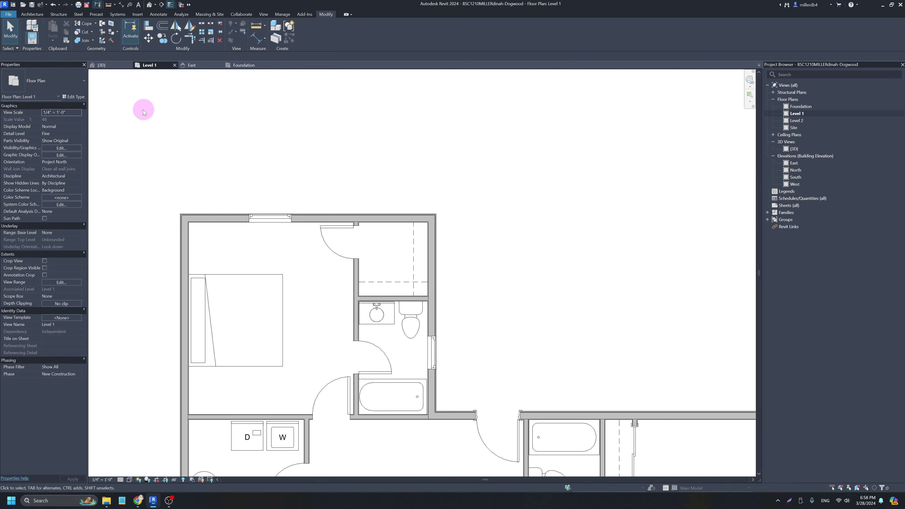
- Start an aligned dimension and set its wall reference preference to Faces of core
key(d)
key(i)
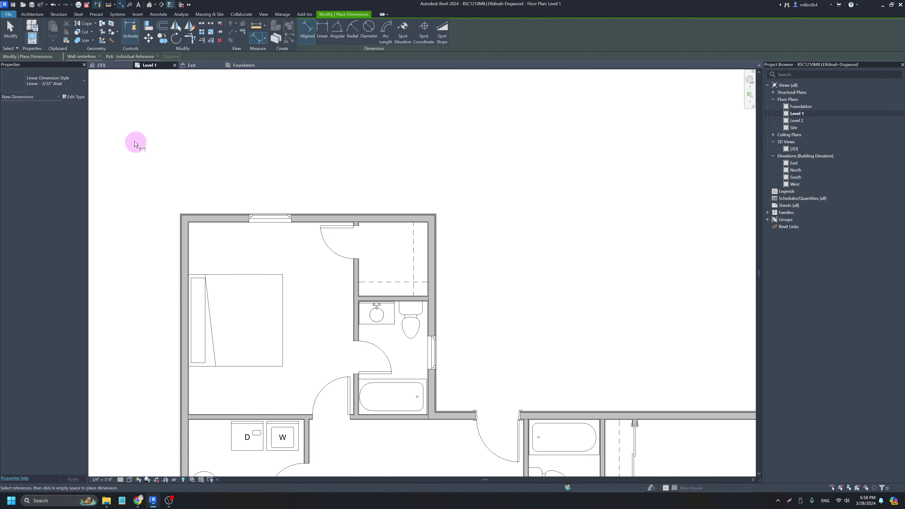
scroll(185, 272, up, 3)
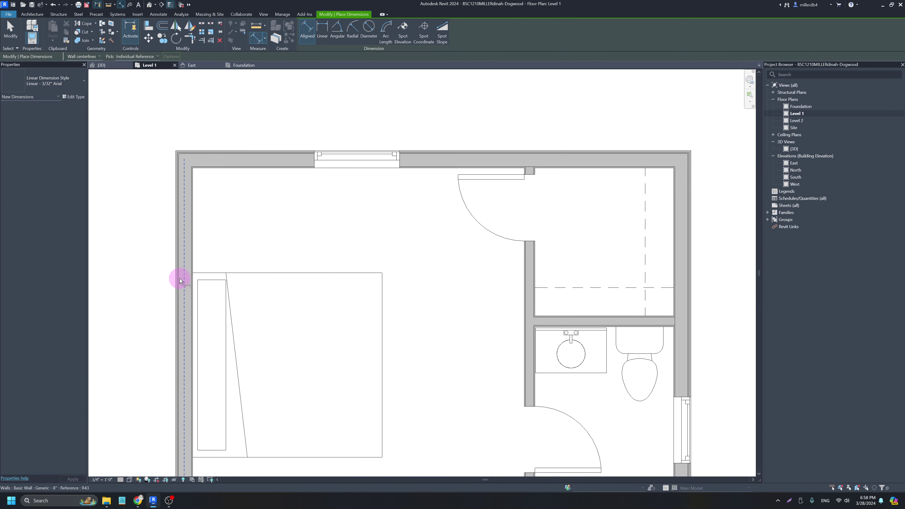
scroll(180, 277, up, 2)
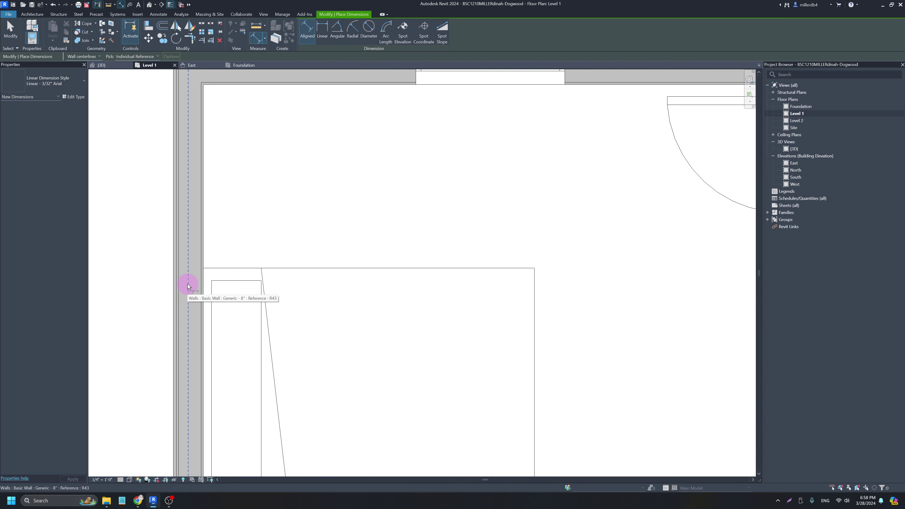
scroll(187, 285, down, 2)
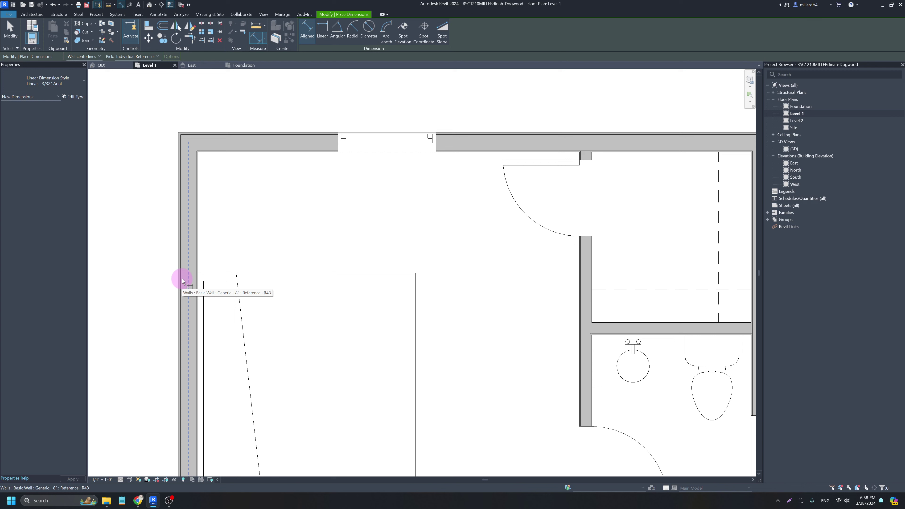
click(182, 282)
click(182, 282)
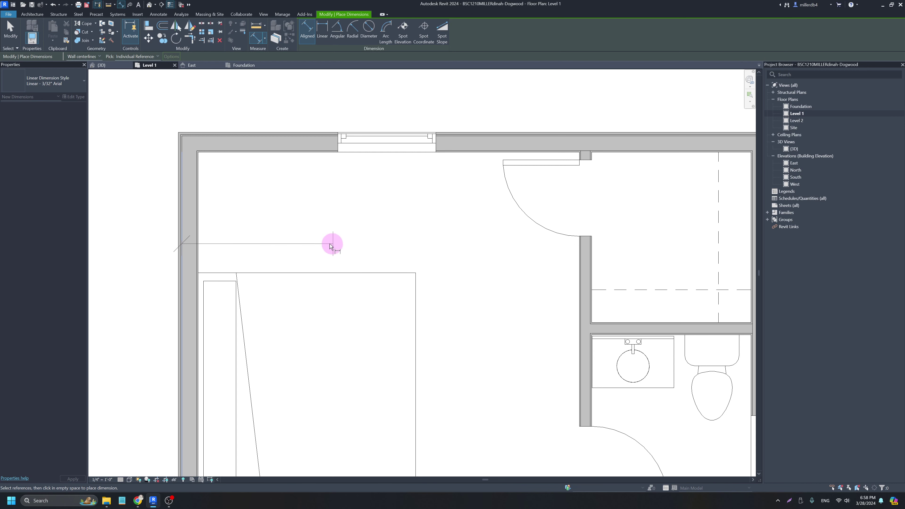
key(Escape)
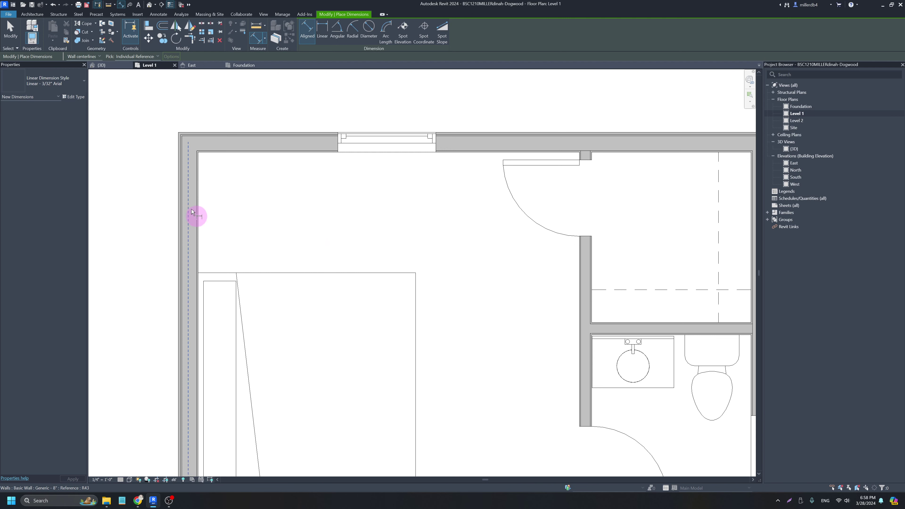
click(99, 57)
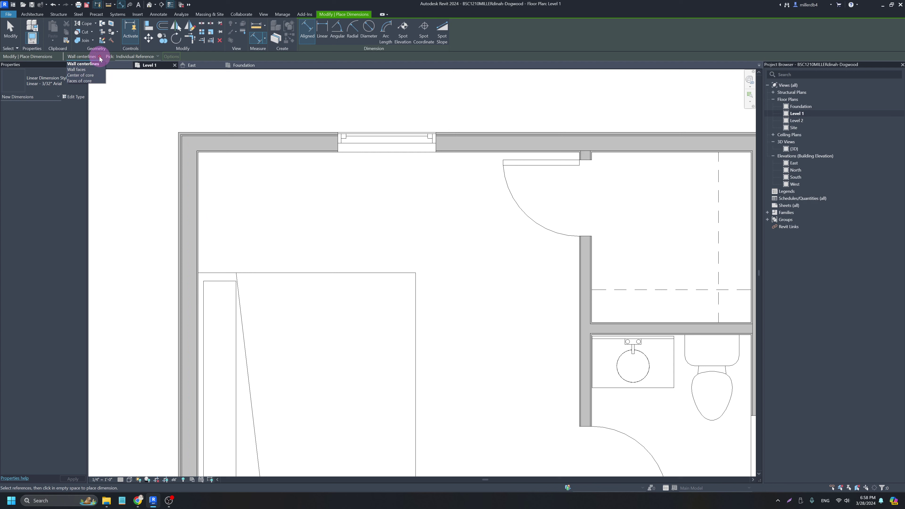
click(86, 82)
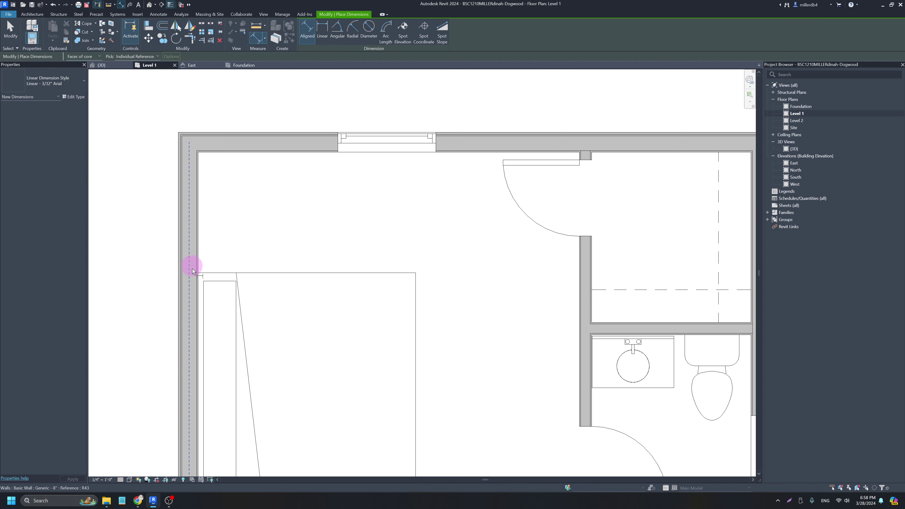
- Dimension the house's overall width between the outer core faces of the west and east exterior walls, placing the dimension above the plan
scroll(184, 291, down, 1)
scroll(184, 291, down, 4)
click(183, 291)
scroll(184, 292, down, 2)
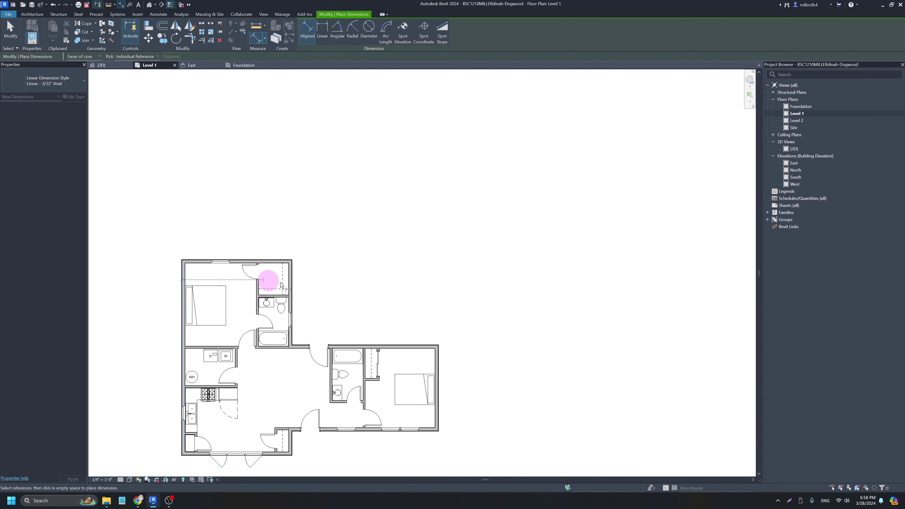
scroll(440, 377, up, 4)
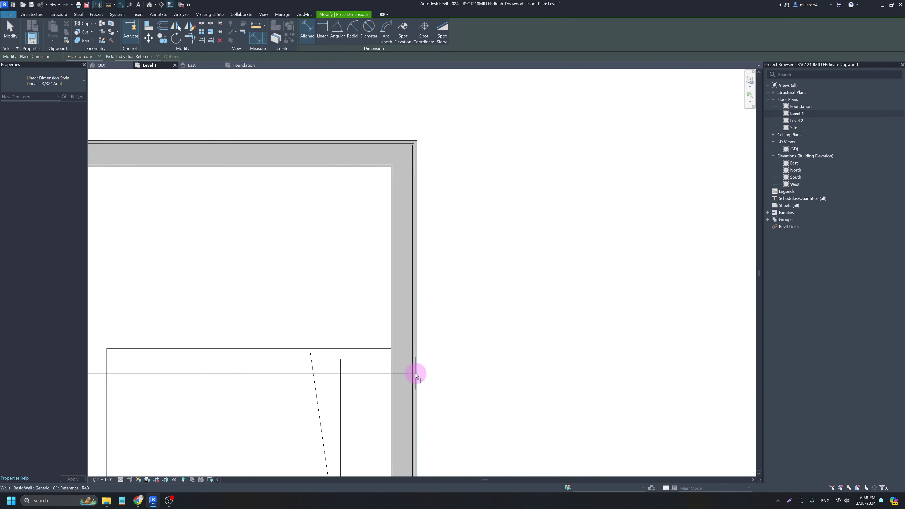
click(412, 374)
scroll(411, 374, down, 5)
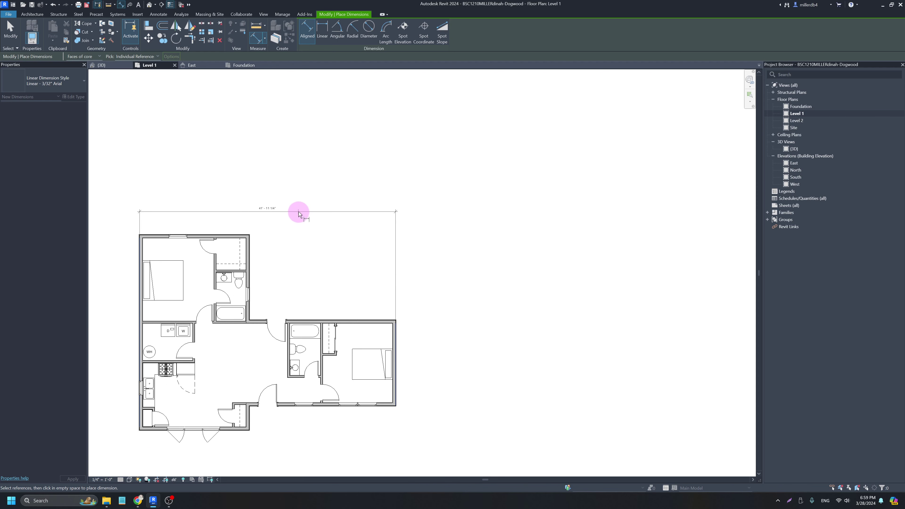
click(297, 221)
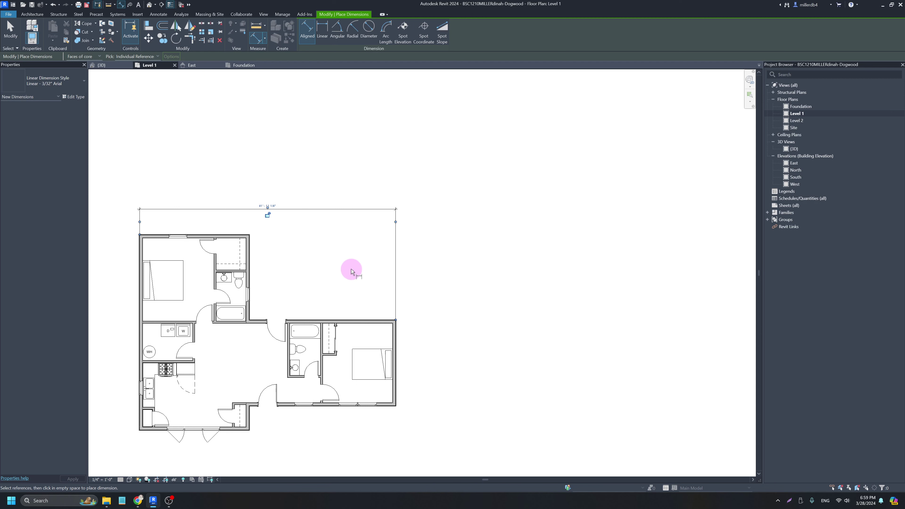
middle_drag(325, 280, 371, 272)
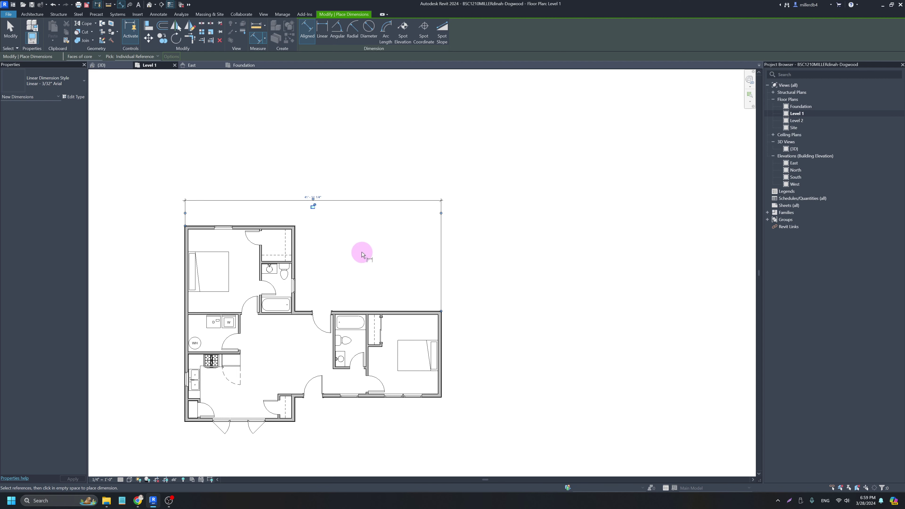
key(Escape)
key(Escape)
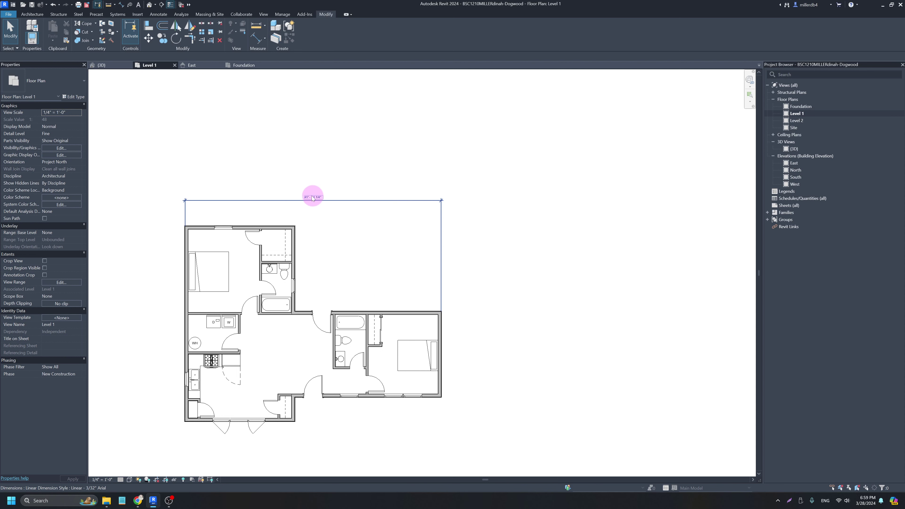
- Try to replace the overall width dimension's displayed value with the text 42'-0"
scroll(318, 201, up, 5)
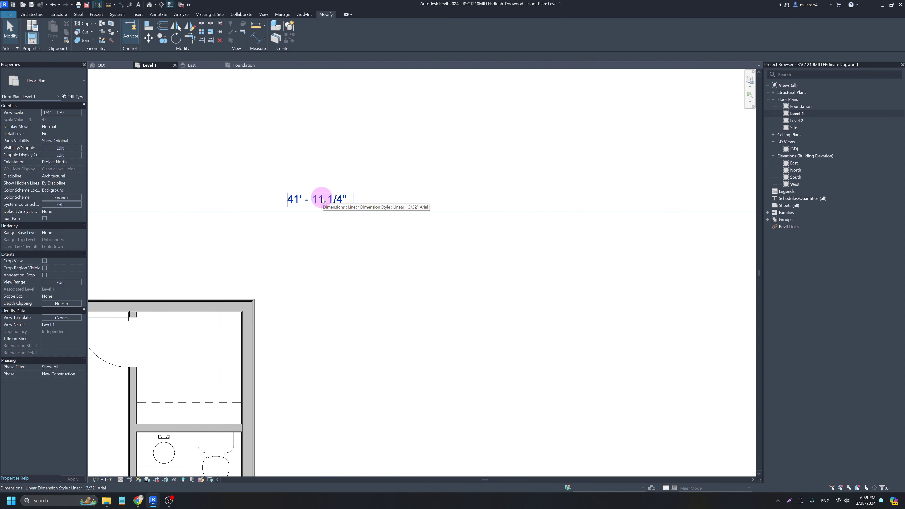
double_click(323, 200)
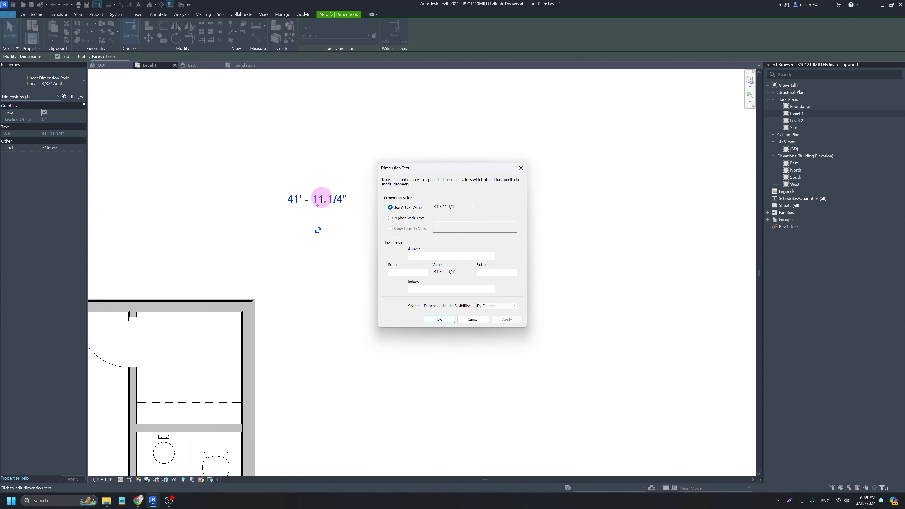
click(391, 218)
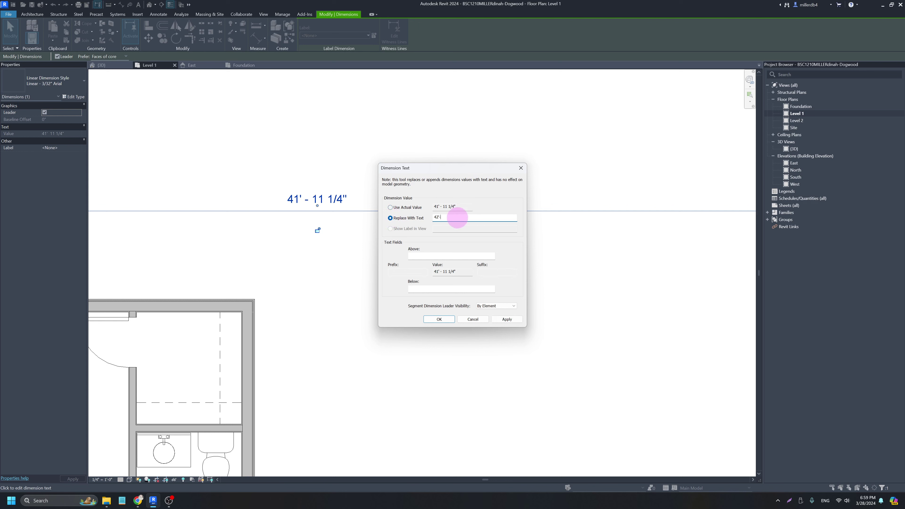
text(42'-0")
click(439, 319)
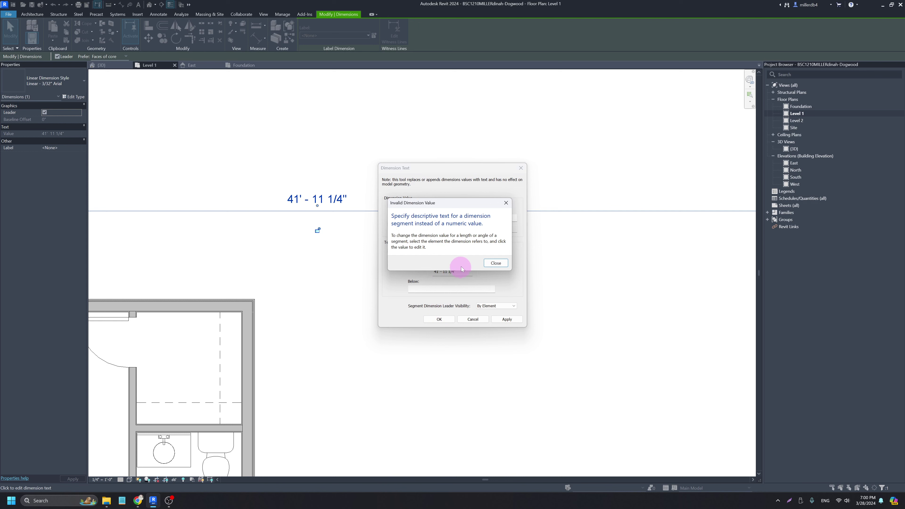
click(496, 263)
click(472, 318)
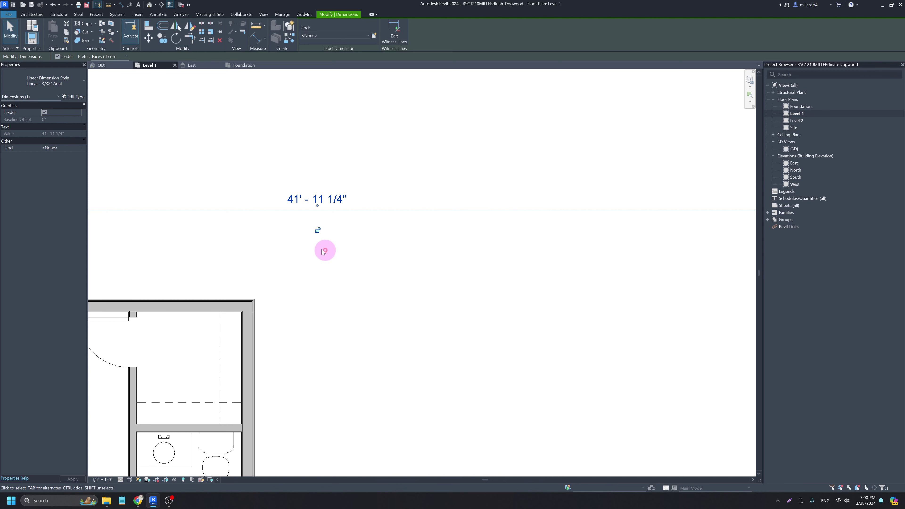
scroll(353, 261, down, 5)
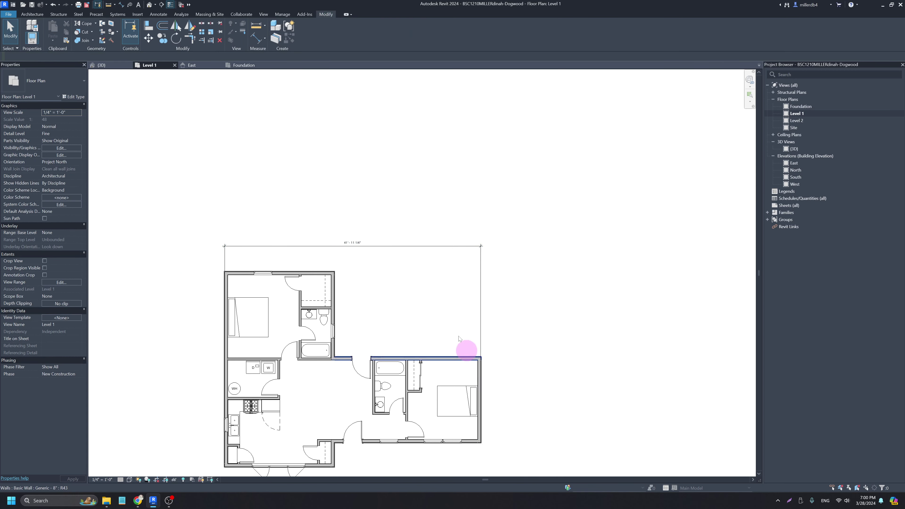
click(226, 384)
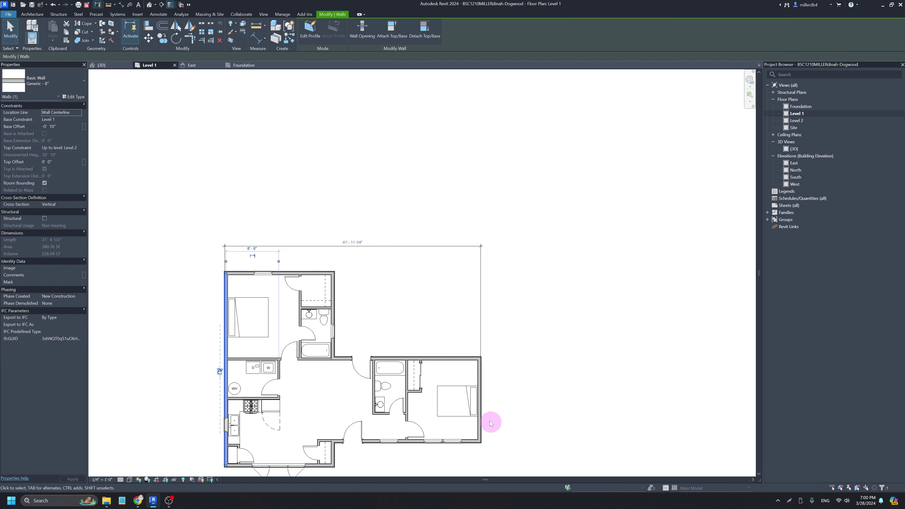
click(479, 435)
click(591, 377)
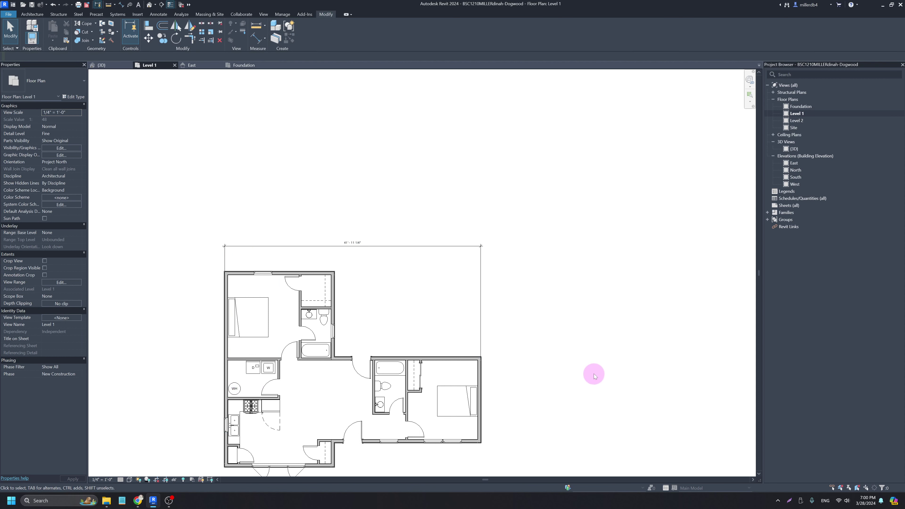
double_click(480, 374)
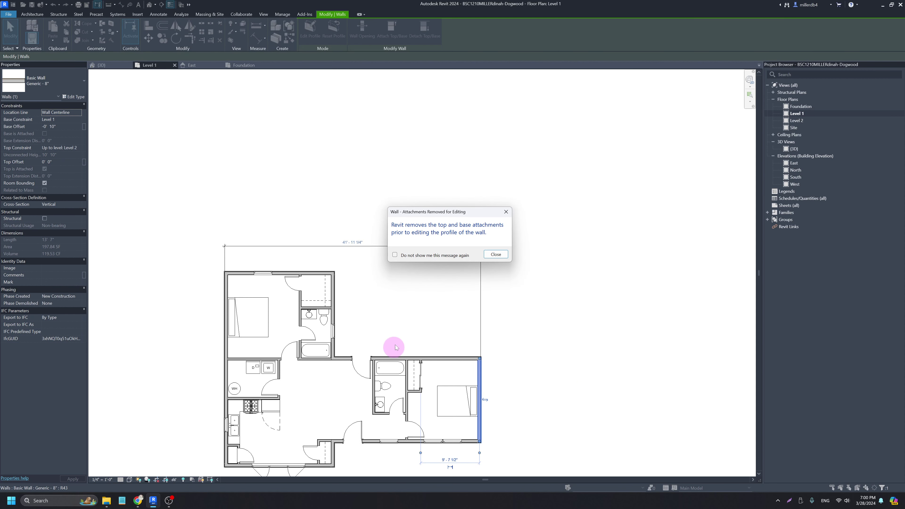
click(502, 253)
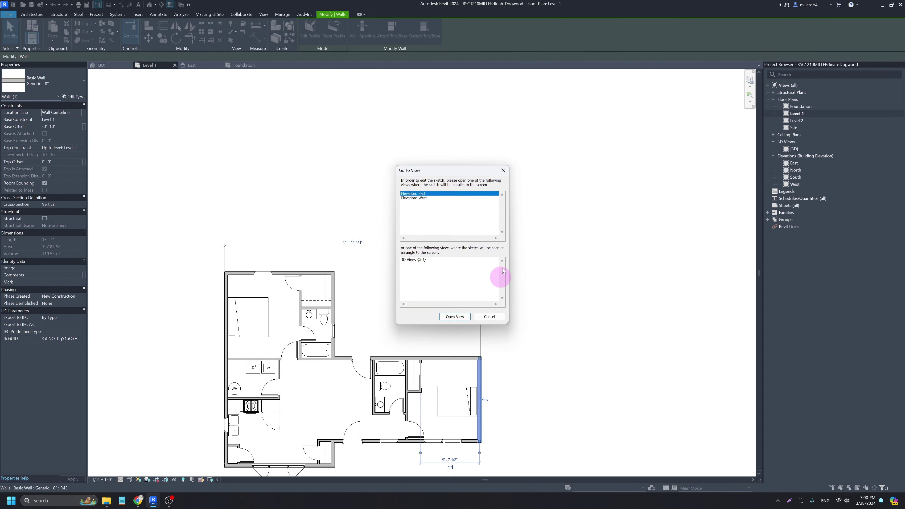
click(505, 170)
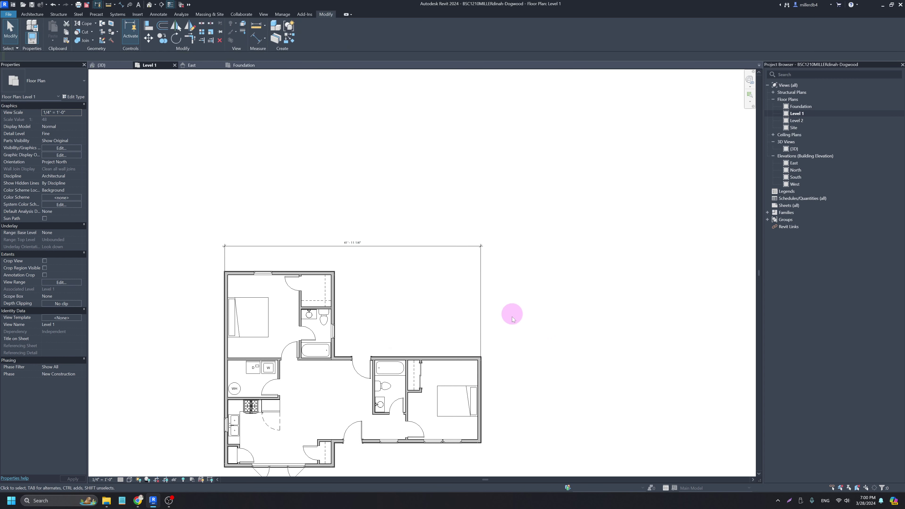
- Move the east exterior wall by setting the overall width dimension to 42'
click(479, 378)
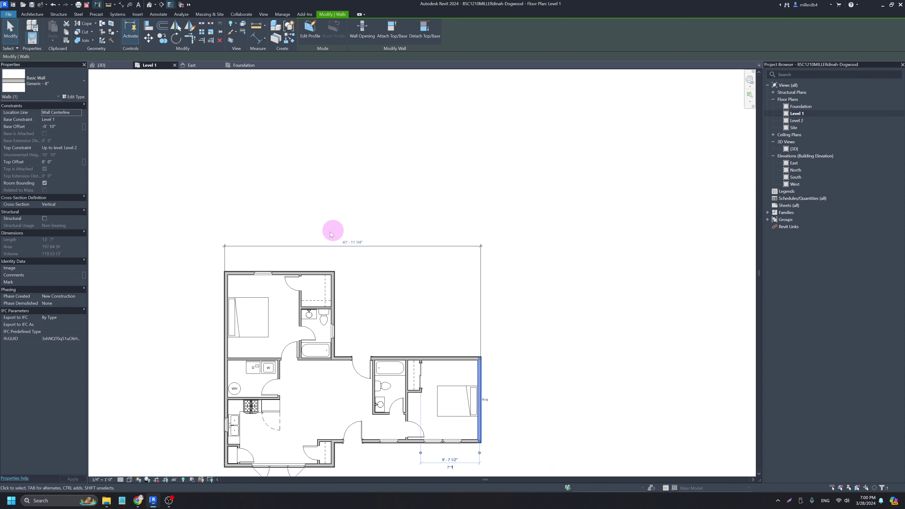
click(351, 244)
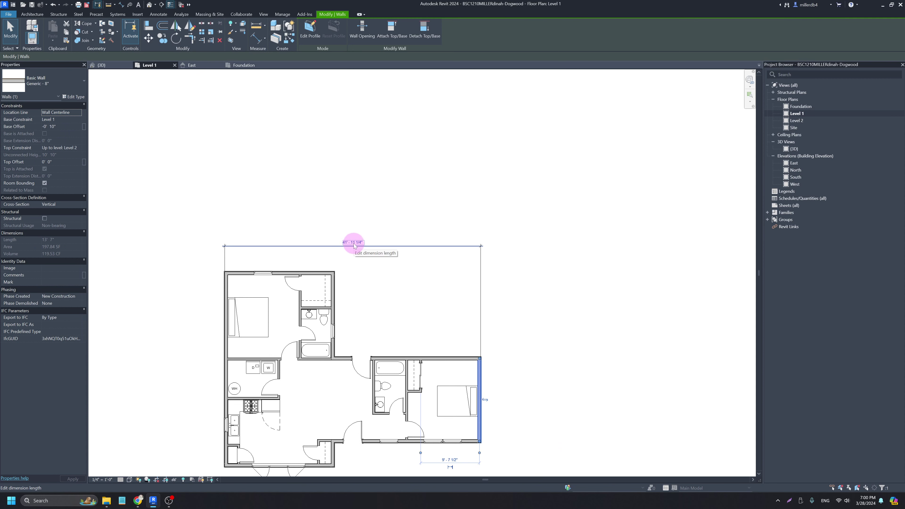
scroll(354, 246, up, 2)
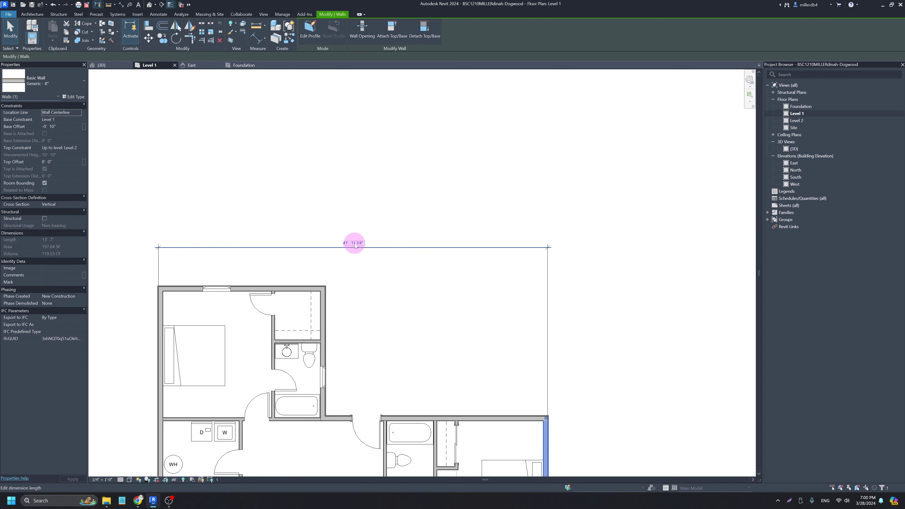
click(354, 244)
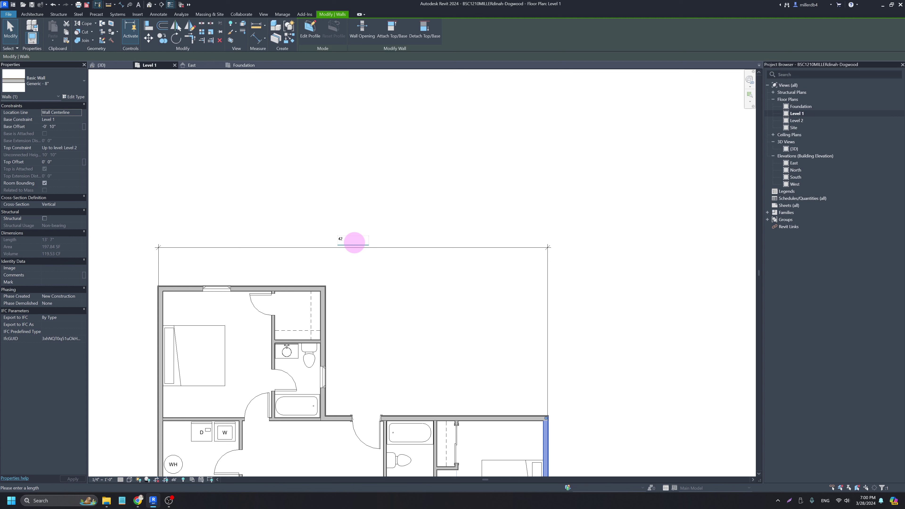
text(42)
key(Return)
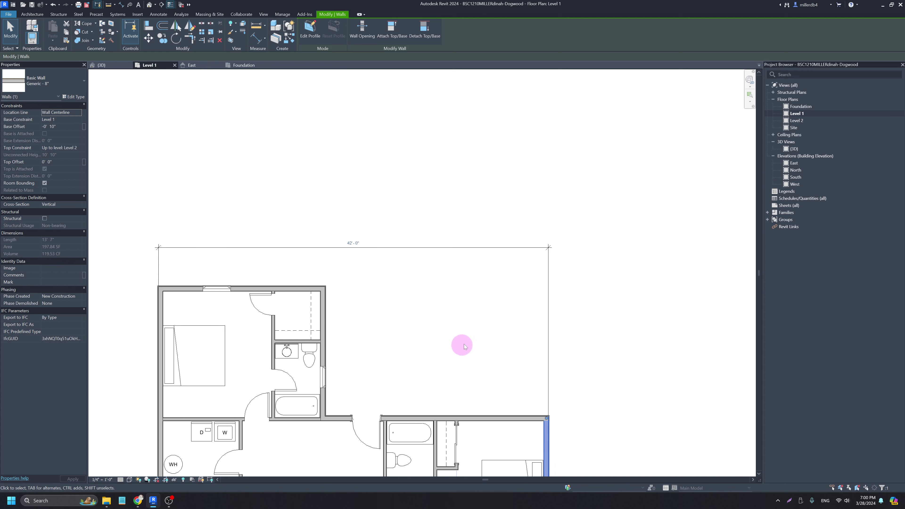
click(269, 273)
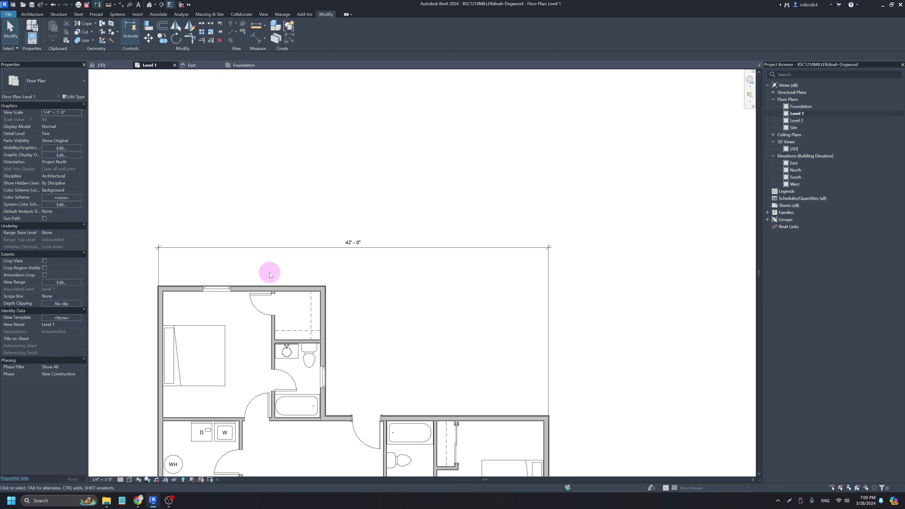
- Add an aligned dimension string across the west, closet-side and east exterior walls' core faces, placed just below the overall width dimension
key(d)
key(i)
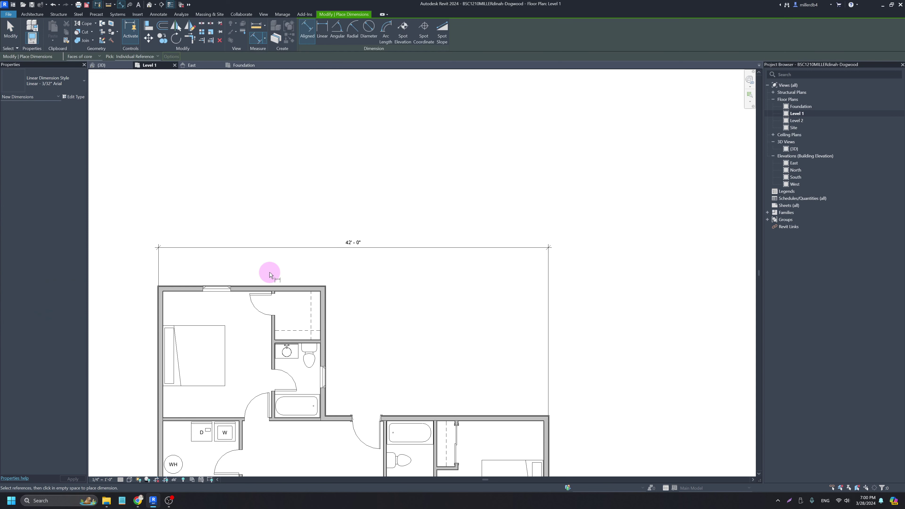
scroll(153, 369, up, 8)
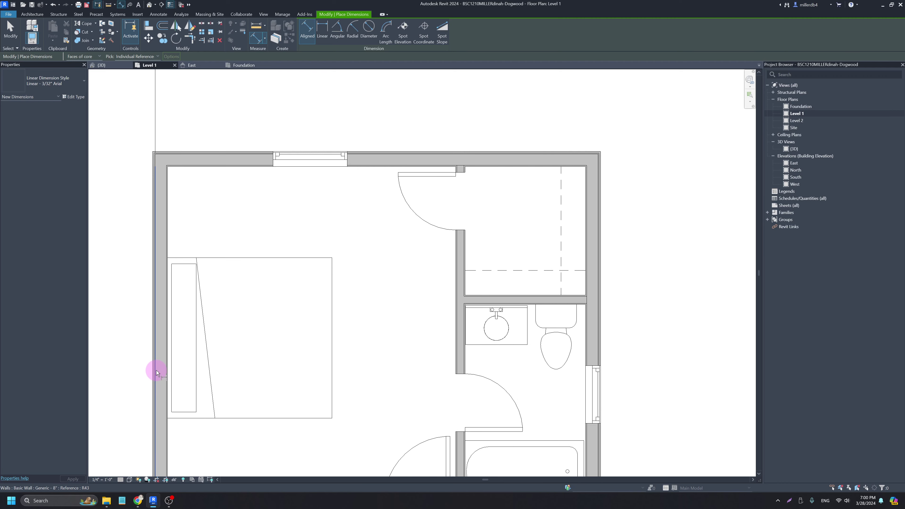
click(155, 373)
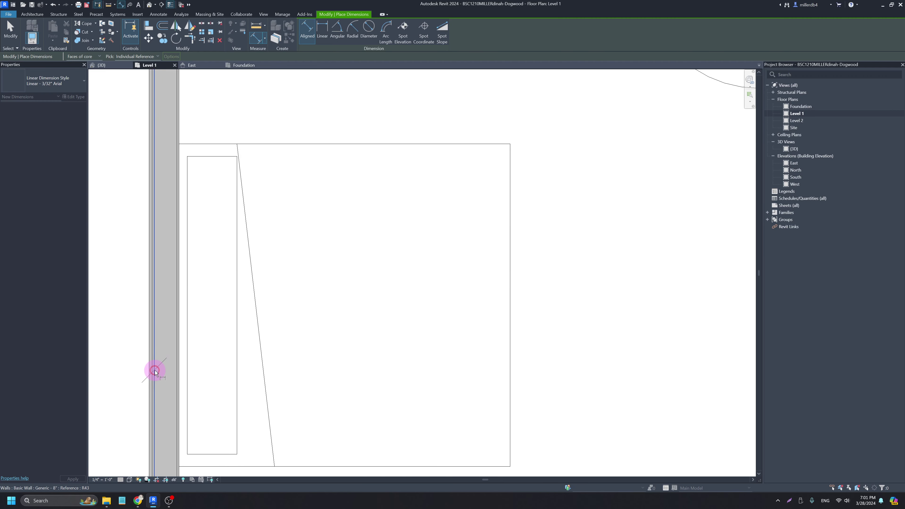
scroll(151, 370, down, 5)
scroll(446, 281, up, 3)
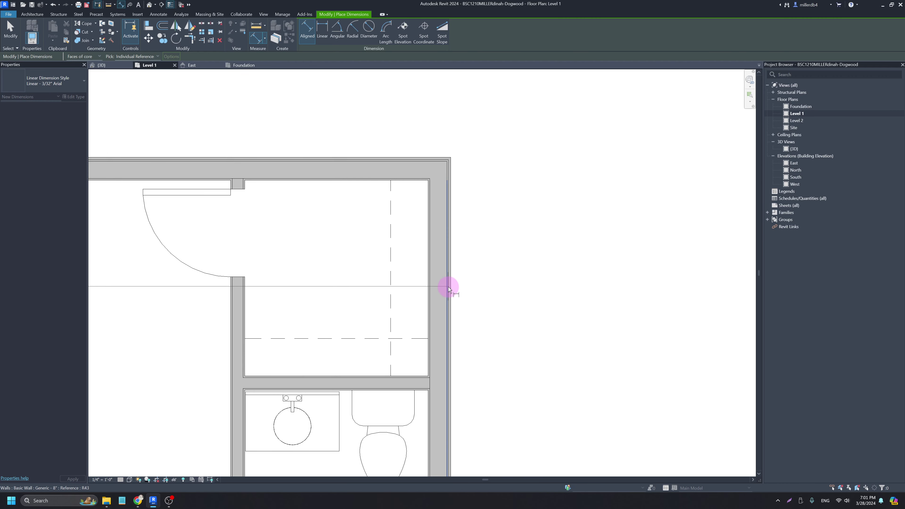
scroll(447, 293, down, 5)
scroll(448, 303, down, 6)
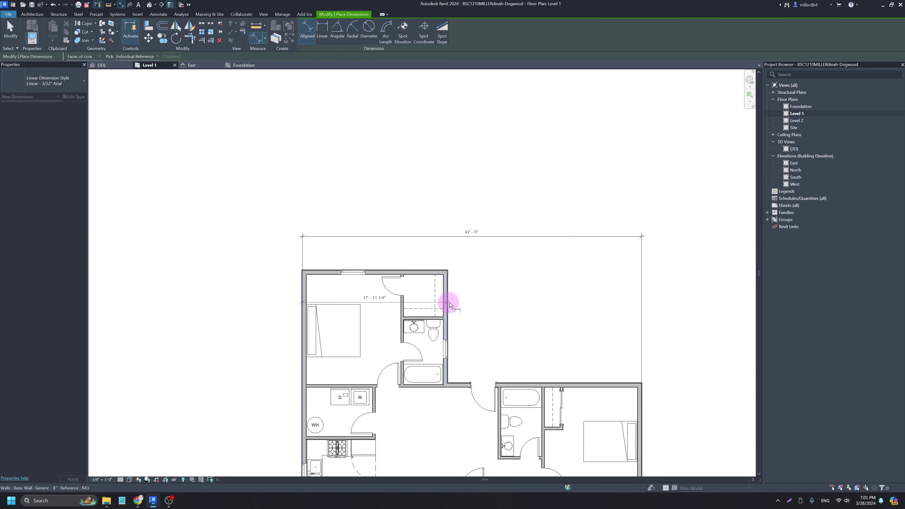
scroll(607, 384, up, 8)
click(623, 404)
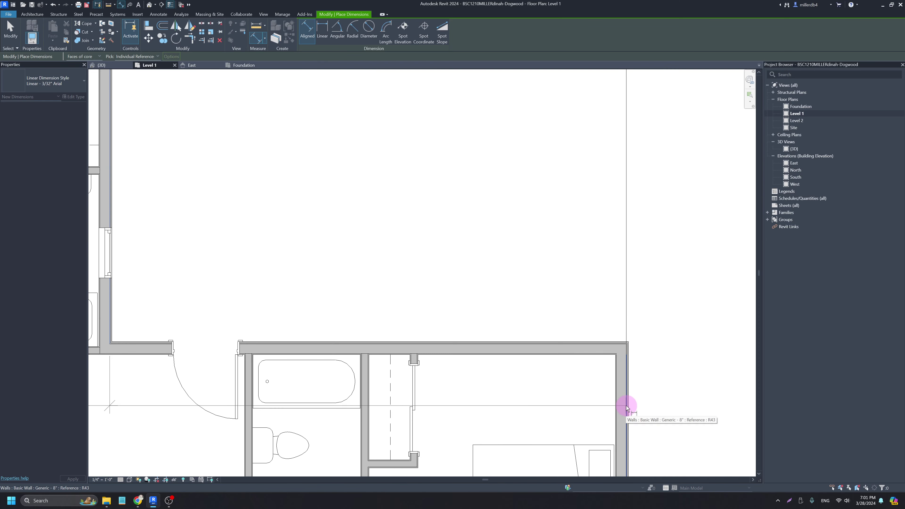
scroll(625, 403, down, 5)
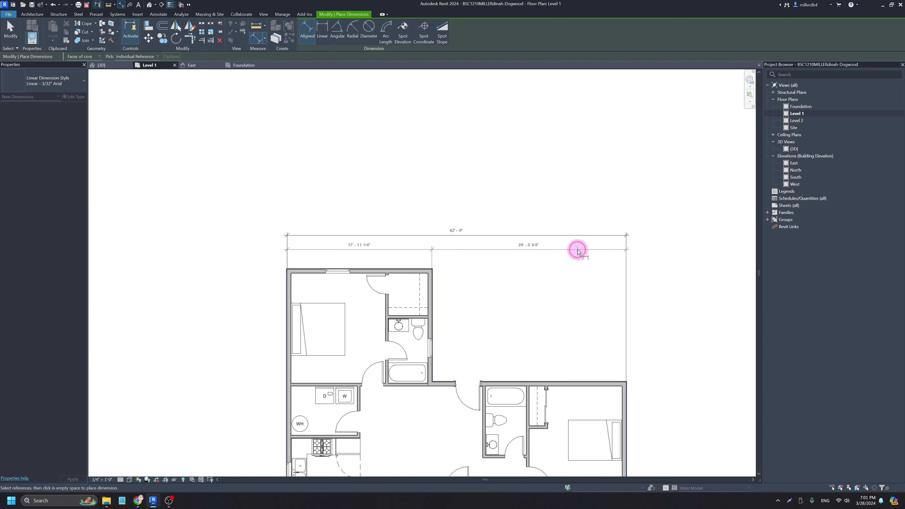
click(578, 249)
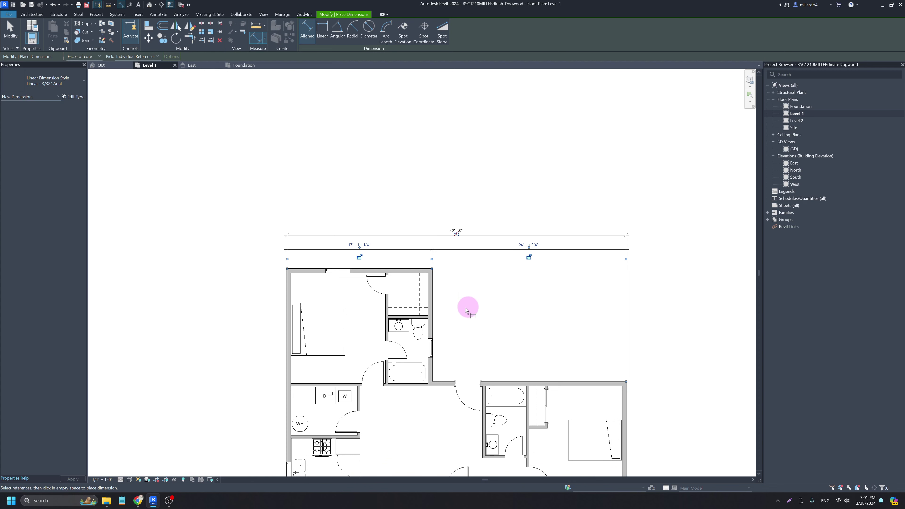
key(Escape)
key(Escape)
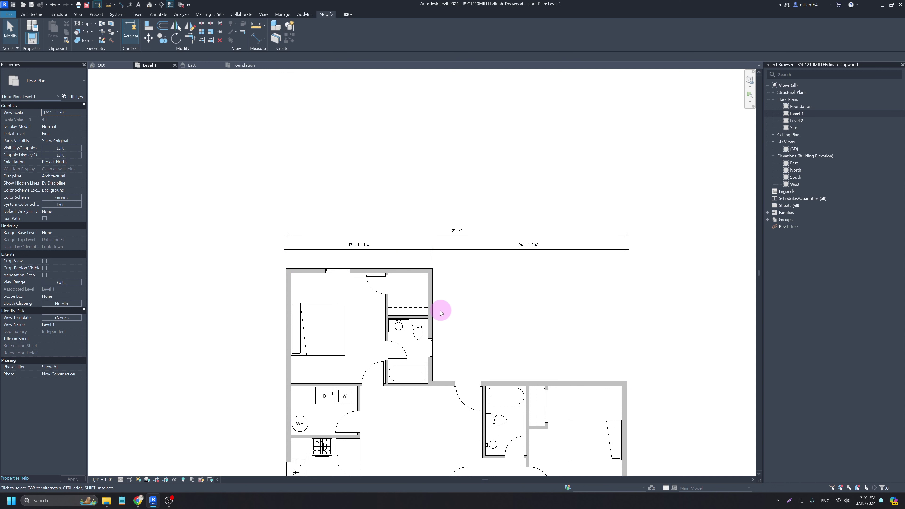
- Select the exterior wall beside the closet and bathroom to check which dimensions control it, and clear the selection
scroll(428, 315, up, 2)
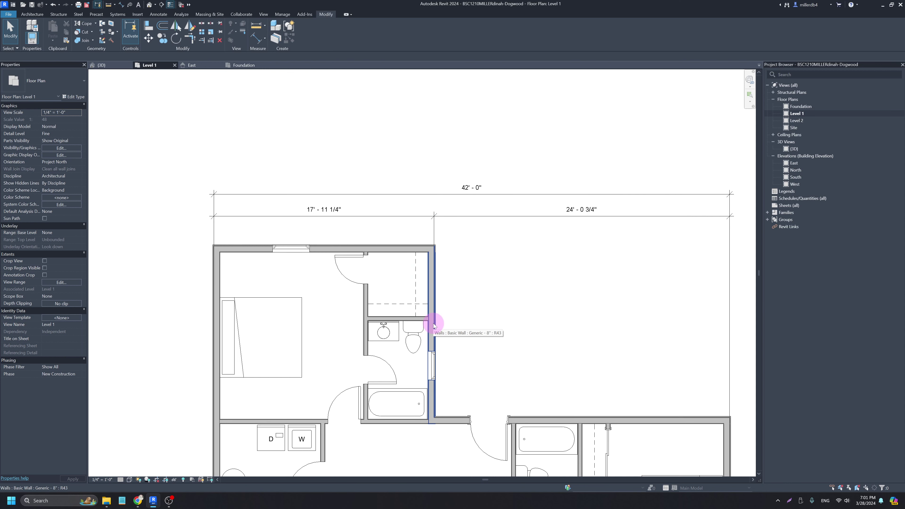
click(433, 324)
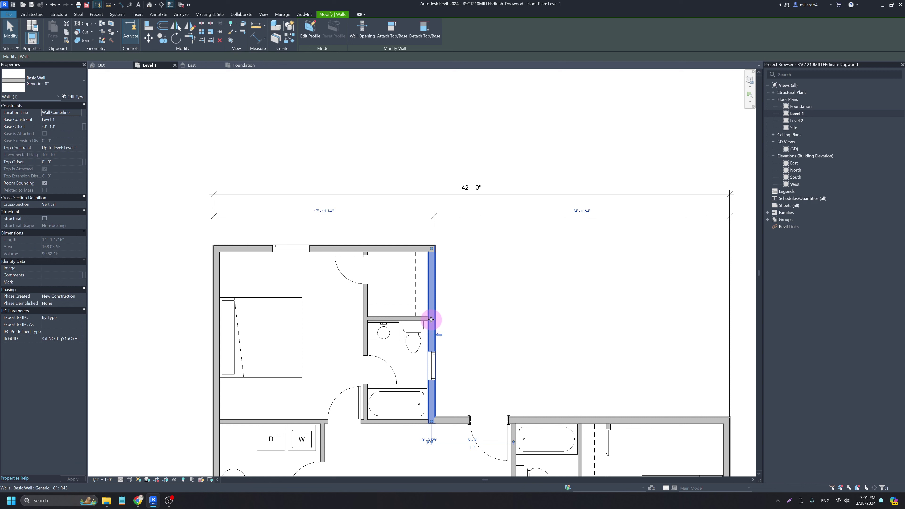
click(458, 303)
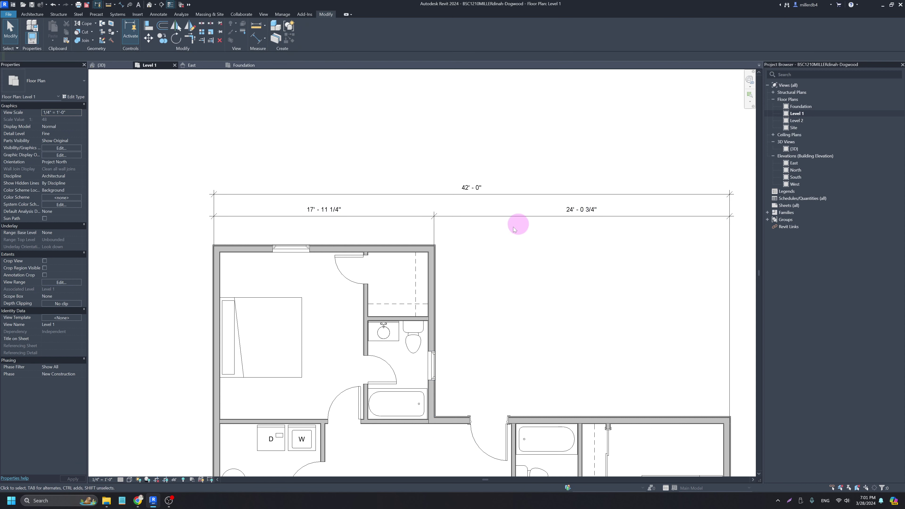
- Move the exterior wall beside the closet and bathroom by setting its dimension from the west exterior wall to 18'
click(429, 337)
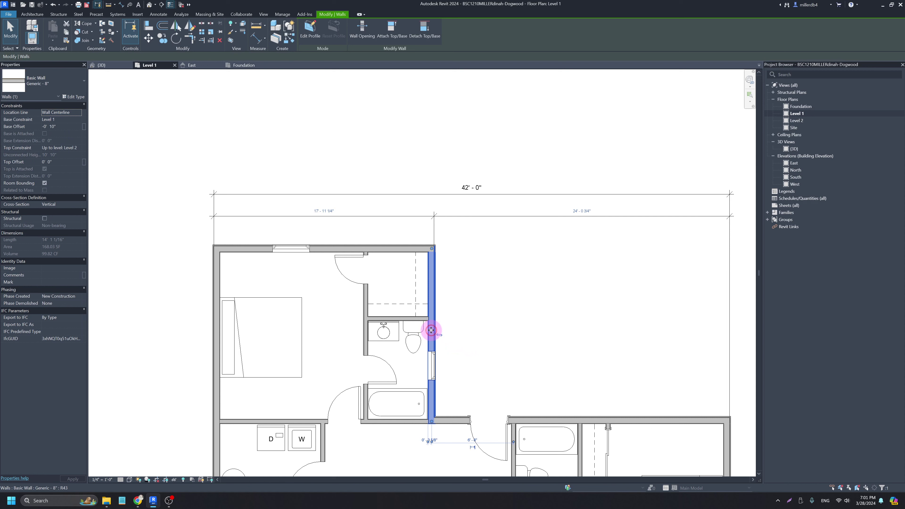
click(324, 209)
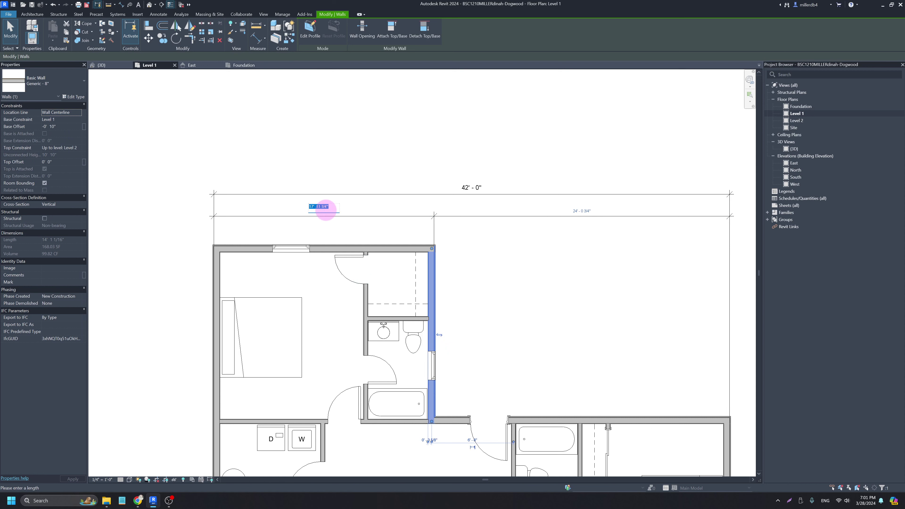
key(Return)
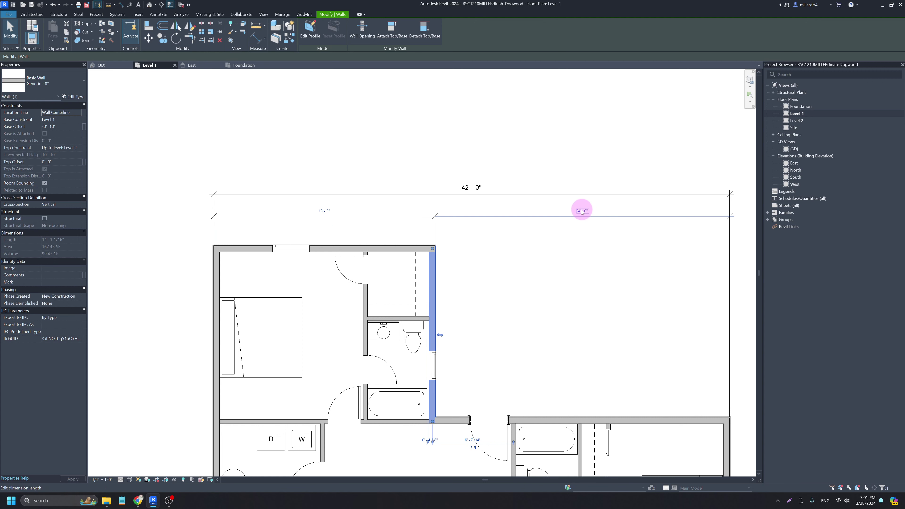
click(607, 277)
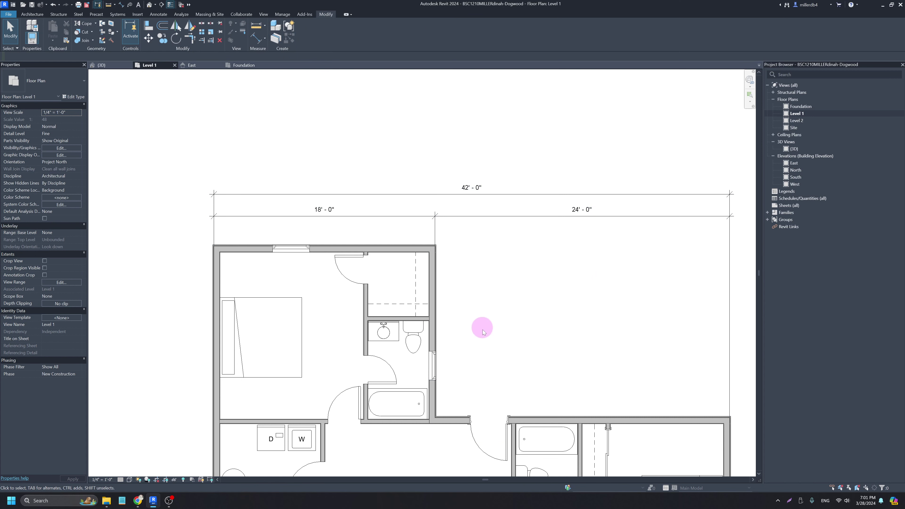
scroll(484, 313, down, 1)
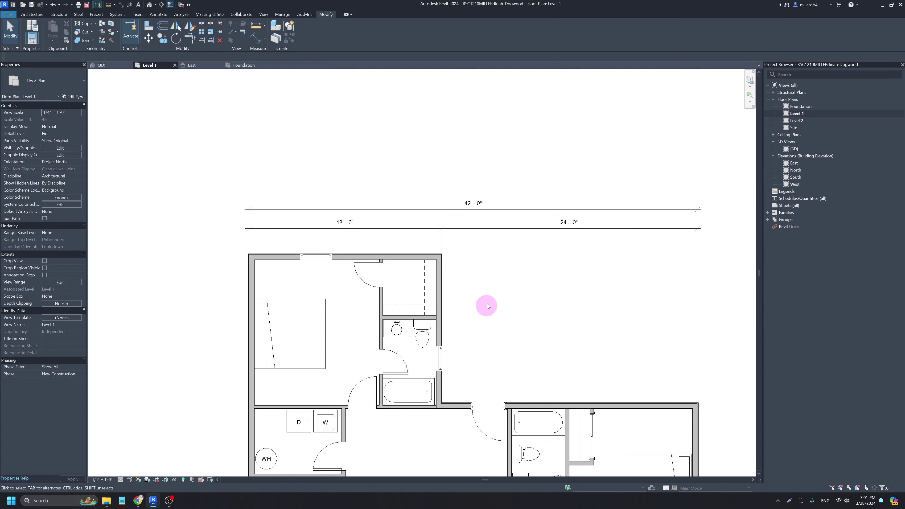
click(463, 227)
key(Escape)
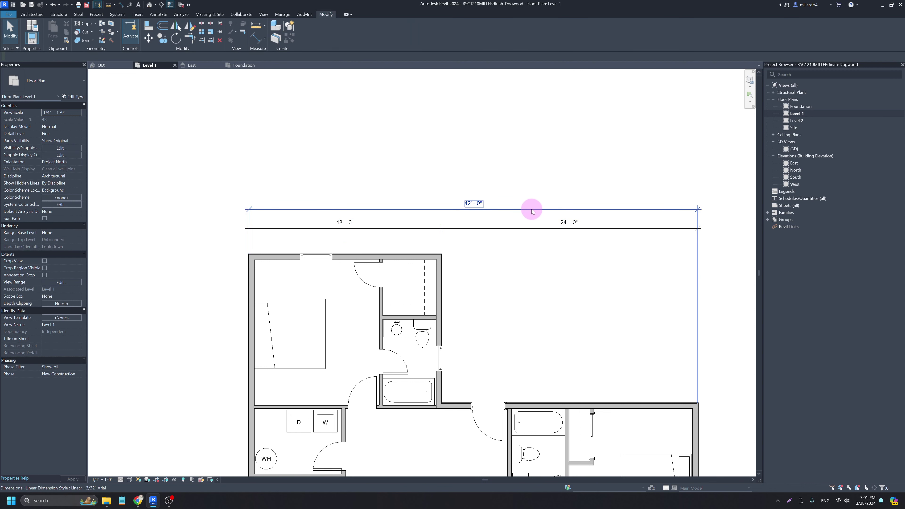
click(530, 209)
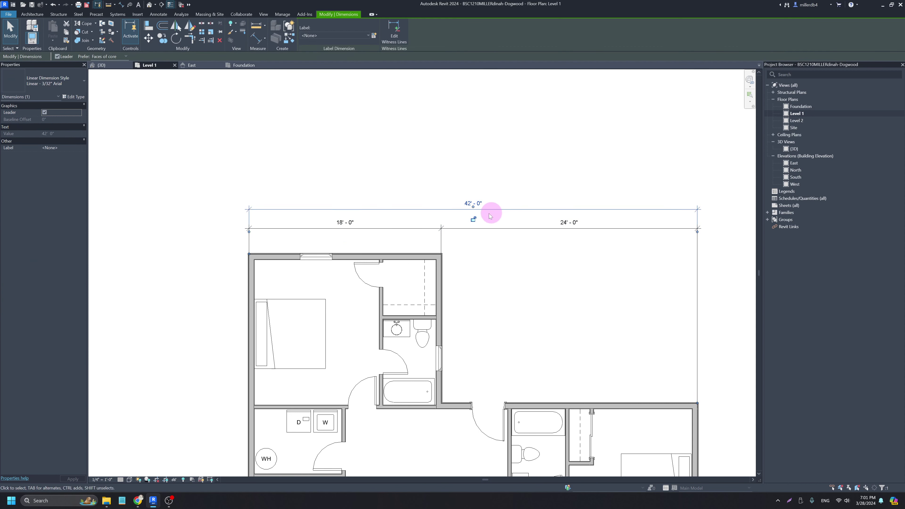
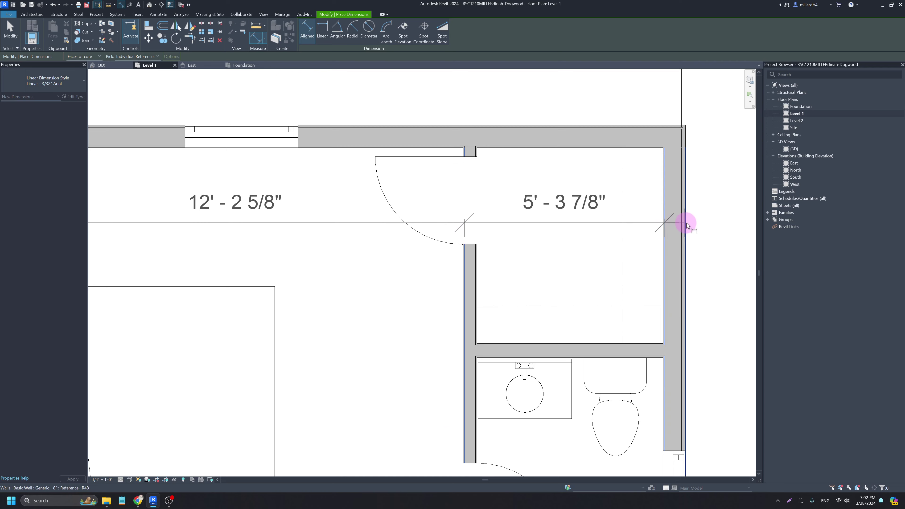
- Continue the aligned dimension string to the closet-side exterior wall's outer core face and the east bathroom's west wall core face
click(682, 231)
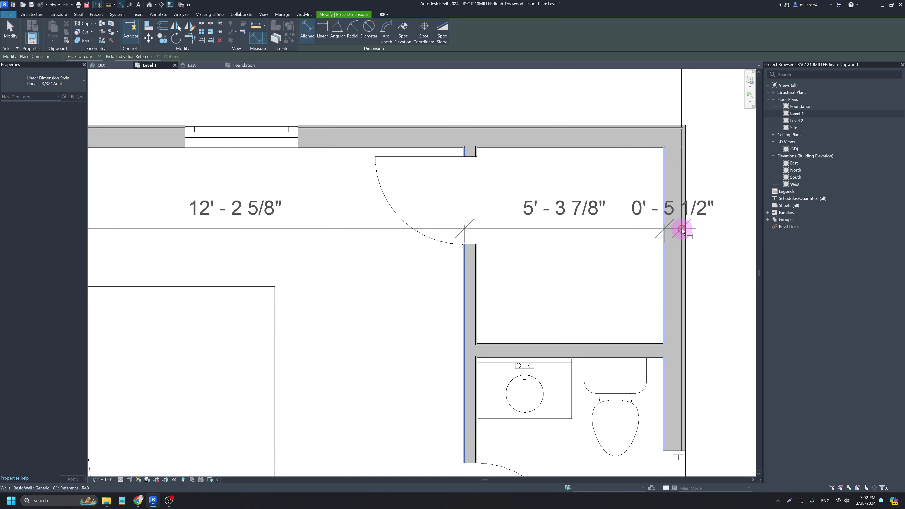
scroll(682, 232, down, 5)
middle_drag(679, 254, 329, 196)
scroll(329, 196, down, 2)
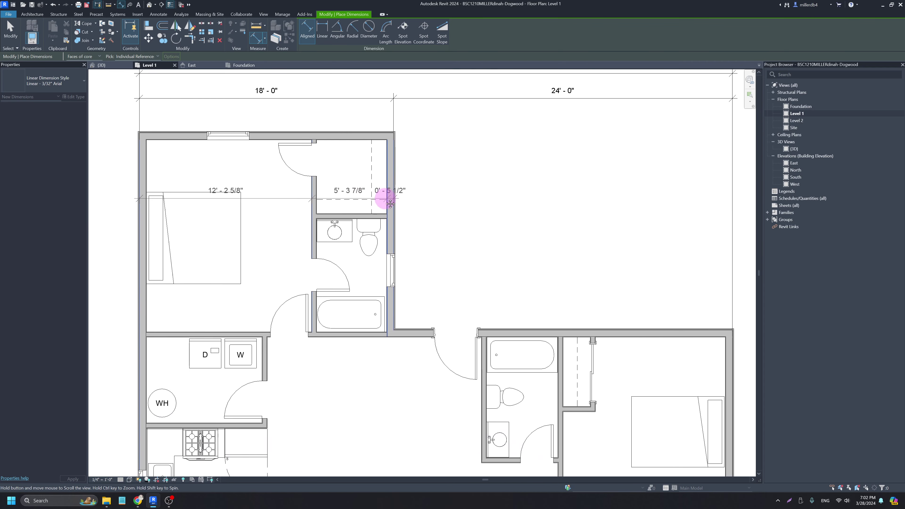
scroll(485, 356, up, 2)
scroll(484, 395, up, 3)
scroll(485, 395, down, 2)
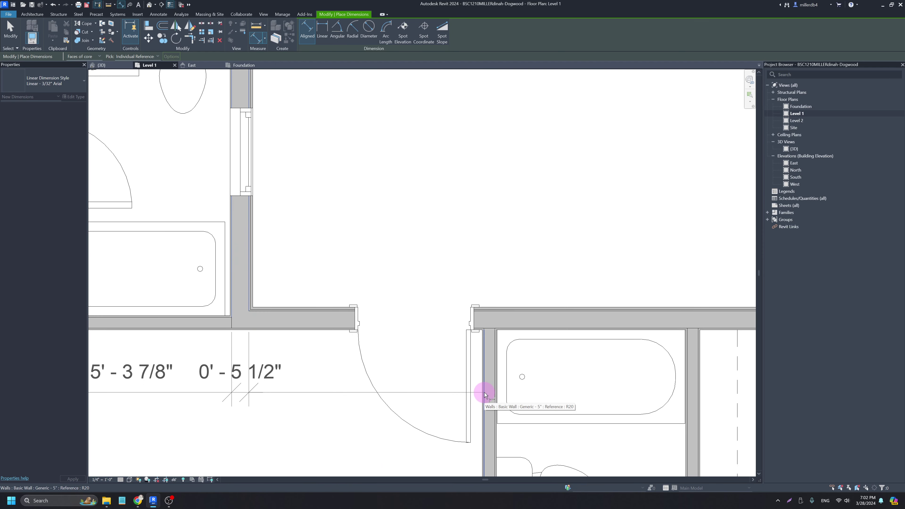
click(485, 394)
scroll(485, 393, down, 2)
scroll(485, 377, up, 1)
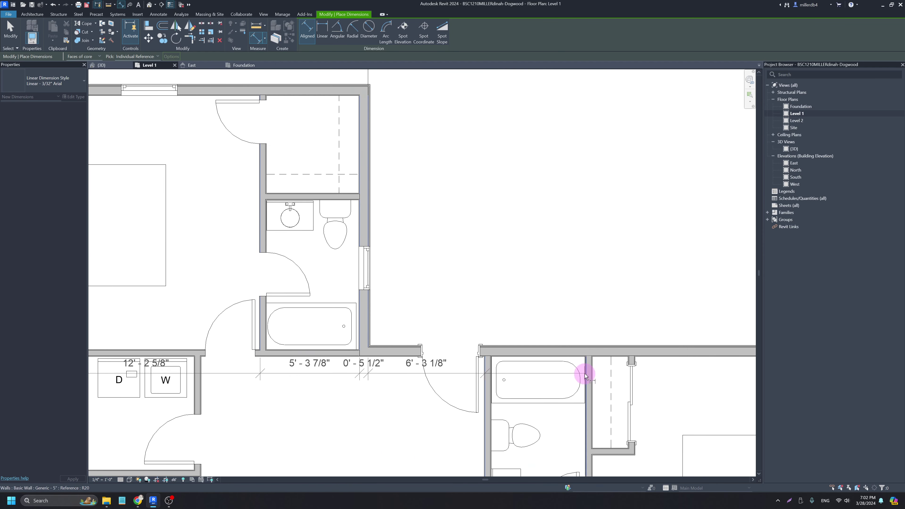
- Add the centerline of the wall between the east bathroom and the bedroom closet to the dimension string
scroll(589, 367, up, 3)
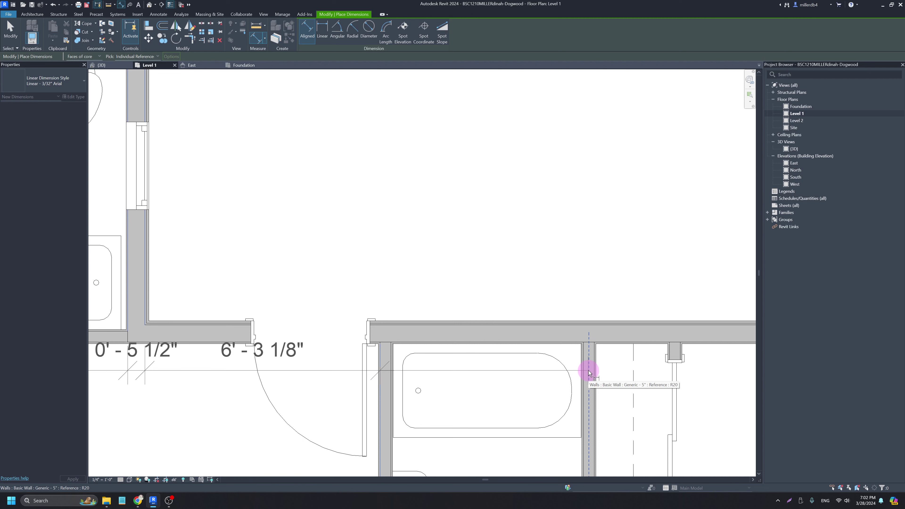
click(589, 371)
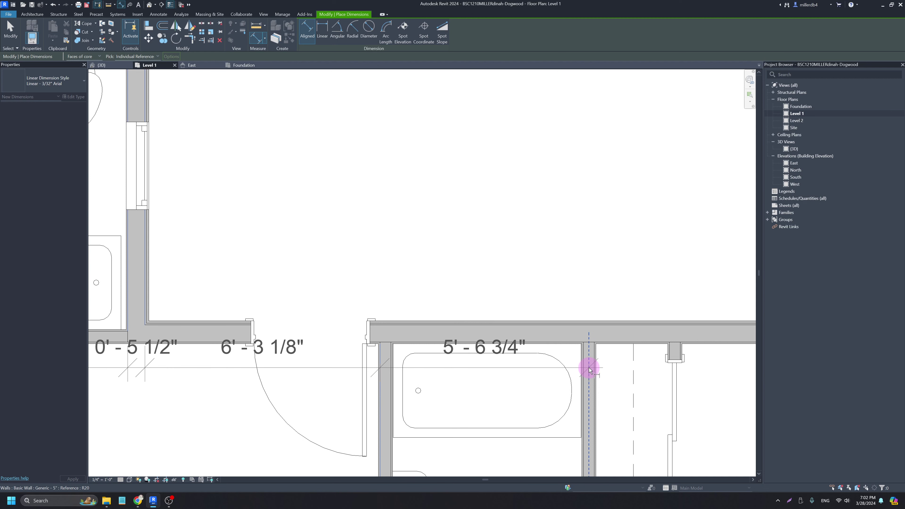
scroll(589, 372, down, 2)
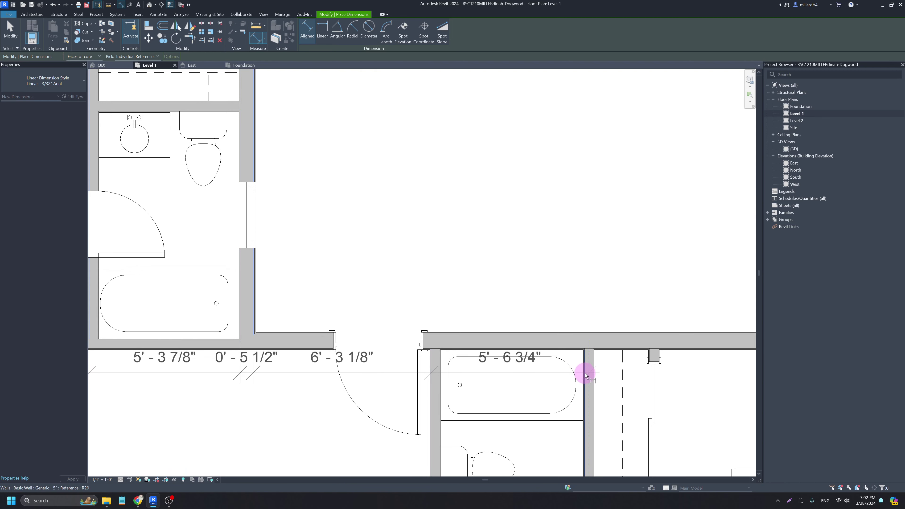
scroll(650, 358, up, 2)
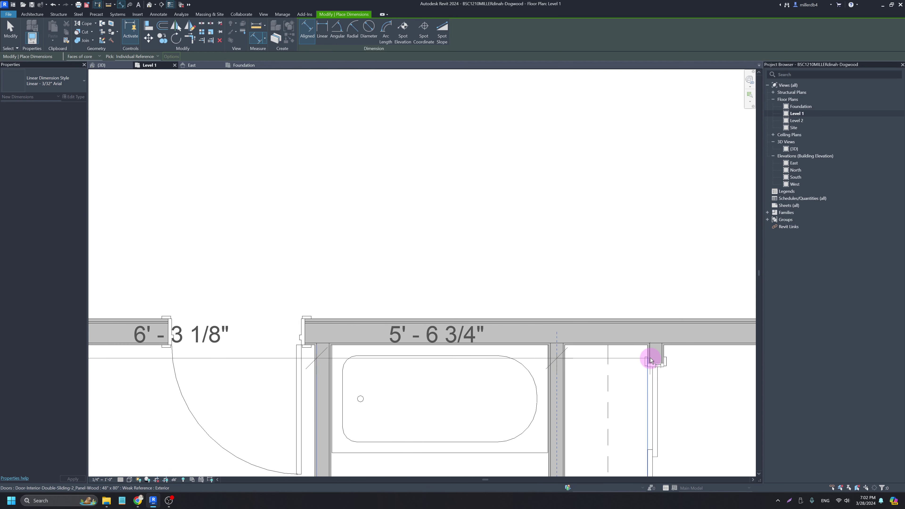
scroll(651, 358, down, 2)
scroll(651, 358, up, 2)
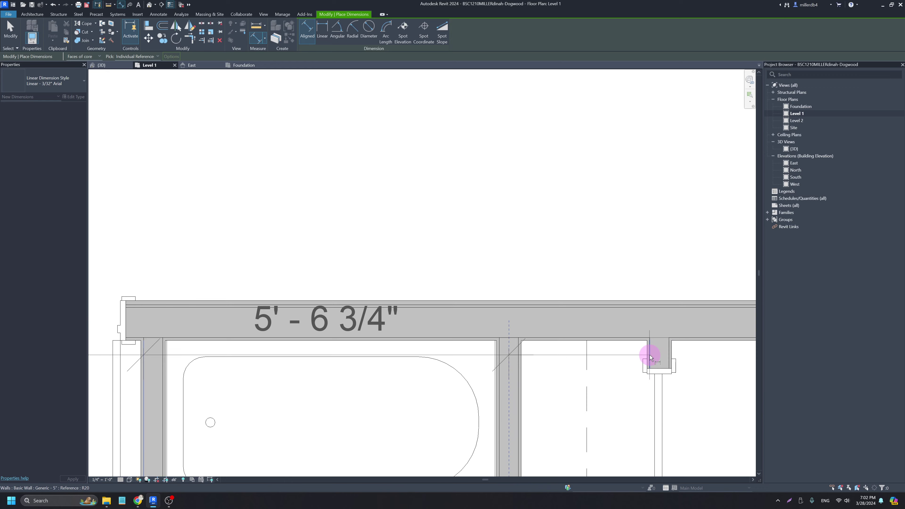
scroll(650, 358, down, 2)
scroll(650, 358, down, 3)
middle_drag(672, 360, 457, 328)
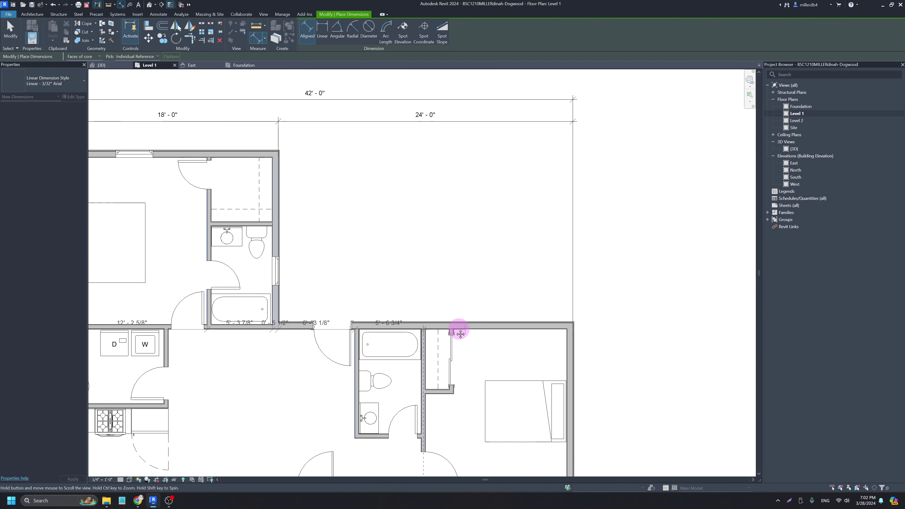
scroll(531, 329, up, 4)
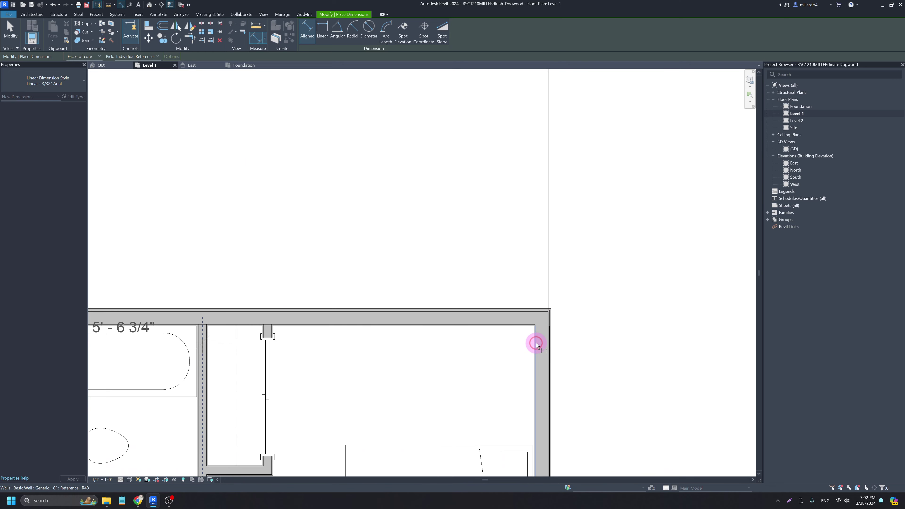
- Add both core faces of the east exterior wall to the string and place it just below the 18' and 24' dimensions
click(547, 343)
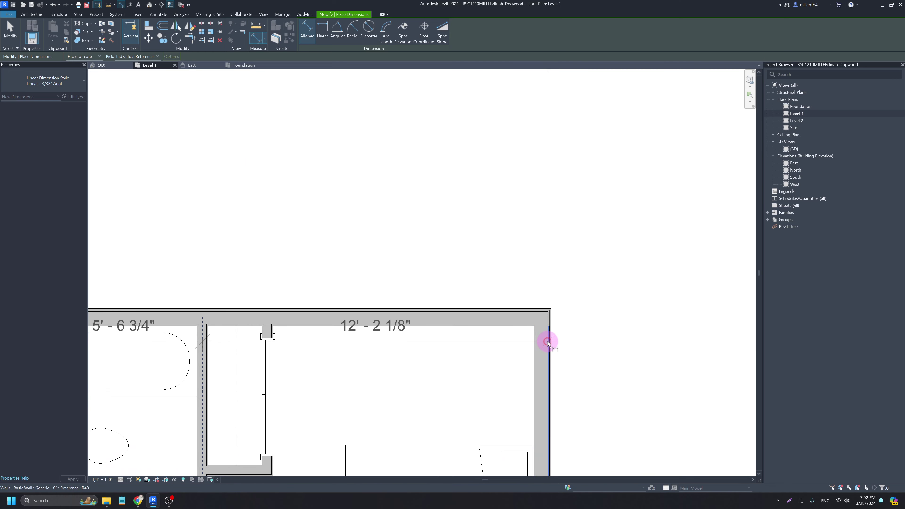
scroll(546, 340, down, 5)
scroll(549, 340, up, 5)
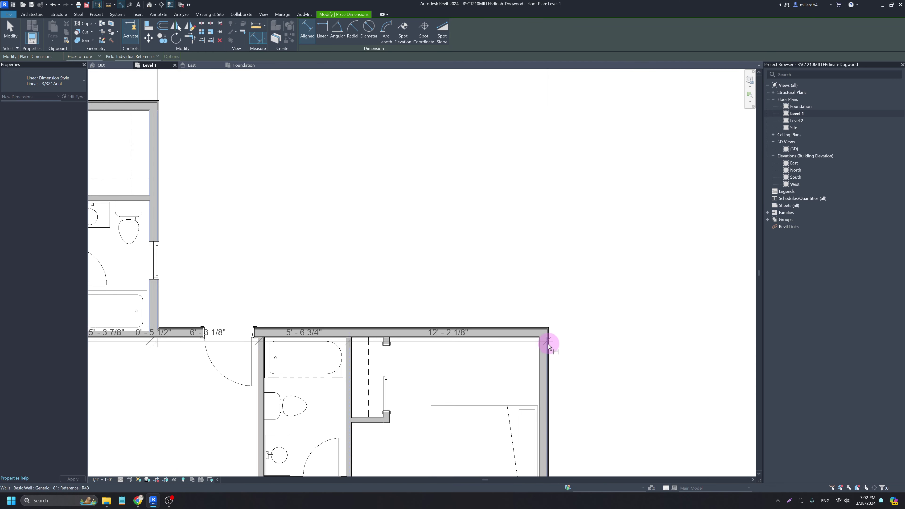
click(535, 363)
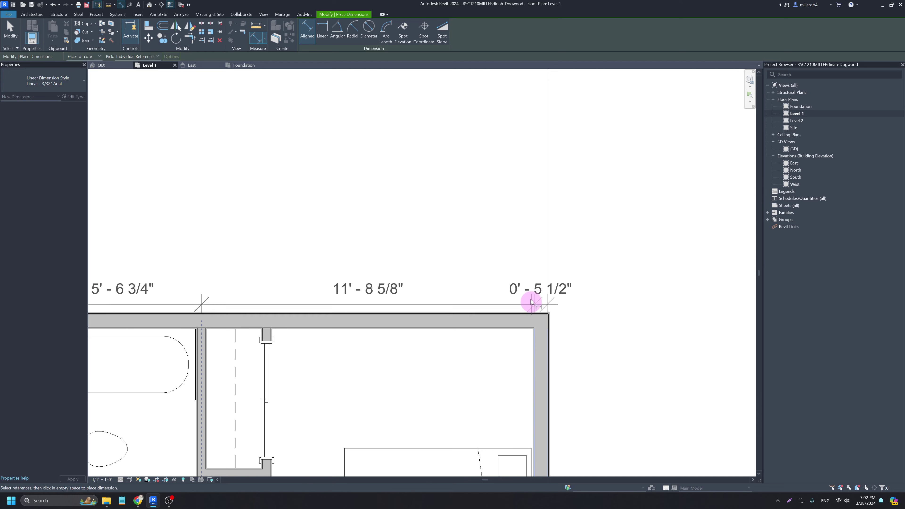
scroll(531, 302, down, 3)
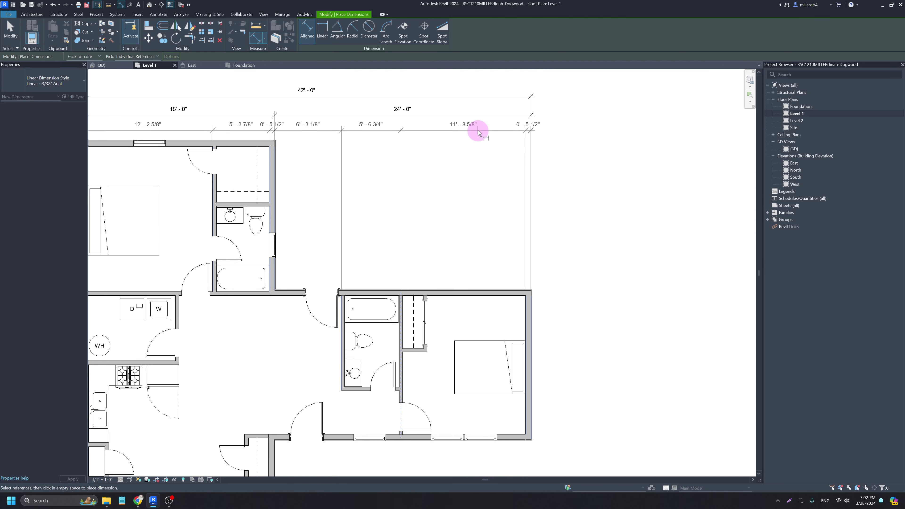
click(478, 132)
middle_drag(348, 204, 415, 228)
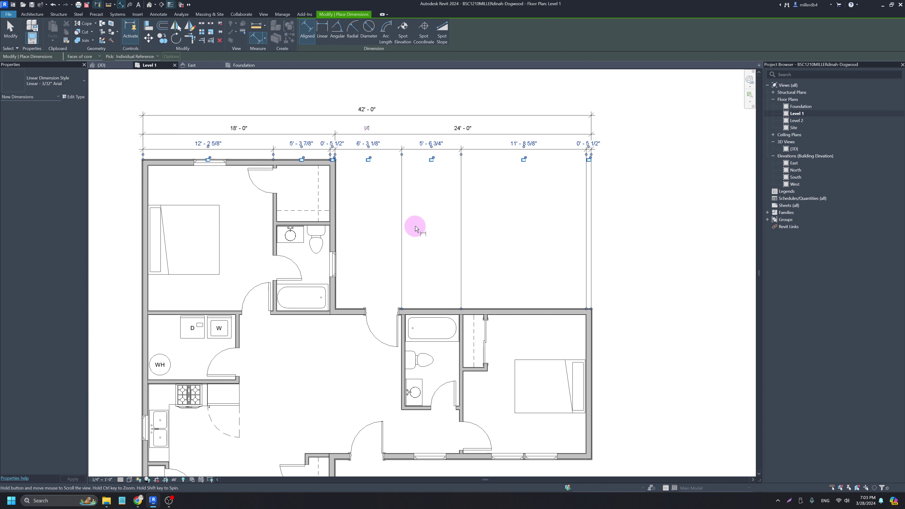
key(Escape)
key(Escape)
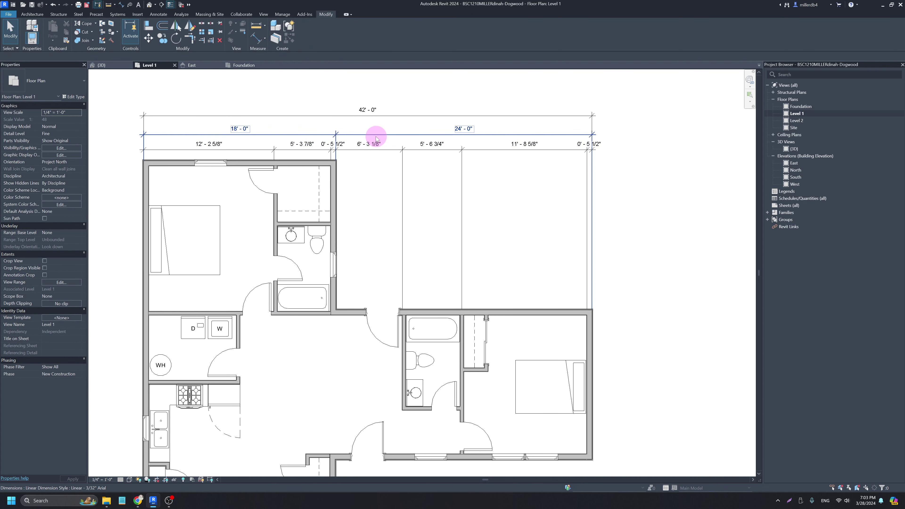
- Move the three horizontal dimension strings farther above the house, keeping them closely stacked with the overall width outermost
click(384, 115)
drag(384, 115, 394, 99)
click(393, 134)
drag(393, 134, 397, 111)
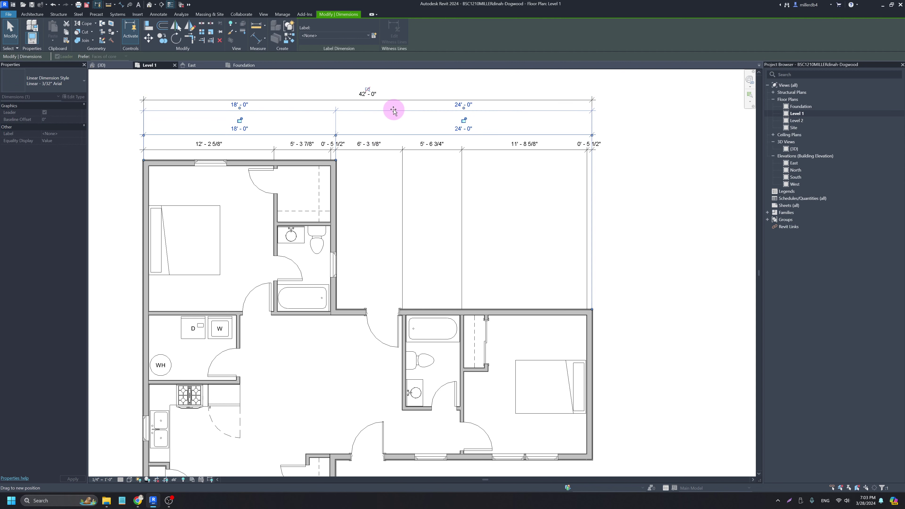
click(409, 152)
drag(409, 153, 409, 124)
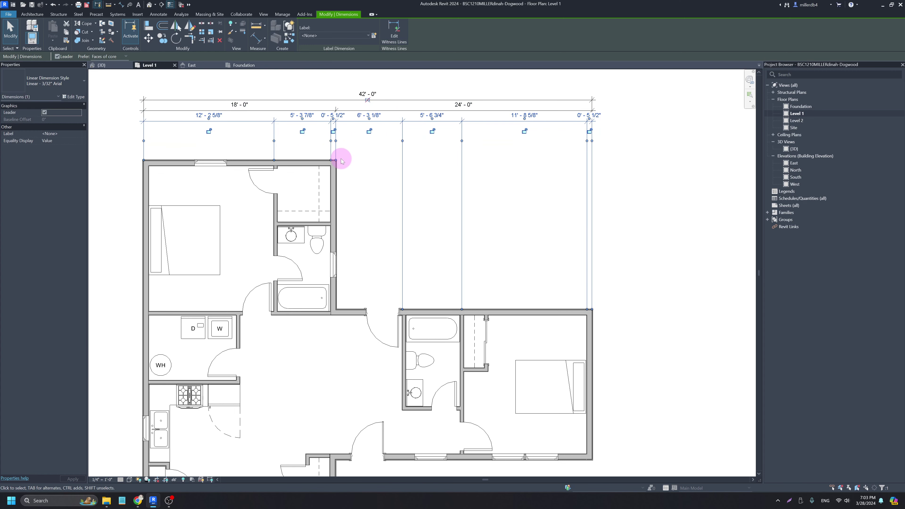
click(343, 158)
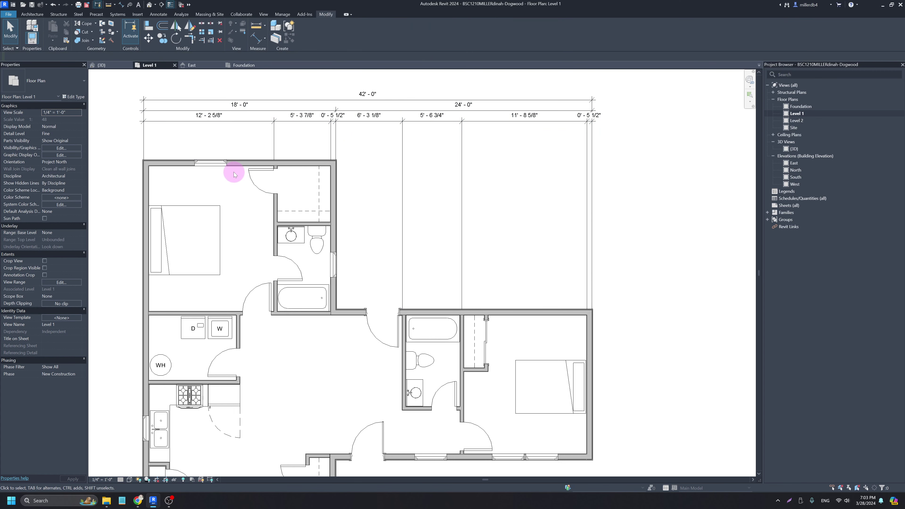
- Move the interior string's witness line for the wall between the east bathroom and closet from its centerline to its west core face
scroll(232, 180, up, 2)
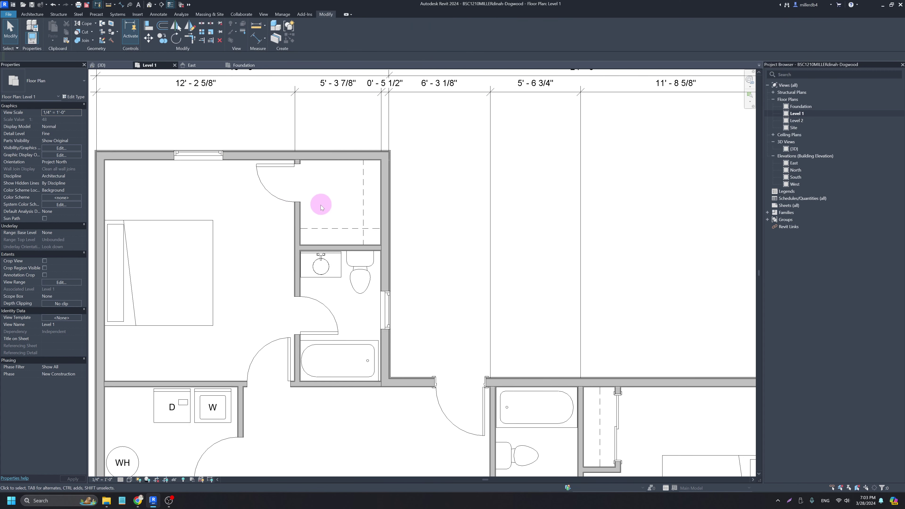
scroll(321, 207, down, 2)
scroll(523, 317, up, 2)
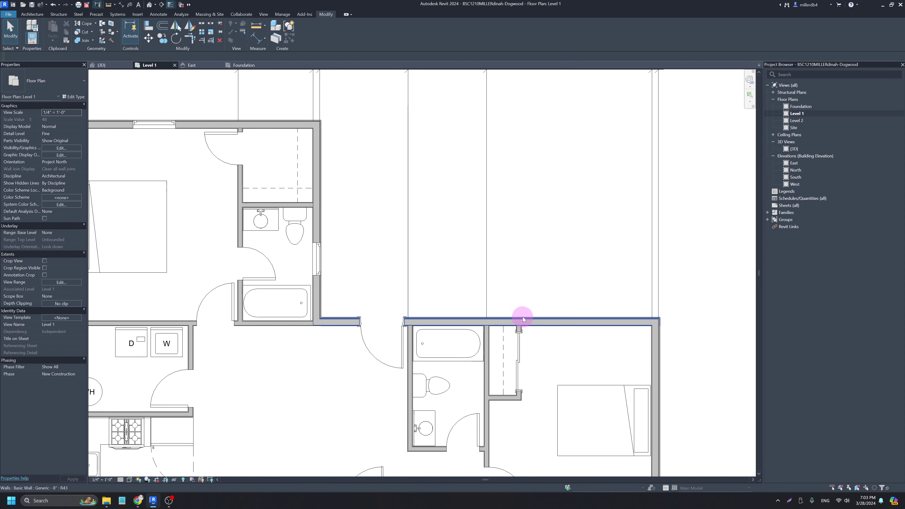
middle_drag(513, 294, 495, 317)
scroll(474, 331, up, 1)
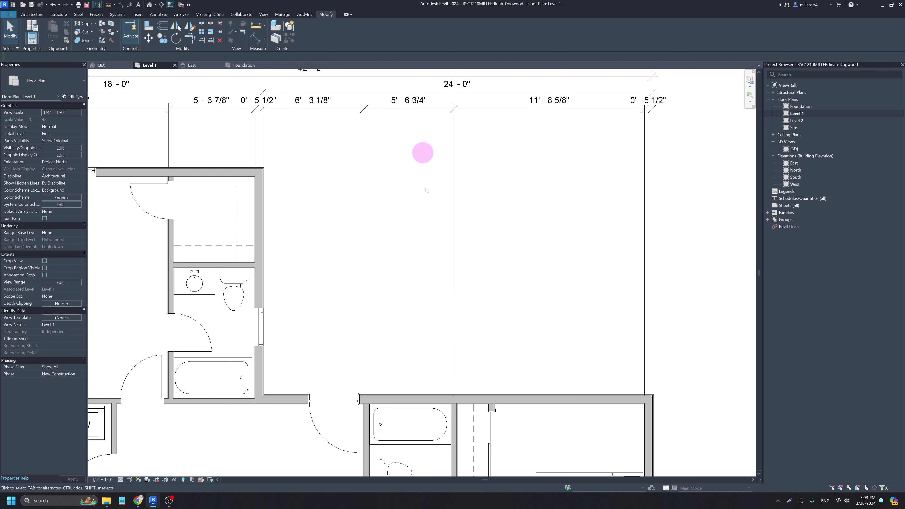
scroll(456, 421, up, 3)
scroll(451, 419, down, 1)
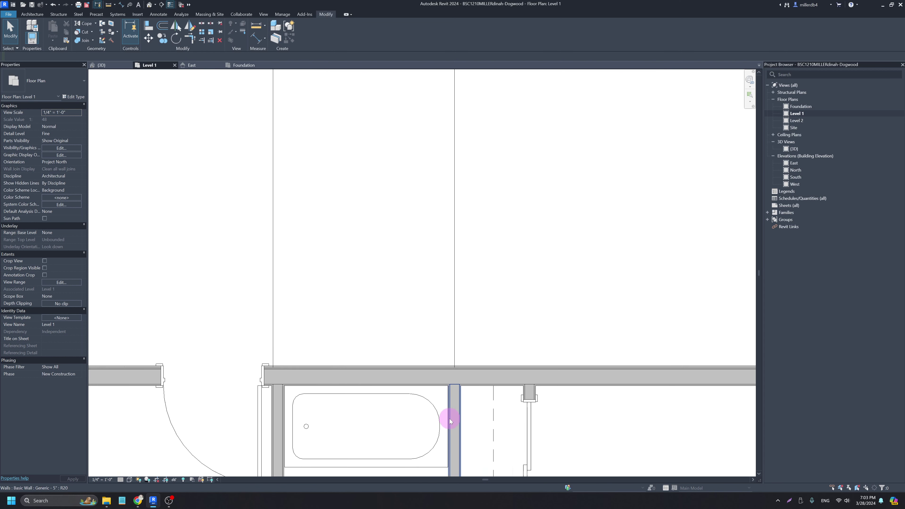
scroll(452, 419, down, 5)
click(449, 319)
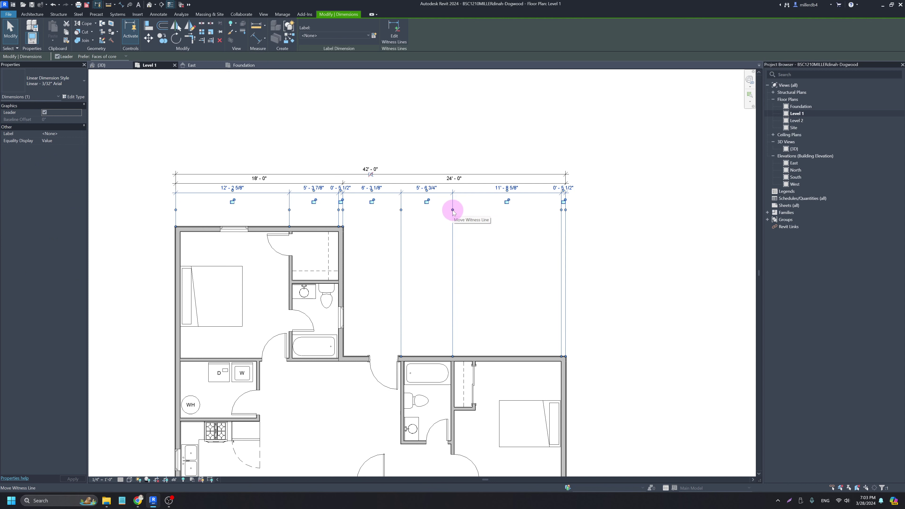
drag(452, 210, 446, 395)
scroll(454, 398, up, 4)
scroll(452, 395, up, 3)
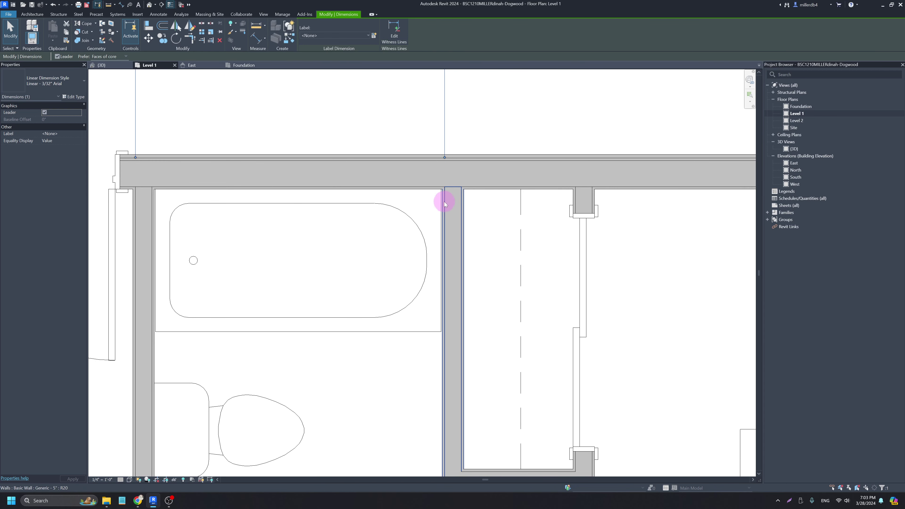
scroll(472, 205, down, 6)
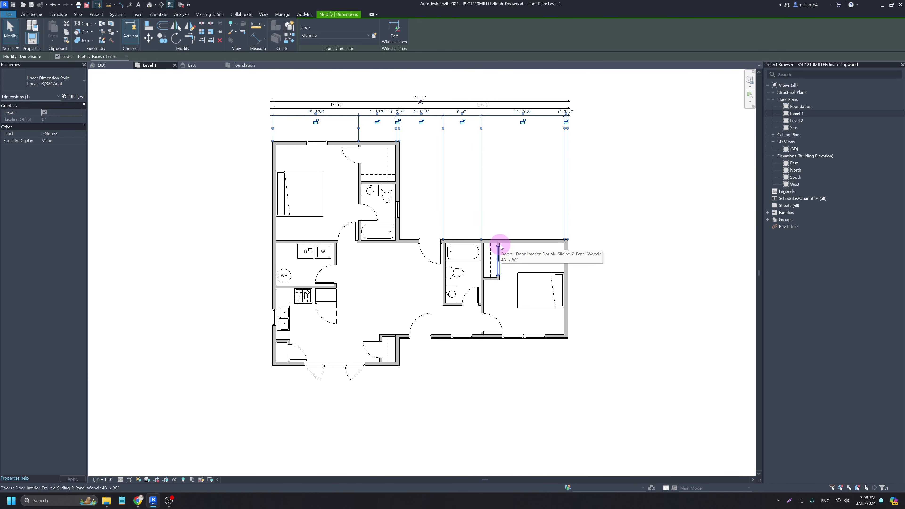
- Add the west core face of the east bedroom closet's front wall to the interior dimension string
scroll(499, 246, up, 3)
middle_drag(501, 216, 412, 256)
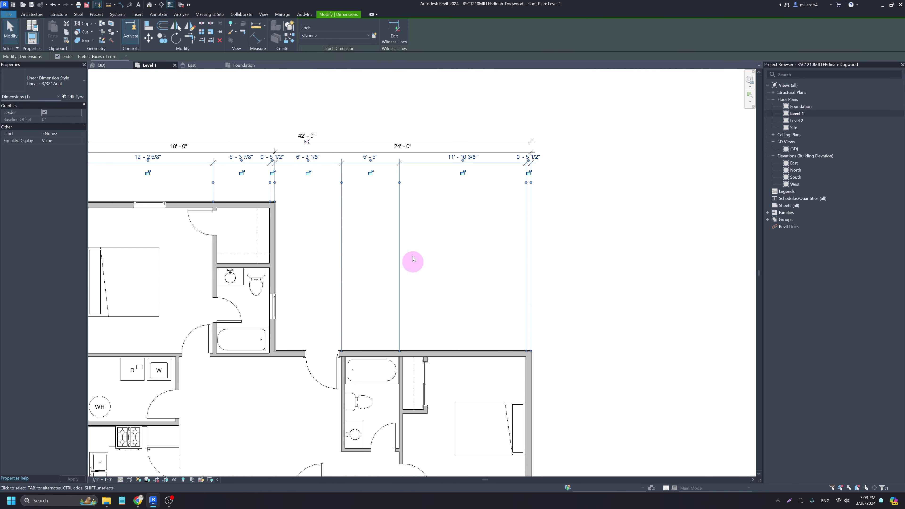
key(Escape)
click(399, 197)
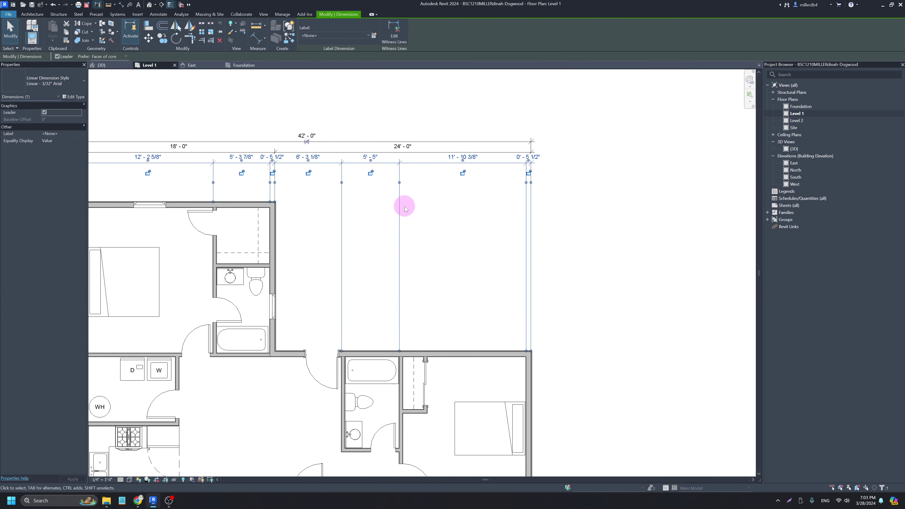
click(394, 40)
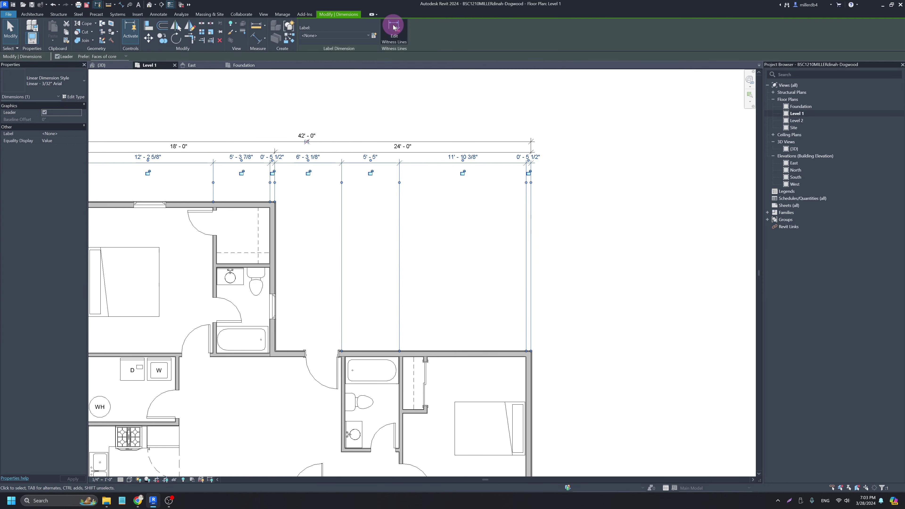
scroll(418, 323, up, 6)
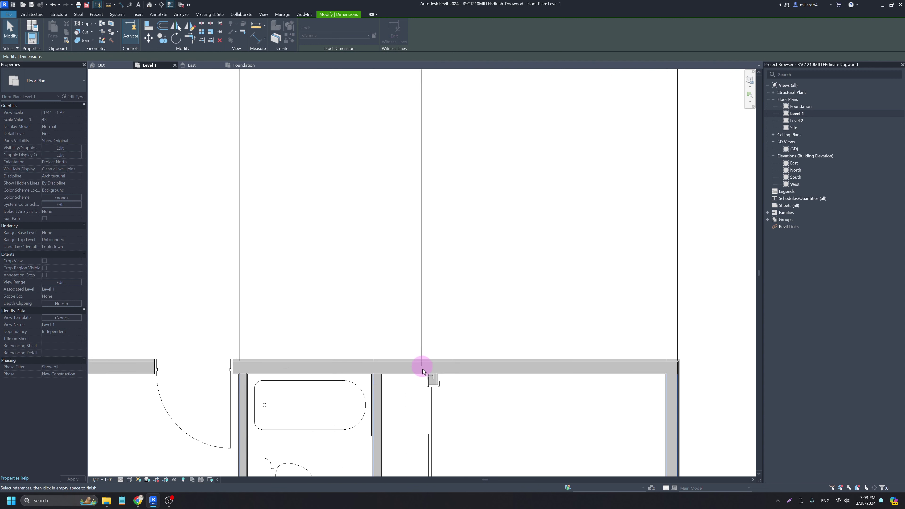
click(431, 387)
scroll(432, 385, up, 3)
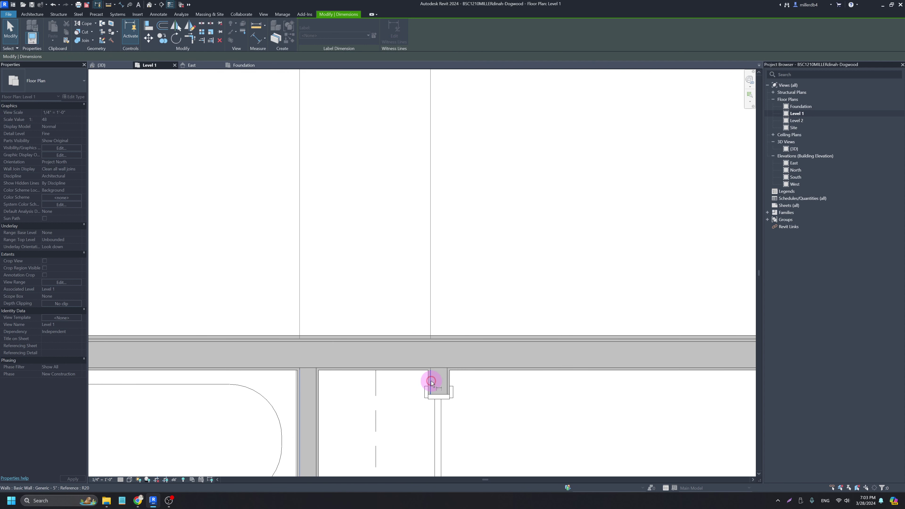
scroll(431, 383, down, 8)
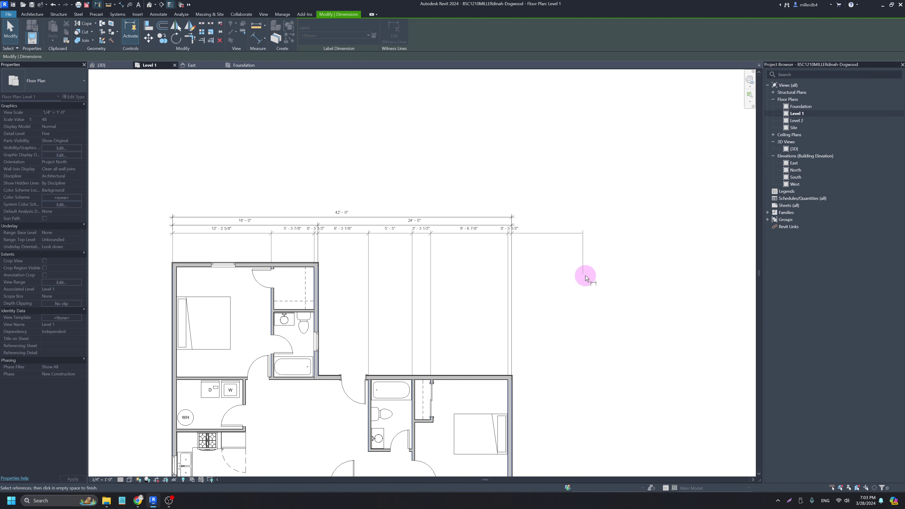
click(585, 278)
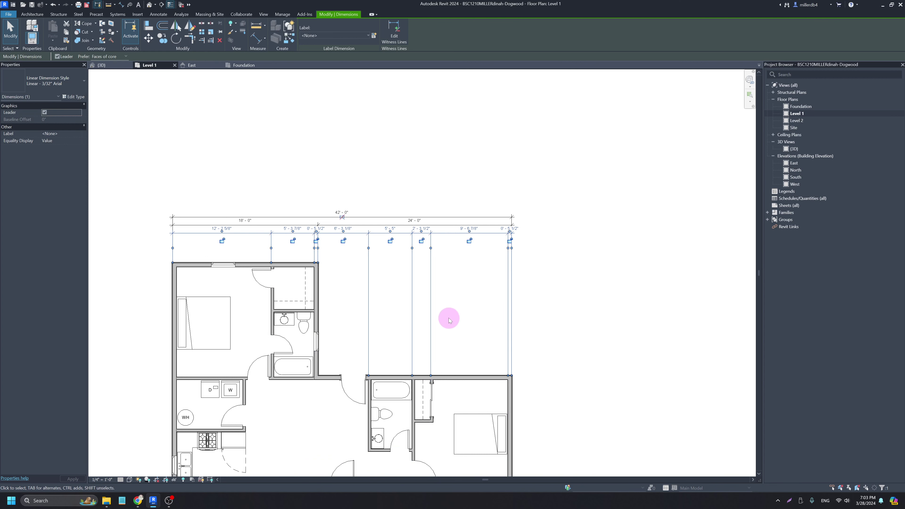
click(373, 299)
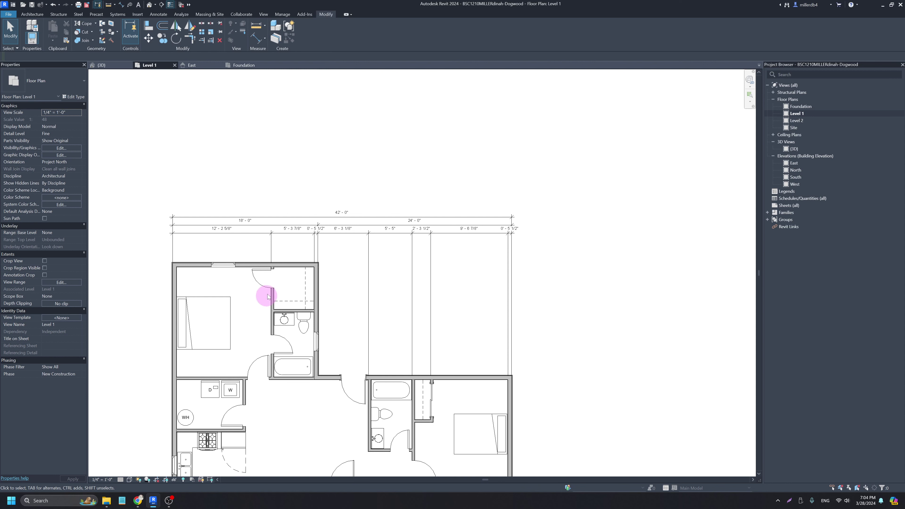
- Switch to Chrome, open the AsULearn dashboard in a new tab and sign in with the saved credentials
click(138, 501)
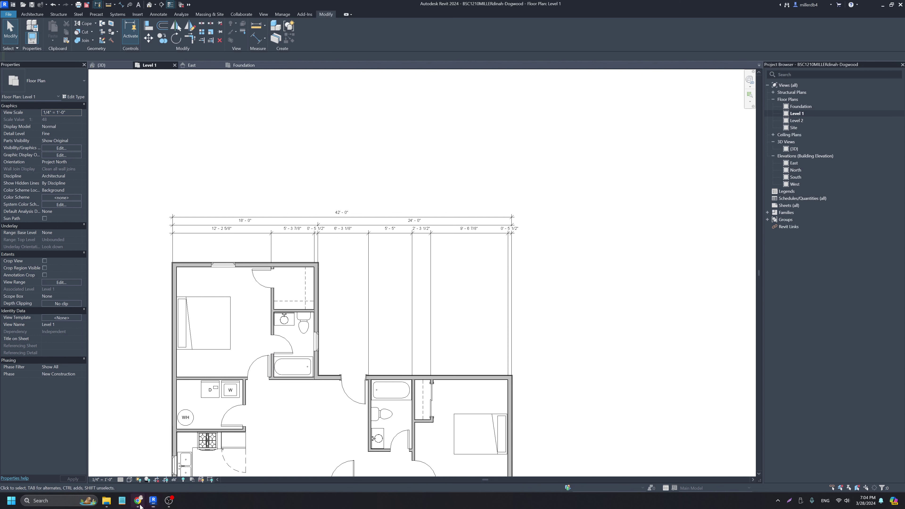
click(220, 7)
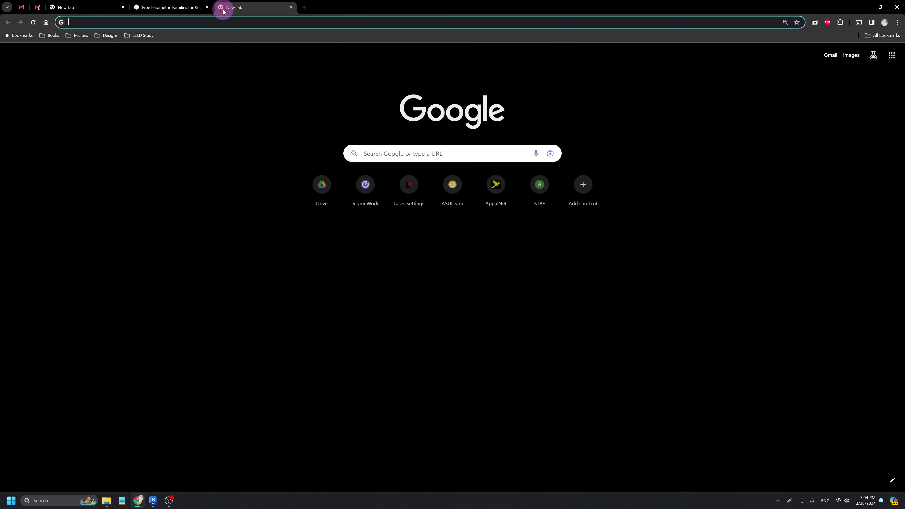
text(asu)
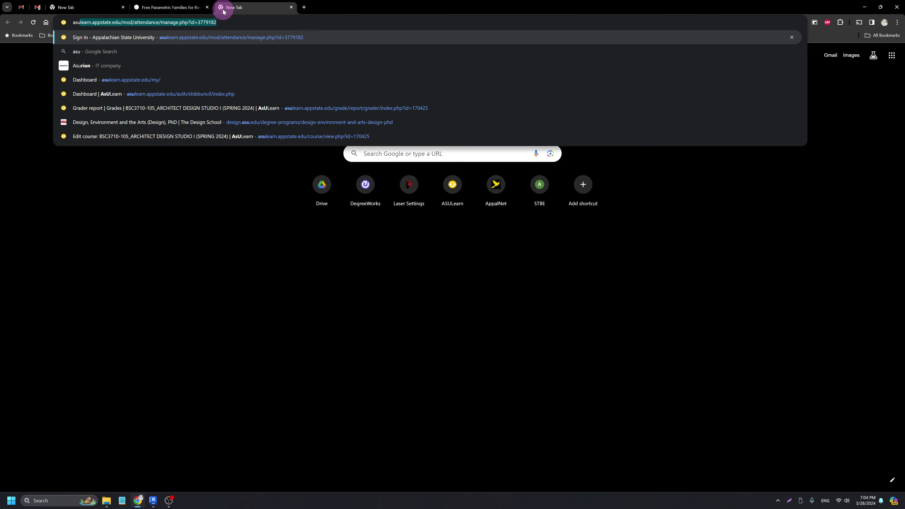
click(138, 80)
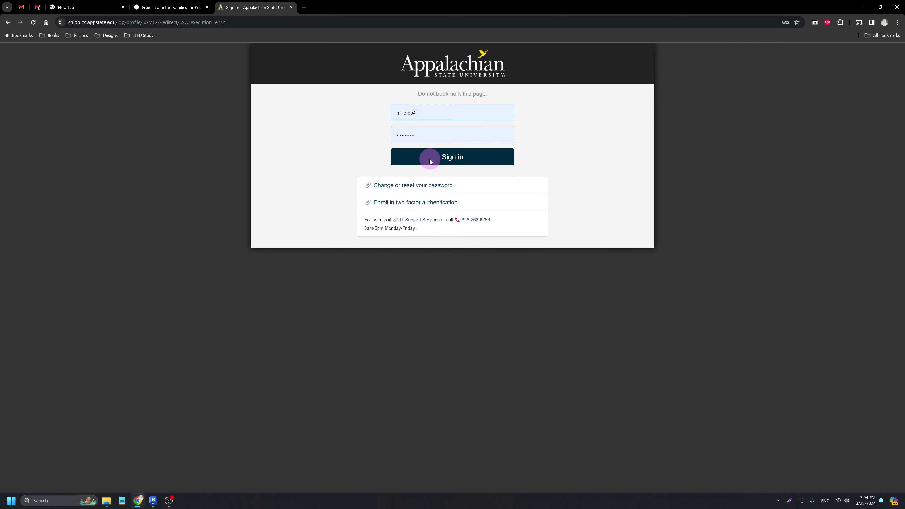
click(429, 159)
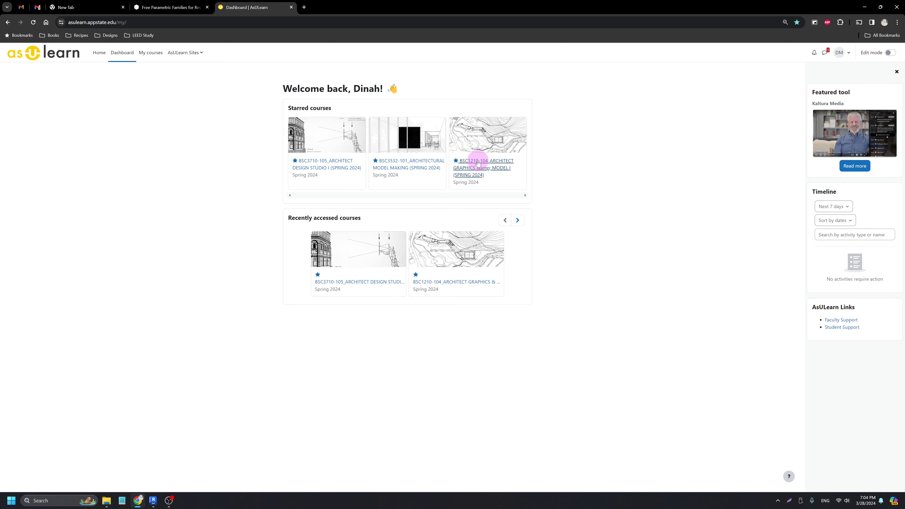
- In the BSC1210-104 course's Revit section, open the Revit Residential: Dogwood assignment's dogwood-all.pdf
click(479, 165)
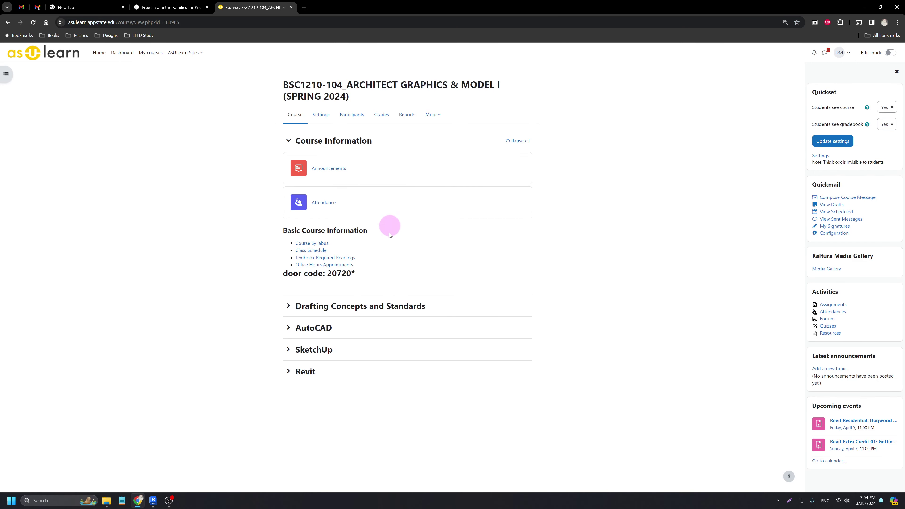
click(306, 371)
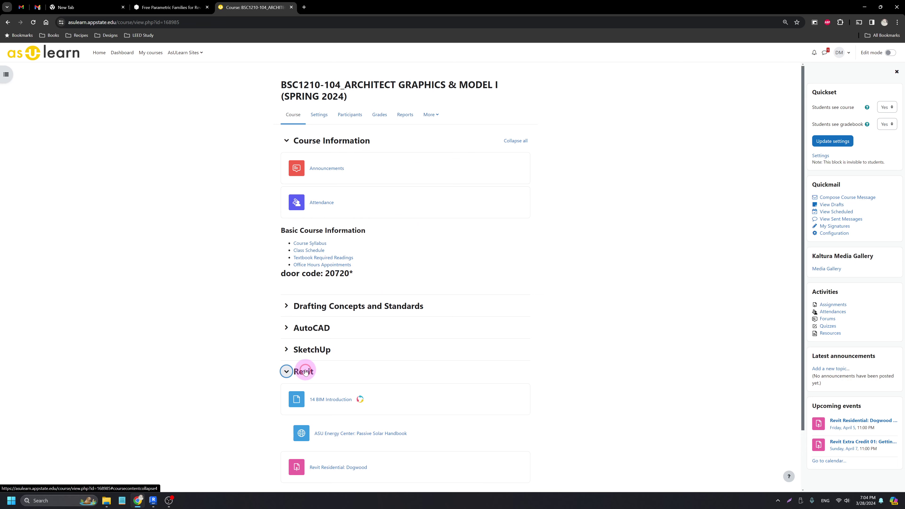
scroll(306, 385, down, 3)
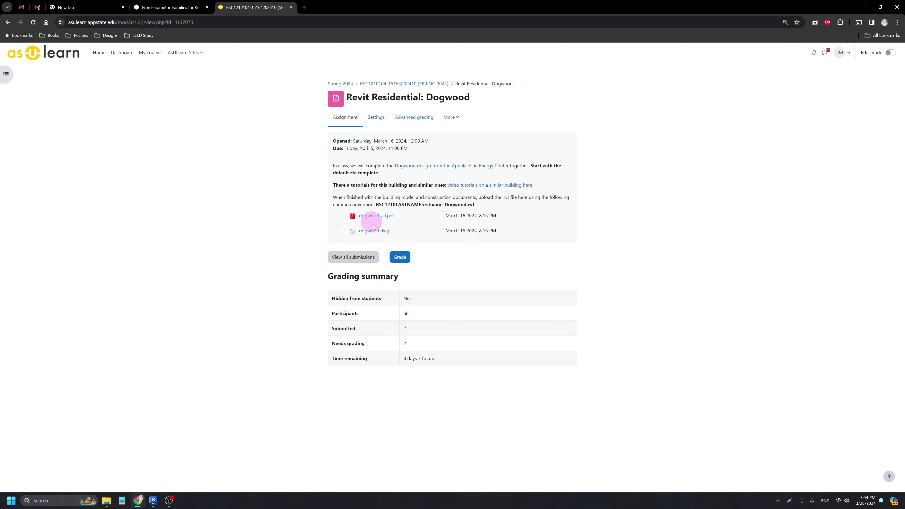
click(378, 216)
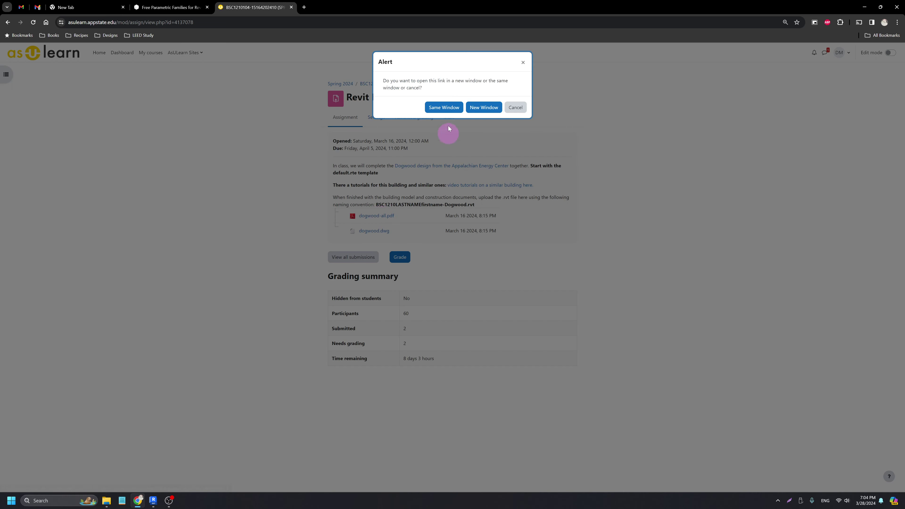
click(444, 107)
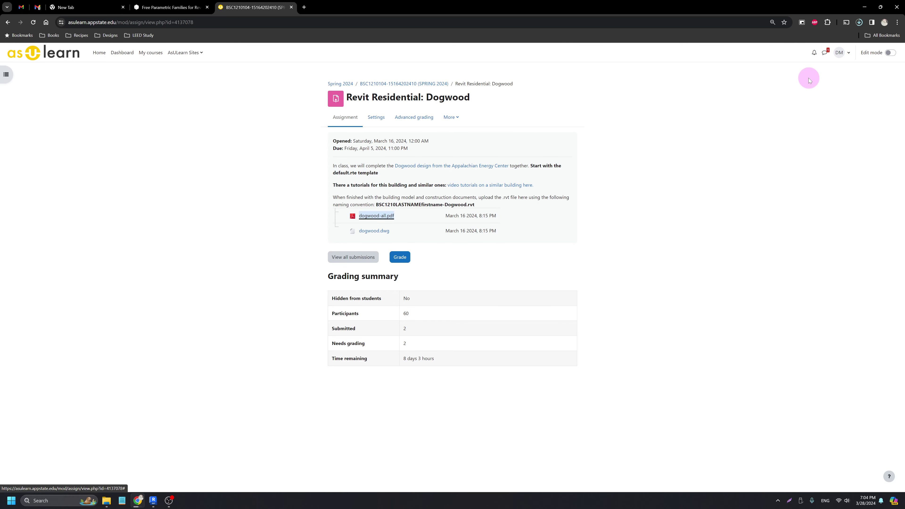
click(799, 41)
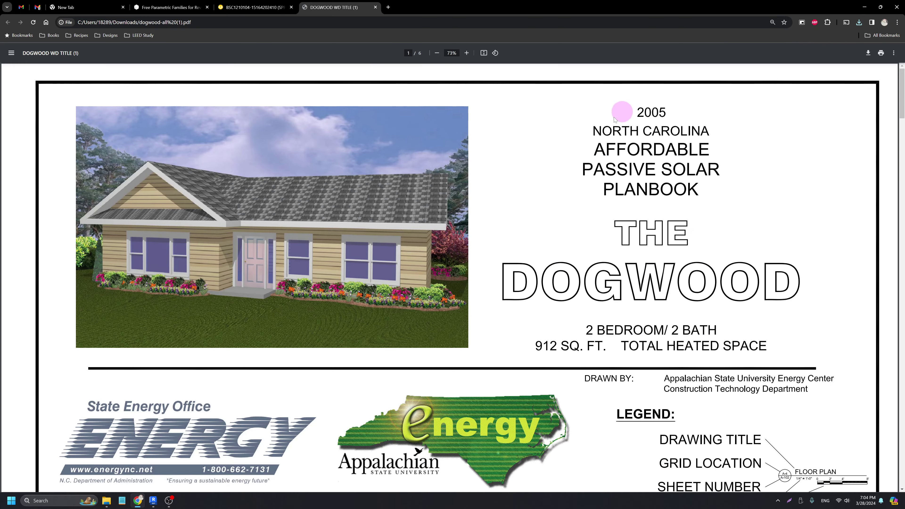
- Examine the dimension strings above the floor plan on sheet A-102 and return to Revit
scroll(493, 174, down, 15)
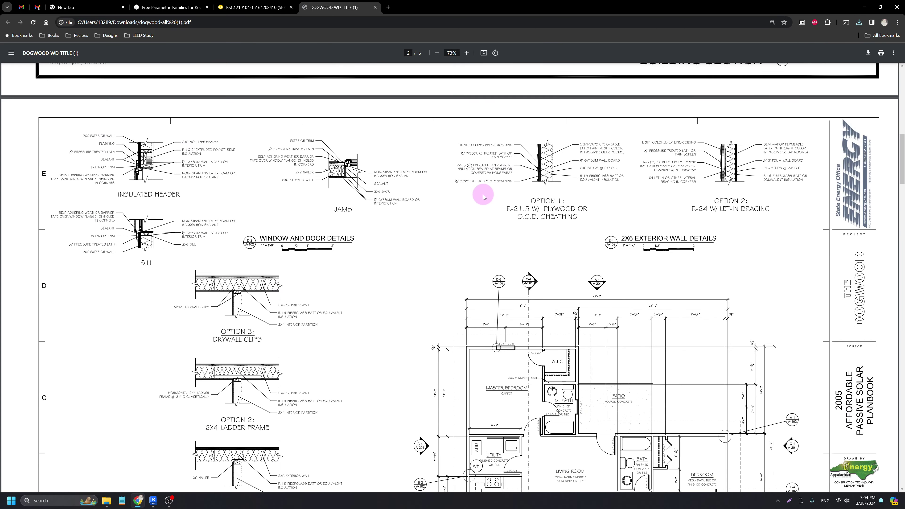
scroll(513, 228, up, 2)
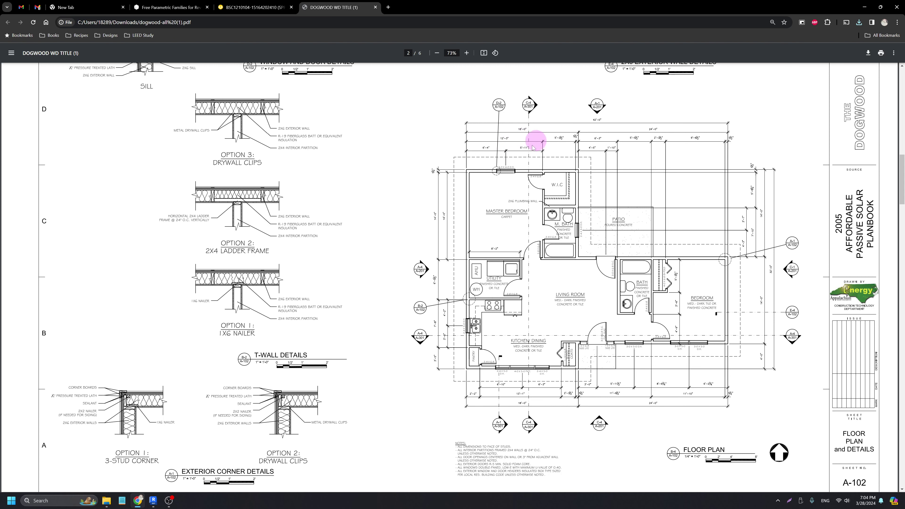
click(865, 8)
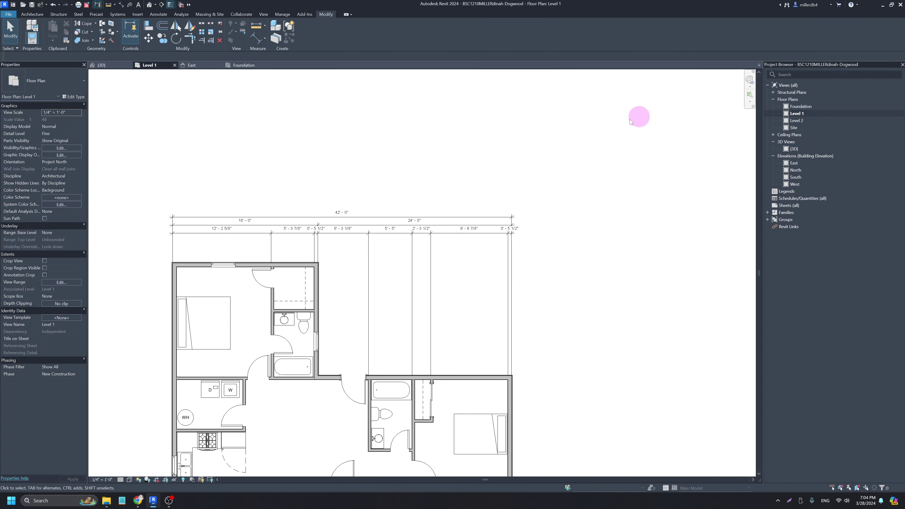
- Move the wall between the master bedroom and its closet and bath by setting its dimension from the west exterior wall to 12' - 3"
scroll(276, 313, up, 2)
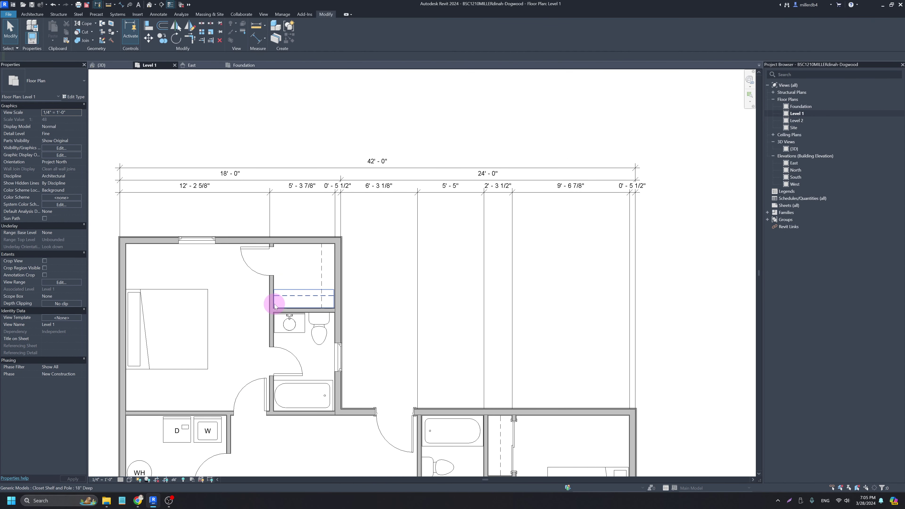
click(273, 305)
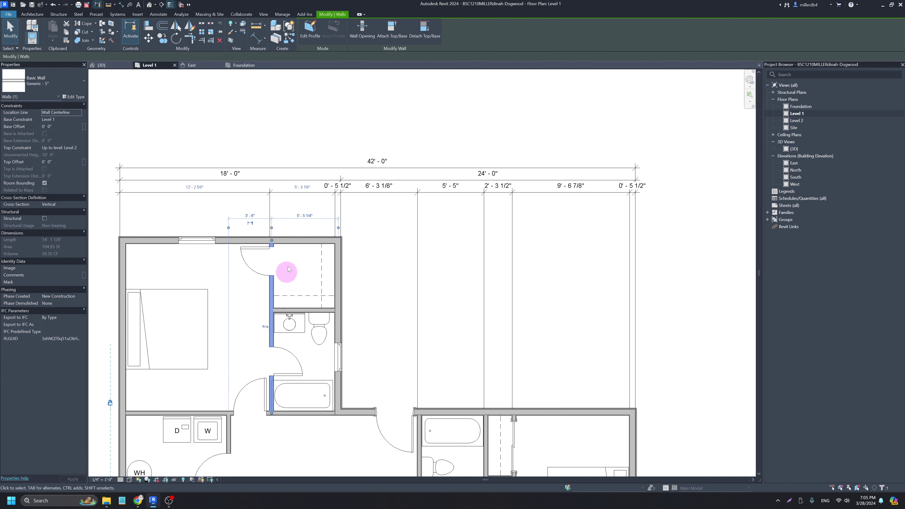
click(194, 186)
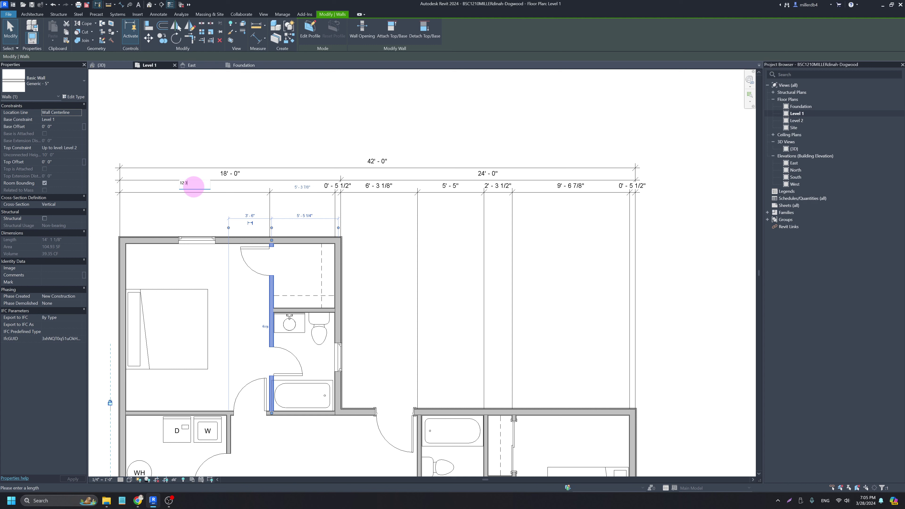
text(12 3)
key(Return)
click(202, 218)
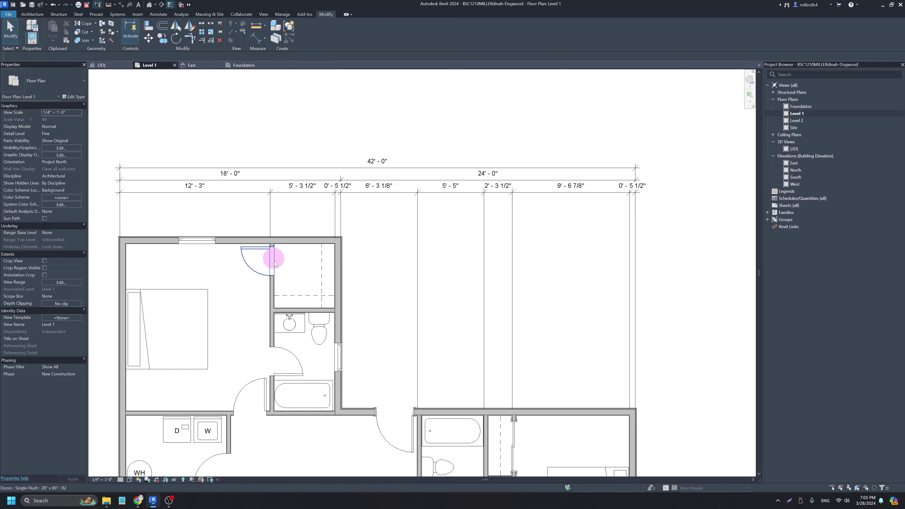
click(271, 281)
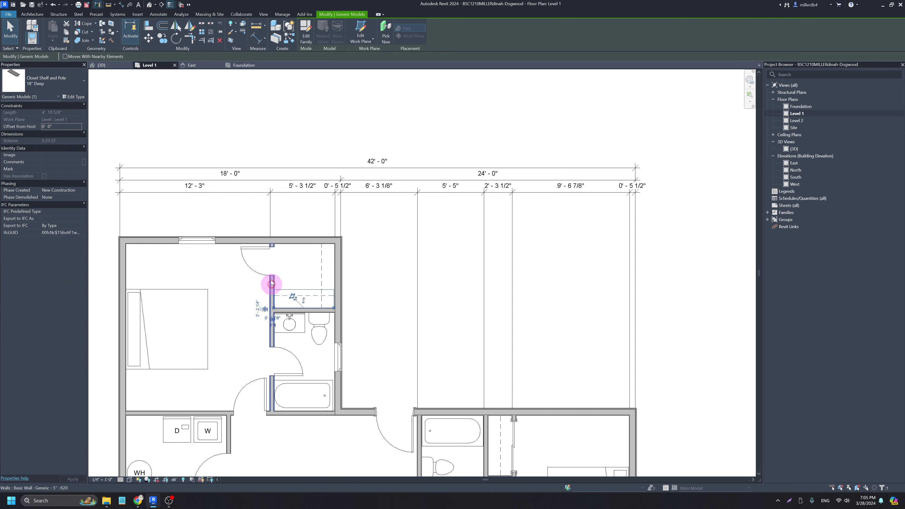
click(263, 292)
click(271, 292)
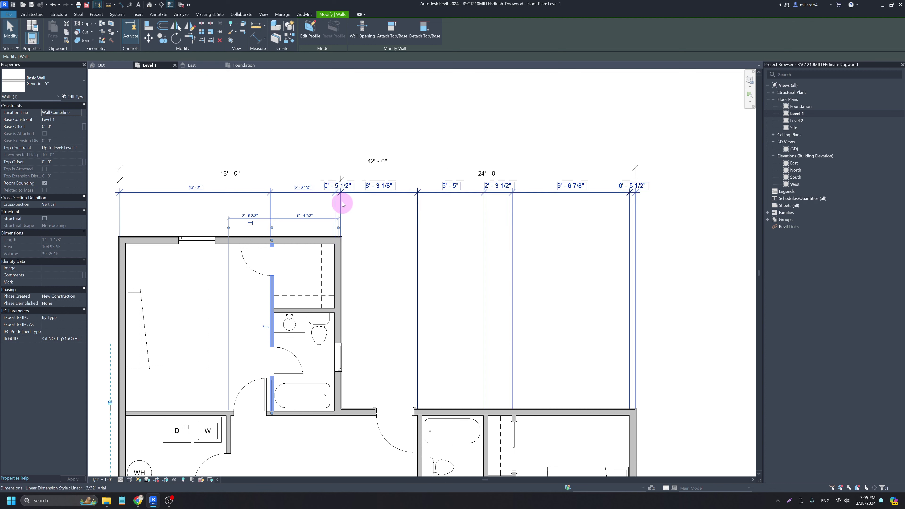
click(333, 253)
- Try to move the master wing's east exterior wall by setting its distance to the east bathroom's west wall to 6' - 4"
click(339, 262)
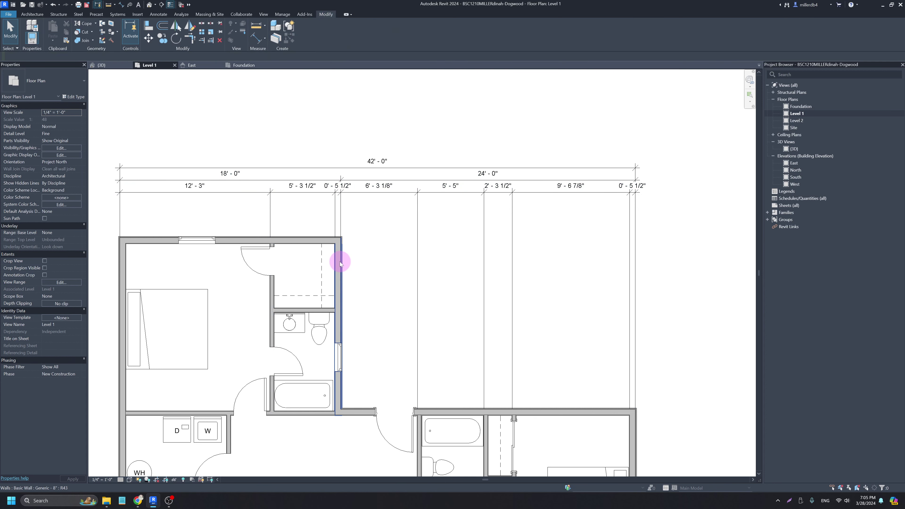
scroll(338, 189, up, 3)
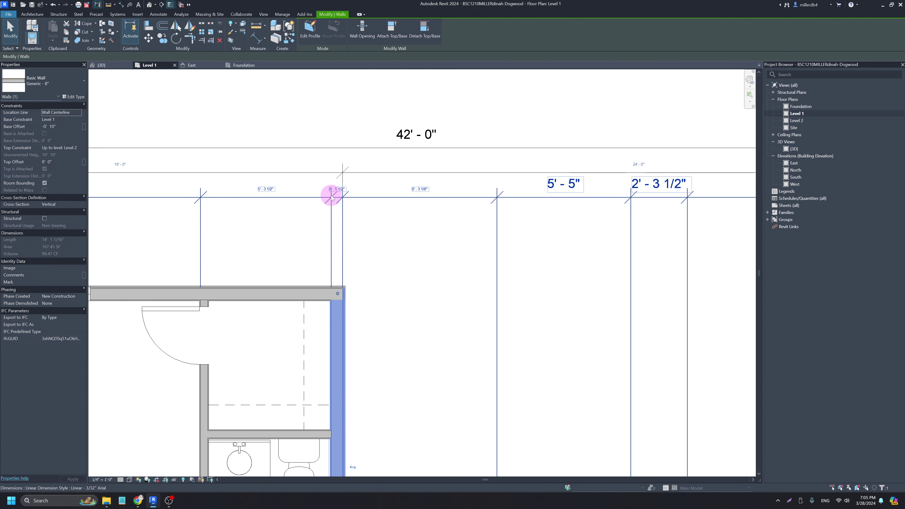
scroll(344, 204, down, 3)
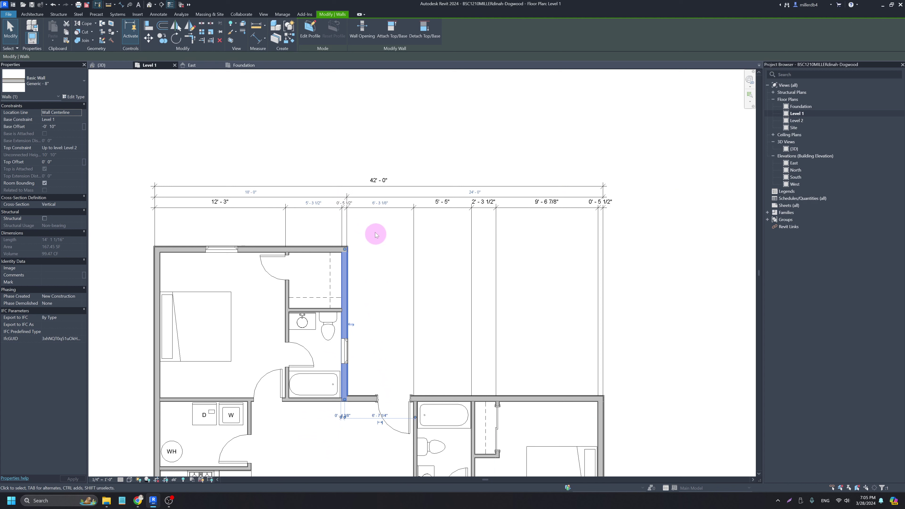
scroll(314, 202, up, 1)
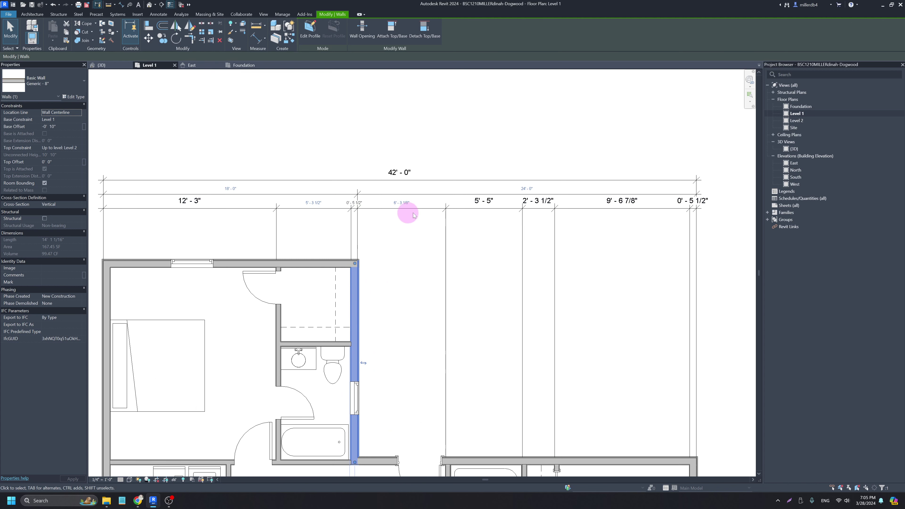
click(404, 202)
text(6')
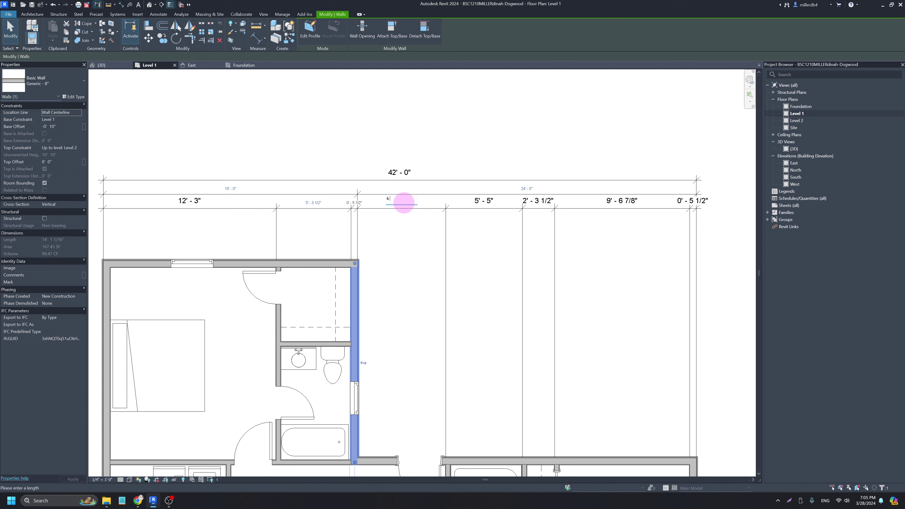
text( - 4)
key(Return)
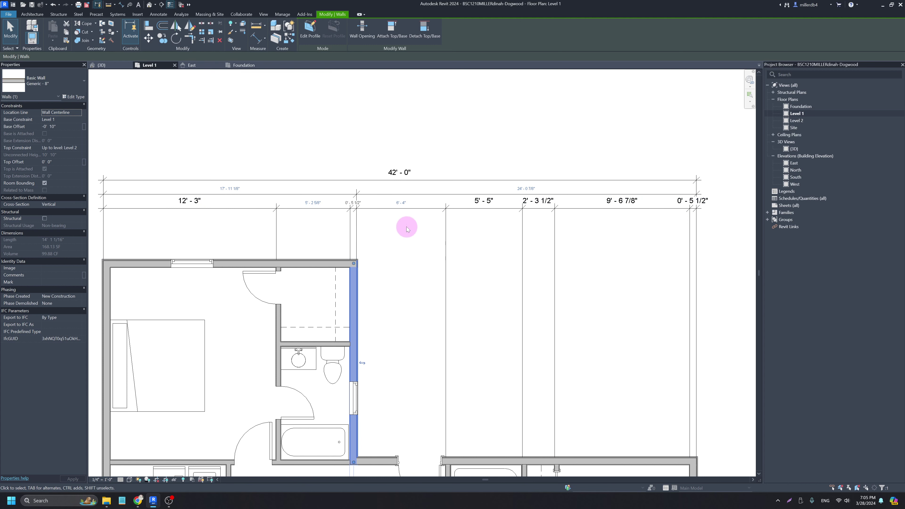
click(412, 232)
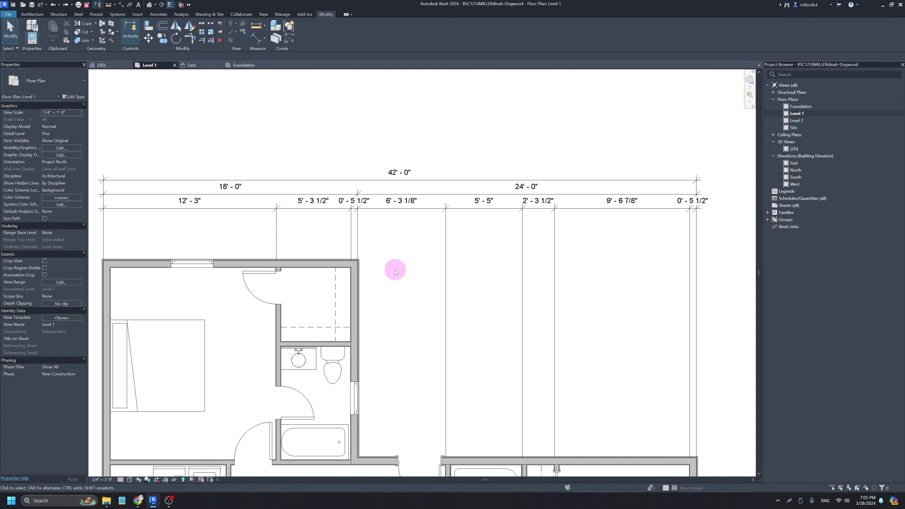
- Move the east bathroom's west wall by setting its dimension from the master wing's east exterior wall to 6' - 3"
middle_drag(391, 313, 370, 302)
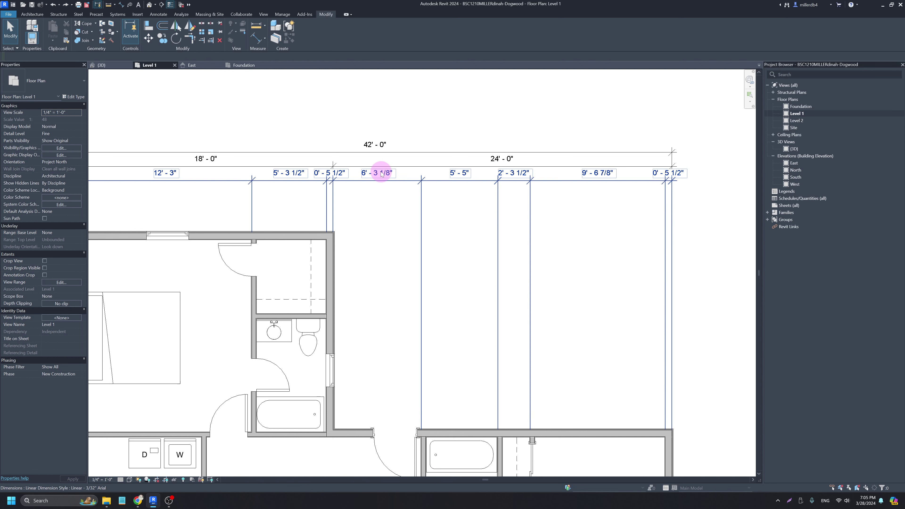
click(424, 462)
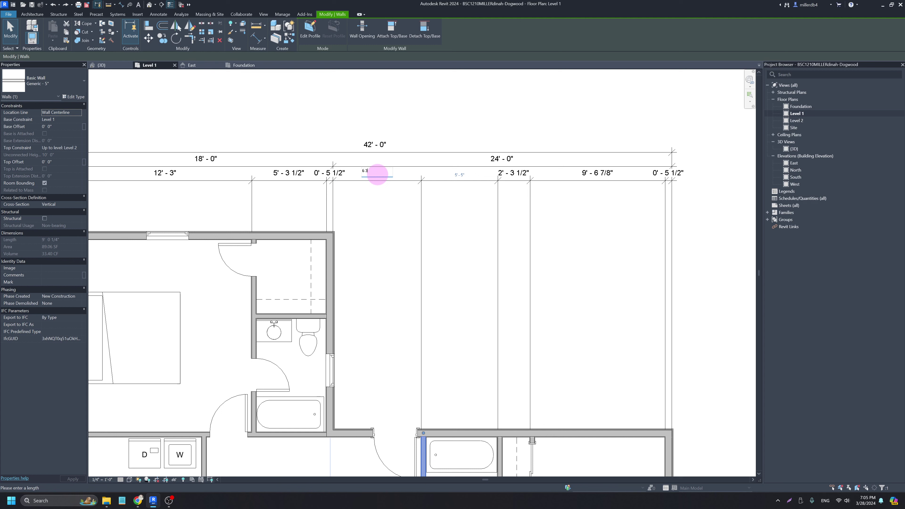
click(404, 289)
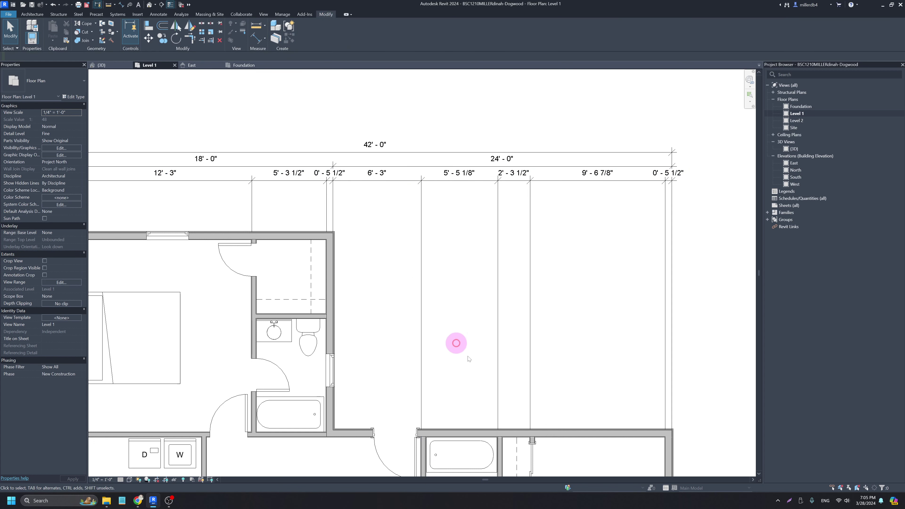
- Move the wall between the east bathroom and the bedroom closet by setting the bathroom's width dimension to 5' - 3 1/2"
click(500, 455)
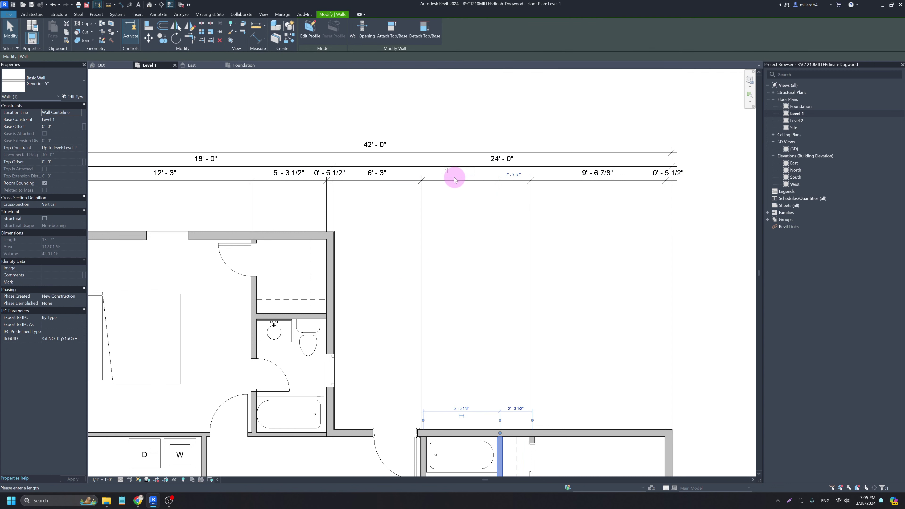
click(454, 177)
text(5' - 3 1/2)
key(Return)
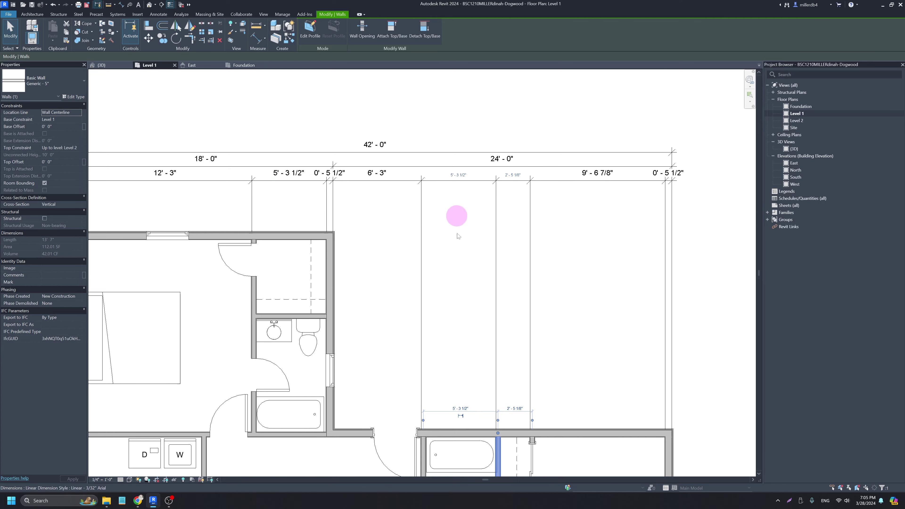
- Check the bathroom width on the PDF floor plan and set the east bathroom's width dimension in Revit to 5' - 5 1/2"
click(137, 502)
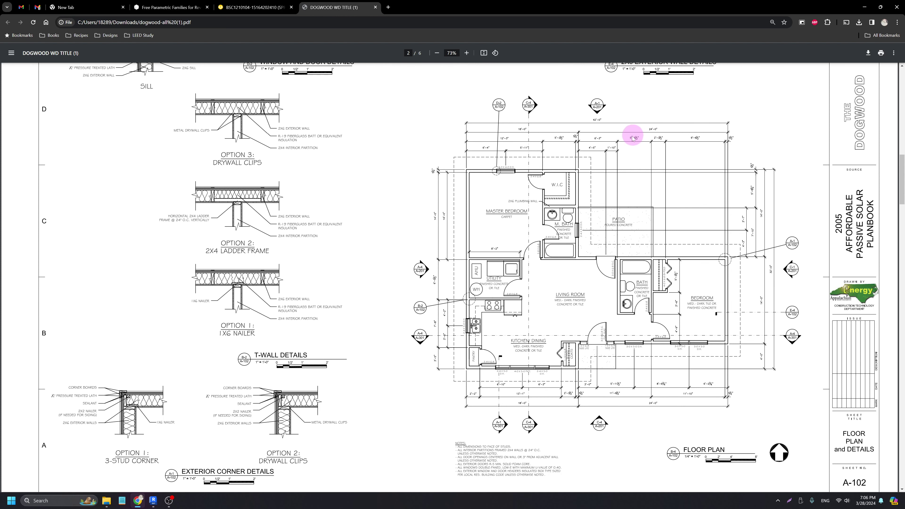
click(864, 7)
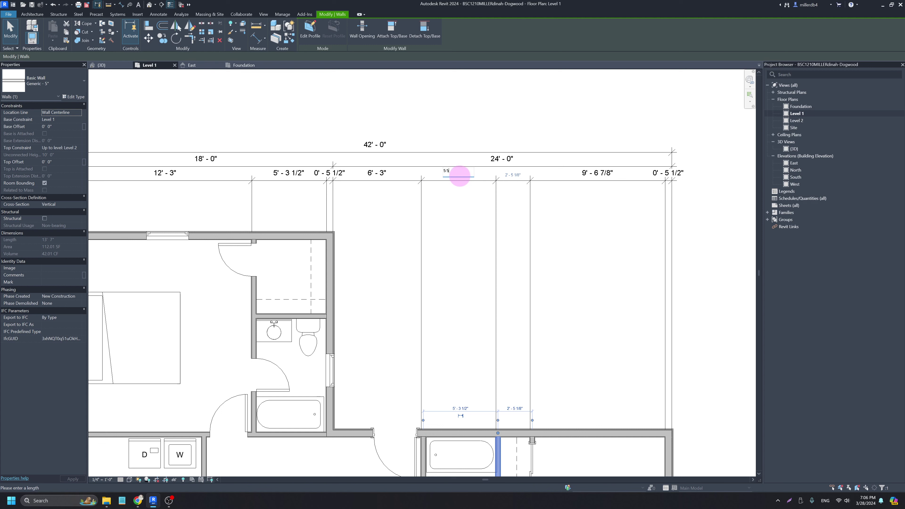
key(Return)
key(Escape)
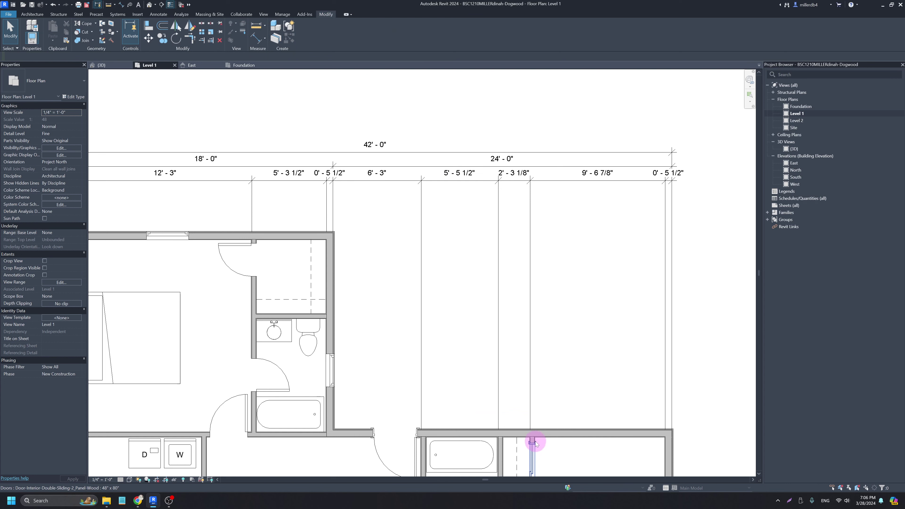
- Move the short wall beside the east bedroom's sliding closet door by setting the closet depth dimension to 2' - 3 1/2"
scroll(535, 443, up, 3)
click(530, 436)
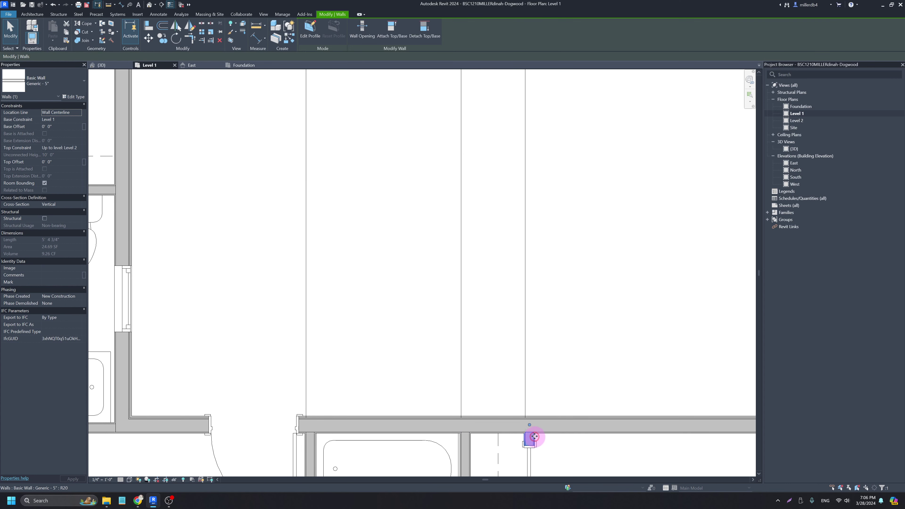
scroll(531, 436, down, 3)
click(511, 205)
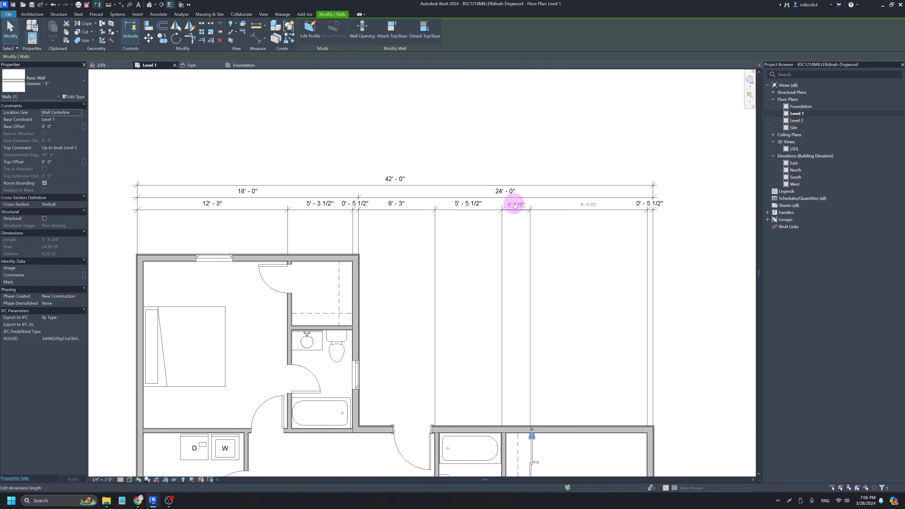
key(Return)
click(560, 277)
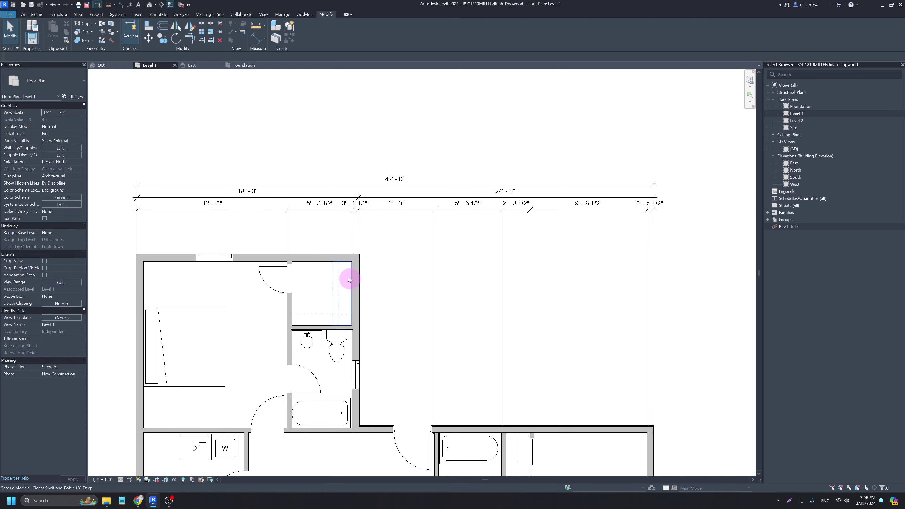
- Examine the dimensions above the master bedroom on sheet A-102 of the PDF and return to Revit
middle_drag(238, 259, 288, 254)
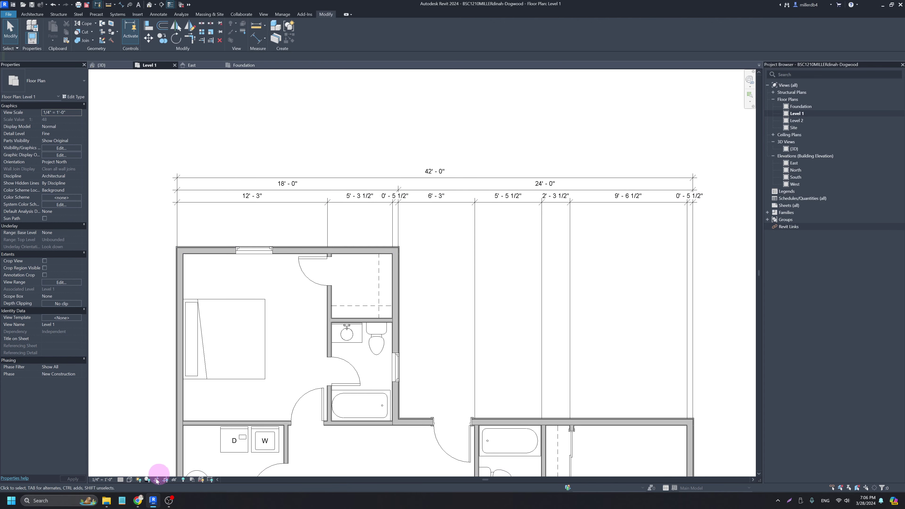
mouse_move(137, 500)
click(144, 472)
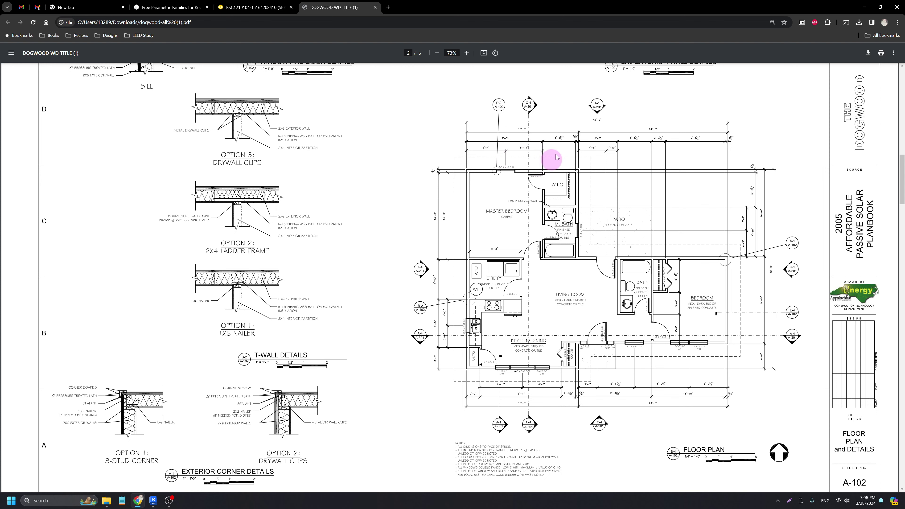
click(864, 7)
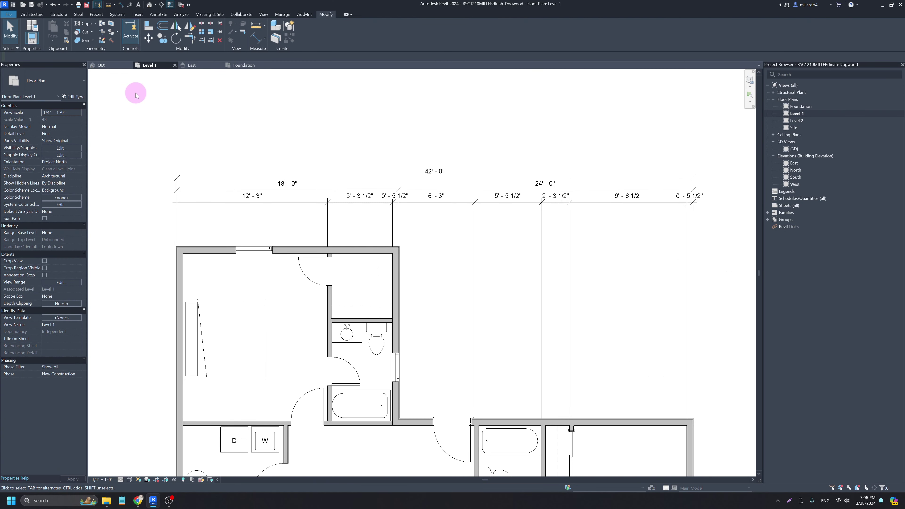
- Add an aligned dimension string above the master bedroom from the west exterior wall through the north window's center to the closet wall
key(d)
key(i)
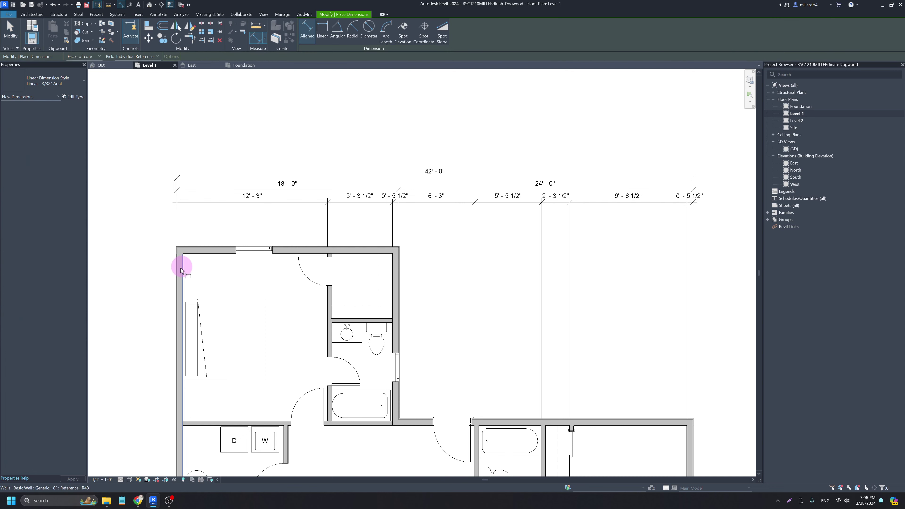
scroll(180, 274, up, 3)
click(179, 285)
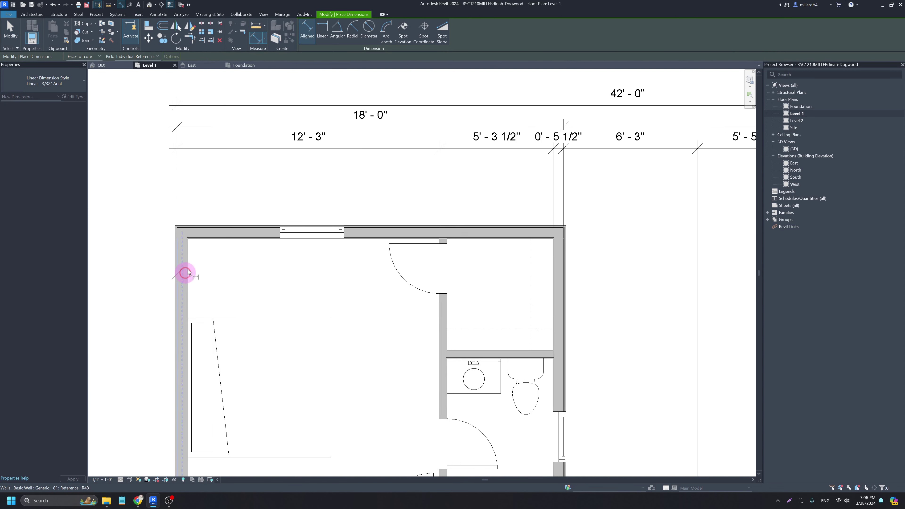
click(313, 237)
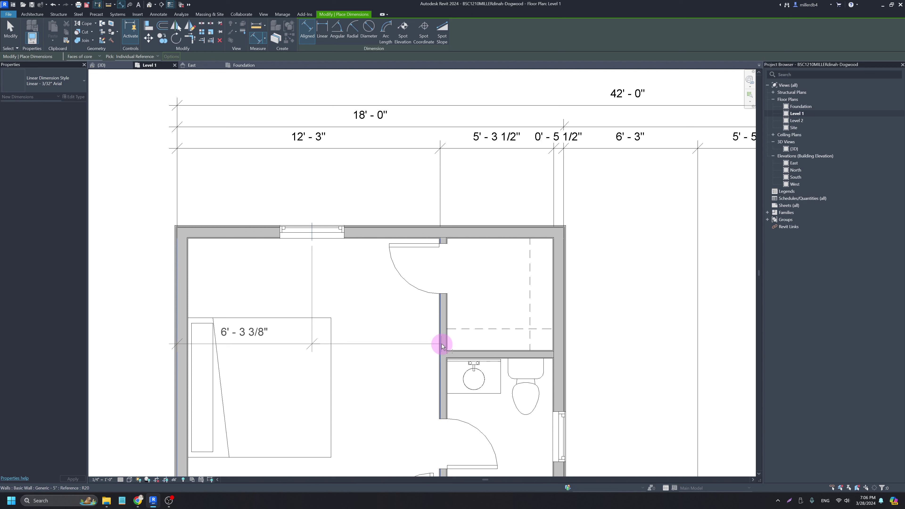
click(370, 192)
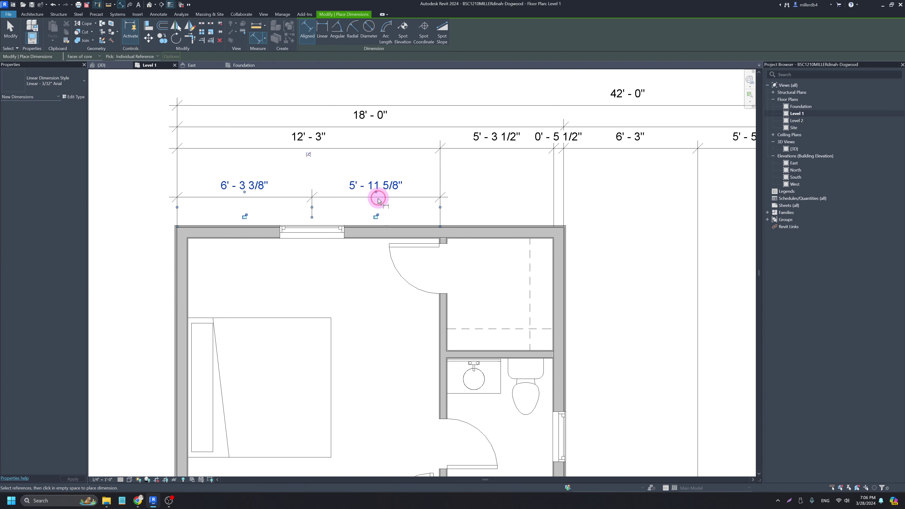
key(Escape)
key(Escape)
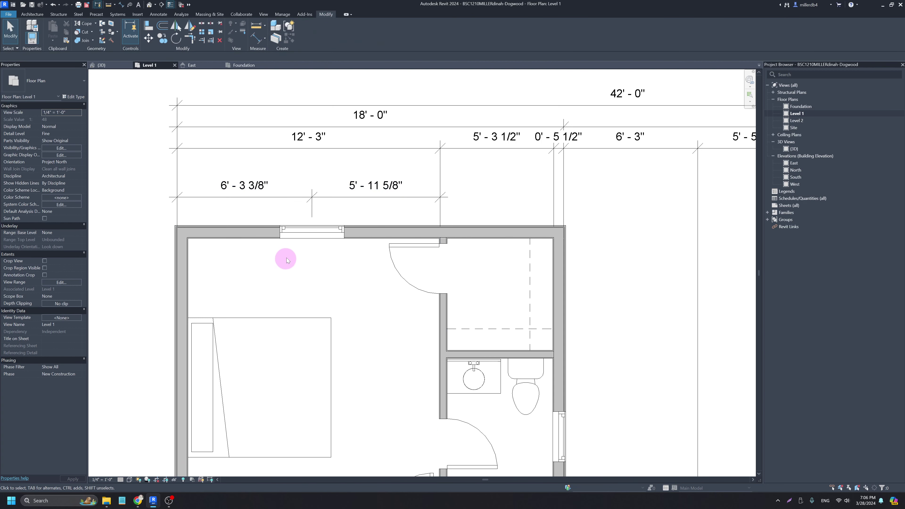
- Move the master bedroom's north window by setting its center distance from the west exterior wall to 6' - 4"
click(305, 231)
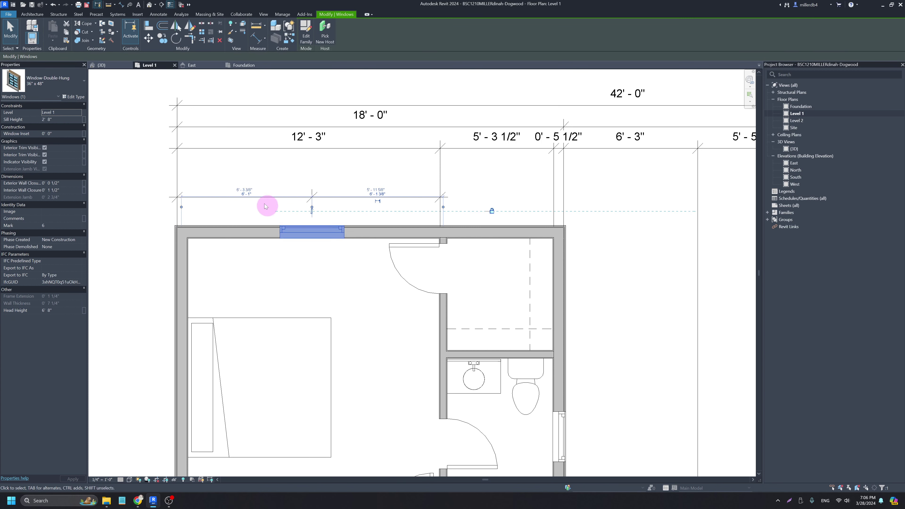
click(248, 193)
text(6 4)
key(Return)
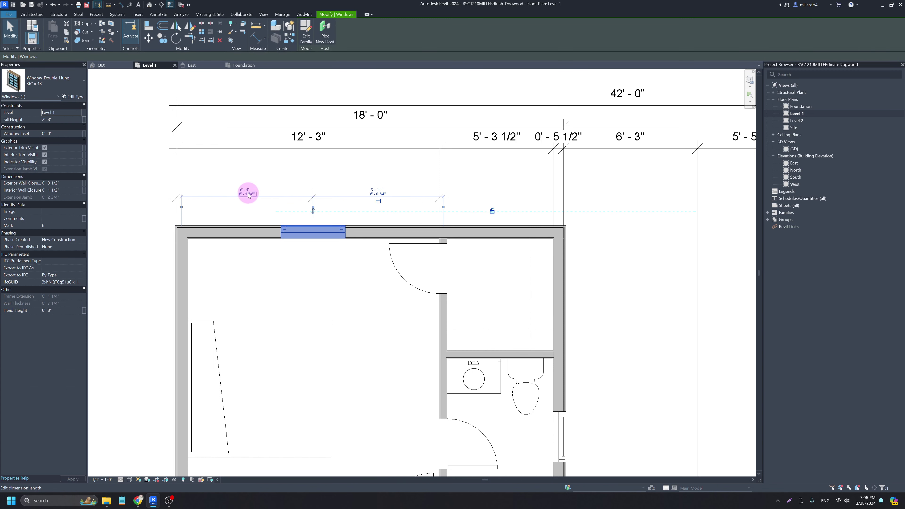
key(Escape)
scroll(299, 243, down, 2)
scroll(299, 242, down, 1)
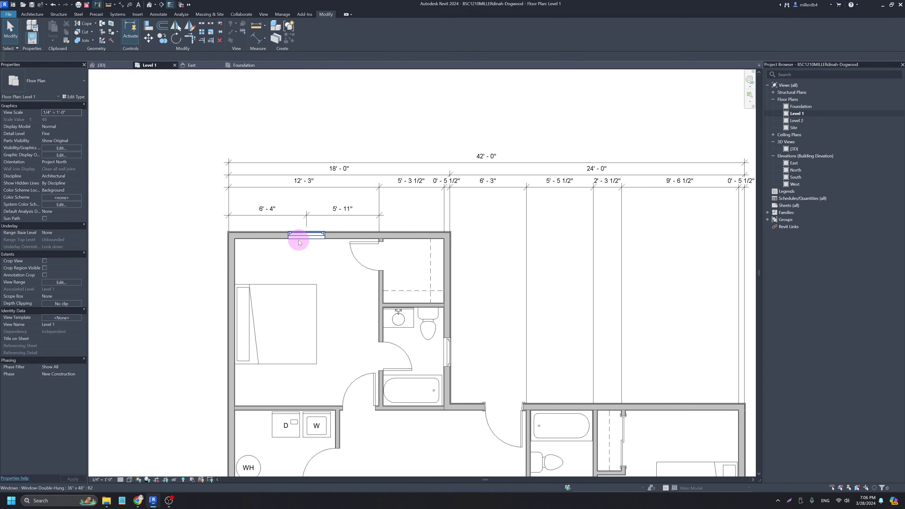
- Select the master bedroom's north window and compare its temporary dimensions with the placed dimension string above it
click(299, 239)
key(Escape)
scroll(299, 238, up, 3)
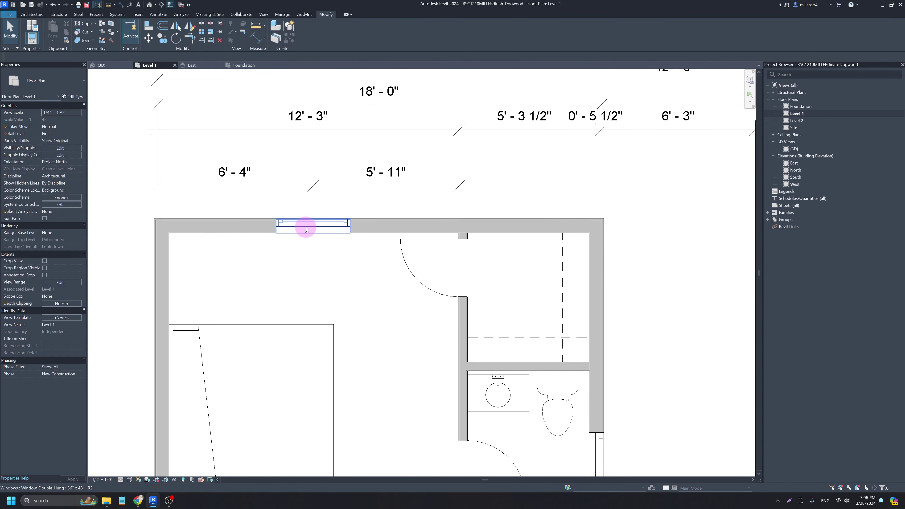
click(305, 230)
scroll(306, 228, down, 1)
key(Escape)
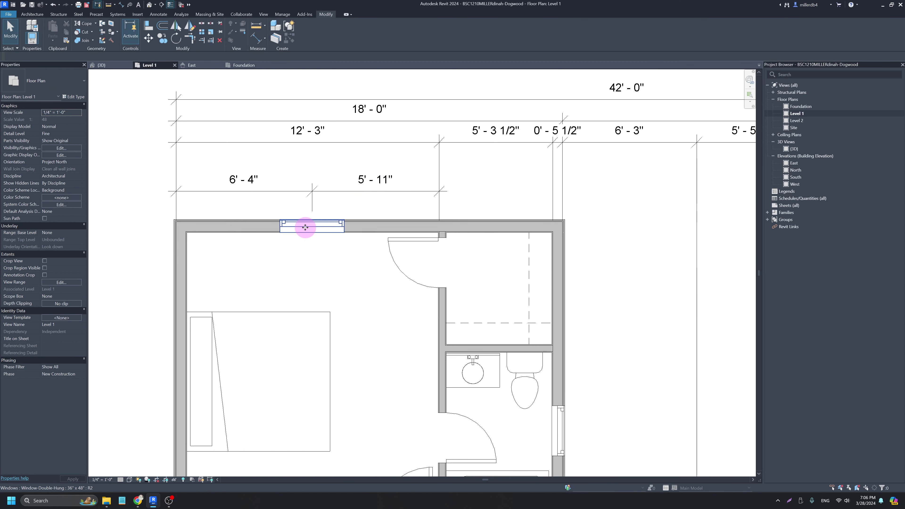
click(306, 227)
key(Escape)
scroll(303, 227, down, 1)
click(303, 226)
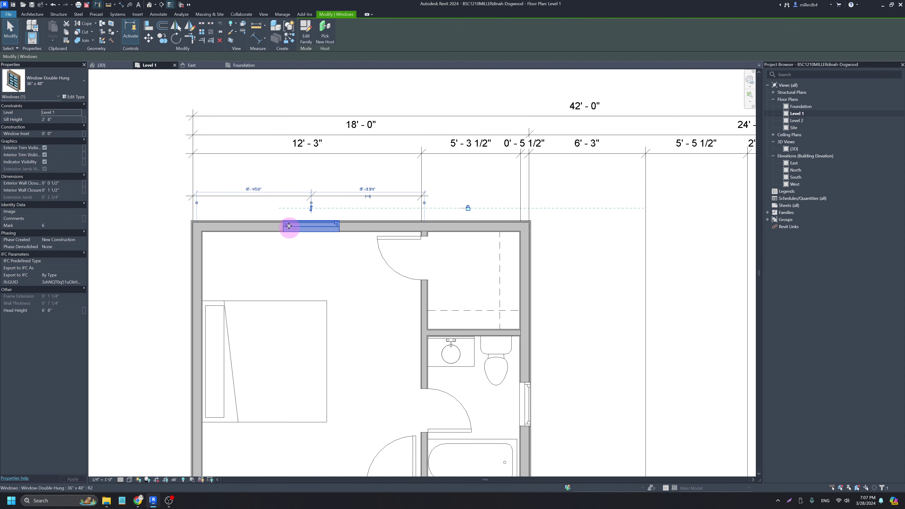
click(274, 215)
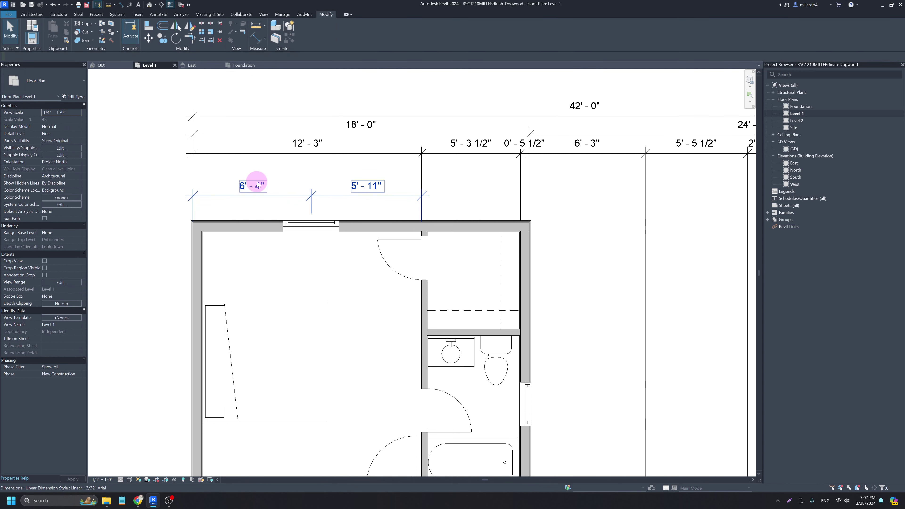
click(320, 225)
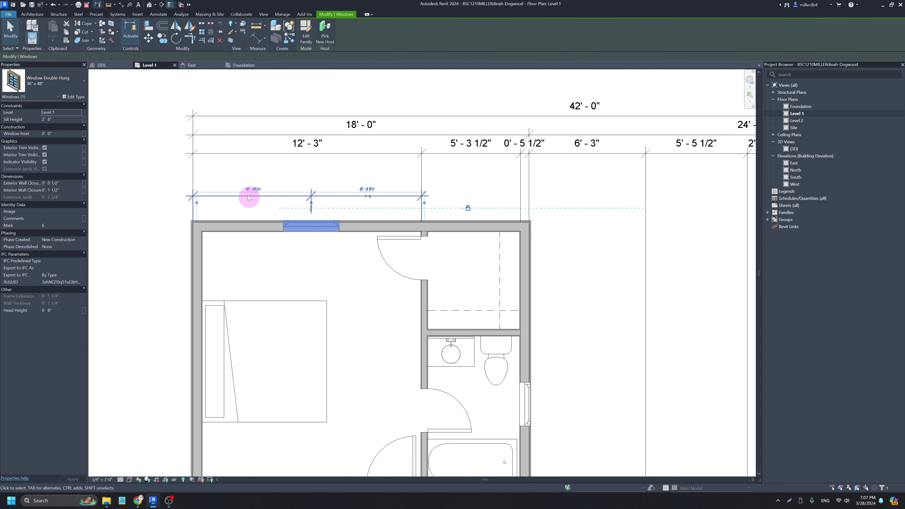
scroll(247, 190, up, 4)
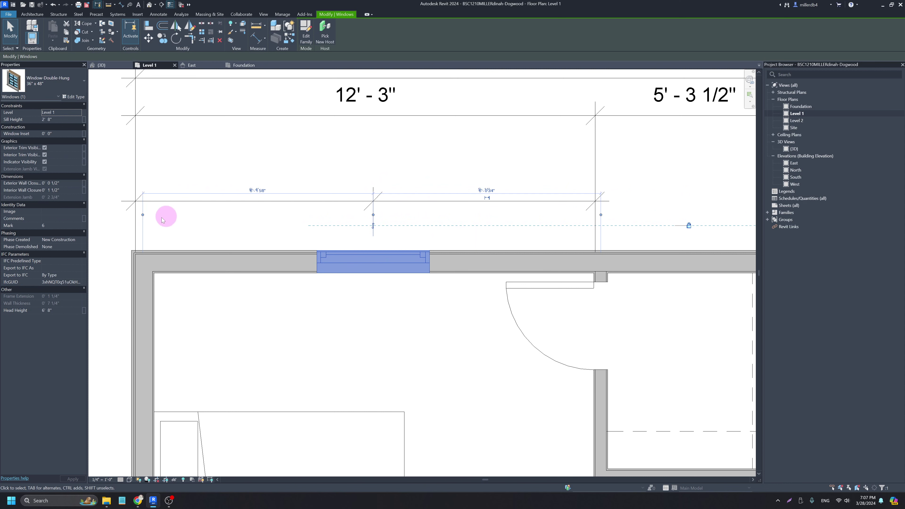
scroll(141, 221, down, 4)
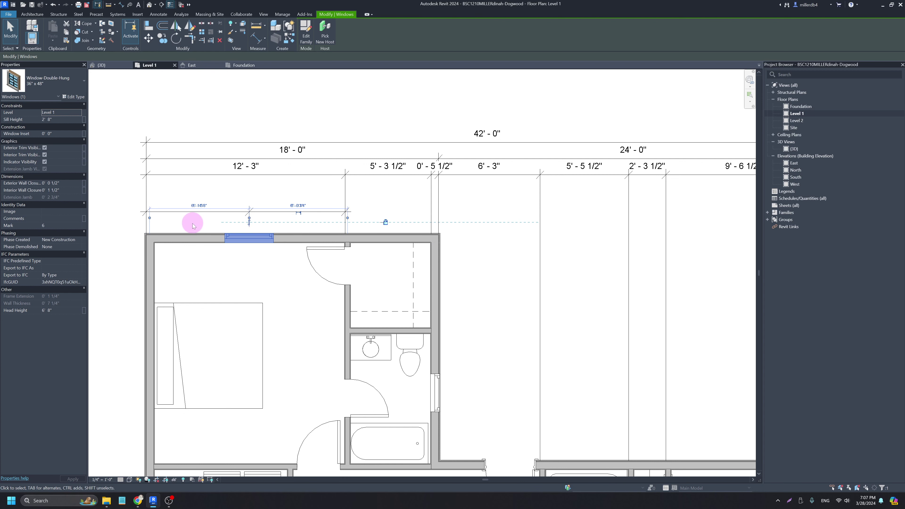
click(187, 218)
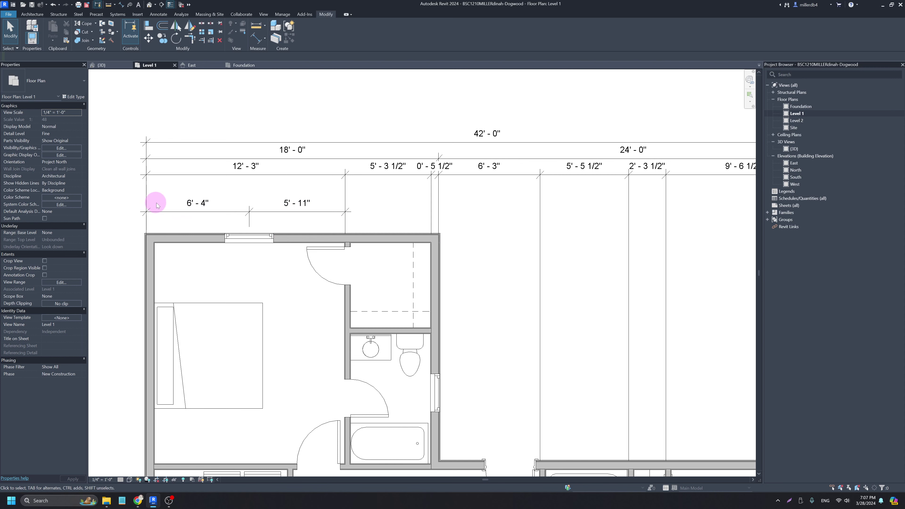
scroll(155, 216, up, 4)
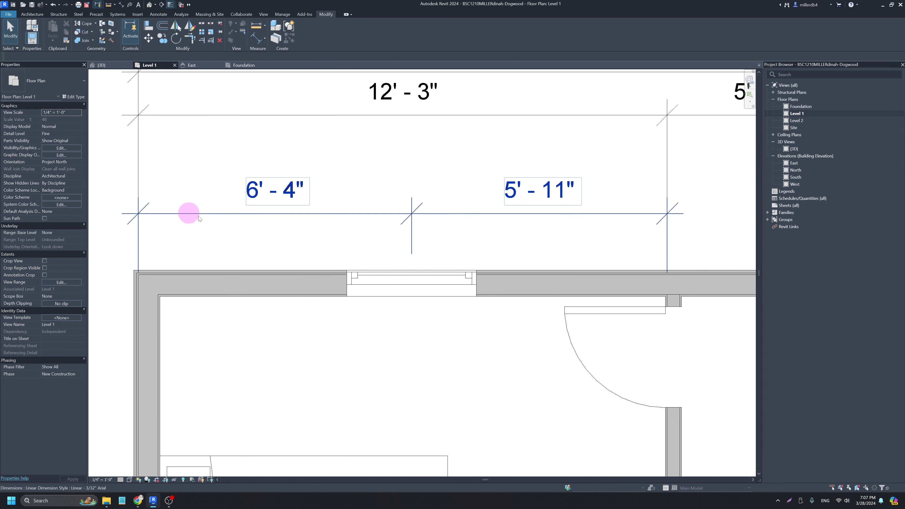
click(364, 274)
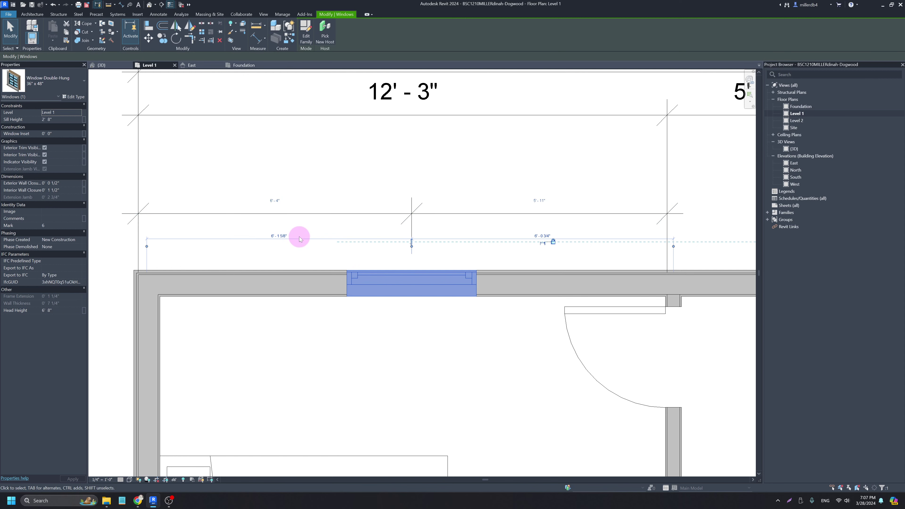
scroll(299, 236, down, 6)
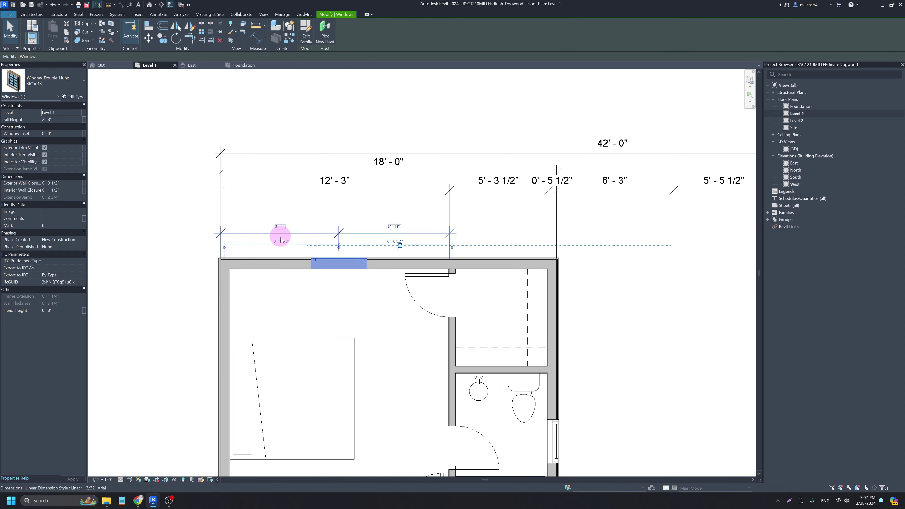
key(Escape)
mouse_move(340, 221)
mouse_down()
mouse_move(339, 232)
mouse_move(345, 214)
mouse_move(349, 228)
mouse_up()
click(342, 210)
key(Escape)
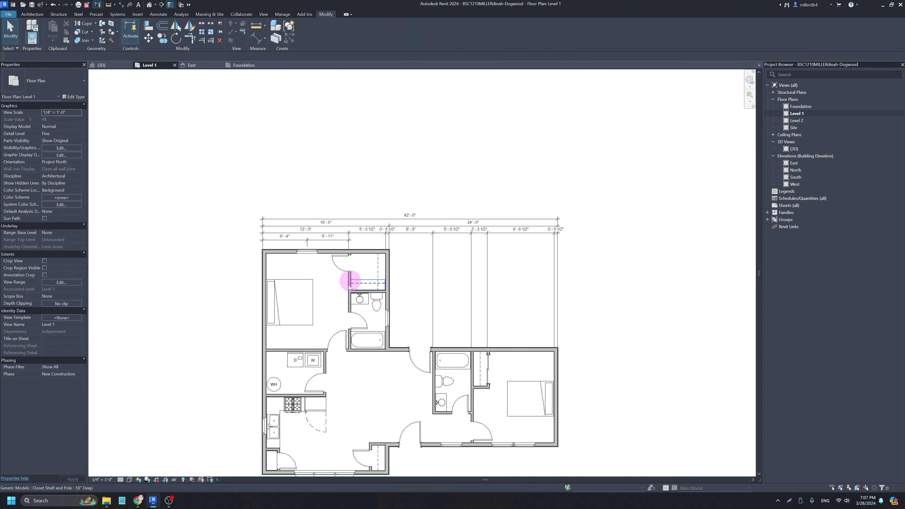
scroll(400, 307, up, 3)
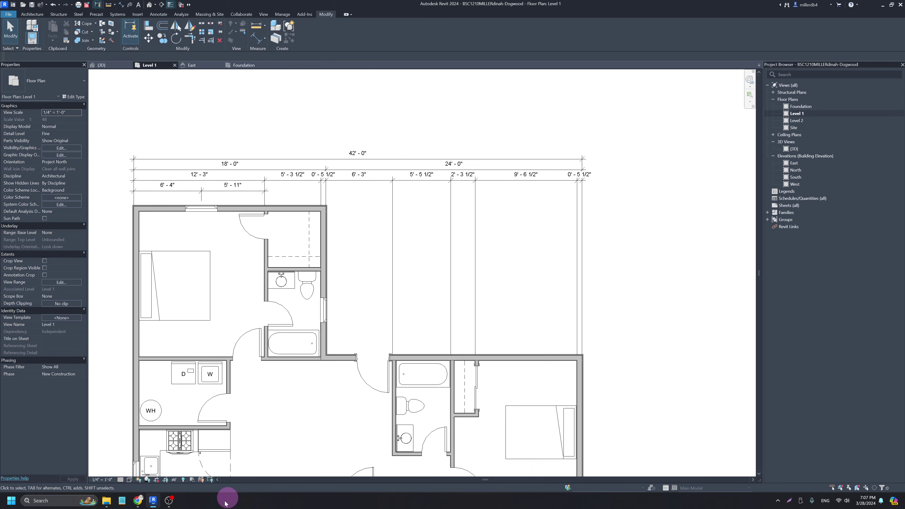
- Check sheet A-102 and add an aligned dimension string from the master bath's east exterior wall through the patio door's center to the hall bath's west wall
click(138, 500)
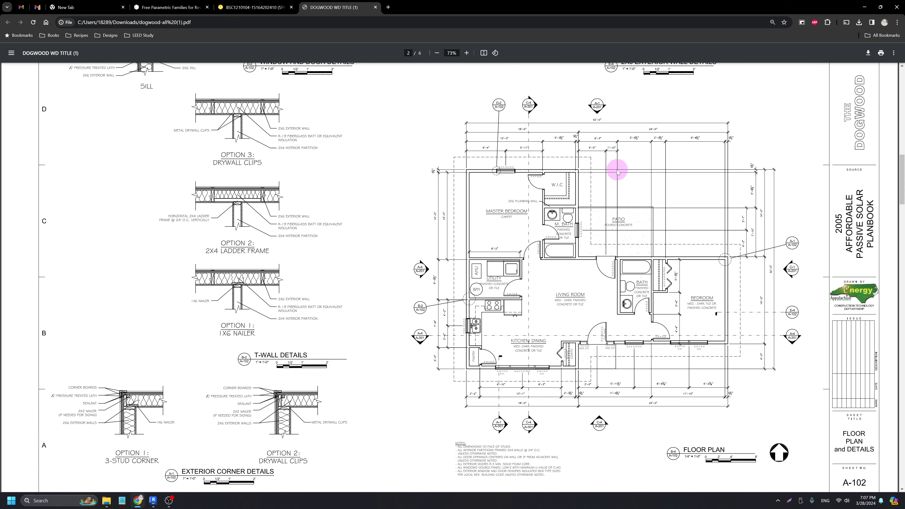
click(865, 10)
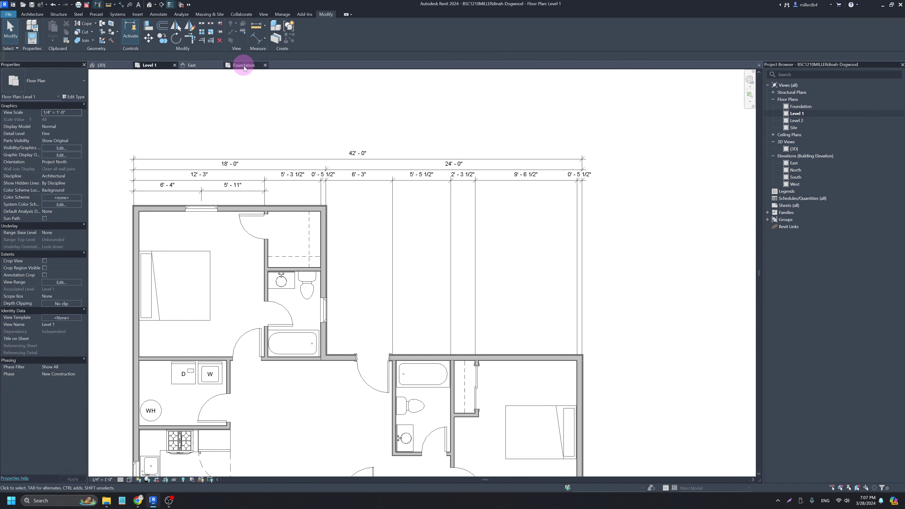
key(d)
key(i)
scroll(325, 222, up, 4)
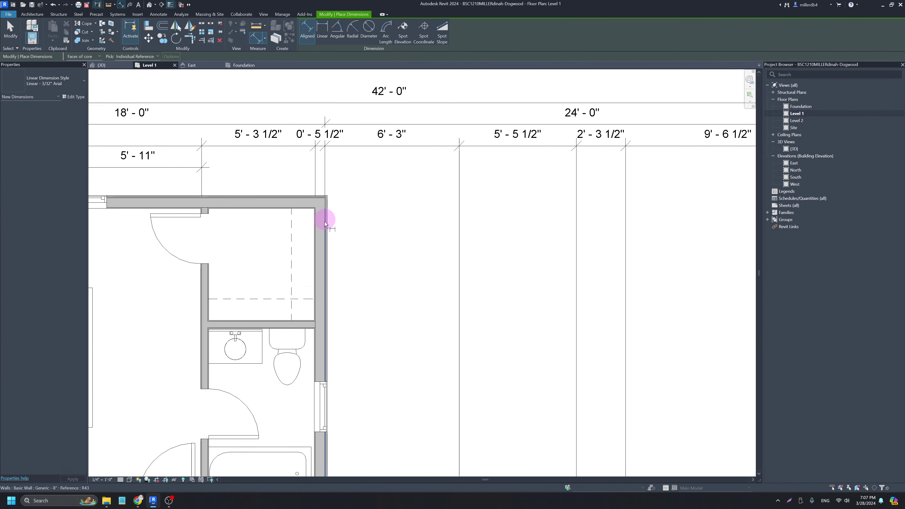
click(326, 226)
scroll(331, 232, down, 4)
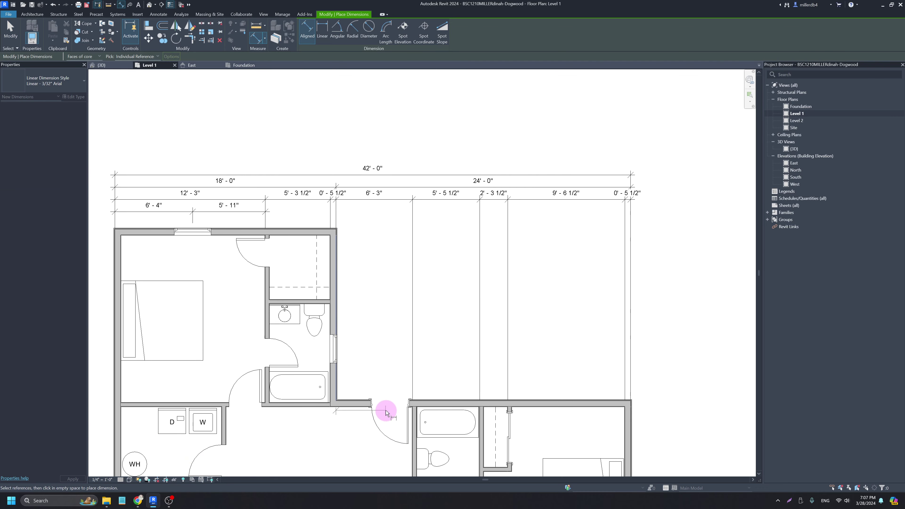
click(389, 416)
scroll(413, 424, up, 4)
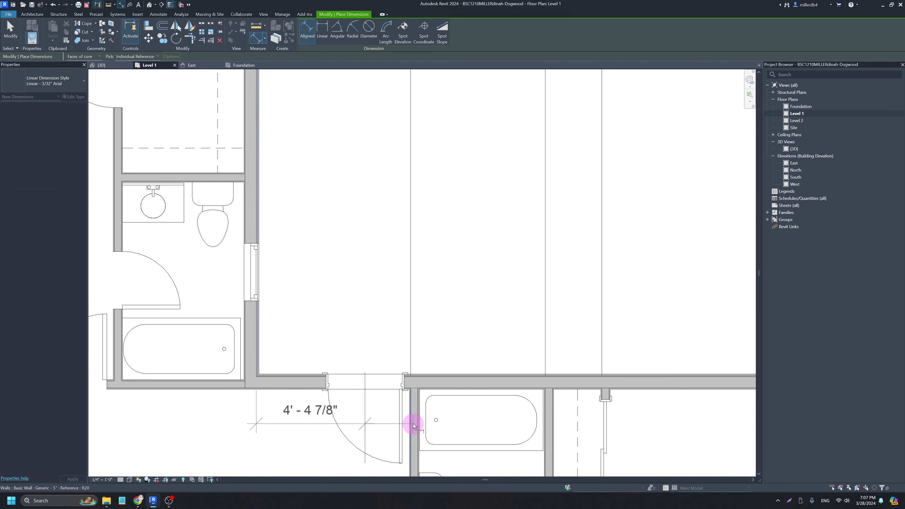
click(414, 425)
scroll(413, 425, down, 4)
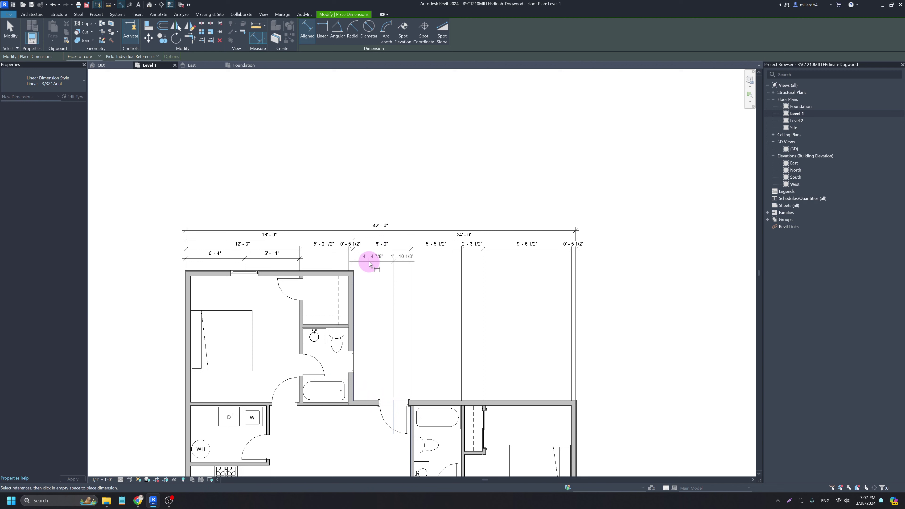
click(369, 261)
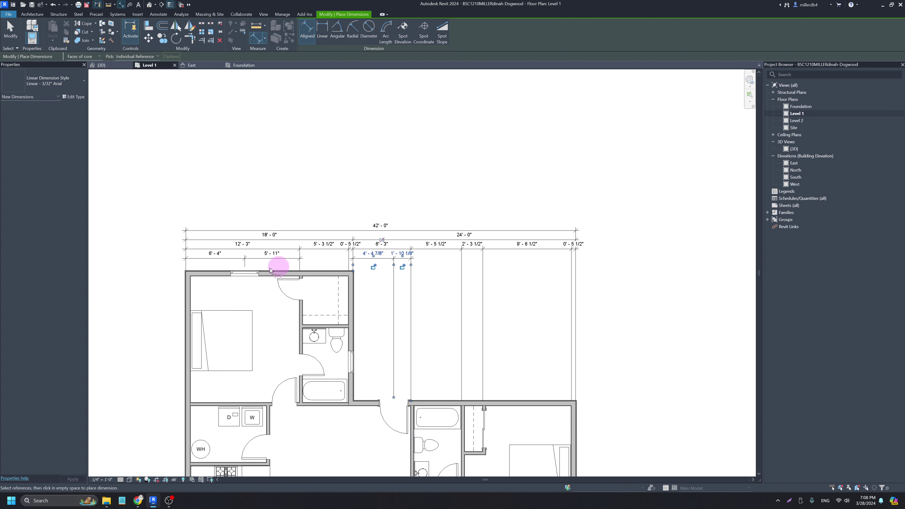
key(Escape)
key(Escape)
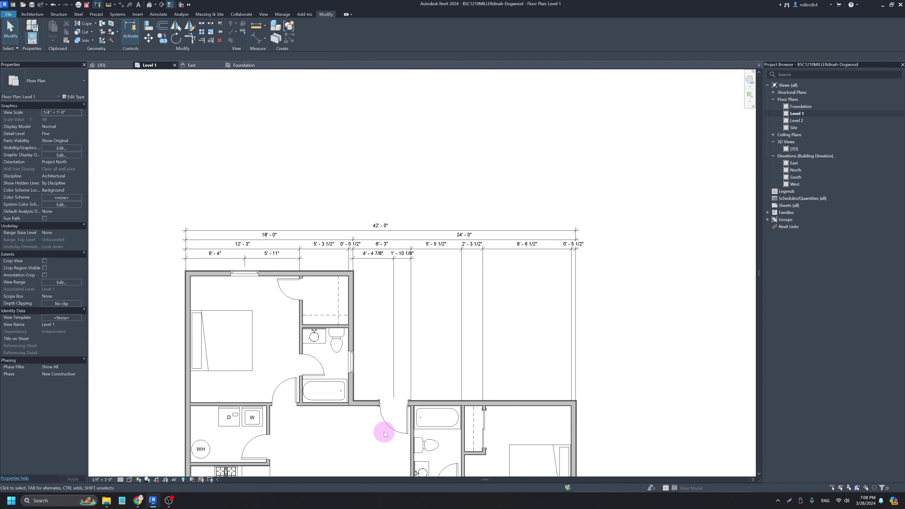
- Move the living room's patio door by setting its center distance from the master bath's east exterior wall to 4' - 5", checking the PDF
click(388, 424)
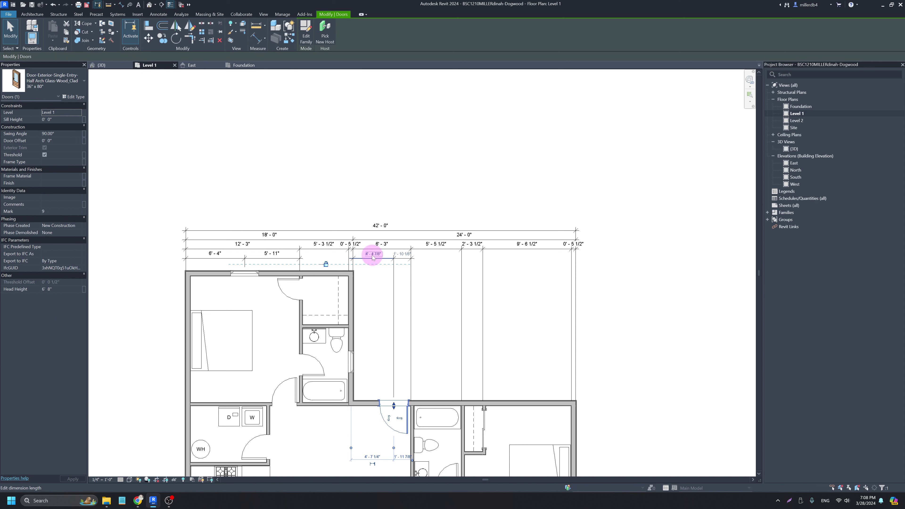
key(Return)
mouse_move(156, 505)
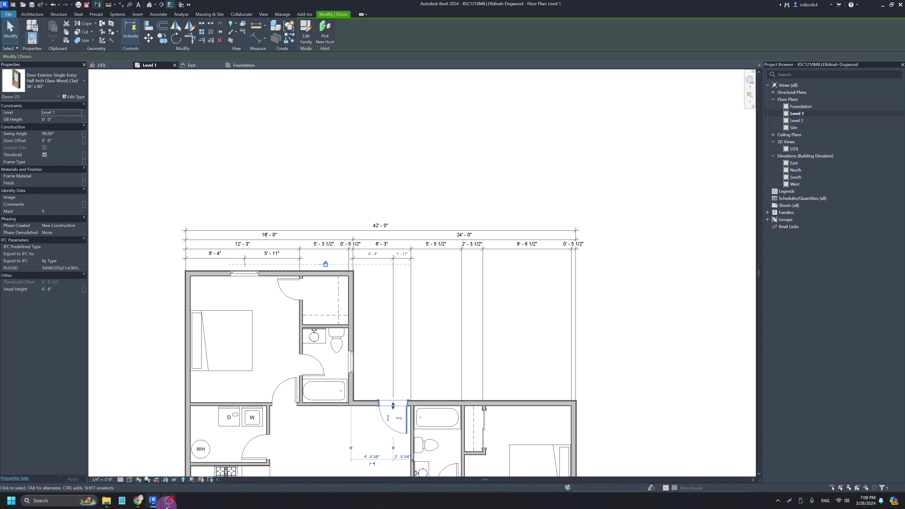
click(139, 504)
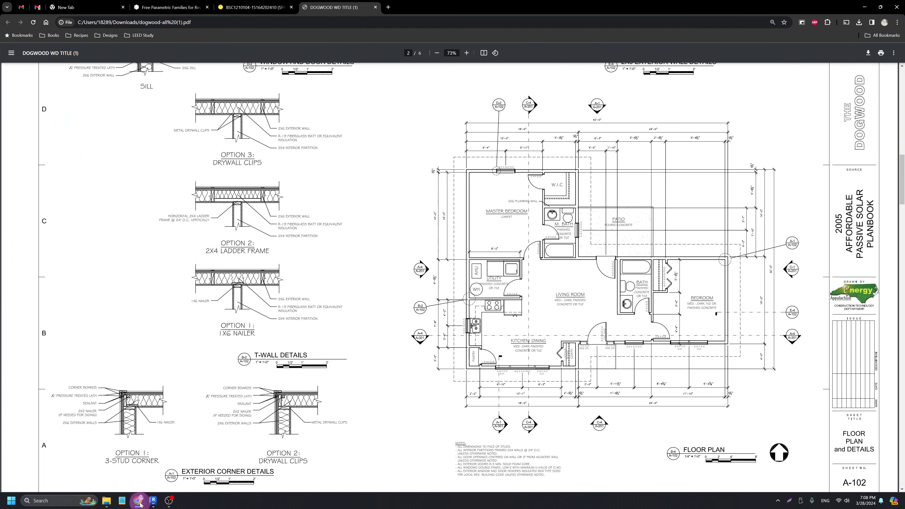
click(140, 505)
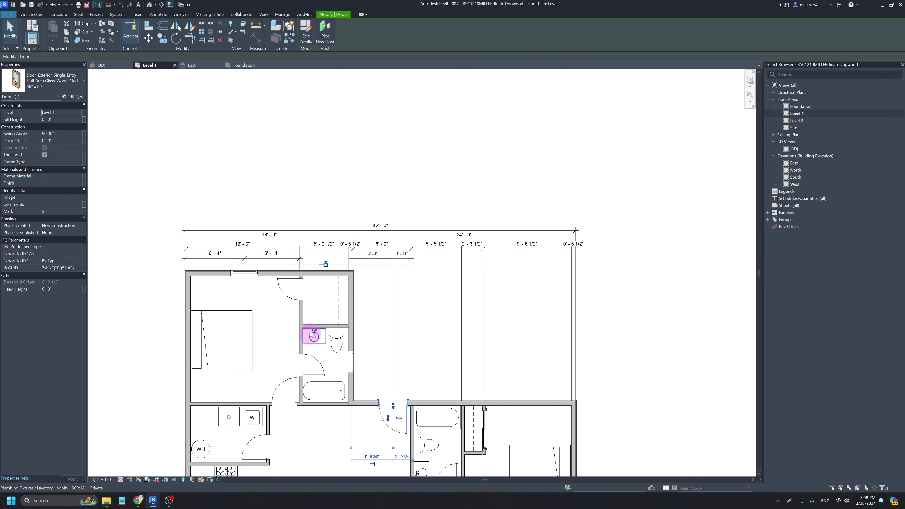
click(375, 254)
text(4' - 5)
key(Return)
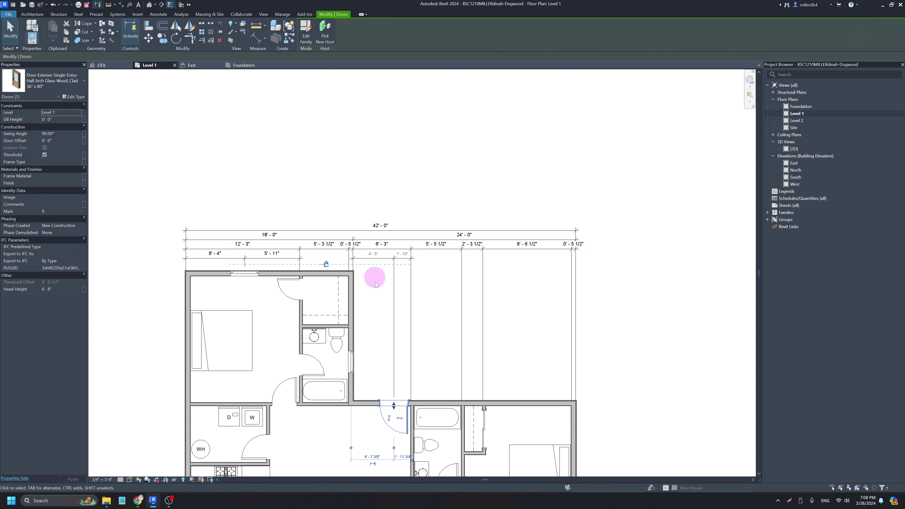
click(376, 317)
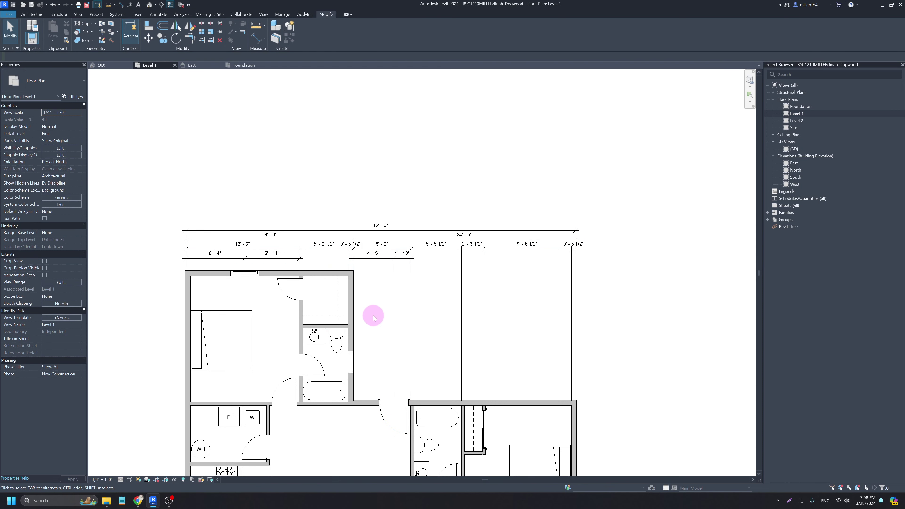
- Examine the floor plan dimensions and the window, door and wall details on sheet A-102 of the PDF, and return to Revit
scroll(356, 282, up, 3)
scroll(355, 270, down, 3)
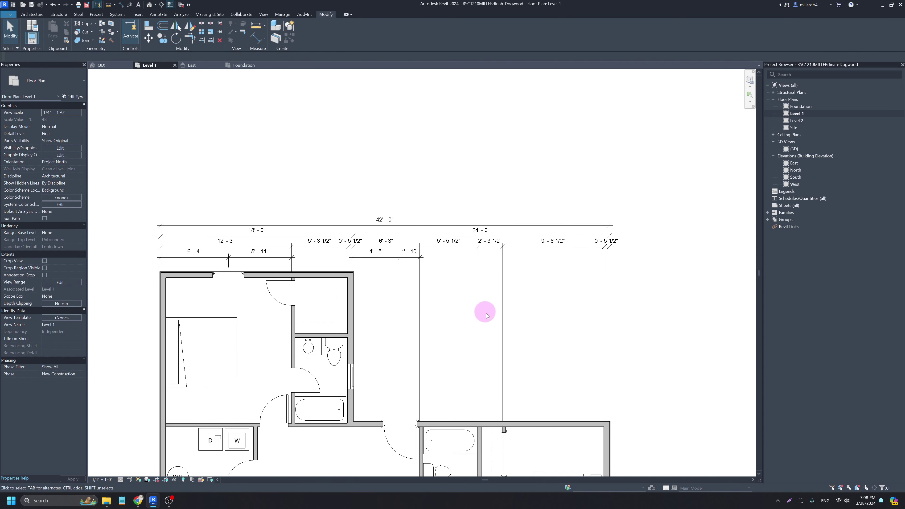
scroll(516, 319, down, 3)
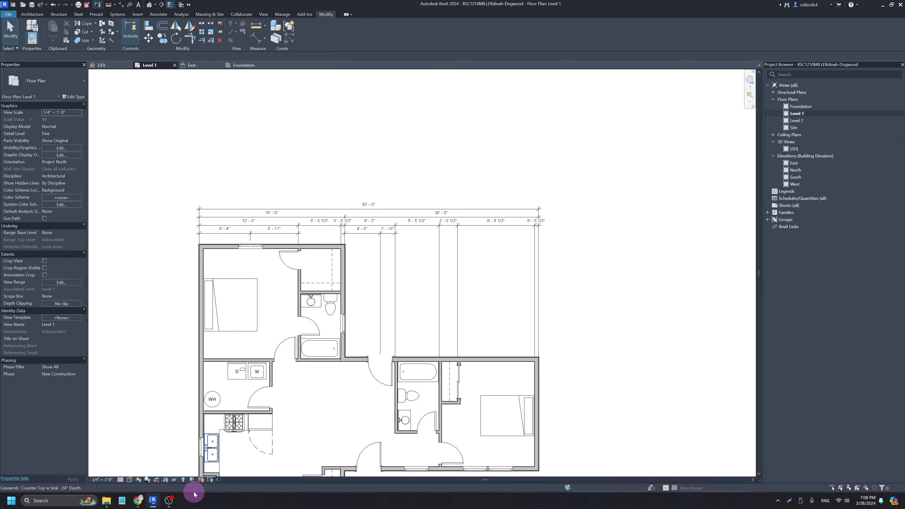
mouse_move(136, 505)
click(137, 463)
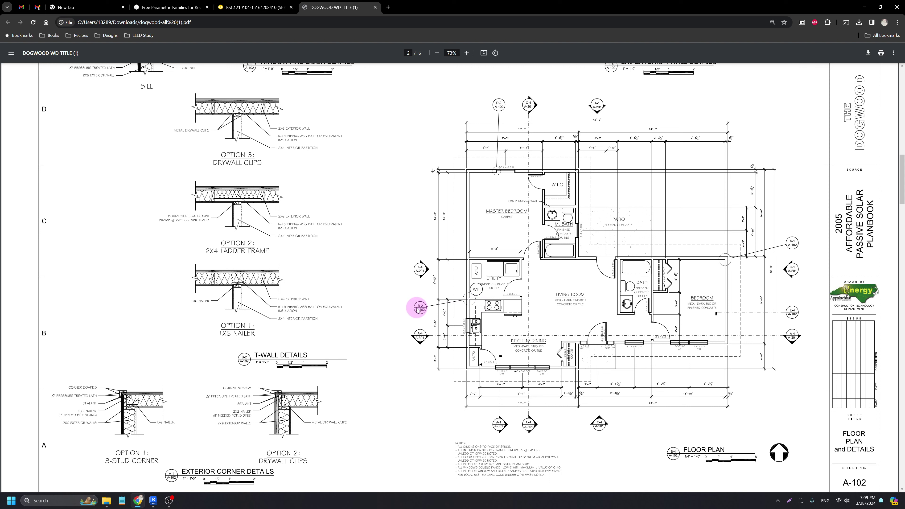
scroll(298, 297, up, 2)
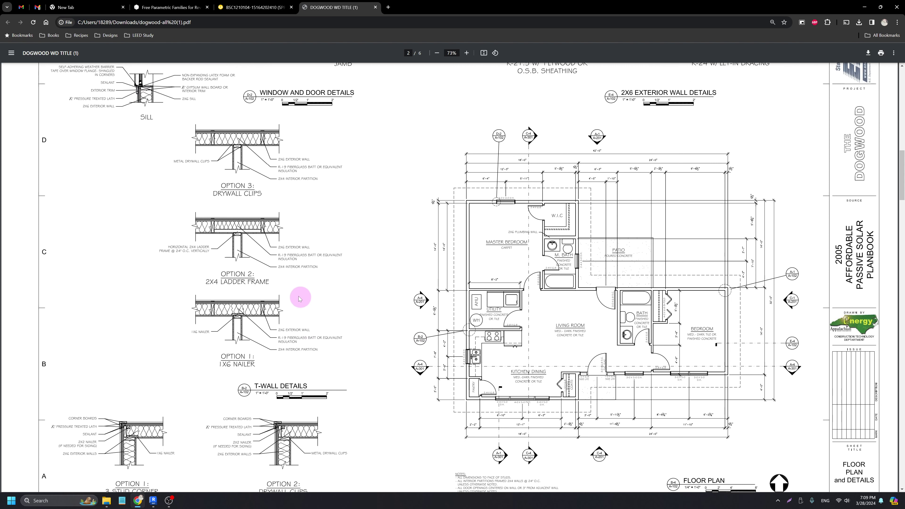
scroll(332, 202, up, 2)
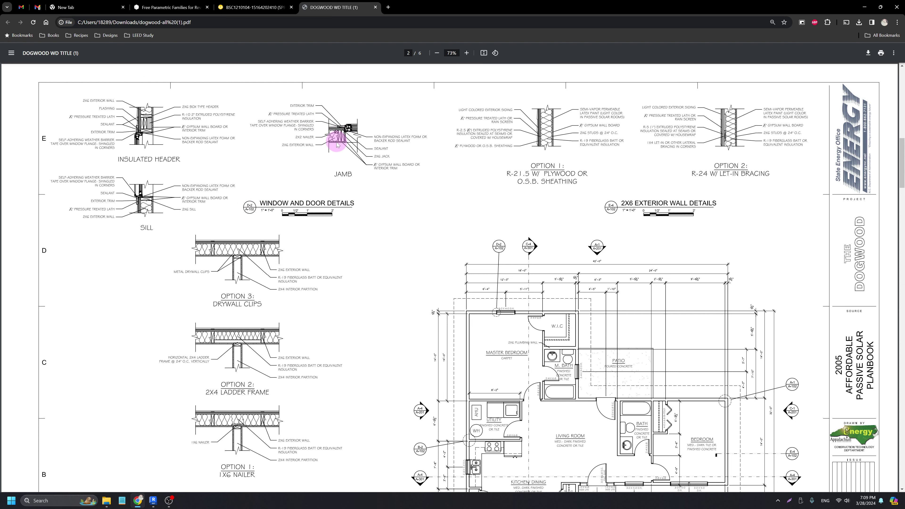
scroll(394, 248, down, 3)
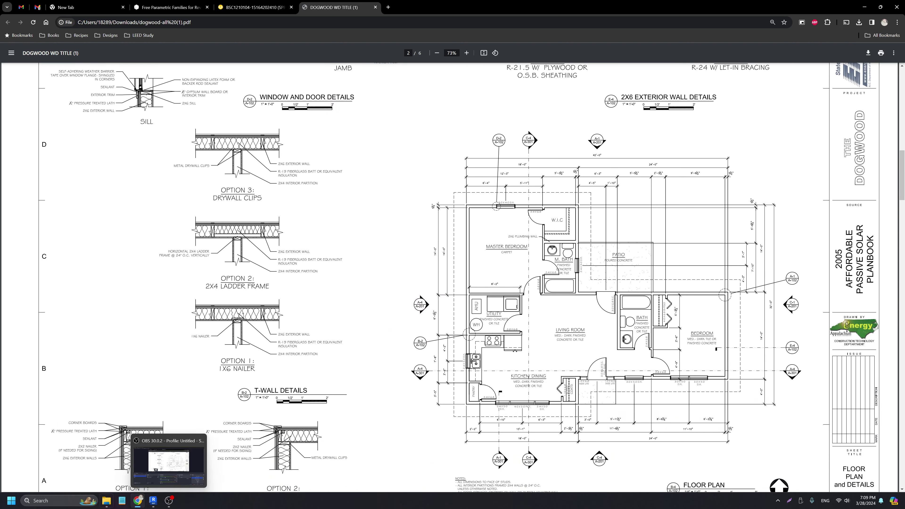
click(153, 501)
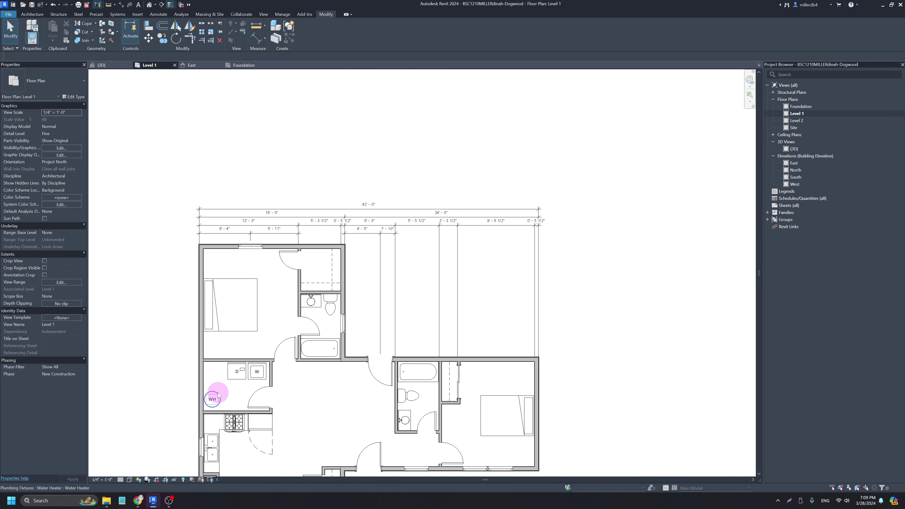
- Compare the dimension strings along the north side of the Level 1 plan with the floor plan on sheet A-102 of the PDF
scroll(223, 389, down, 2)
middle_drag(260, 344, 399, 254)
scroll(287, 303, down, 2)
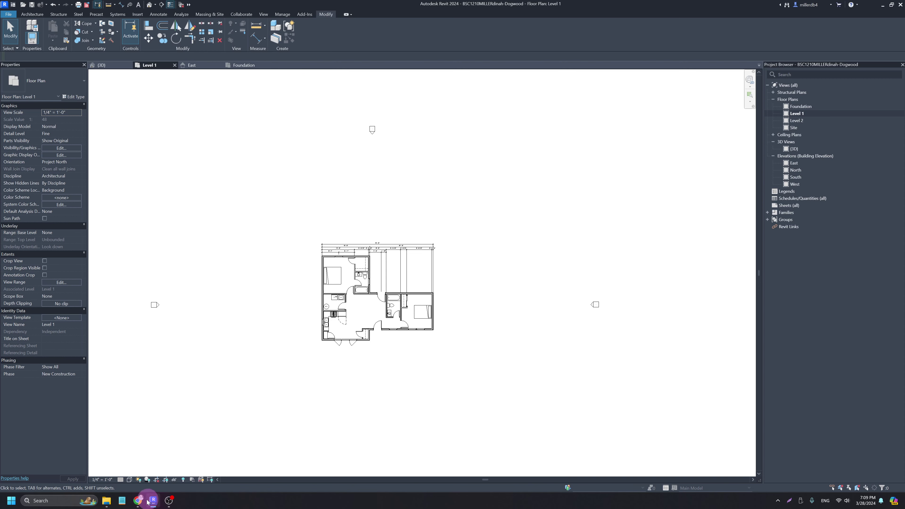
mouse_move(136, 504)
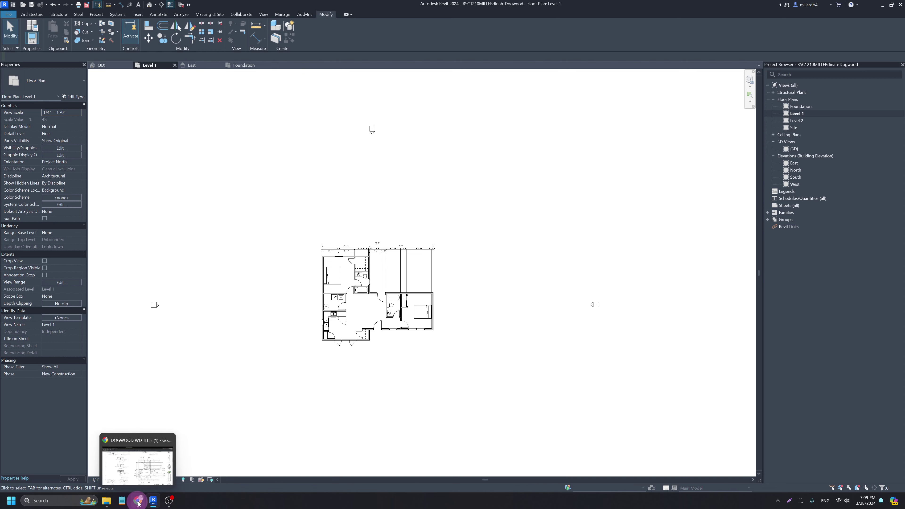
click(156, 474)
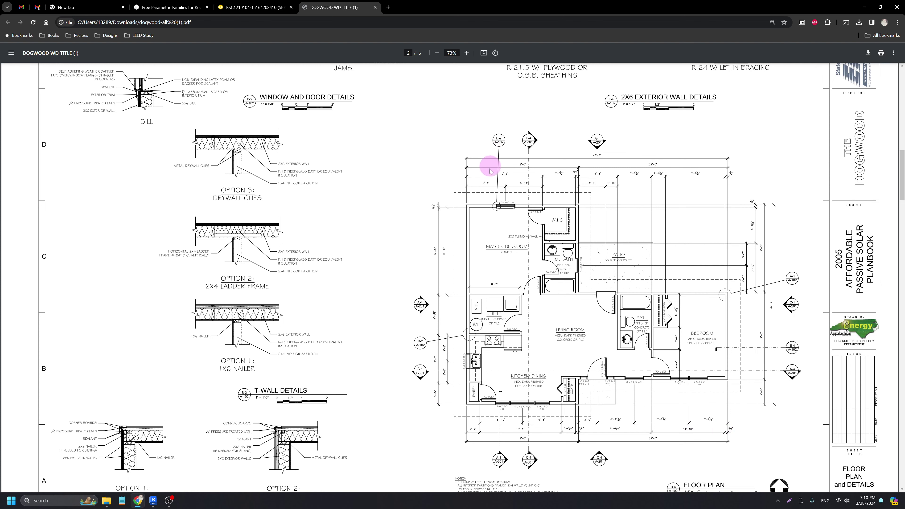
click(864, 7)
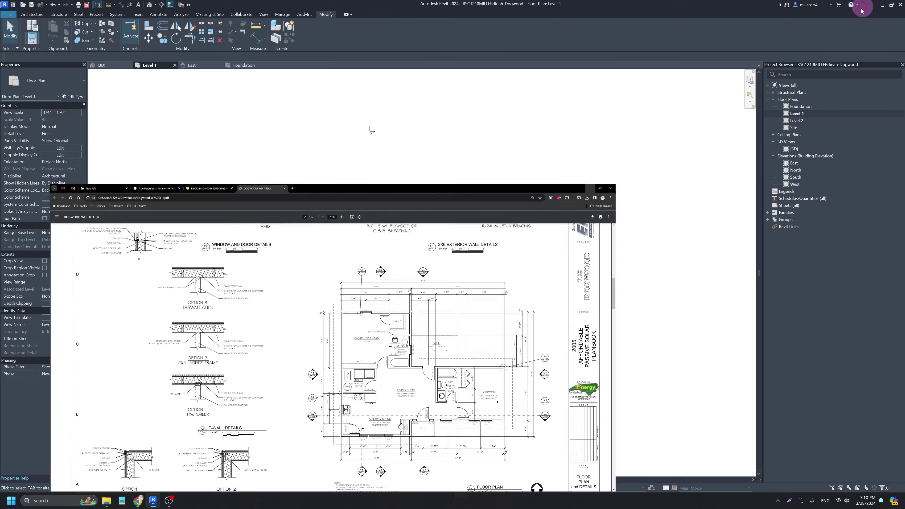
scroll(422, 251, up, 5)
scroll(430, 244, up, 2)
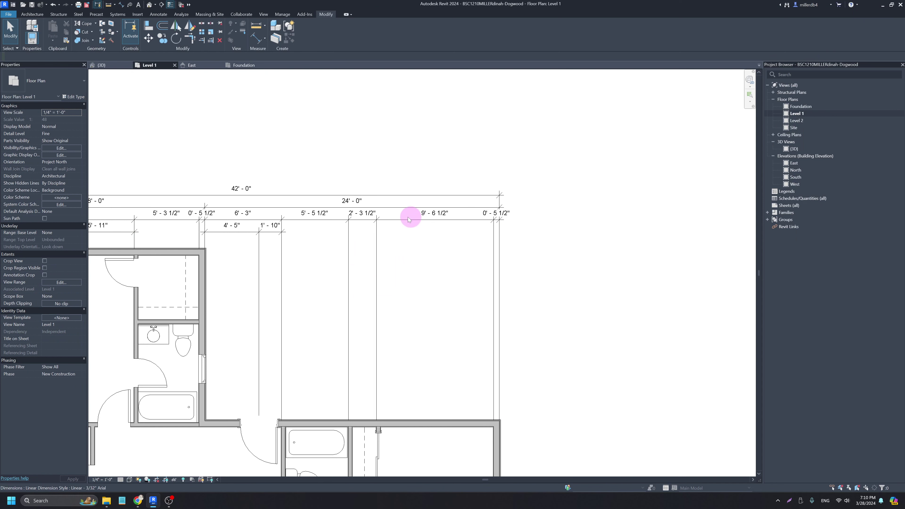
scroll(410, 224, down, 3)
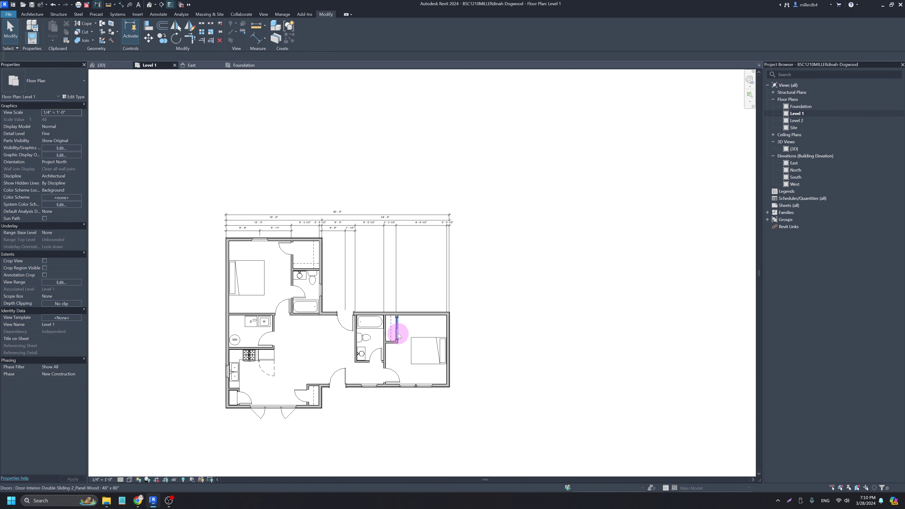
scroll(416, 307, up, 2)
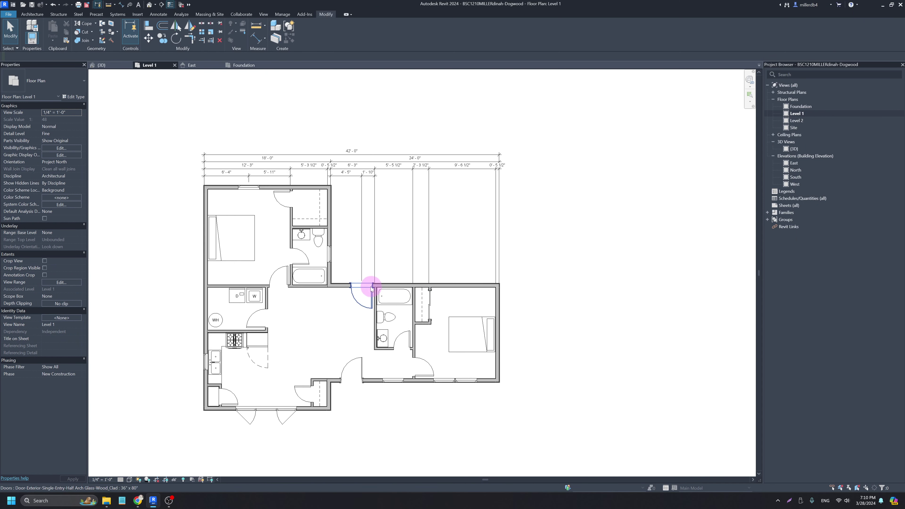
middle_drag(373, 285, 441, 285)
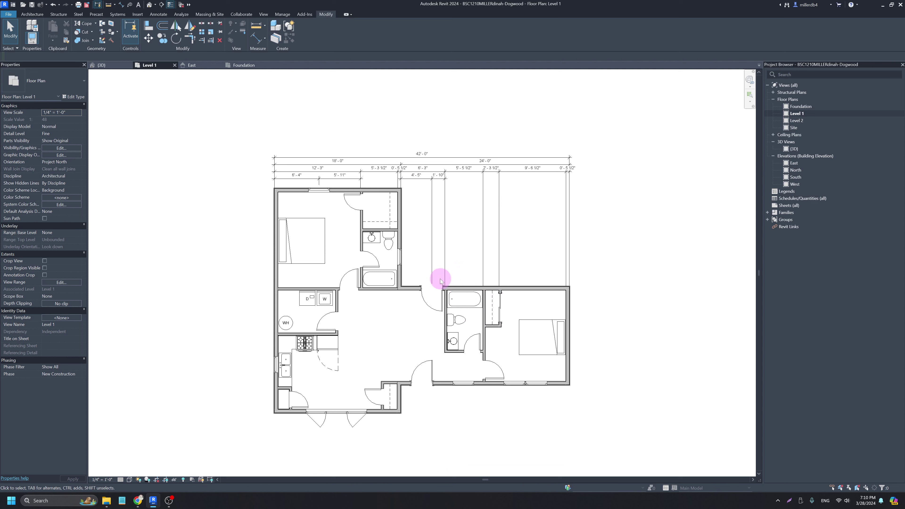